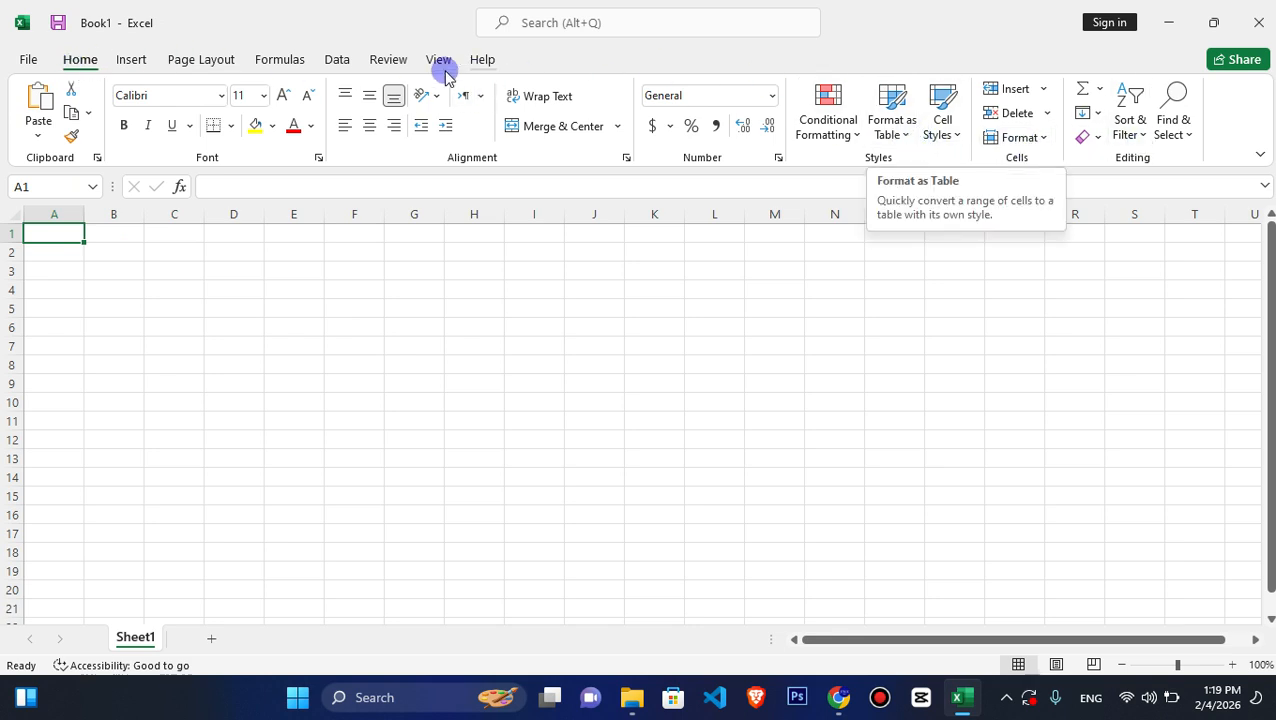
Enter ID as the first column header in cell A1.
click(112, 66)
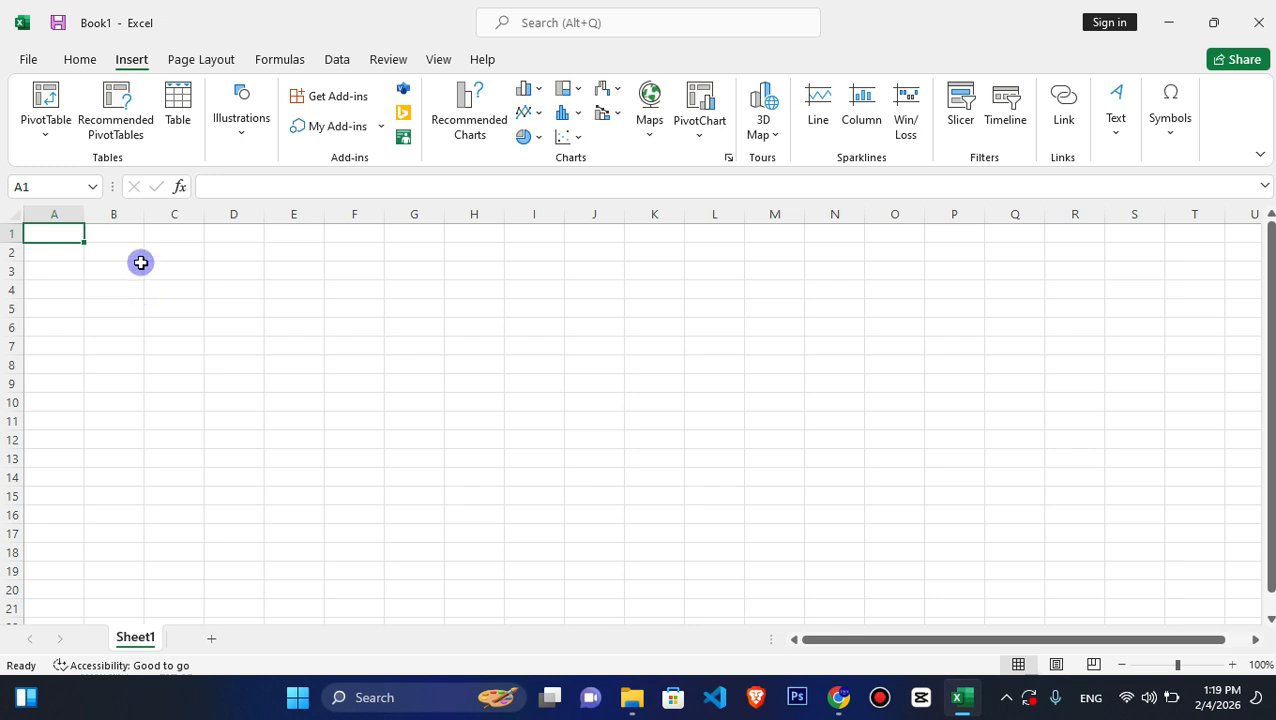
text(ID)
key(Page_Down)
key(Right)
key(Up)
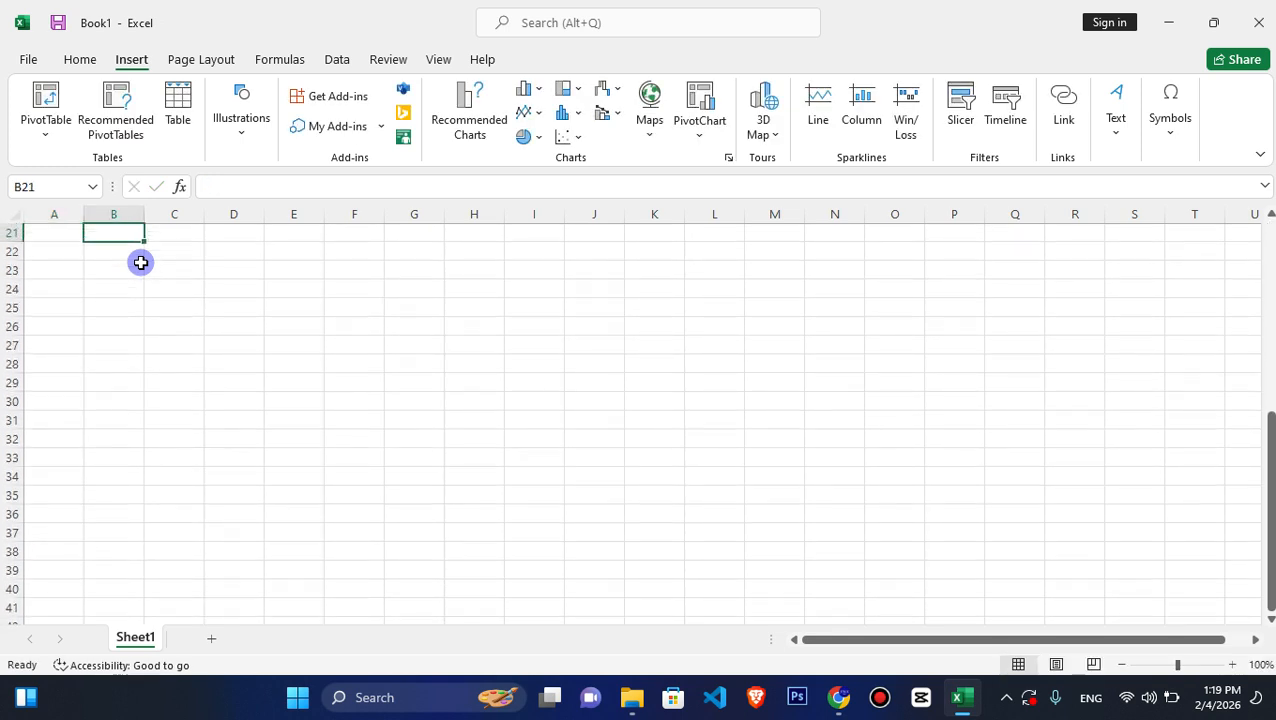
scroll(141, 262, up, 7)
key(Up)
key(Up)
key(Up)
key(Up)
key(Up)
key(Up)
key(Up)
key(Up)
key(Up)
key(Up)
key(Up)
key(Up)
key(Up)
key(Up)
key(Up)
key(Up)
key(Up)
key(Up)
key(Up)
key(Up)
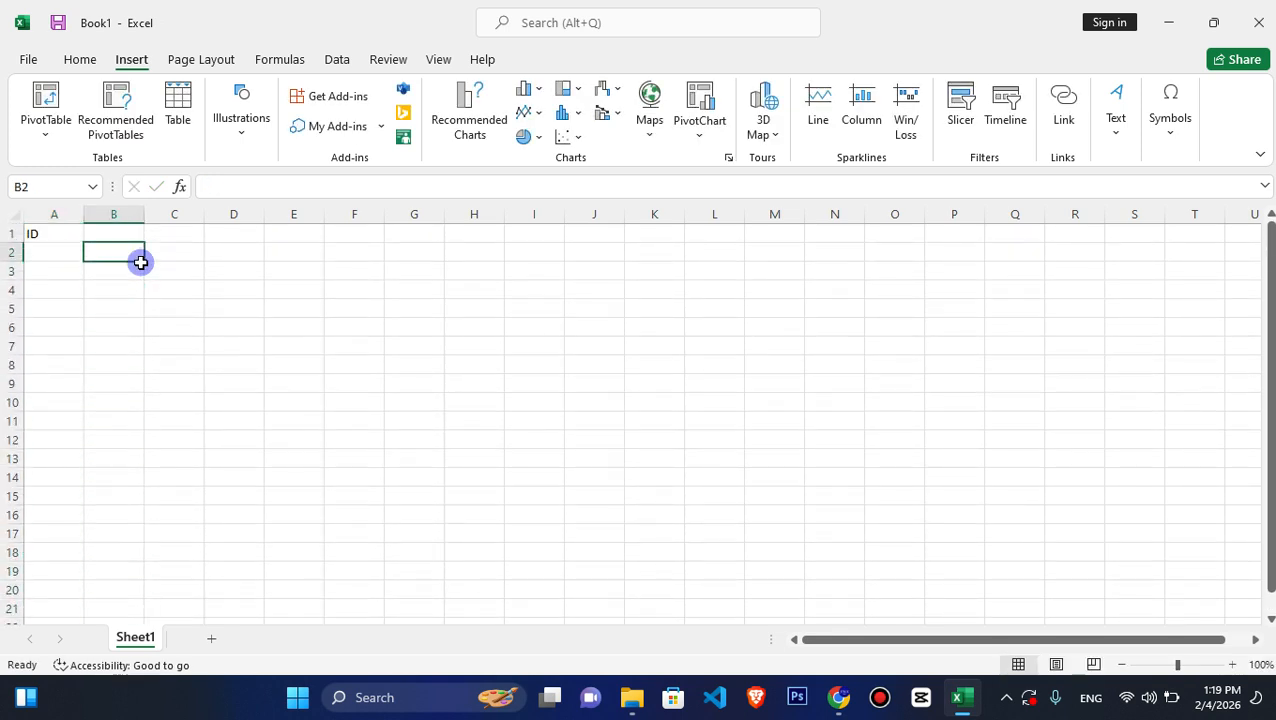
key(Left)
key(Right)
key(Left)
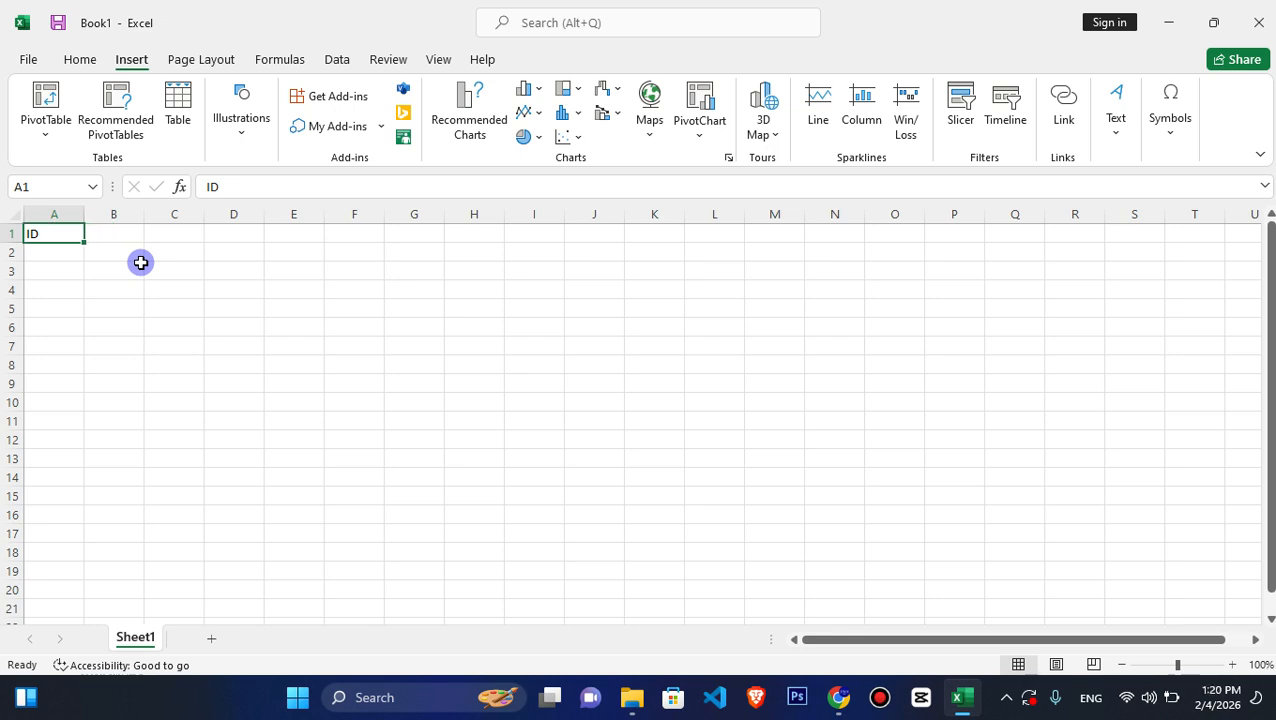
Enter C/Name as the header in cell B1, then widen column B and set column A's width to about 11.43.
key(Right)
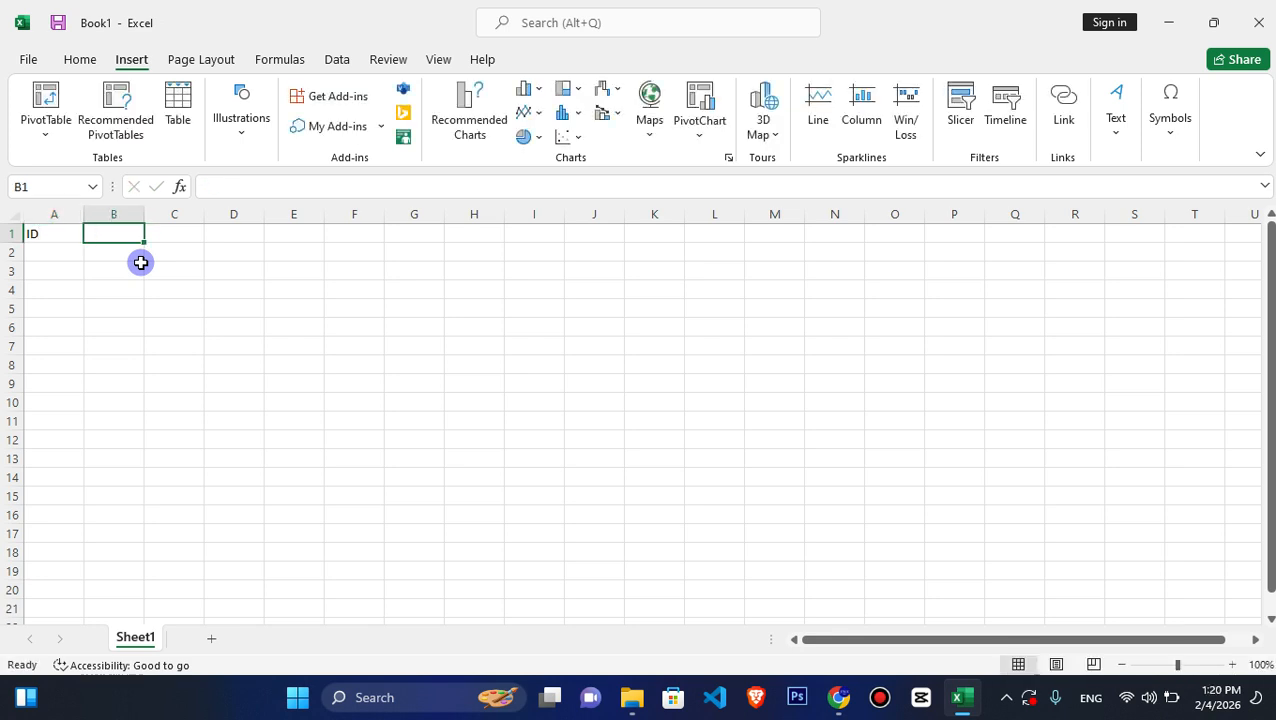
text(C)
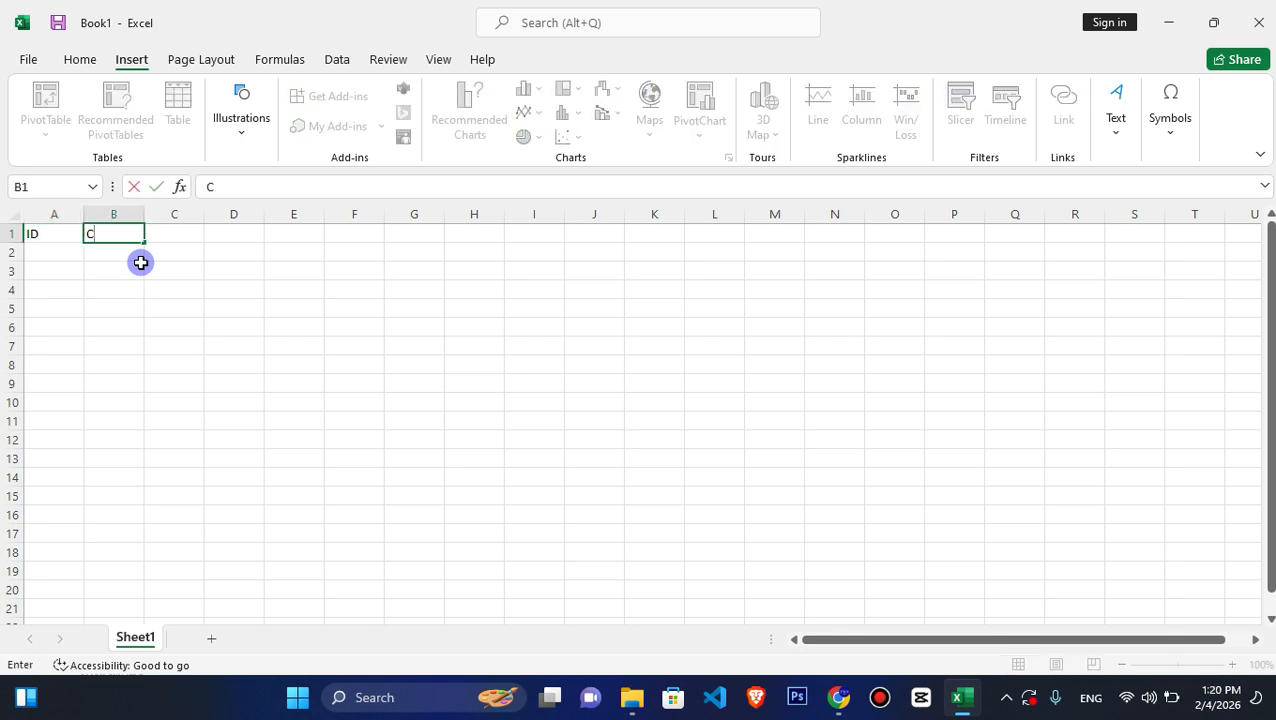
text(/Name)
key(Right)
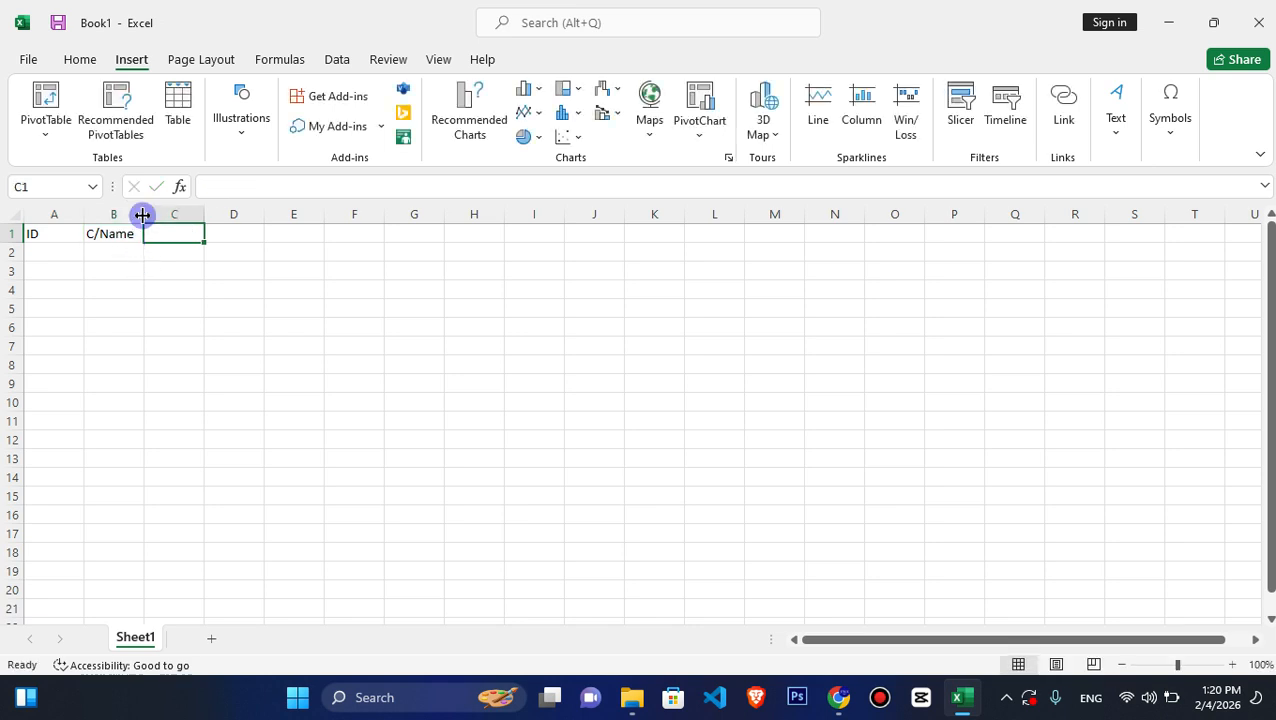
drag(143, 215, 229, 214)
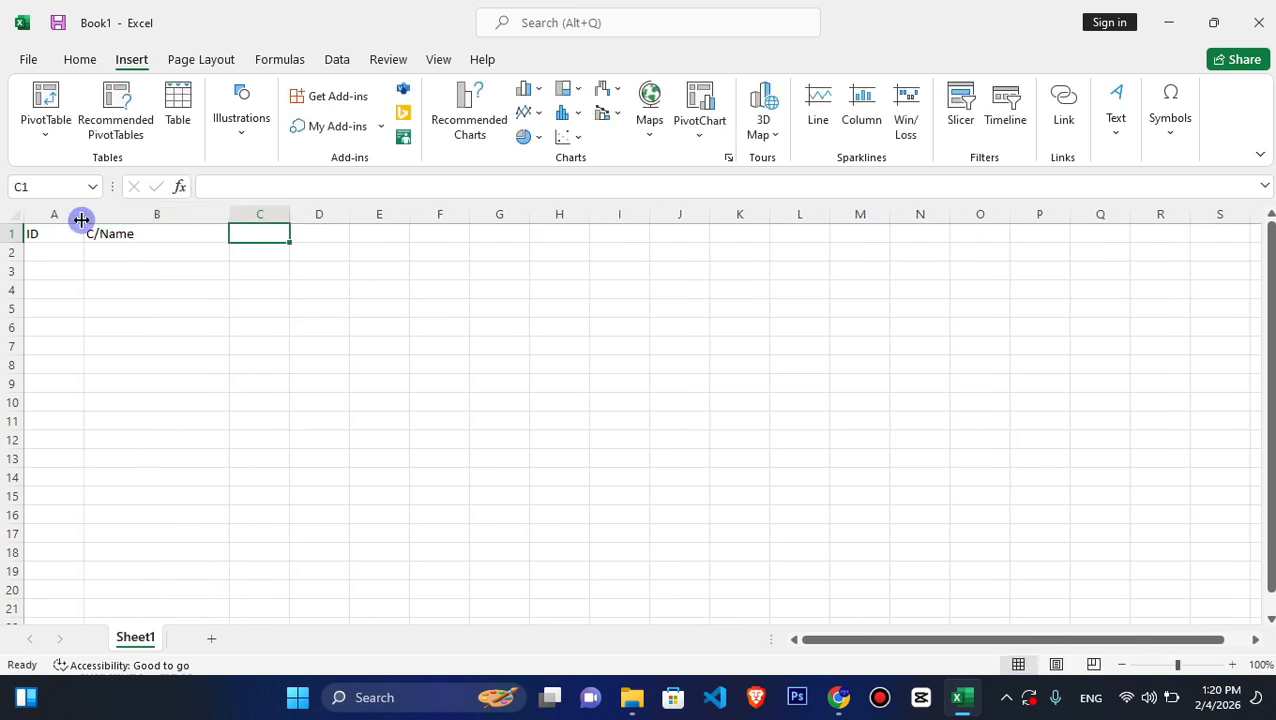
drag(84, 219, 102, 222)
Enter the headers Product, Coast and Price in cells C1, D1 and E1.
text(Produ)
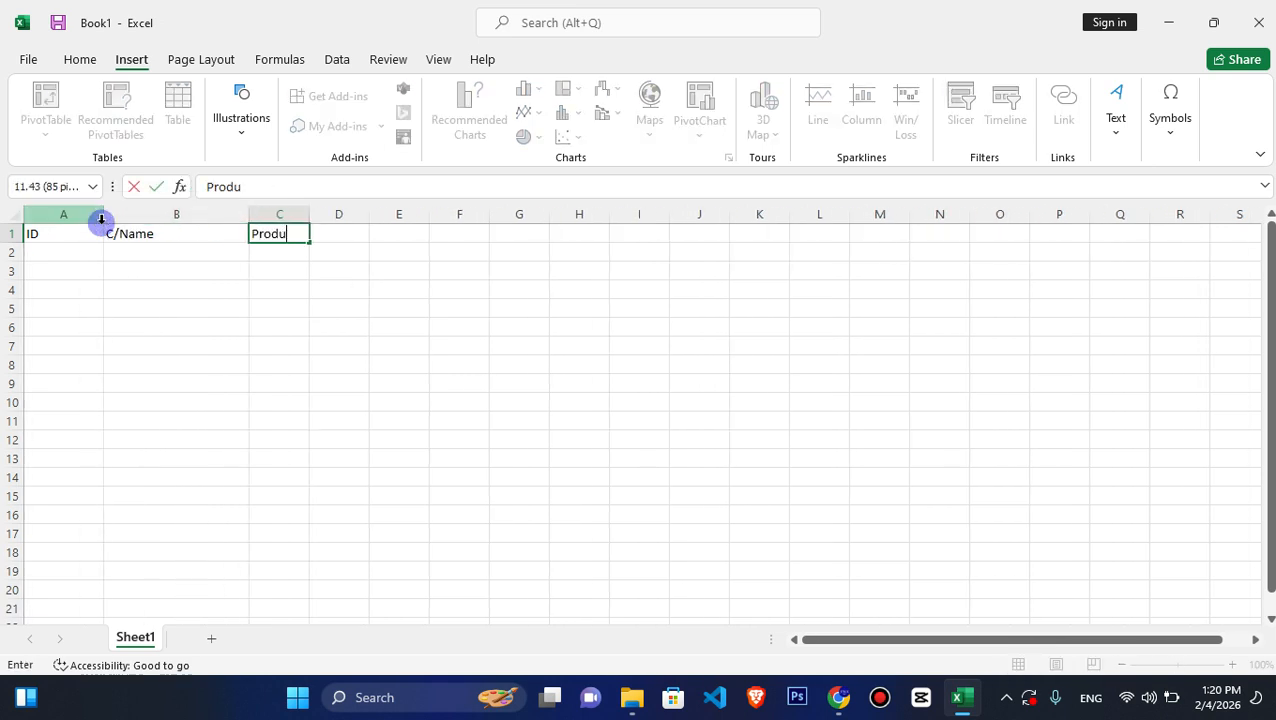
text(ct)
key(Right)
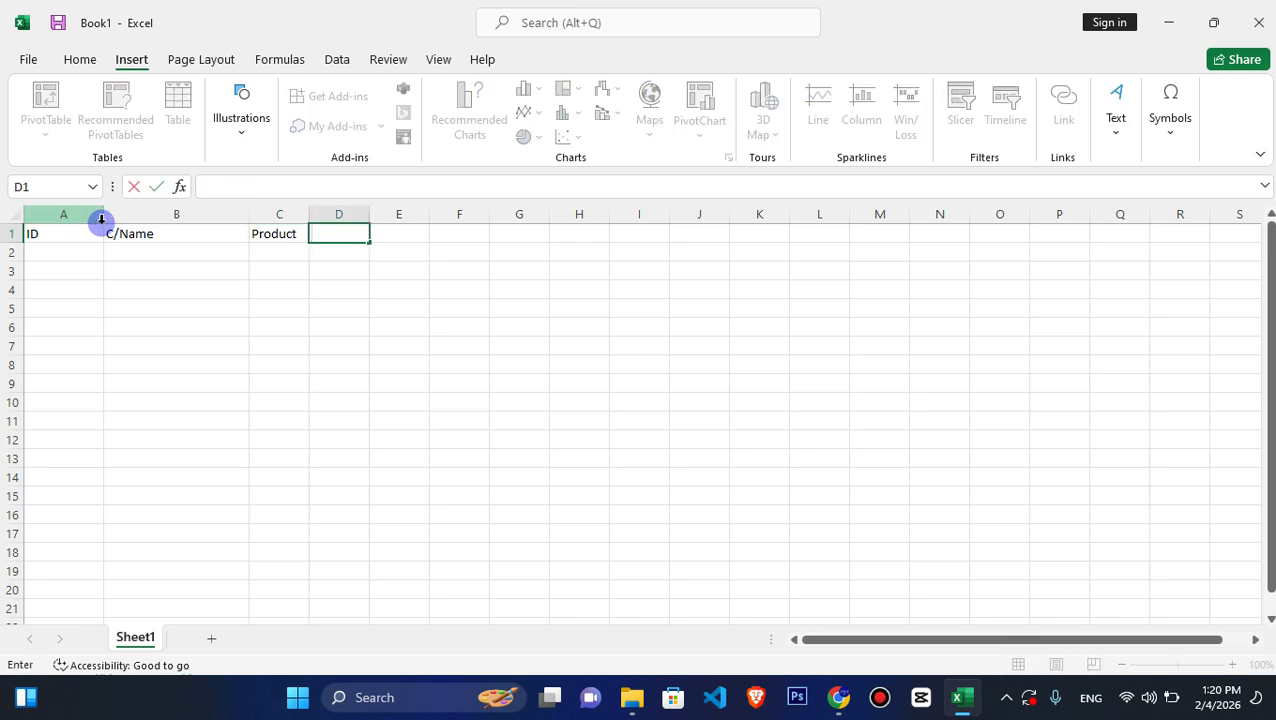
text(Coast)
key(Right)
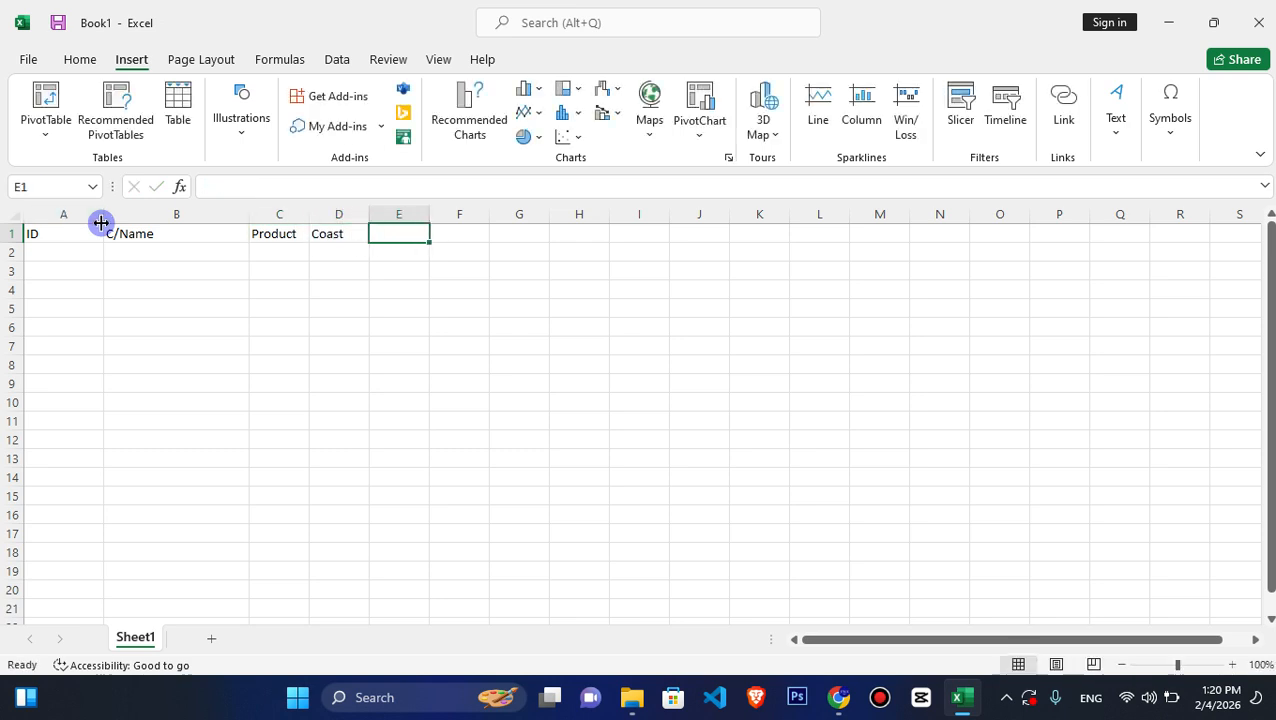
text(Price)
key(Right)
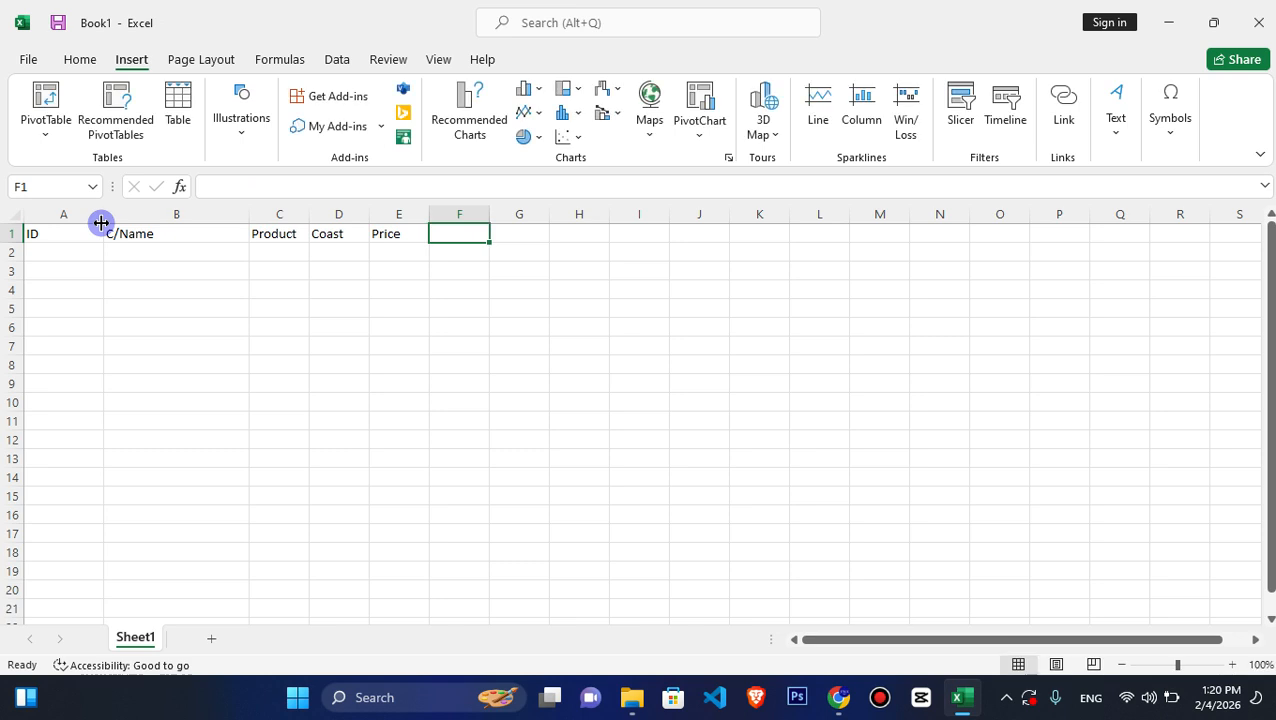
Delete the Coast header from D1 and move the Price header from E1 into its place.
key(Left)
key(Left)
key(Delete)
key(Right)
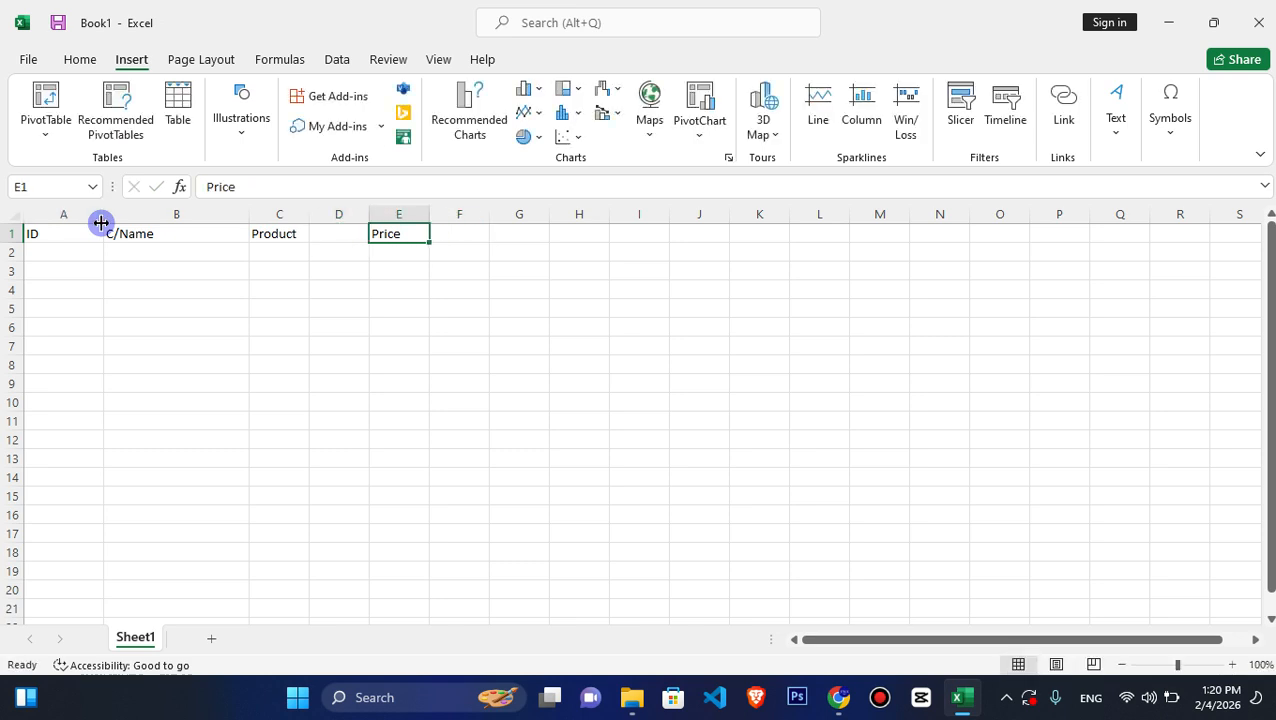
key(ctrl+x)
key(Left)
key(ctrl+v)
Enter the headers QT and Total in cells E1 and F1.
key(ctrl+Right)
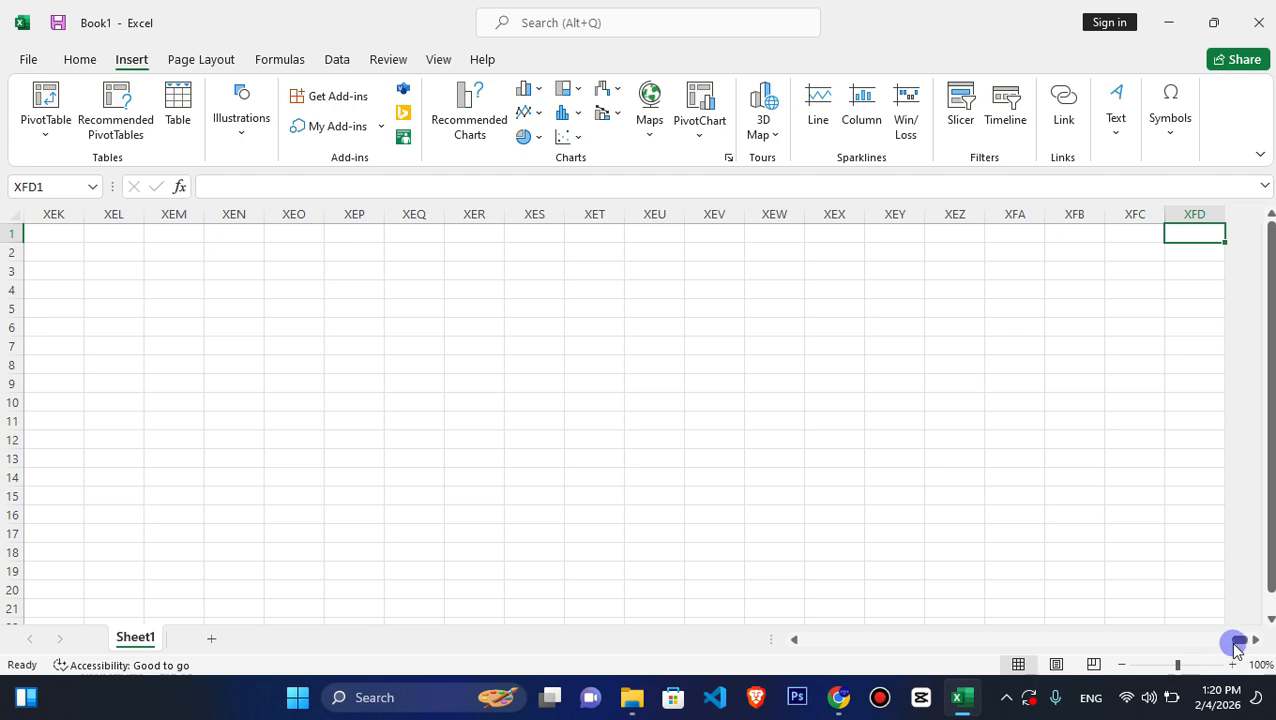
drag(1234, 647, 800, 638)
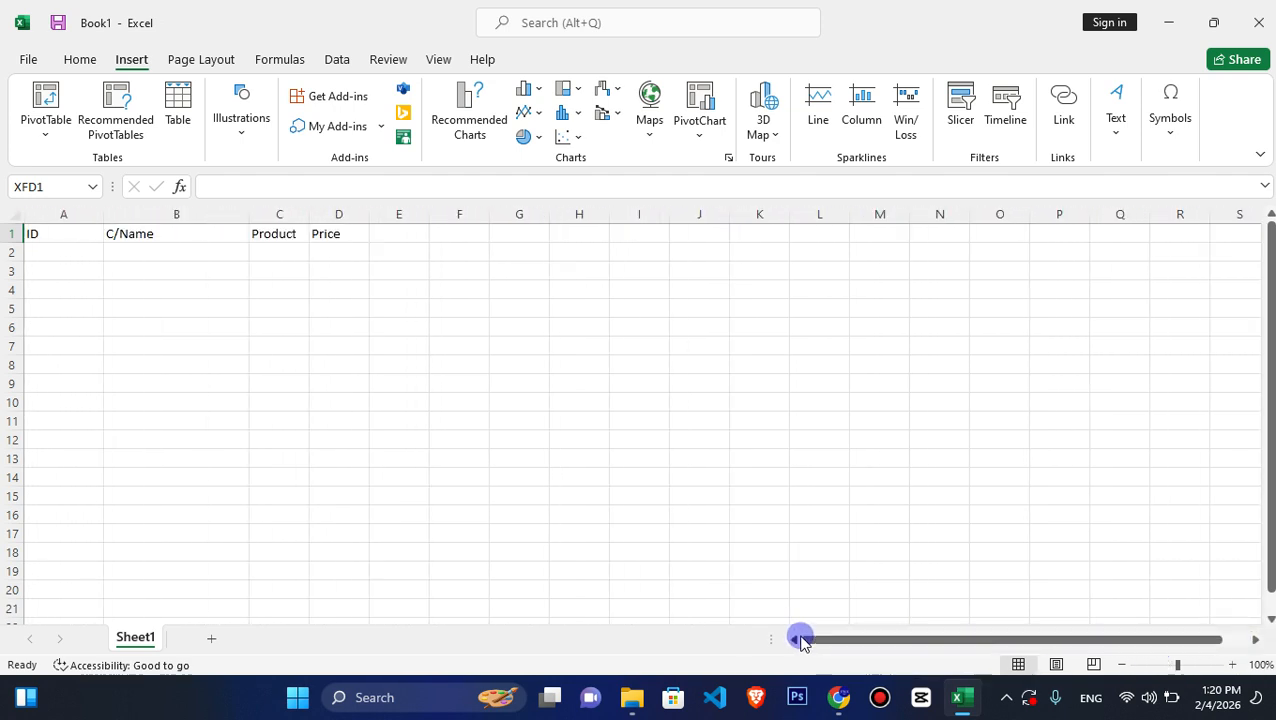
click(399, 238)
text(QTY)
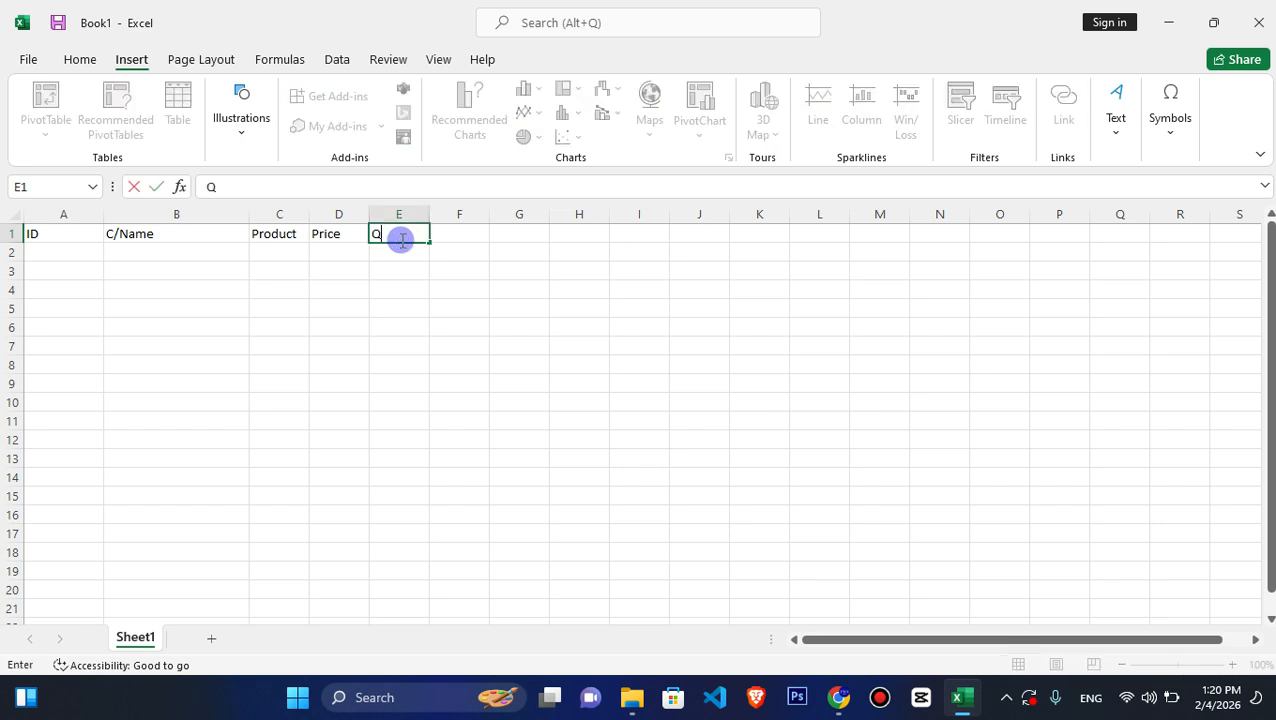
key(Tab)
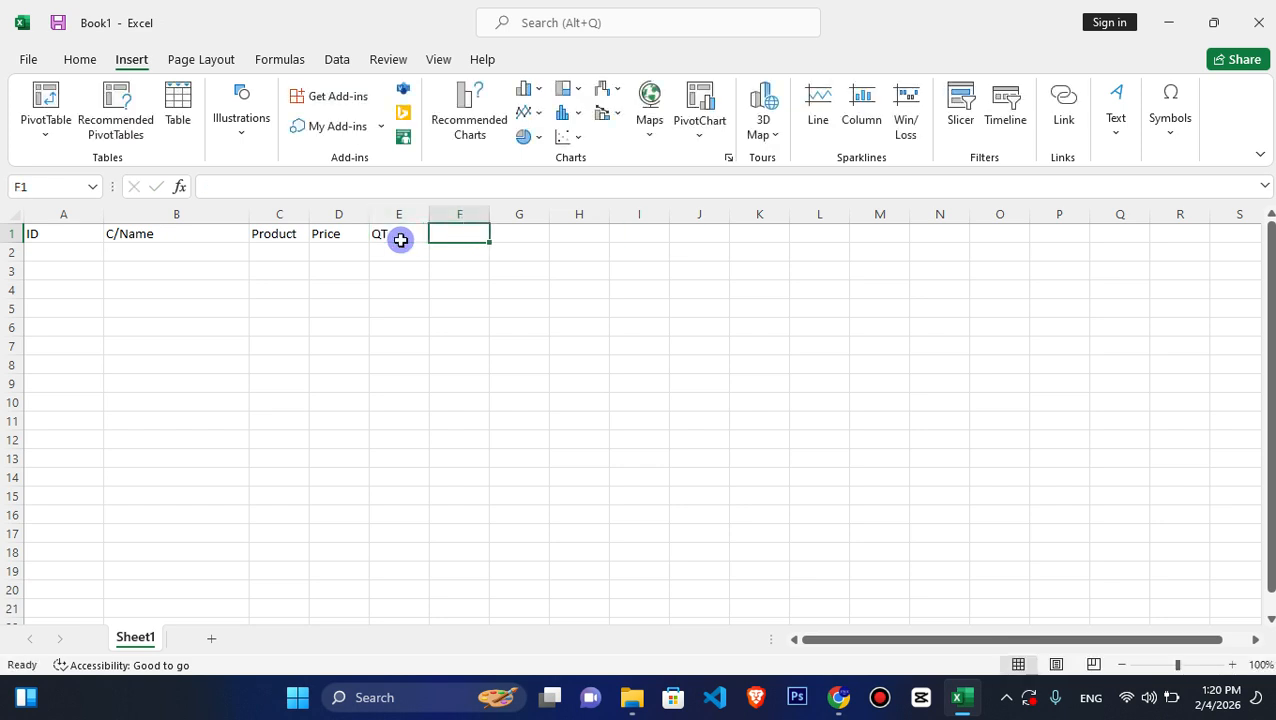
text(Total)
key(Return)
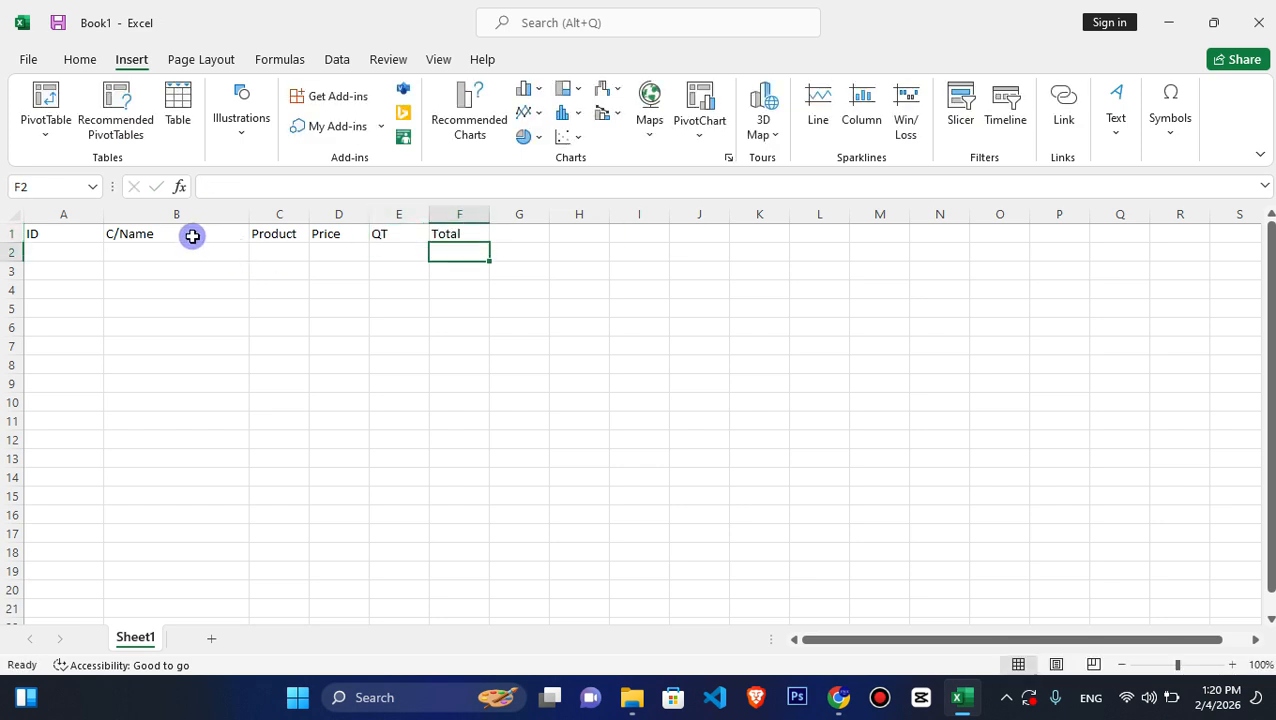
Narrow column A to just fit its ID header and widen the Product column.
drag(45, 228, 471, 523)
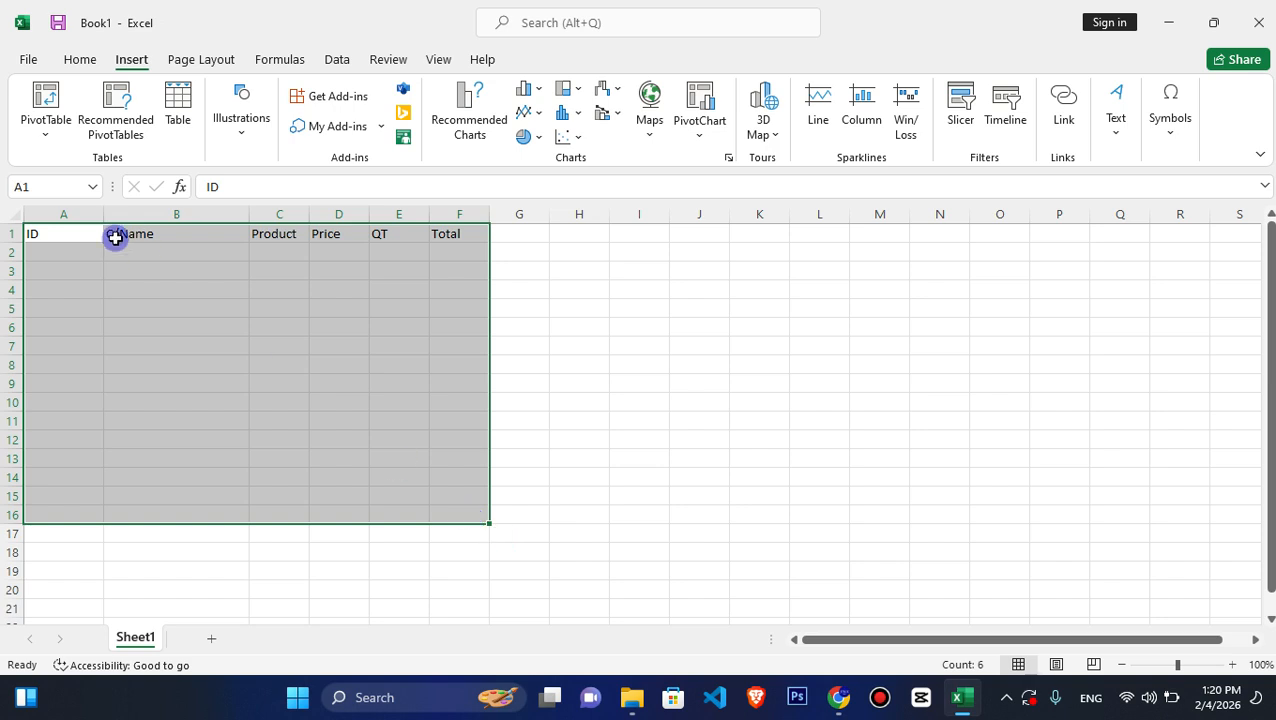
drag(104, 212, 56, 209)
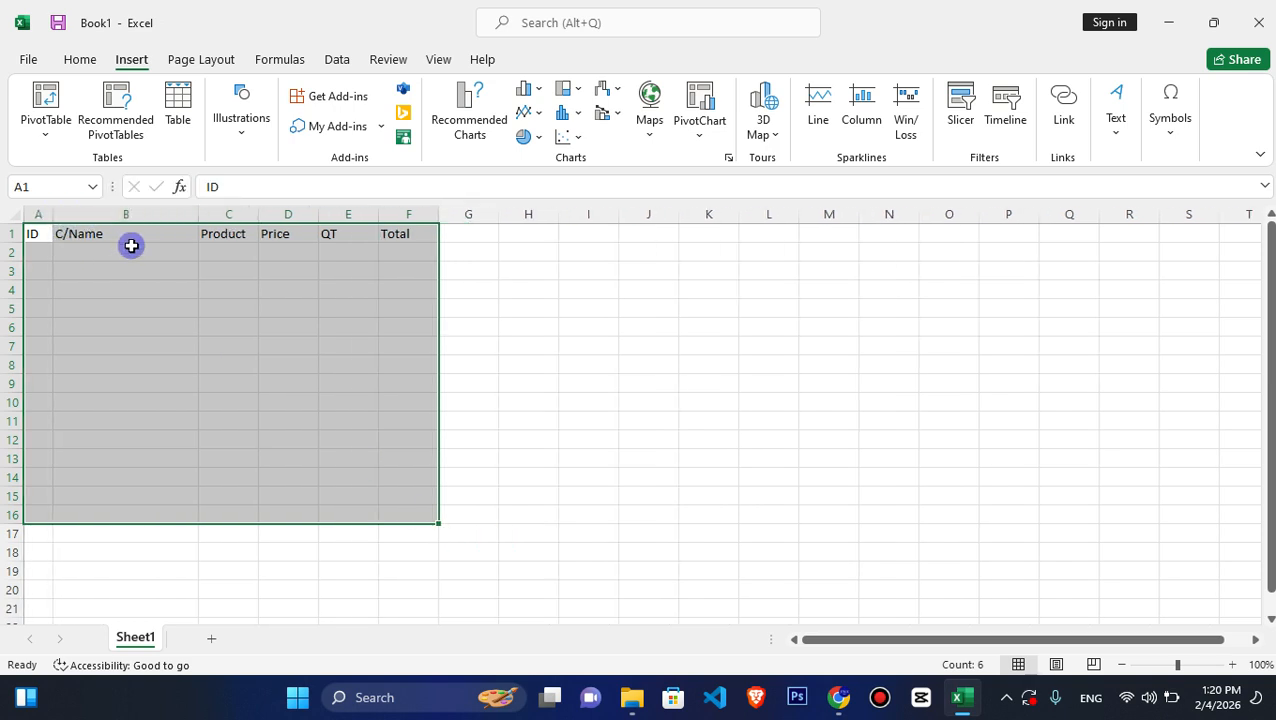
drag(255, 219, 299, 219)
click(63, 253)
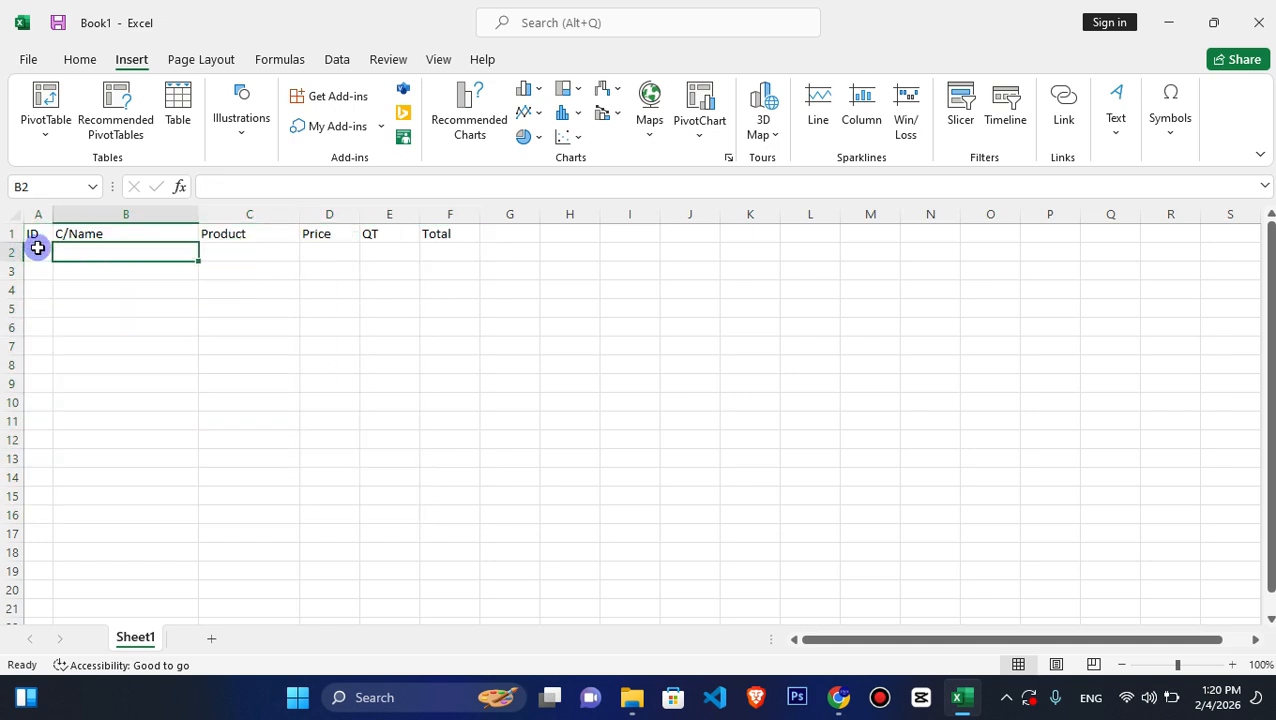
Fill the ID column with the sequence 1 to 12 in cells A2 to A13.
click(34, 248)
key(Return)
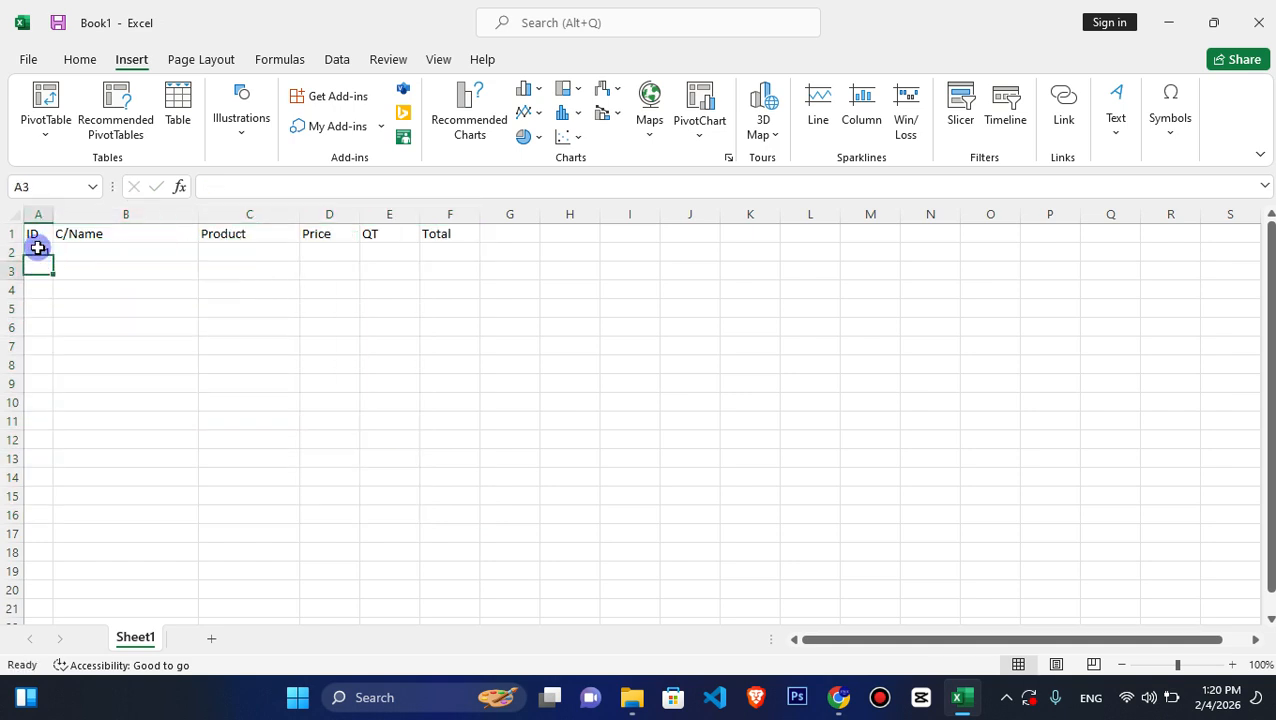
click(40, 252)
drag(55, 260, 38, 463)
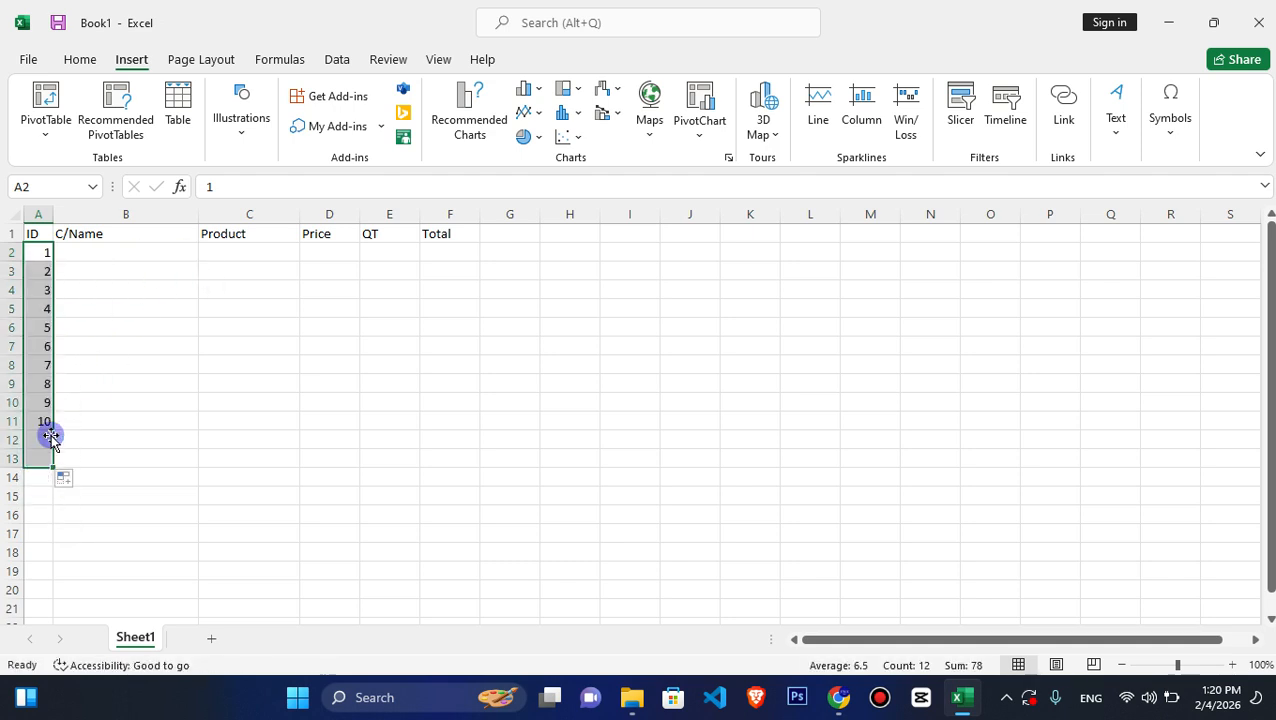
Enter the customers' names for IDs 1 to 3 in cells B2 to B4.
click(123, 265)
click(156, 251)
text(Ahmad)
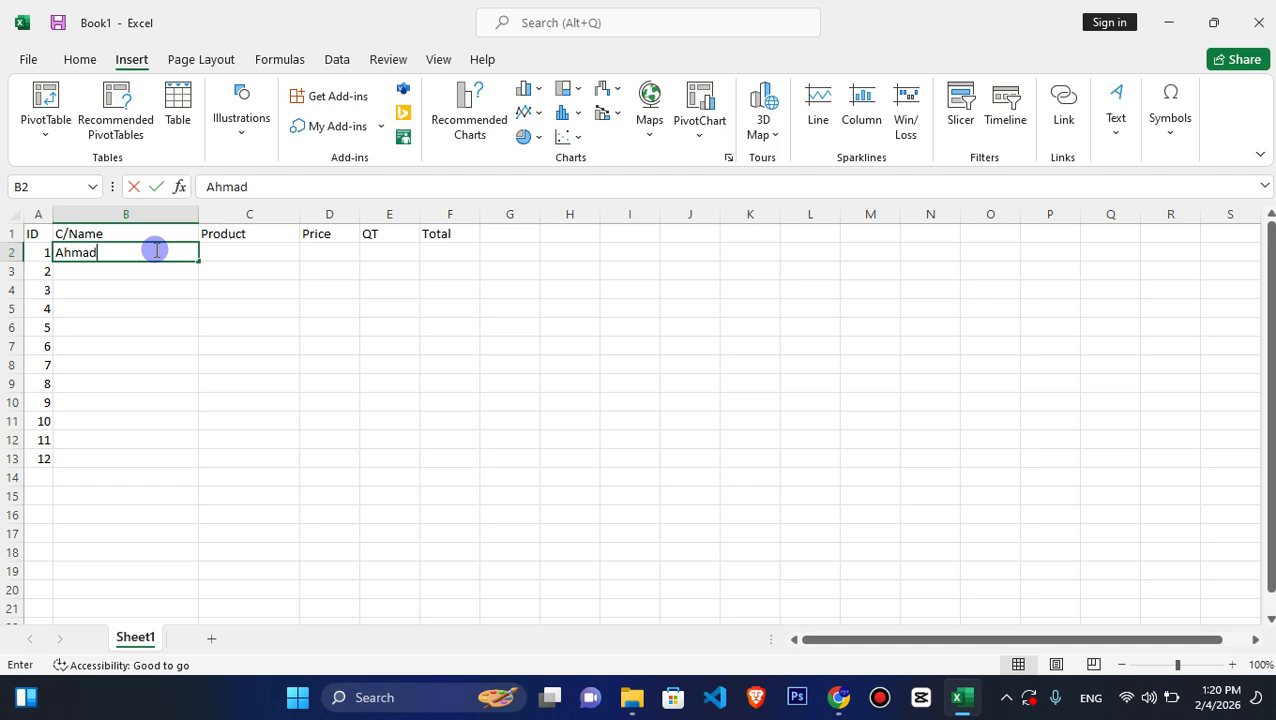
key(Return)
text(Khan)
key(Return)
text(Ja)
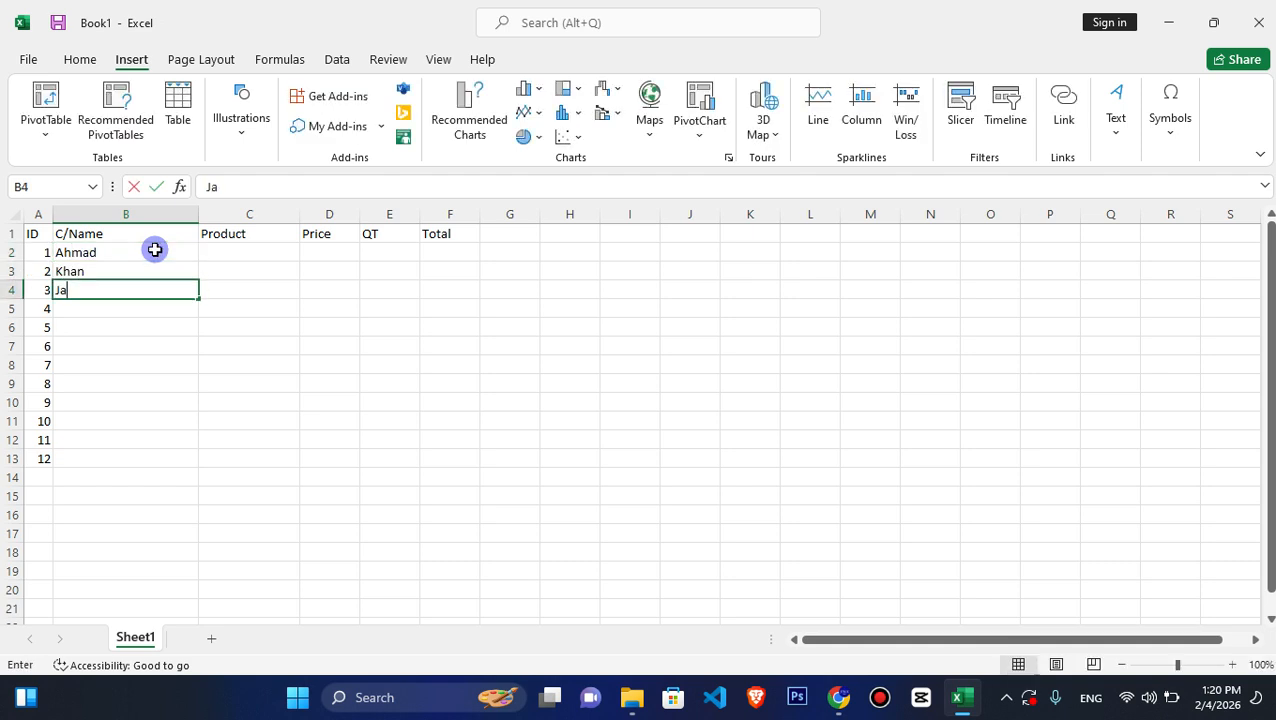
key(Return)
key(Up)
text(Jan)
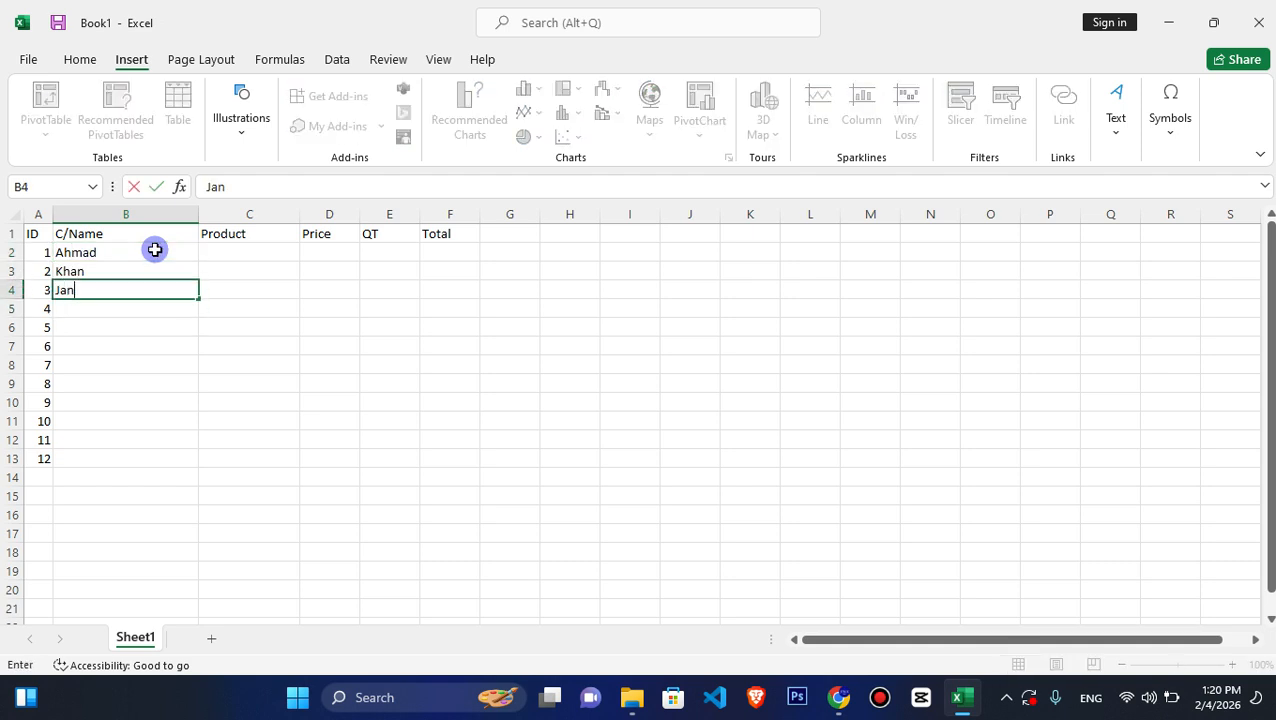
Enter the customers' names for IDs 4 to 6 in cells B5 to B7, correcting the spelling of the one in B7.
key(Return)
text(Noor)
key(Return)
text(Ali)
key(Return)
text(Sirja)
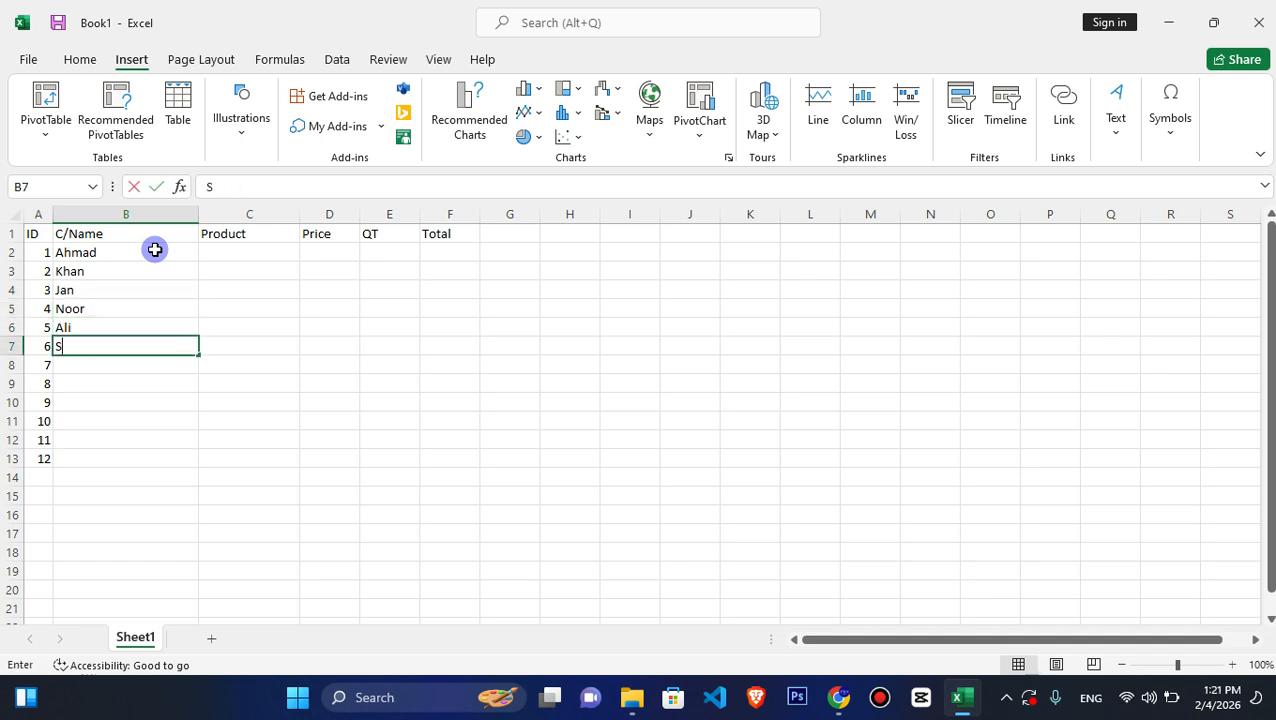
key(Return)
text(<)
key(BackSpace)
key(Up)
key(F2)
key(BackSpace)
key(BackSpace)
text(aj)
key(Return)
Enter the customers' names for IDs 7 to 9 in cells B8 to B10.
text(Miraj)
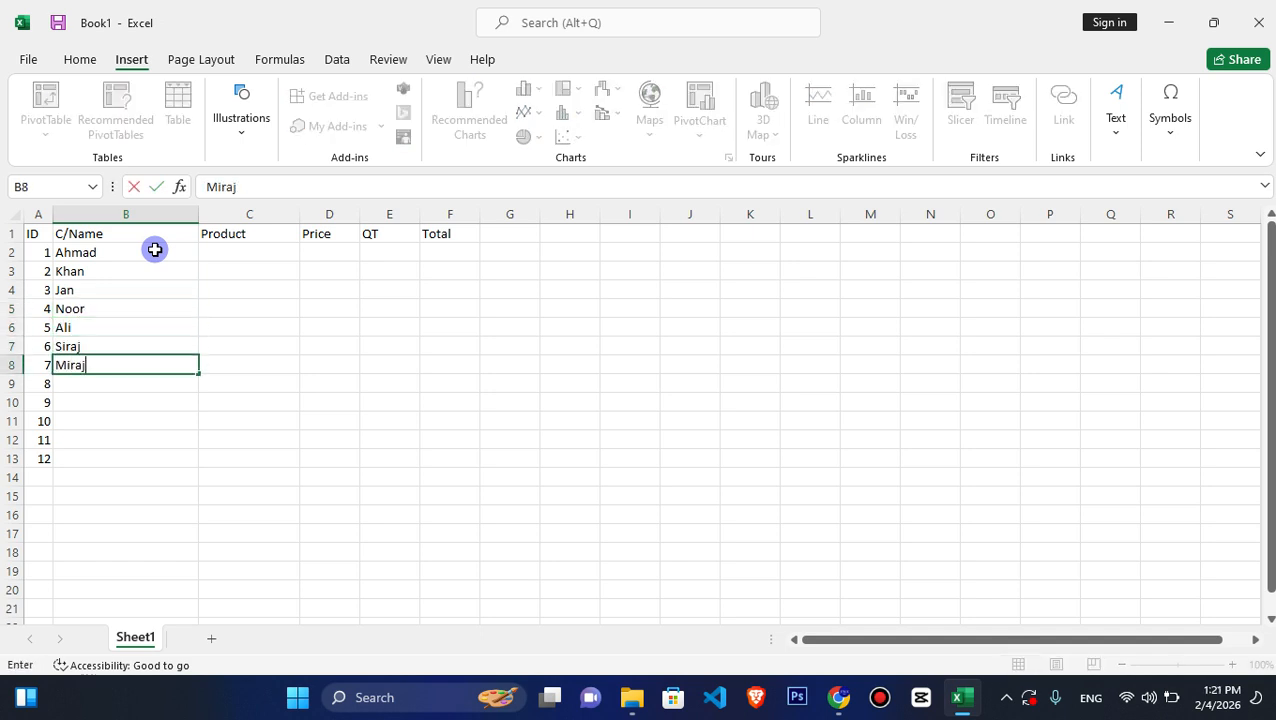
key(Return)
text(Mohammad)
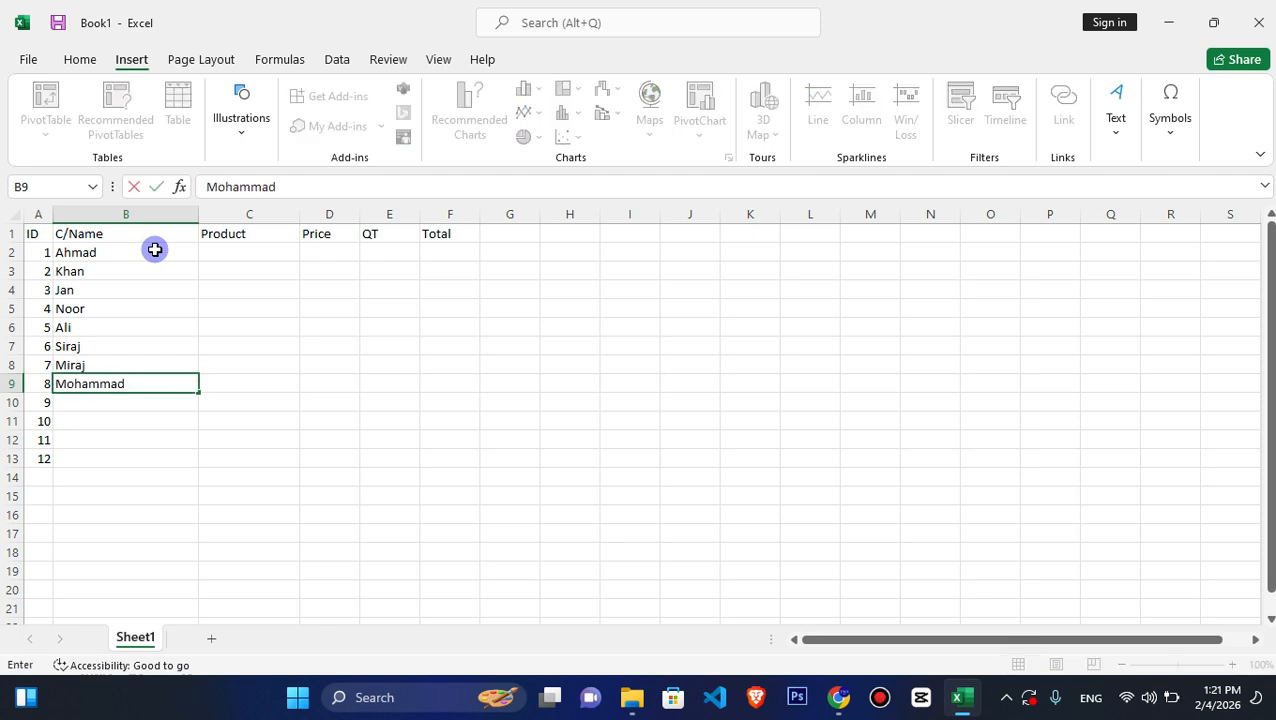
key(Return)
text(Mansor)
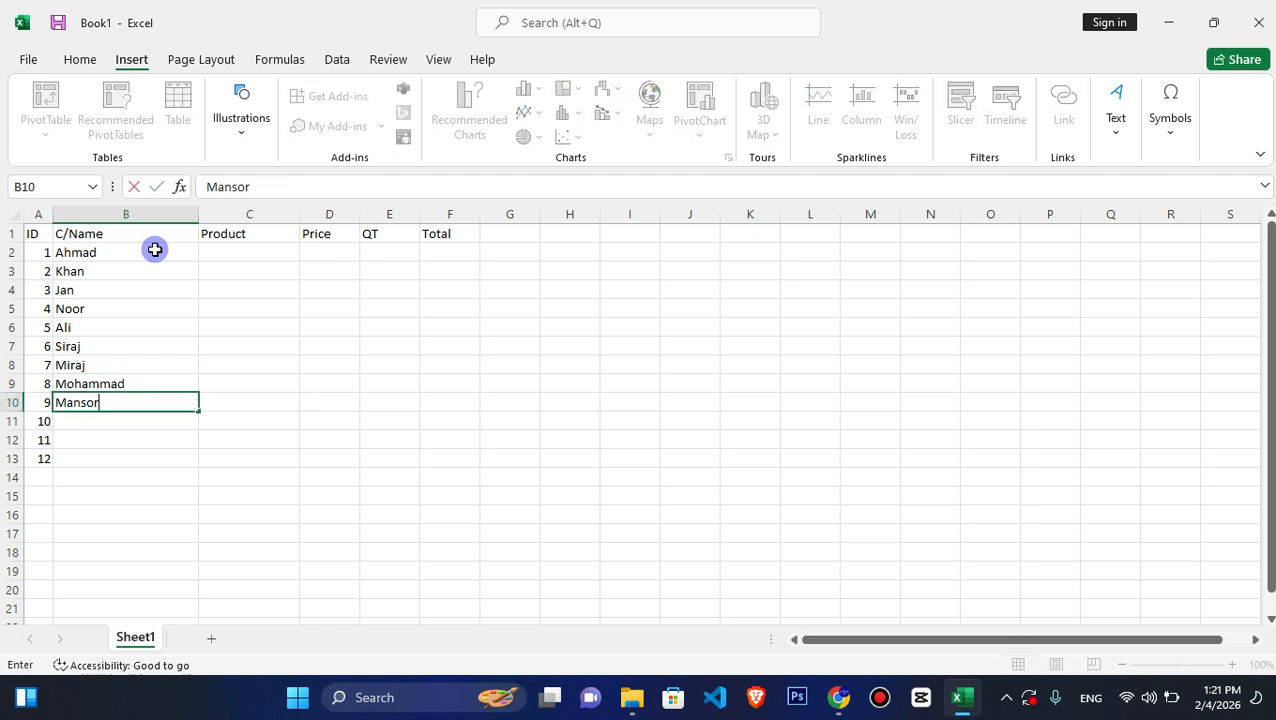
key(Return)
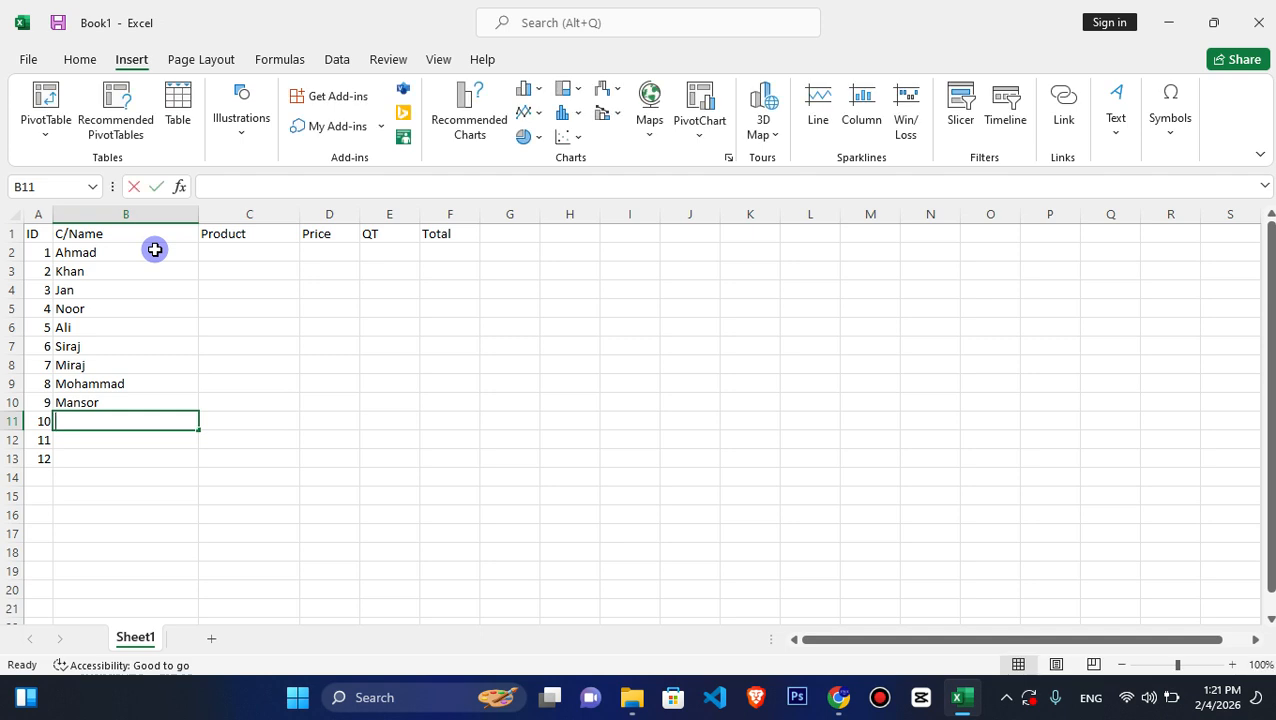
Enter the customers' names for IDs 10 to 12 in cells B11 to B13.
text(Ma)
text(o)
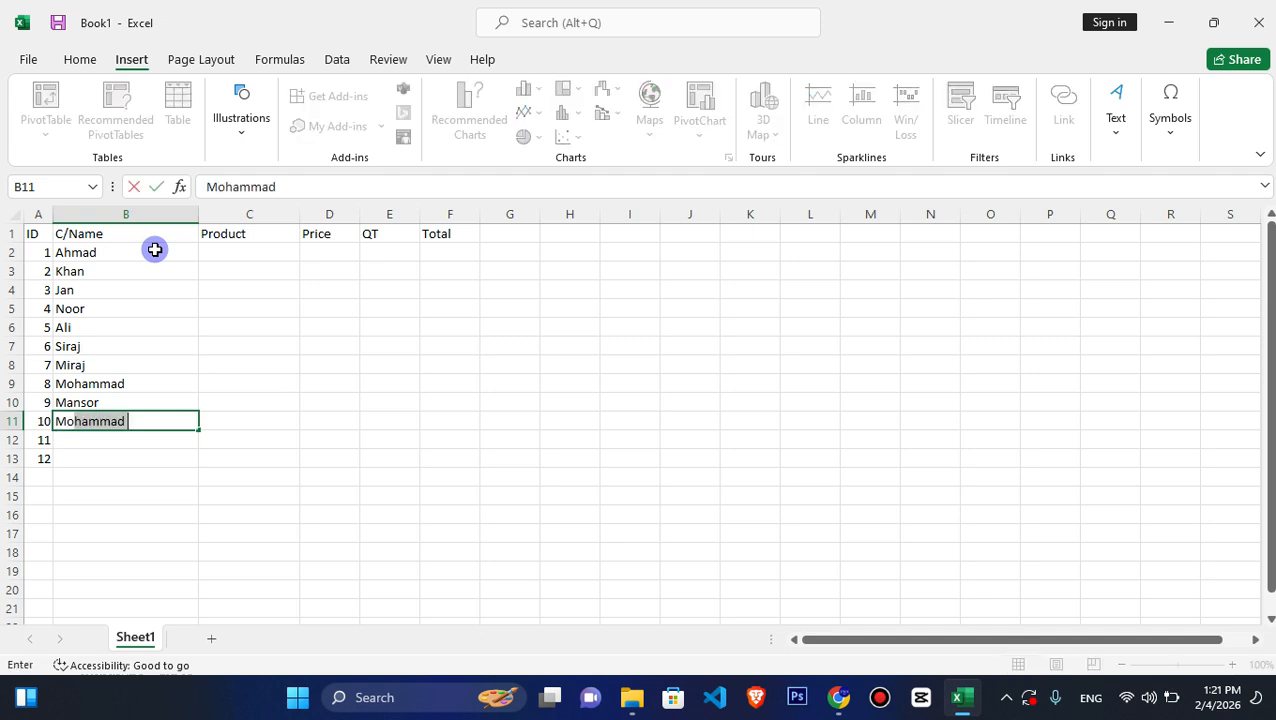
text(hajir)
key(Return)
text(S)
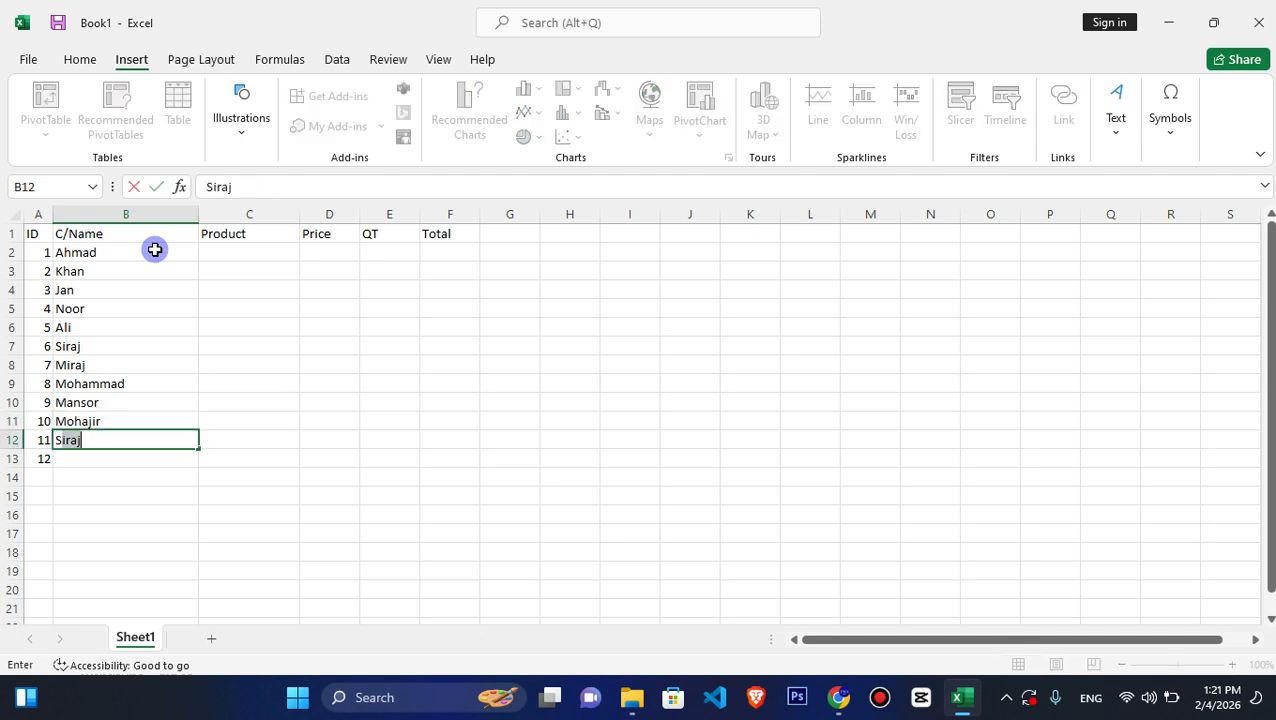
text(etara)
key(Return)
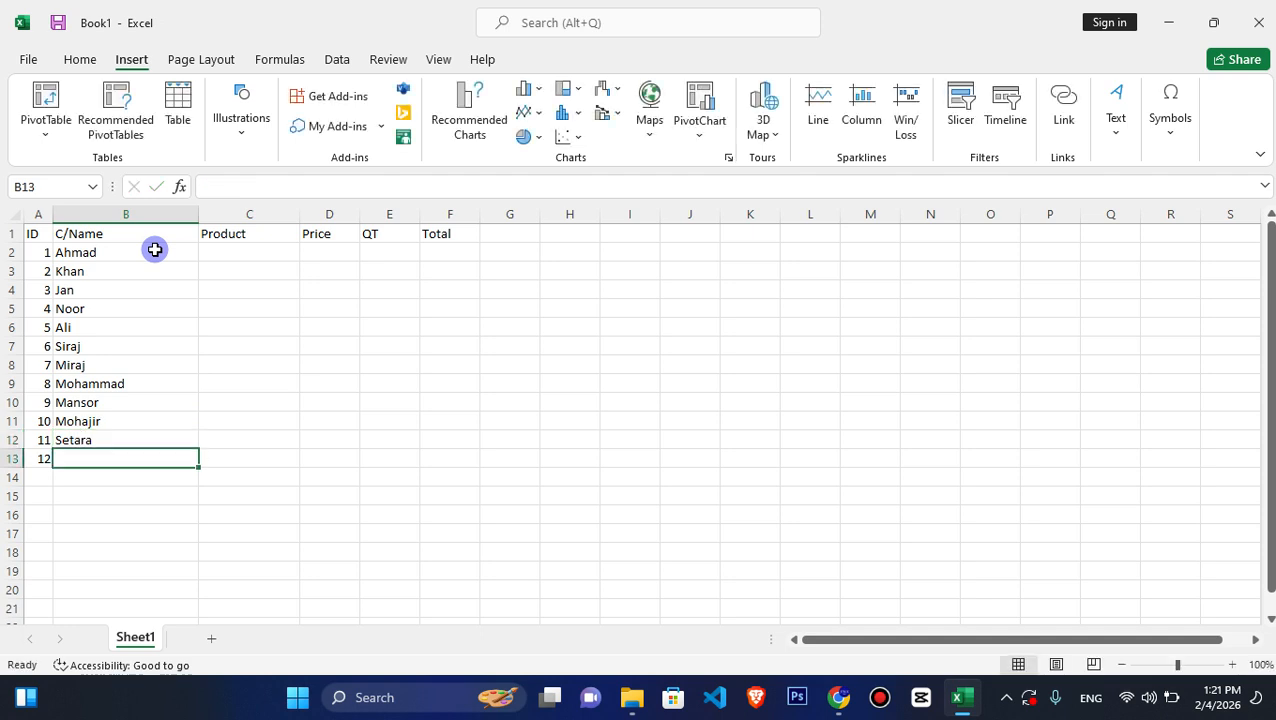
text(Usman)
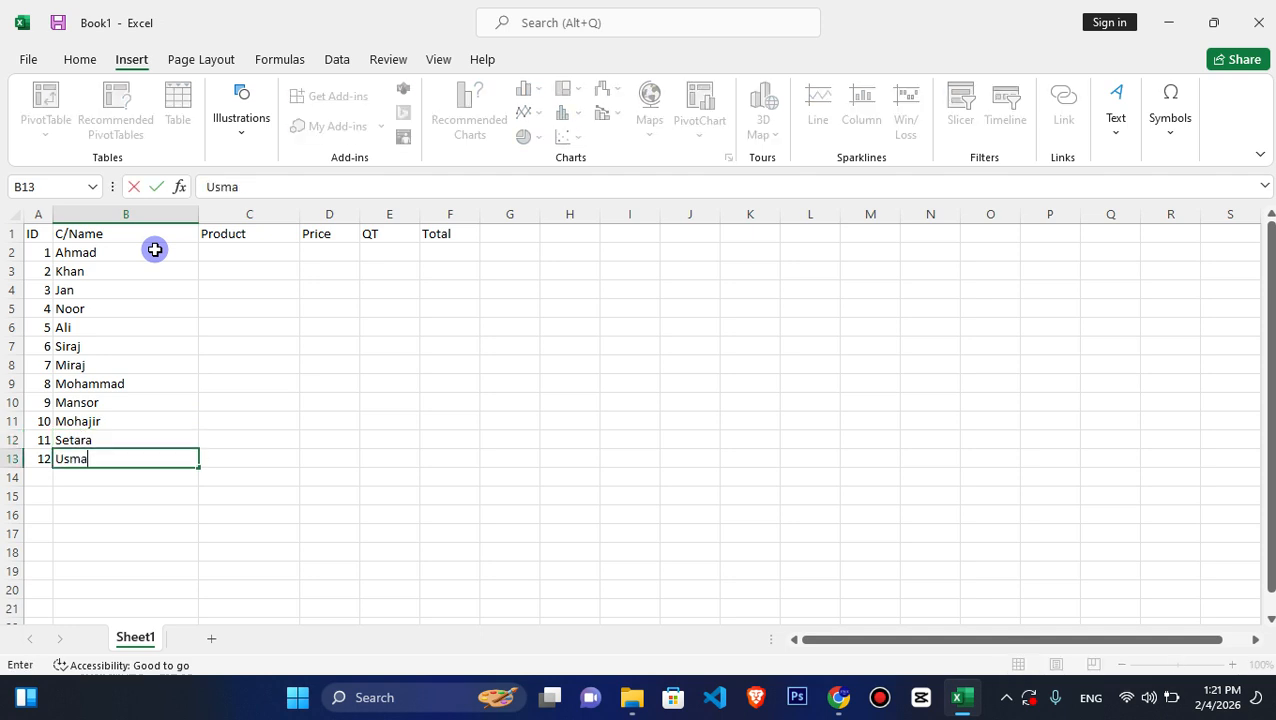
key(Return)
Enter the products USB, Mouse, Keyboard and Laptop in cells C2 to C5.
key(Up)
key(Up)
key(Up)
key(Up)
key(Up)
key(Up)
key(Up)
key(Right)
key(Up)
key(Up)
key(Up)
key(Up)
key(Up)
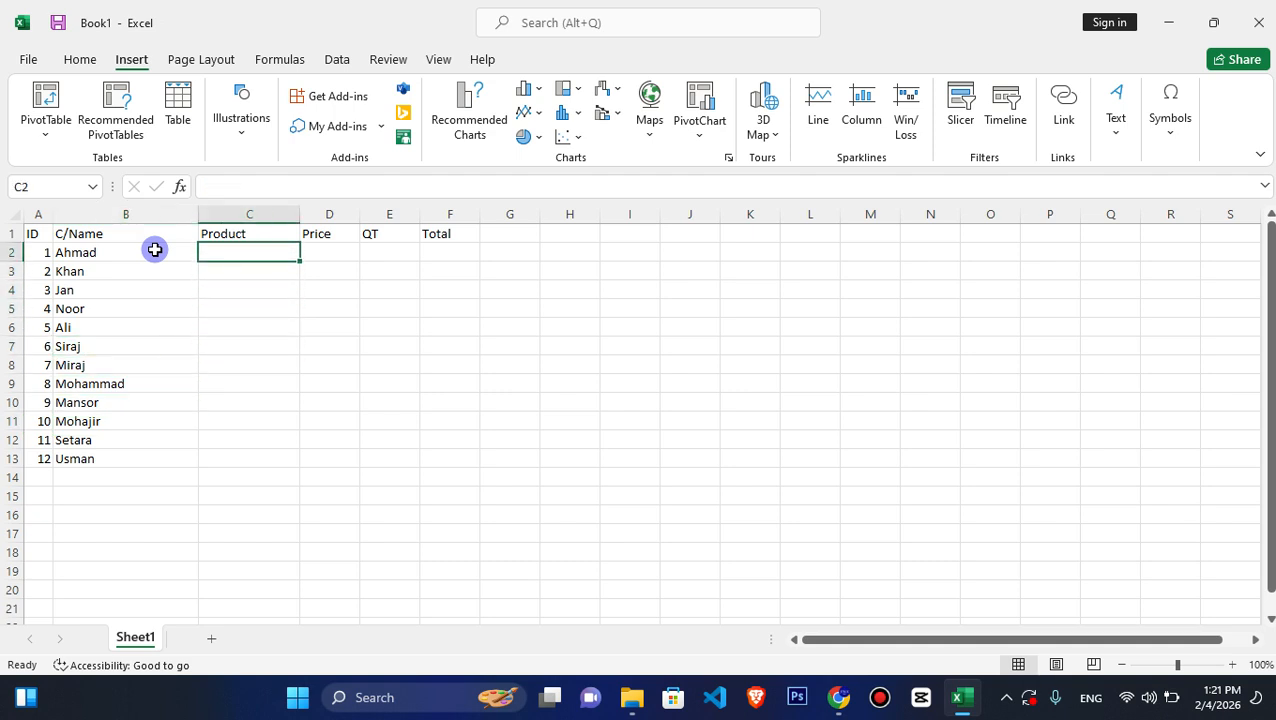
text(USB)
key(Return)
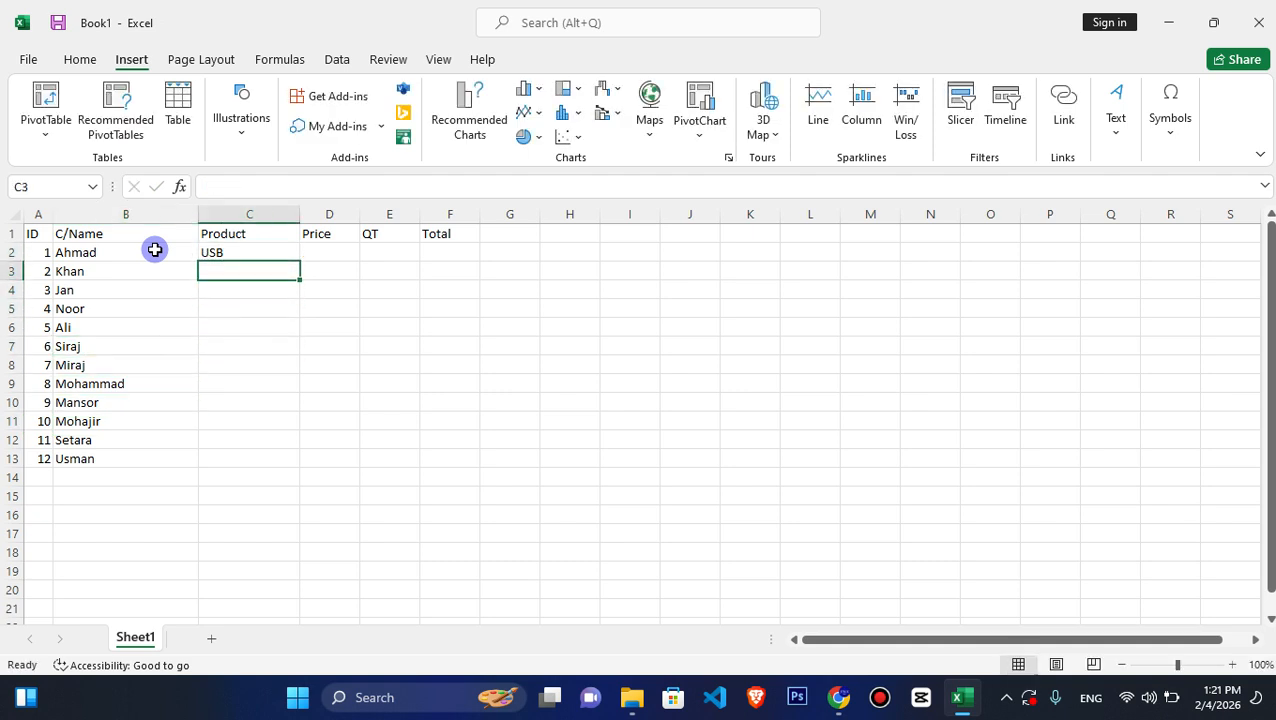
text(Mouse)
key(Return)
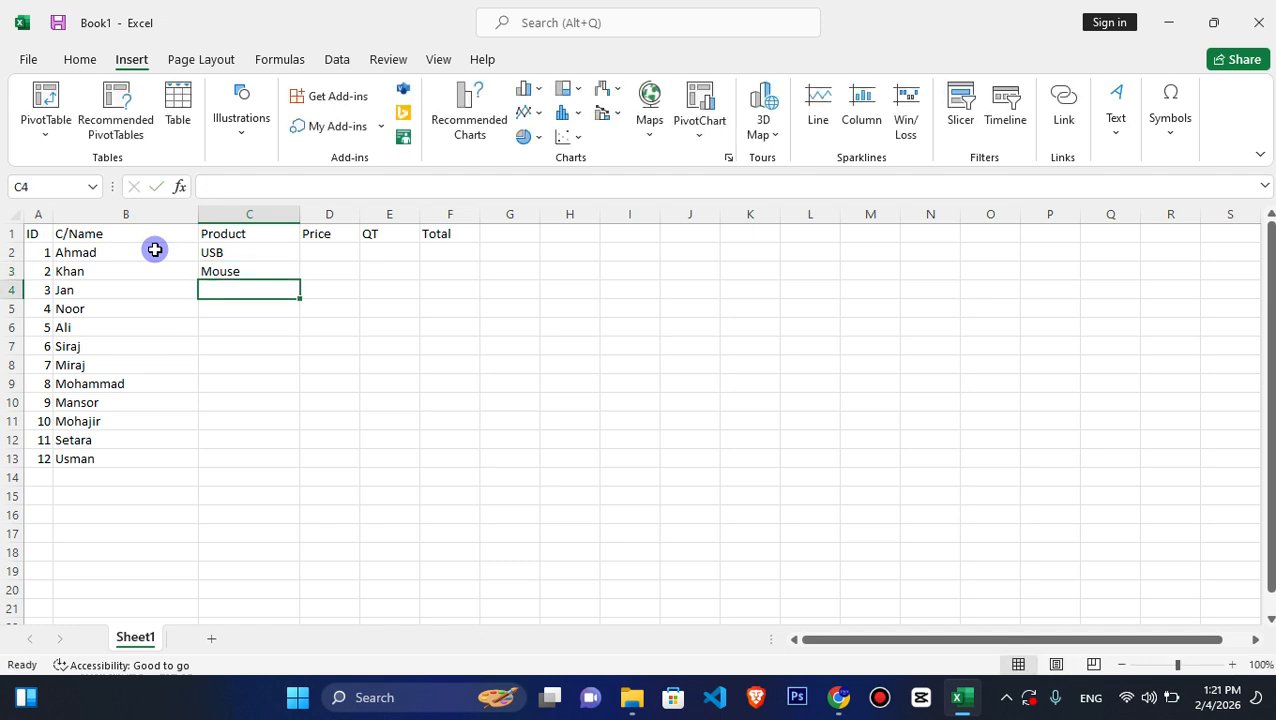
text(Keyboard)
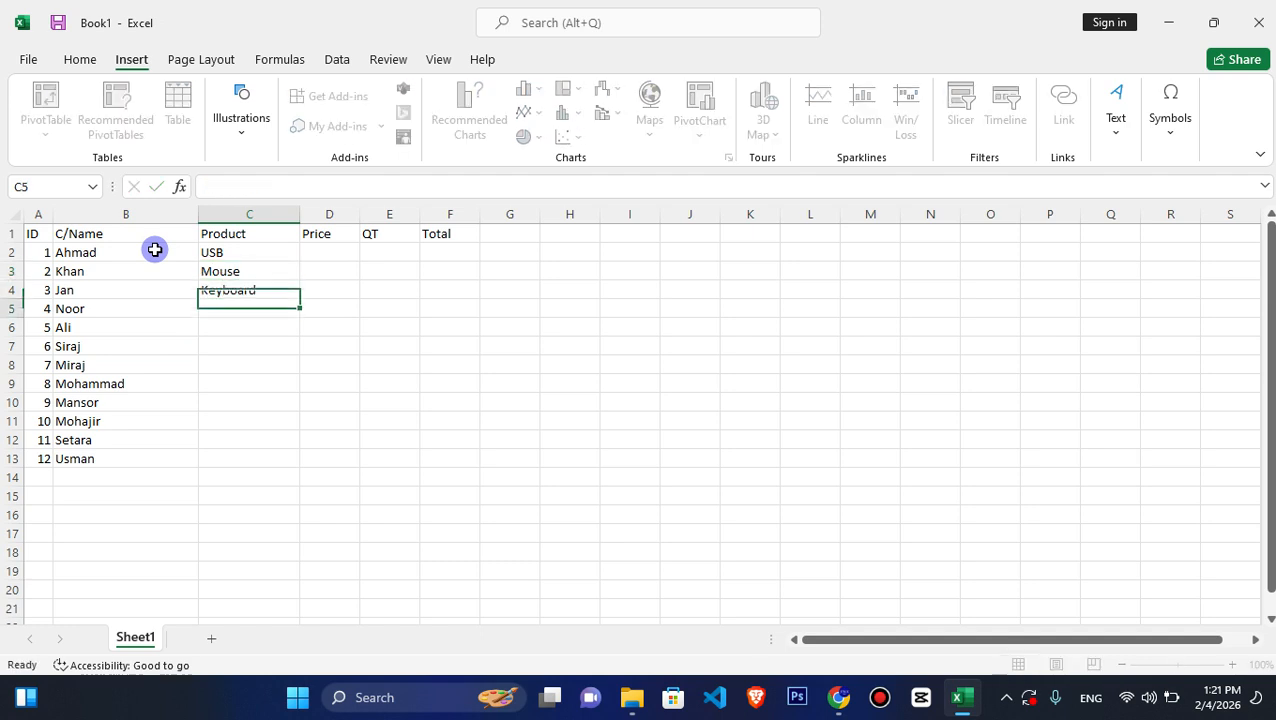
key(Return)
text(Lat)
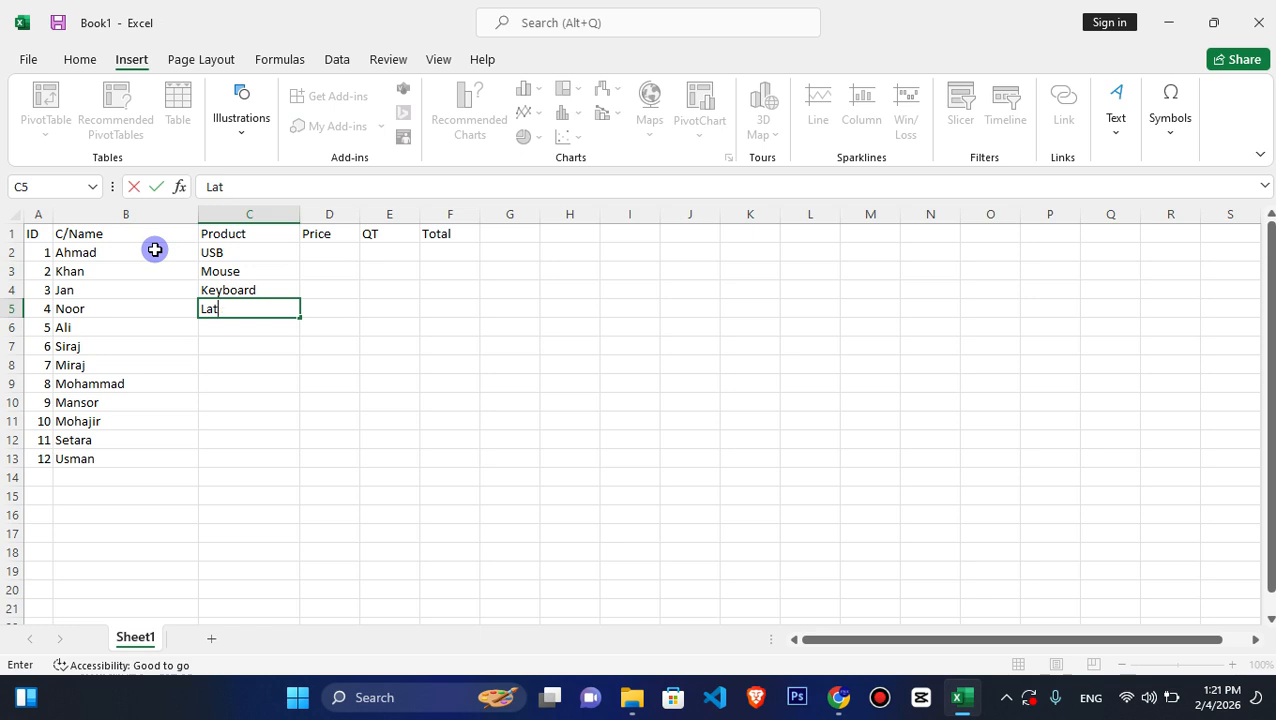
text(pop)
key(Return)
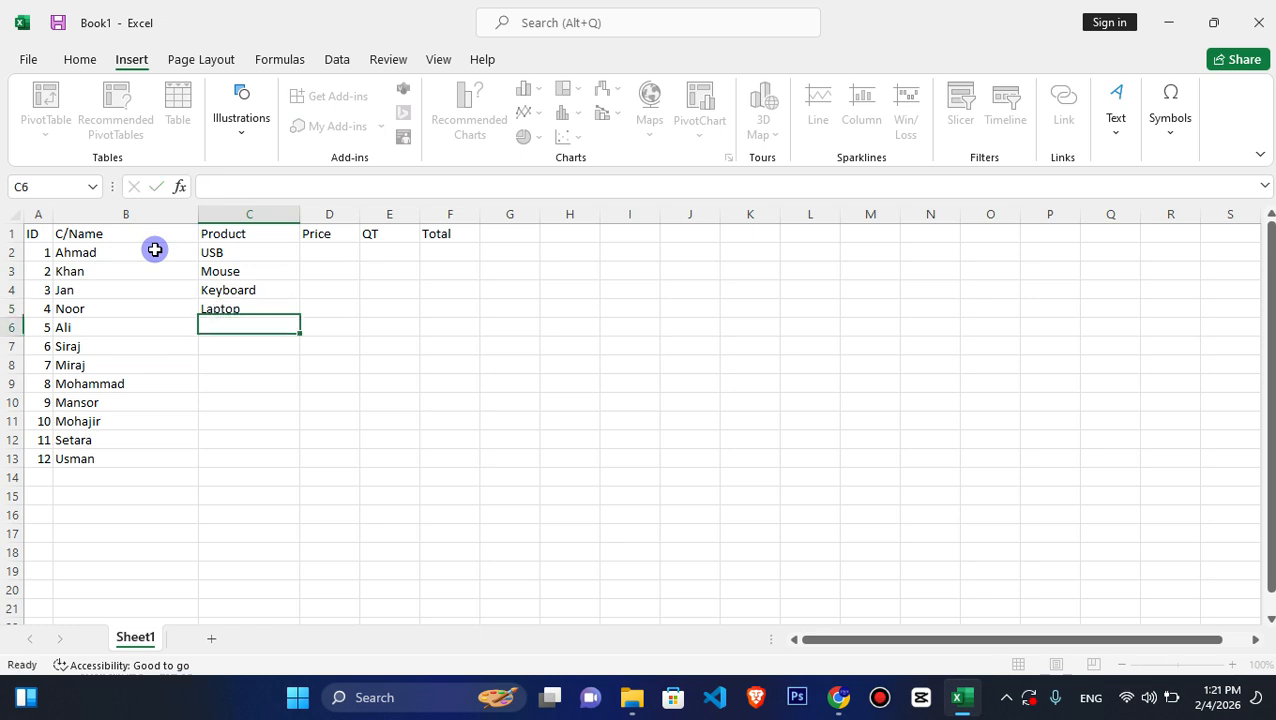
Enter the products USB, HDD, RAM and ROM in cells C6 to C9.
text(USB)
key(Return)
text(H)
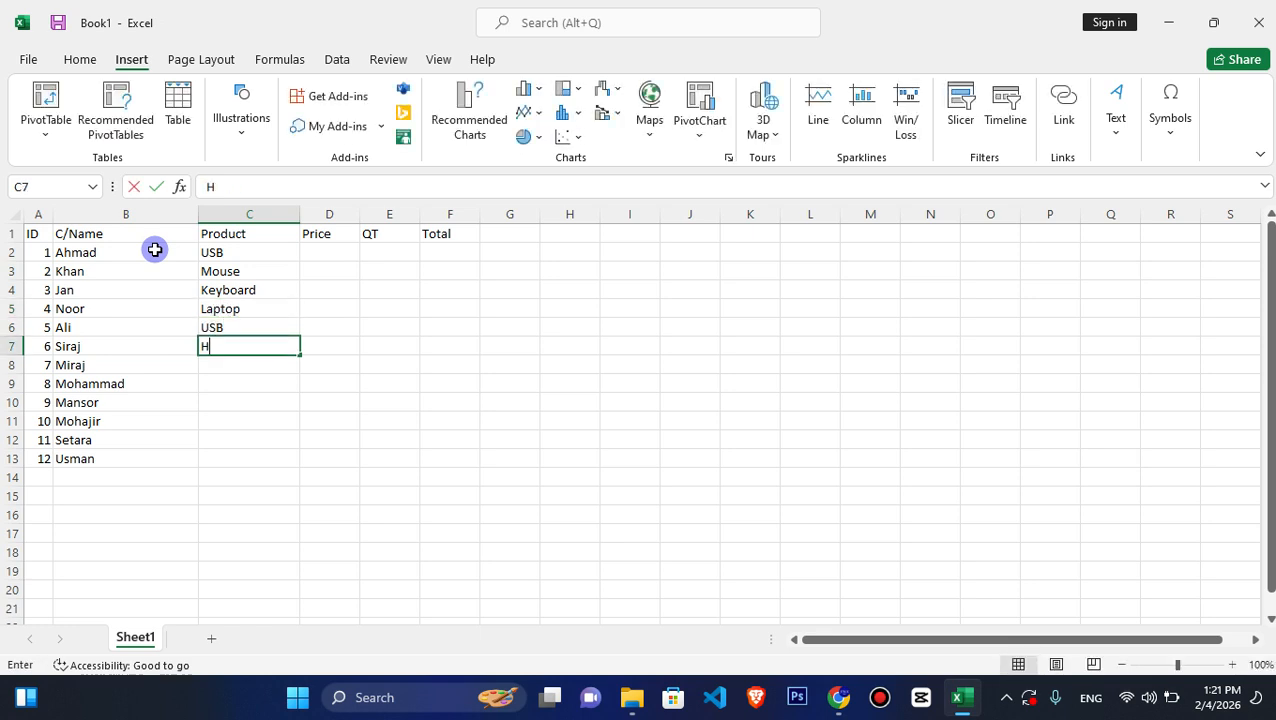
text(DD)
key(Return)
text(RAM)
key(ctrl+Return)
key(Return)
text(ROM)
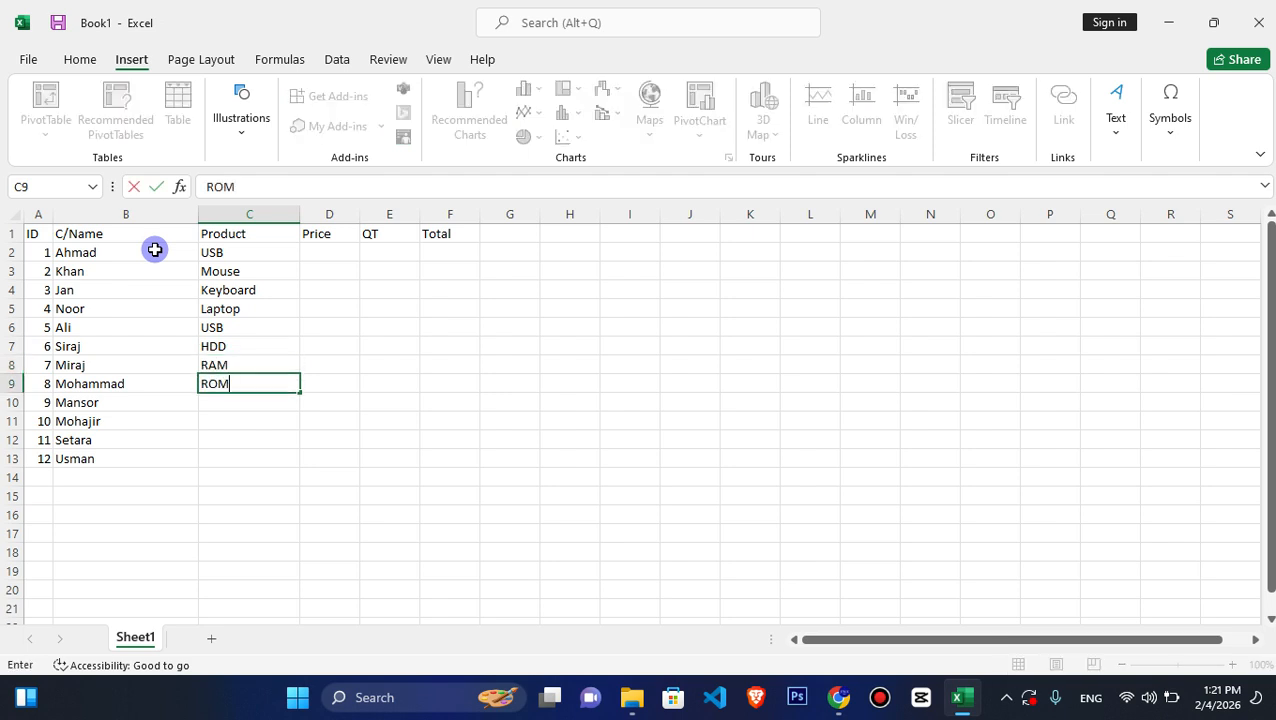
key(Return)
Enter the products USB, Memory, USB and Laptop in cells C10 to C13.
text(USB)
key(Return)
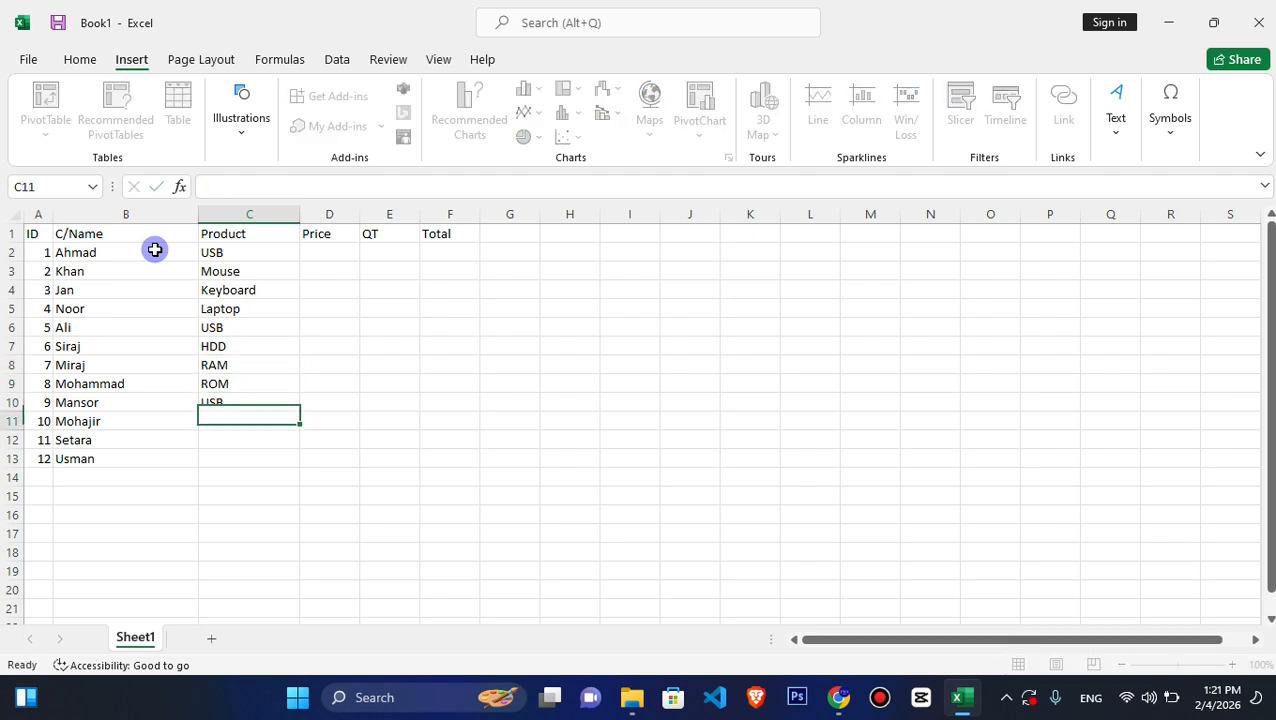
text(RMemory)
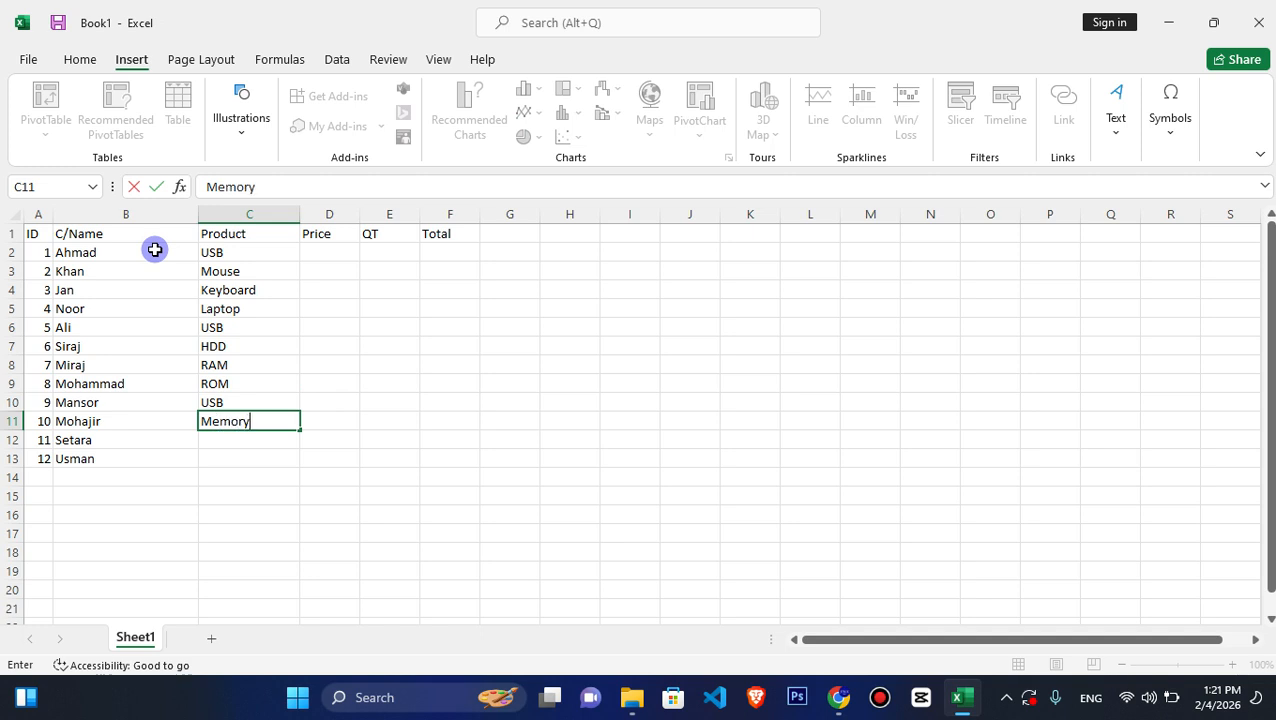
key(Return)
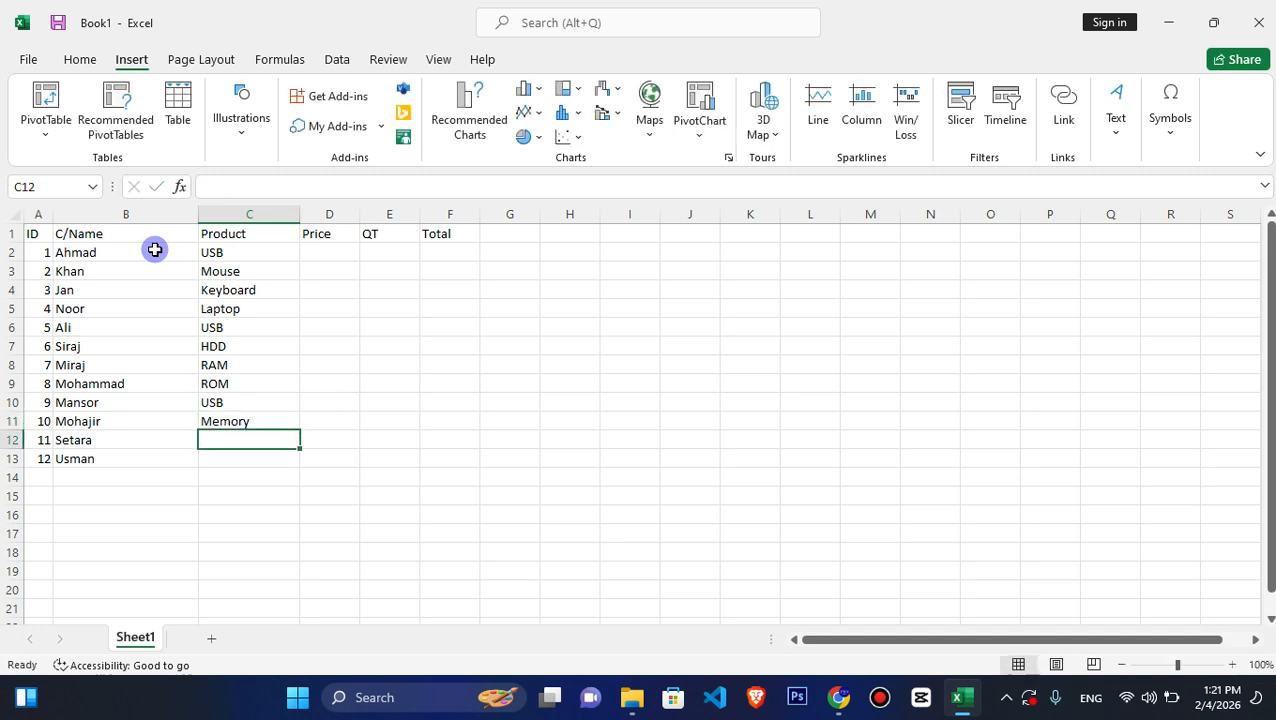
text(USB)
key(Return)
text(A)
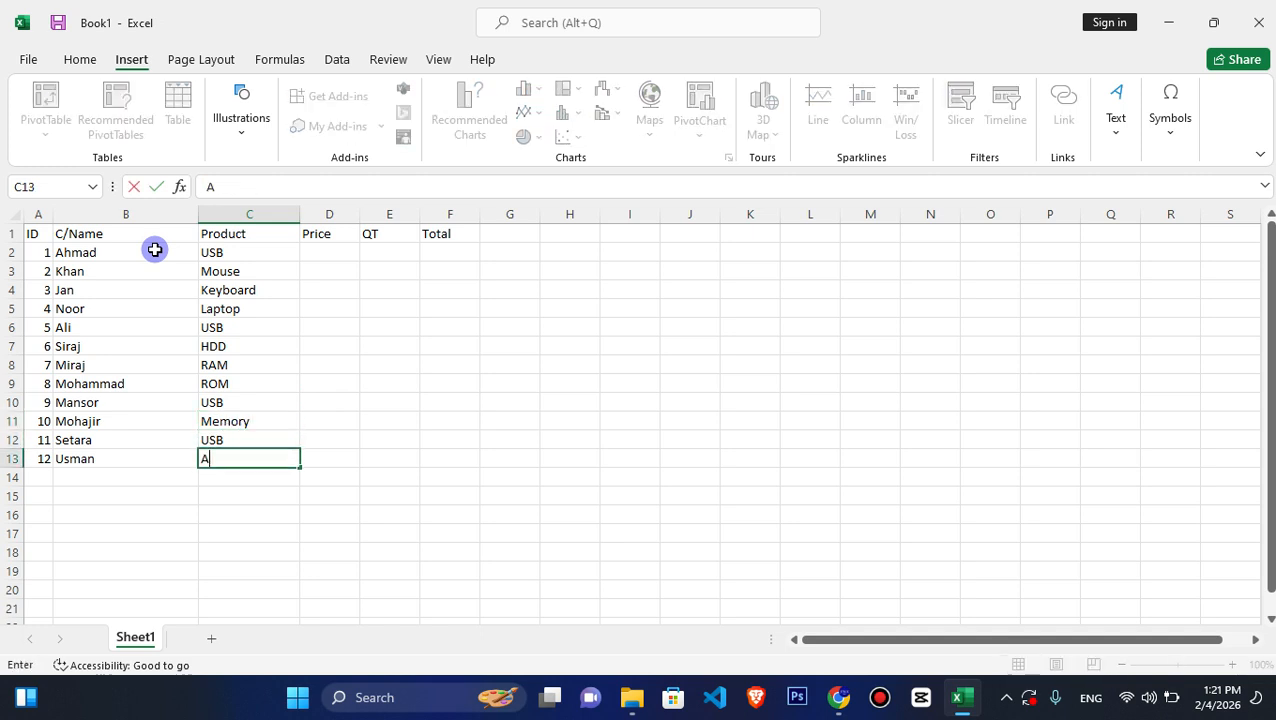
text(laptop)
key(Return)
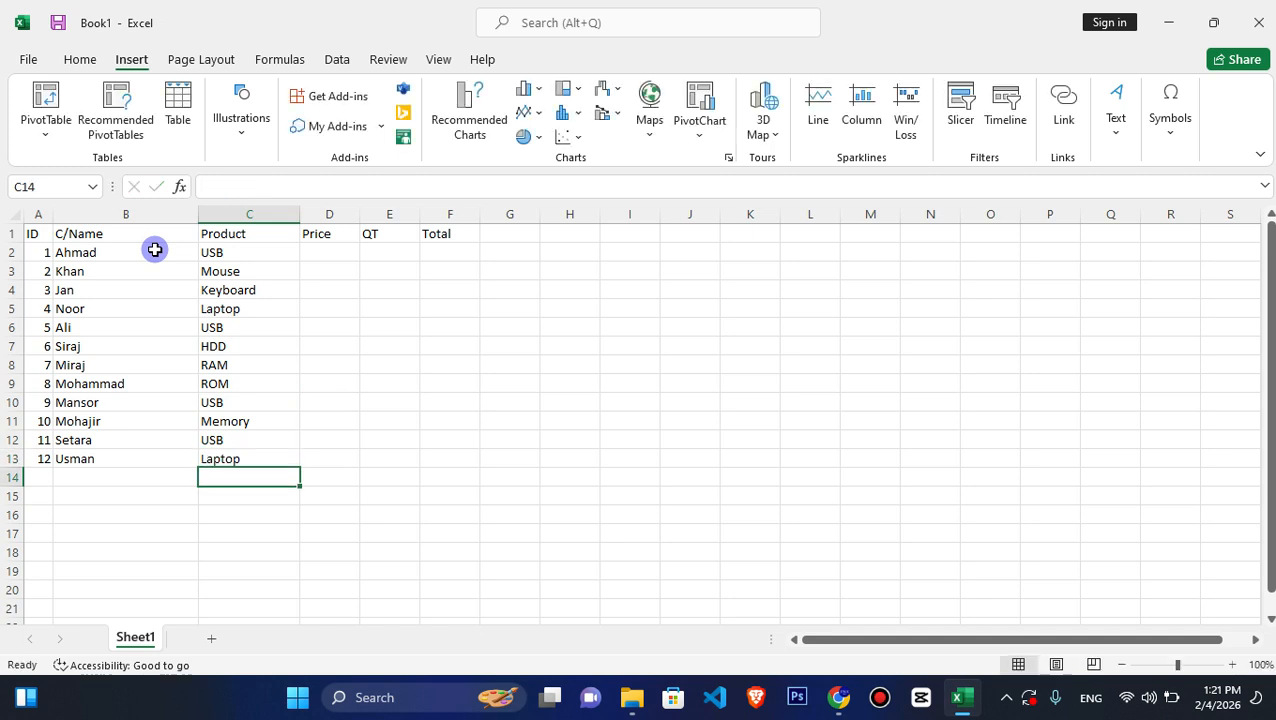
Enter the price 300 for the USB in D2 and 700 for the Mouse in D3.
click(340, 251)
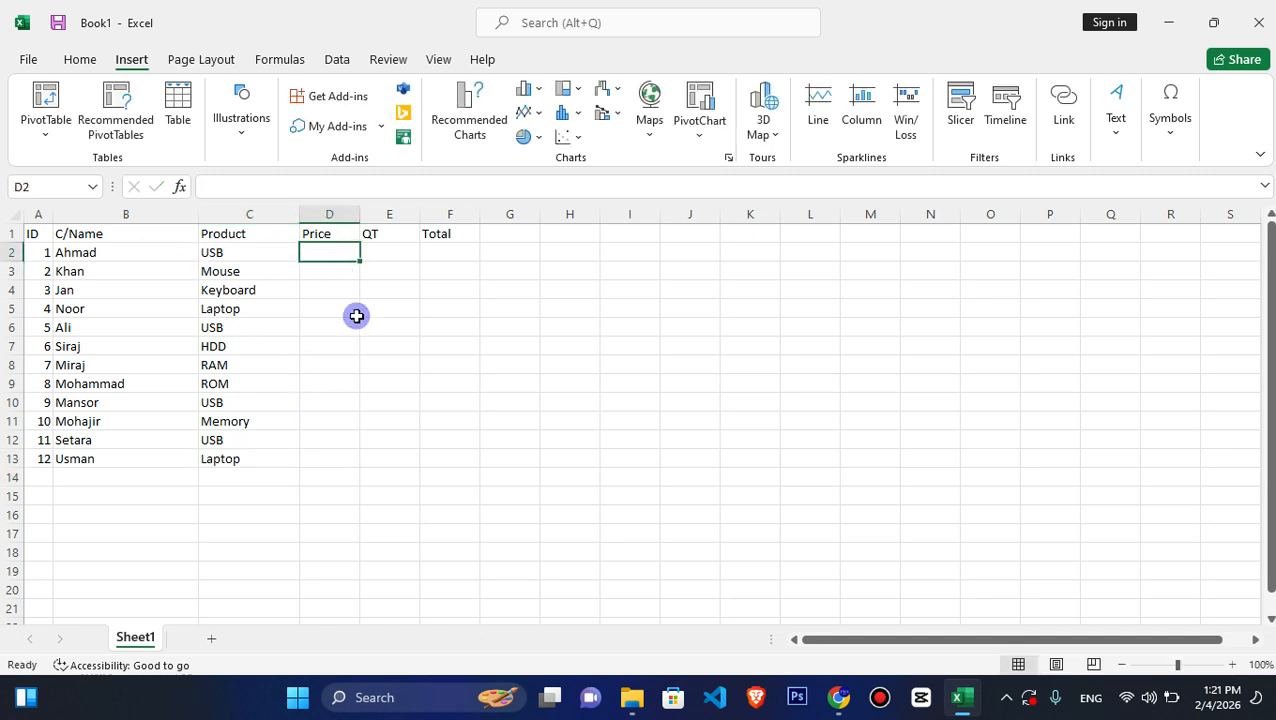
text(300)
key(Return)
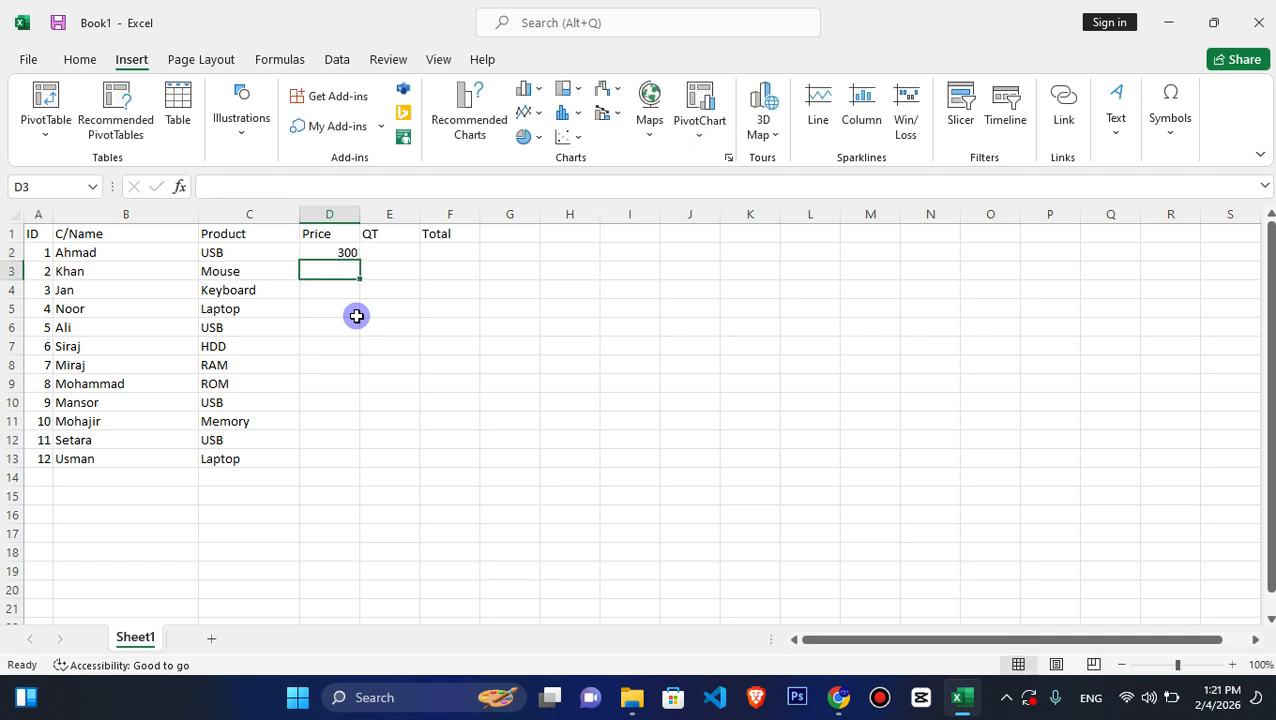
text(4)
text(0)
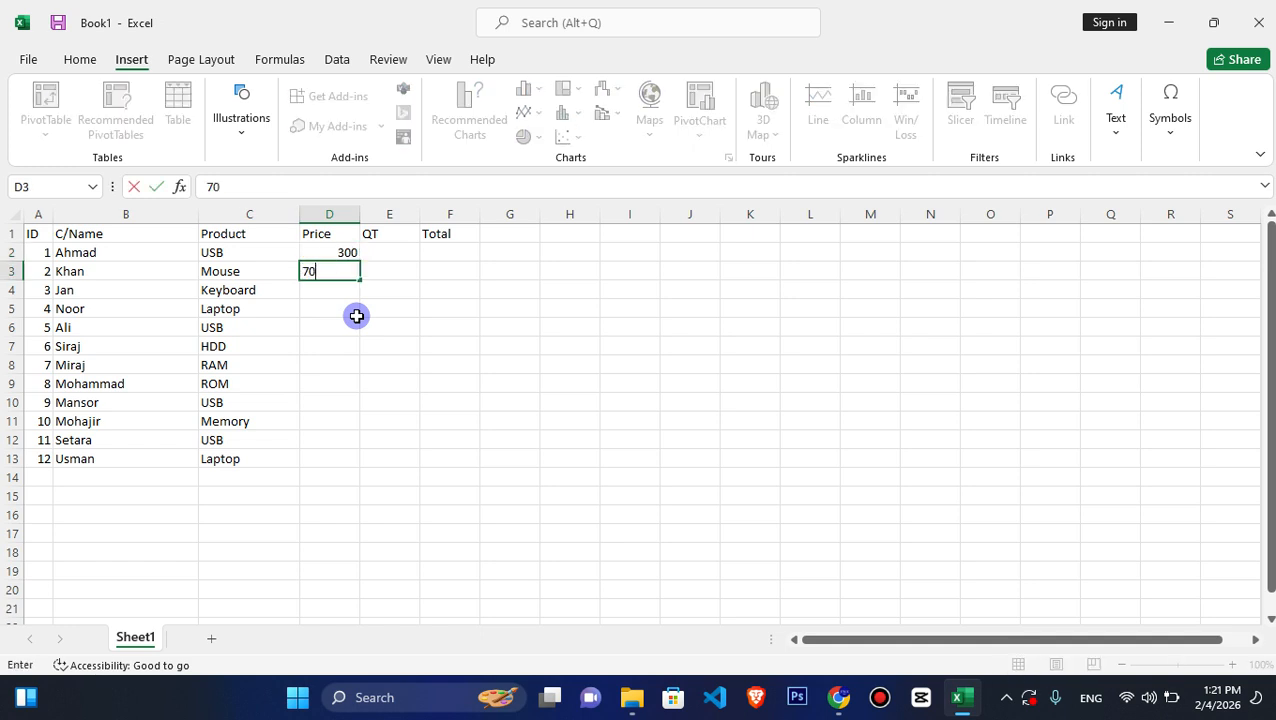
text(0)
key(Return)
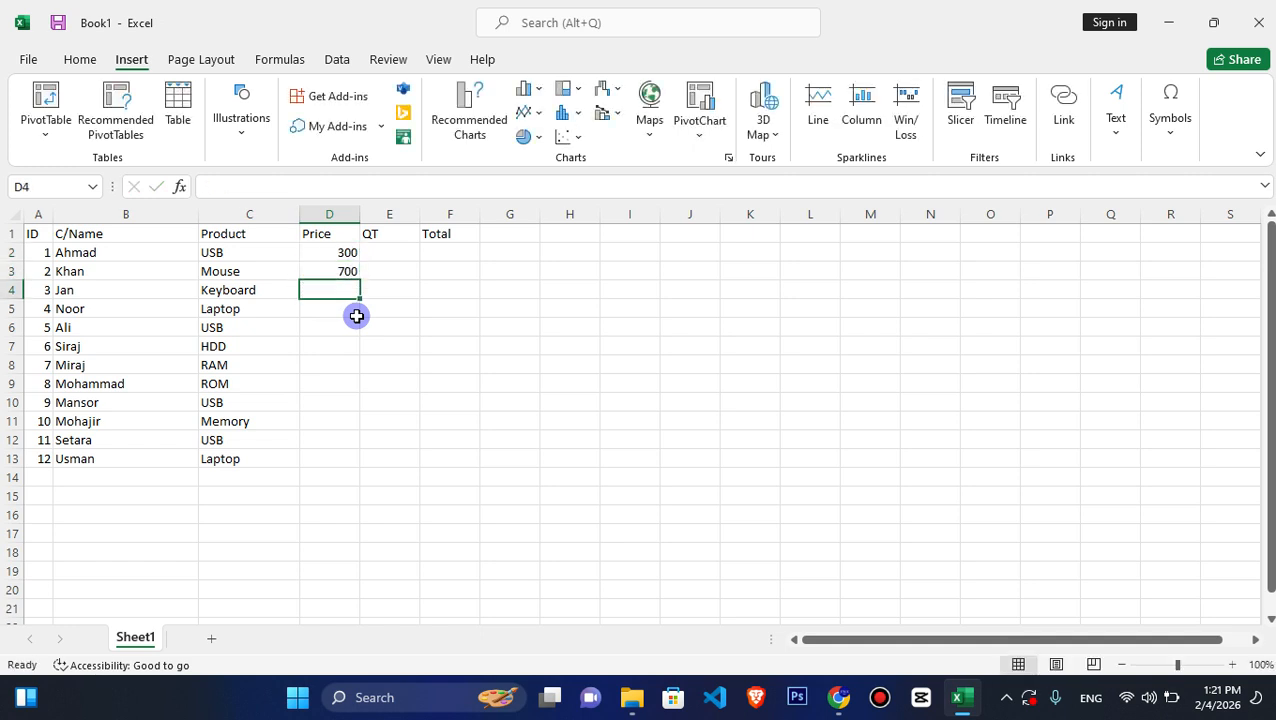
Enter the price 1200 for the Keyboard in D4 and 12000 for the Laptop in D5.
text(6)
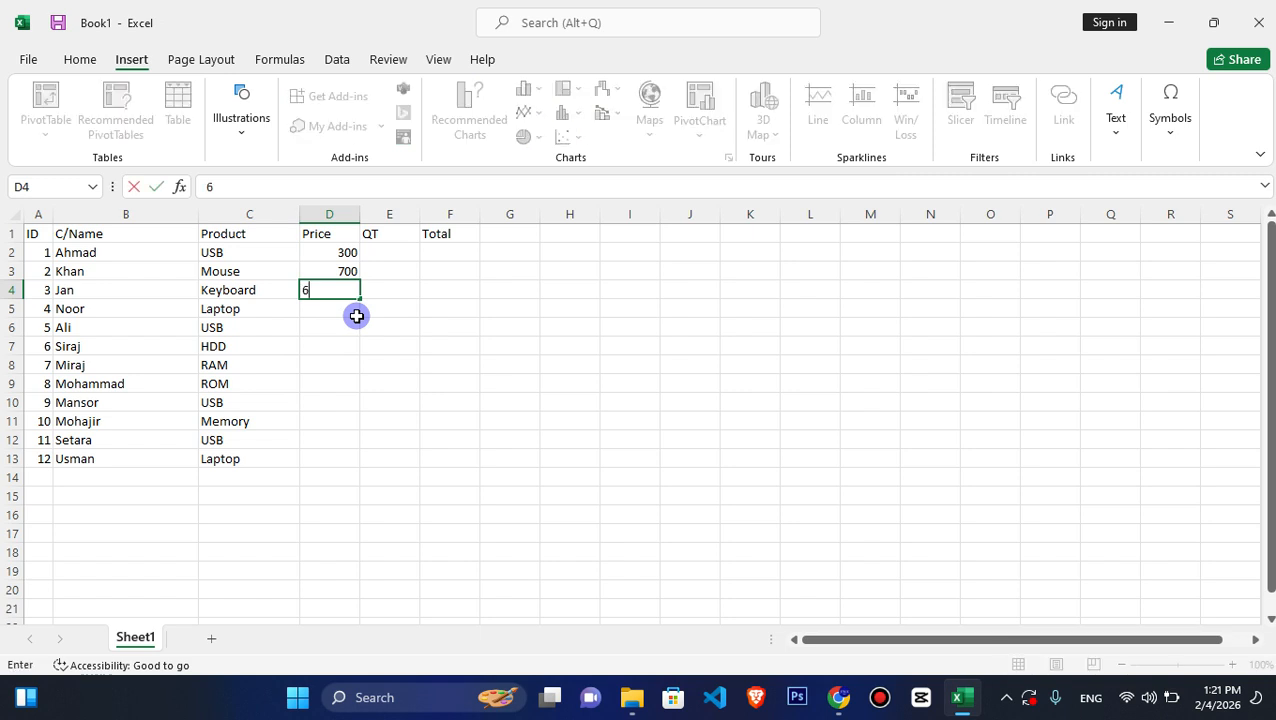
text(2000)
key(BackSpace)
key(Return)
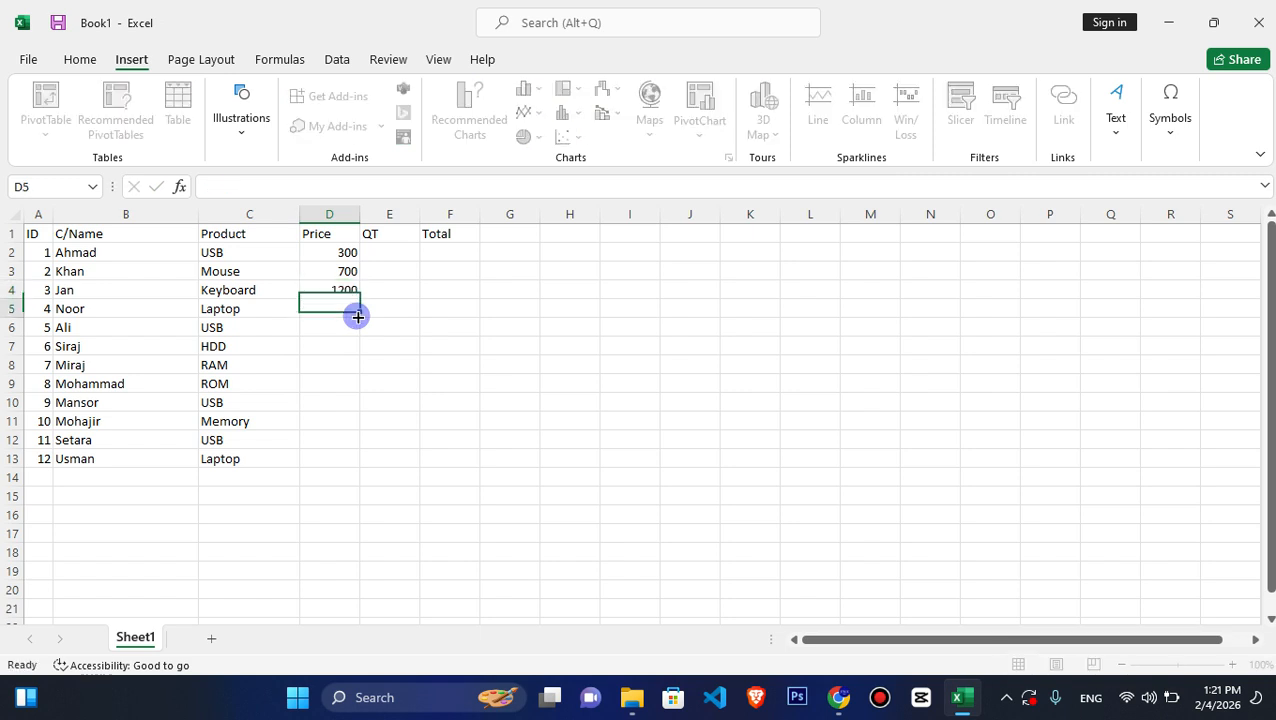
text(1200)
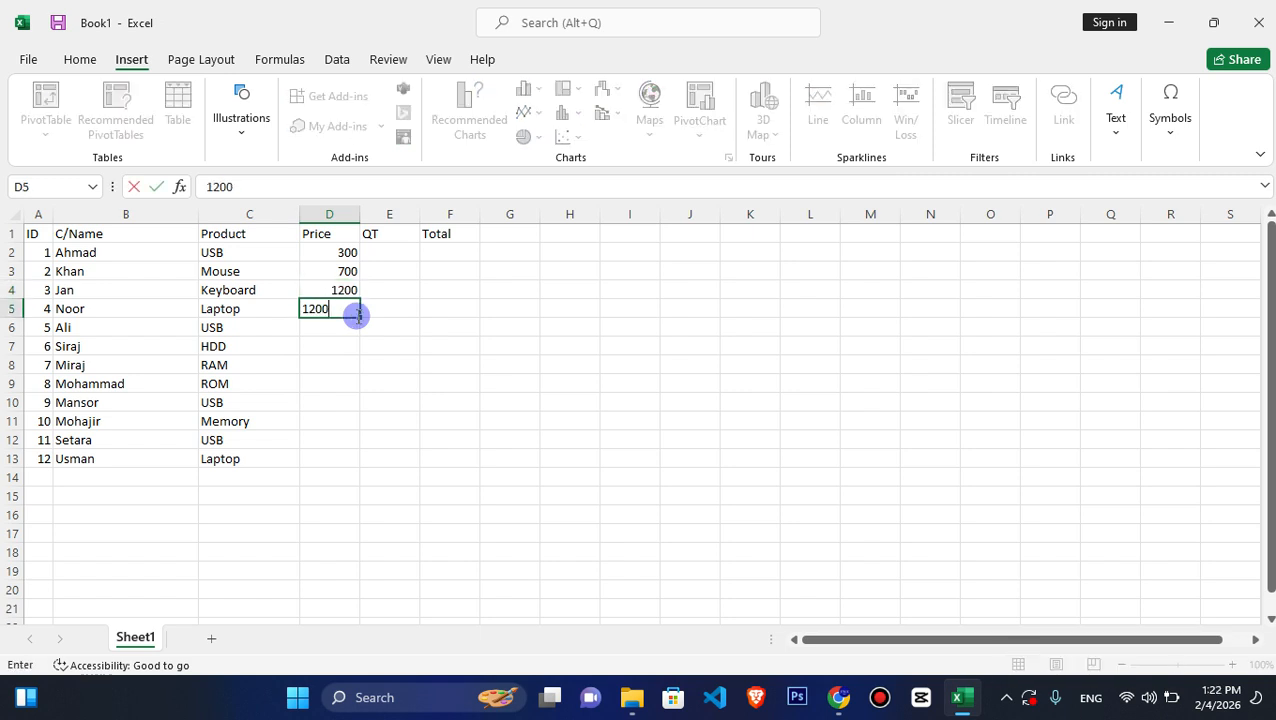
text(0)
key(Return)
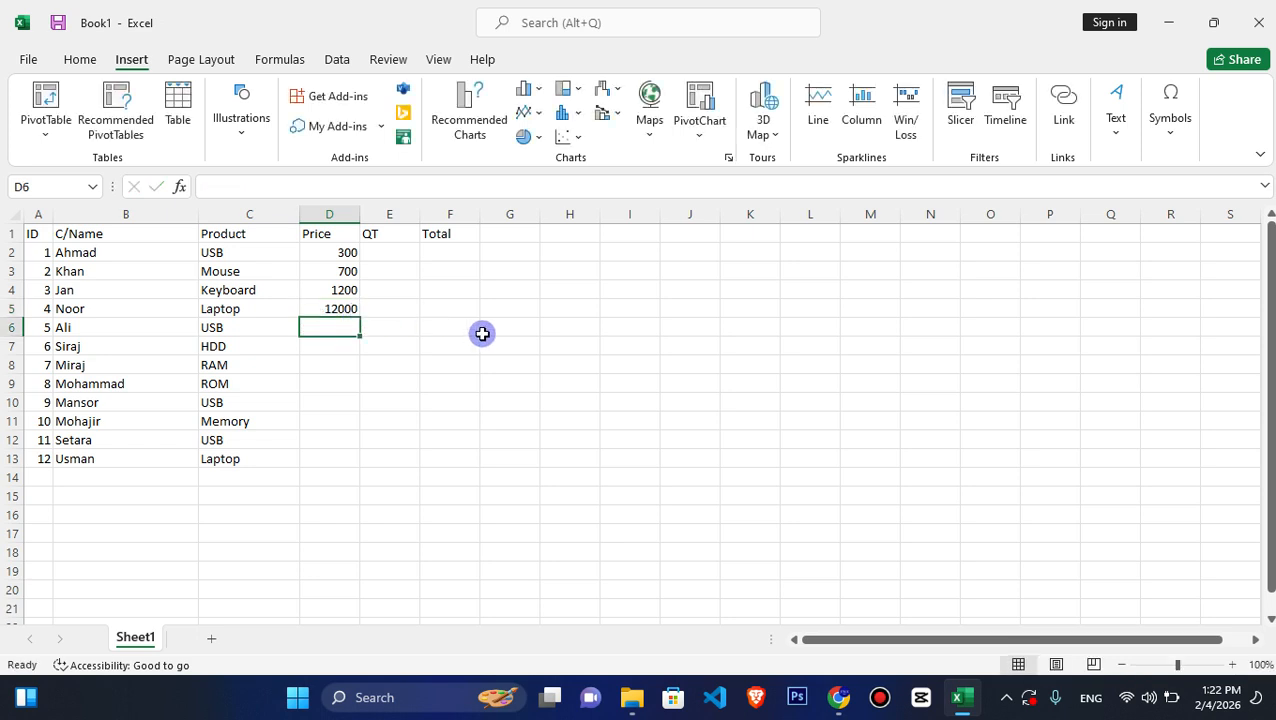
Enter the price 400 for the USB in D6 and 1200 for the HDD in D7.
text(3)
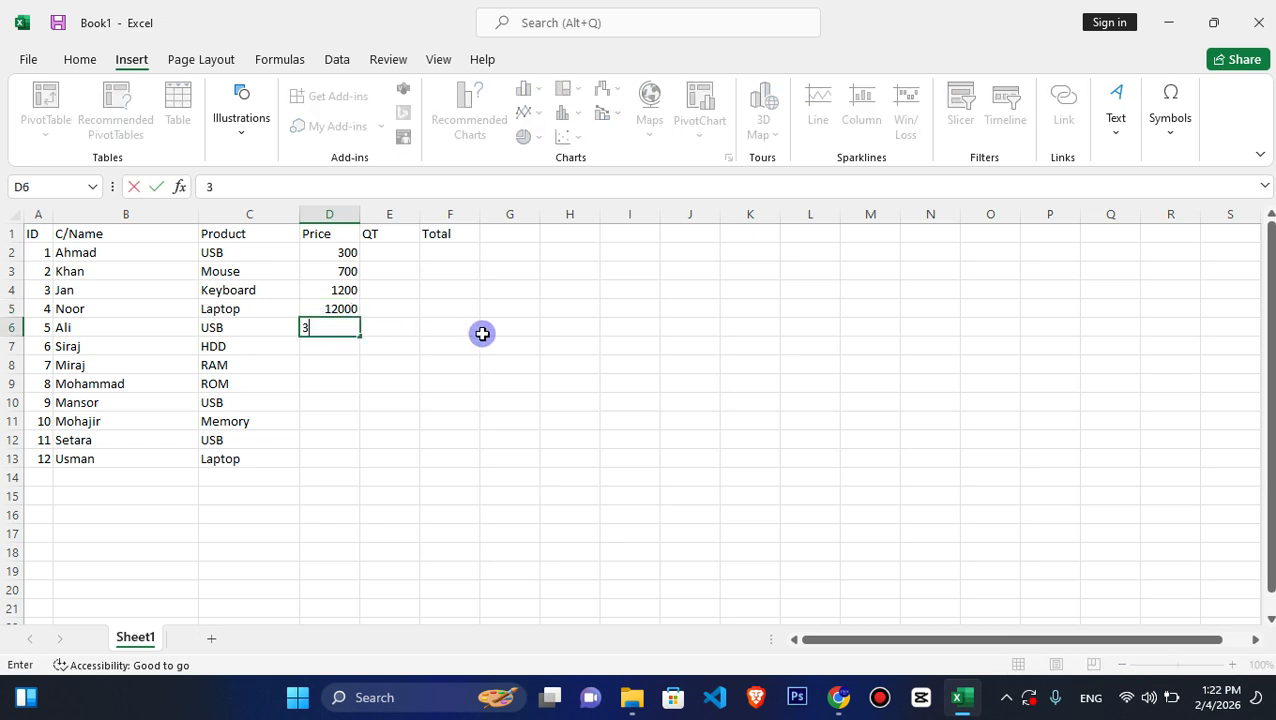
key(Return)
text(1)
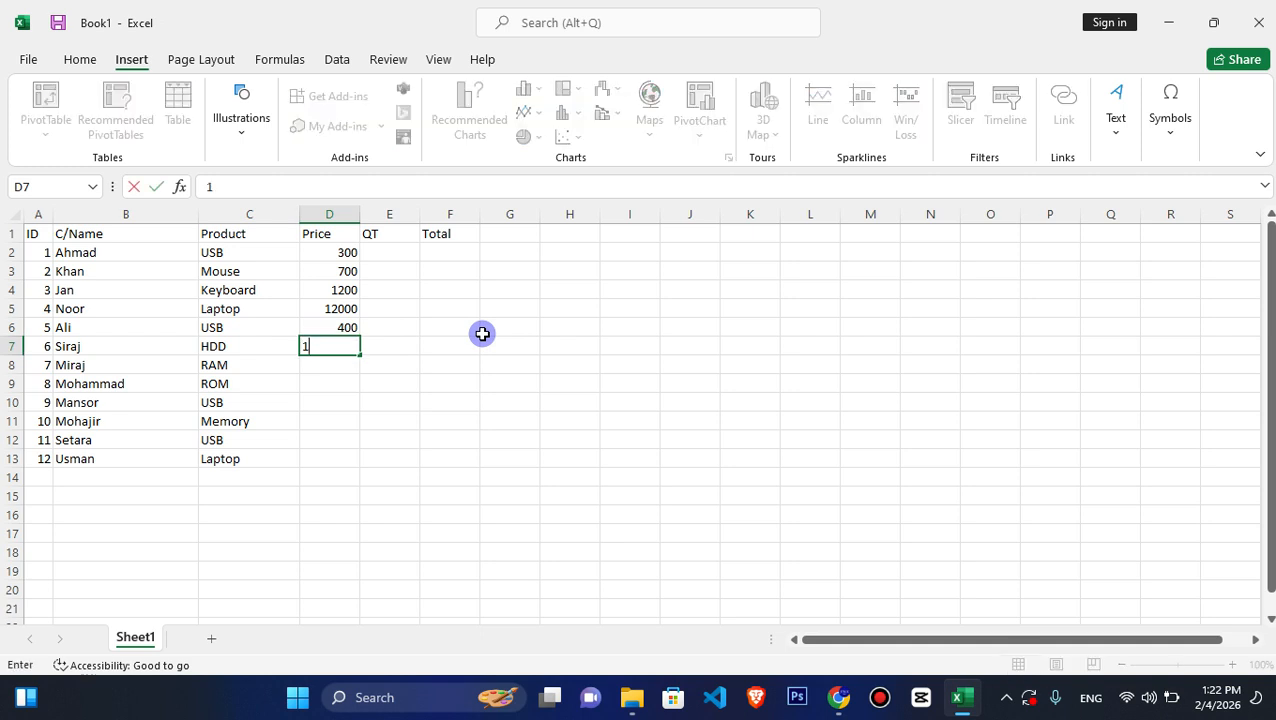
text(2000)
key(BackSpace)
key(Return)
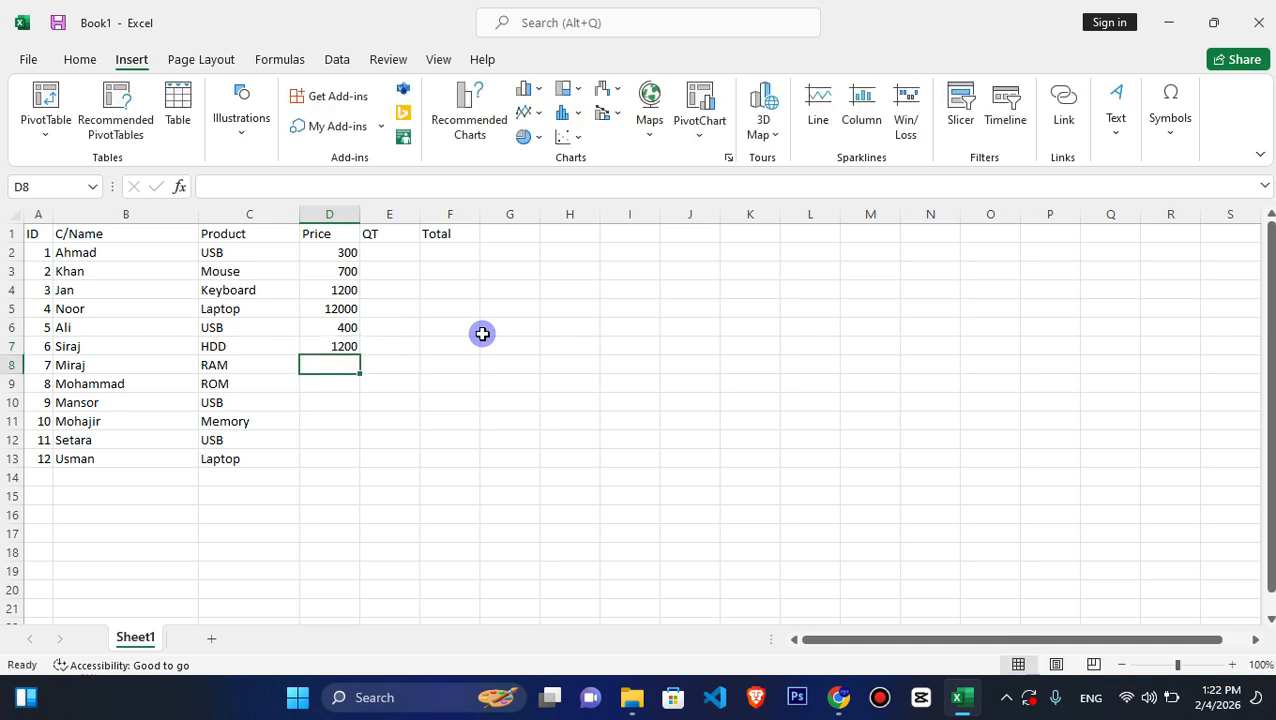
Enter the price 1000 for the RAM in D8 and 300 for the ROM in D9.
text(1)
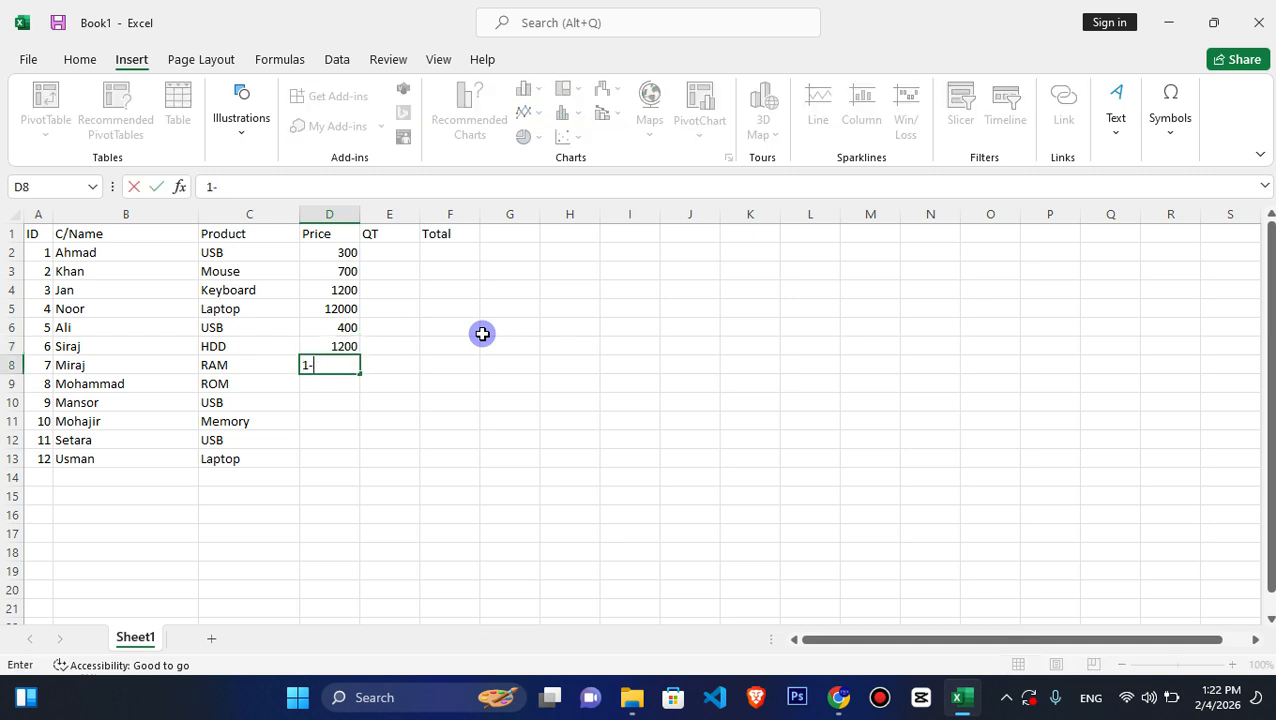
text(000)
key(Return)
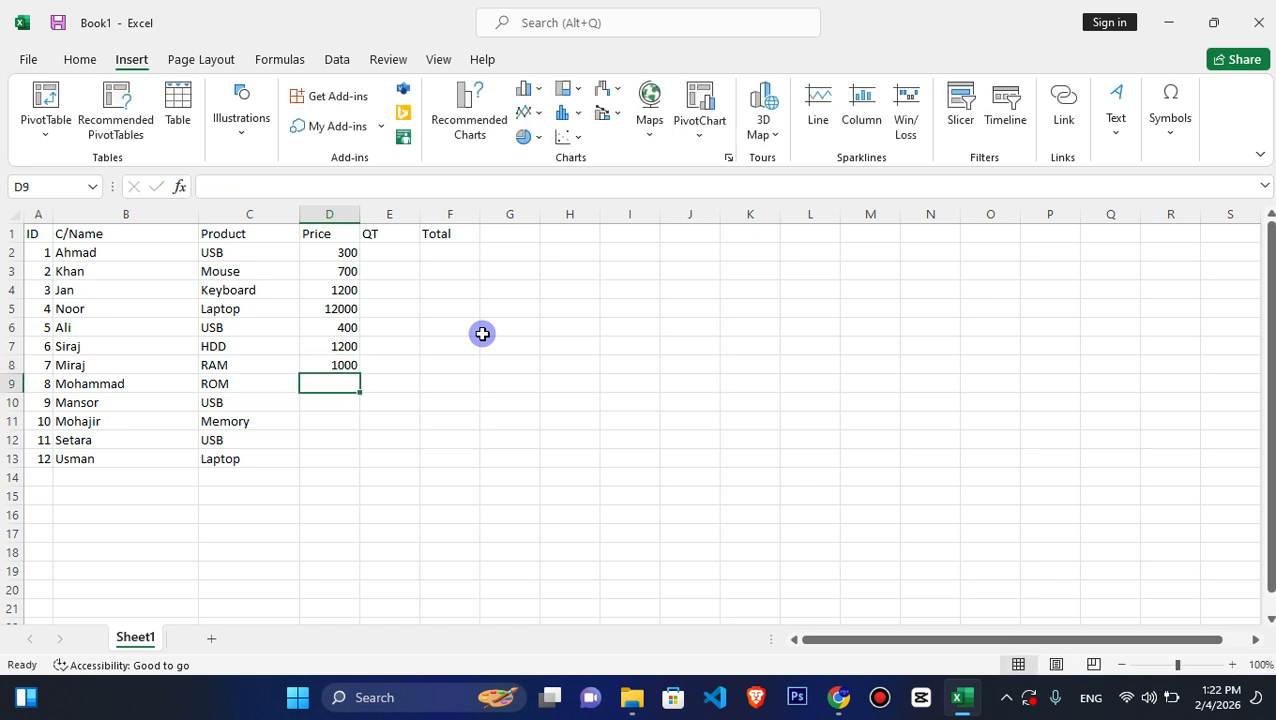
text(300)
key(Return)
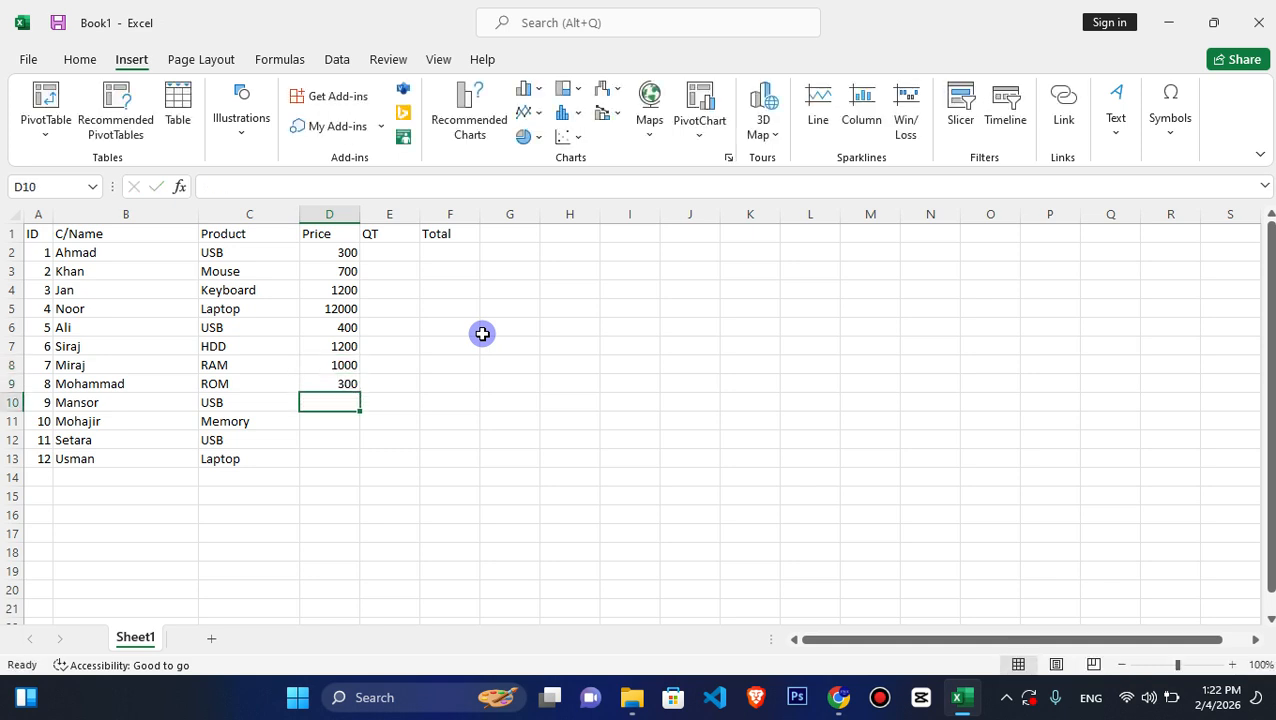
Enter the prices 700, 1300 and 600 for the USB, Memory and USB rows in cells D10 to D12.
text(700)
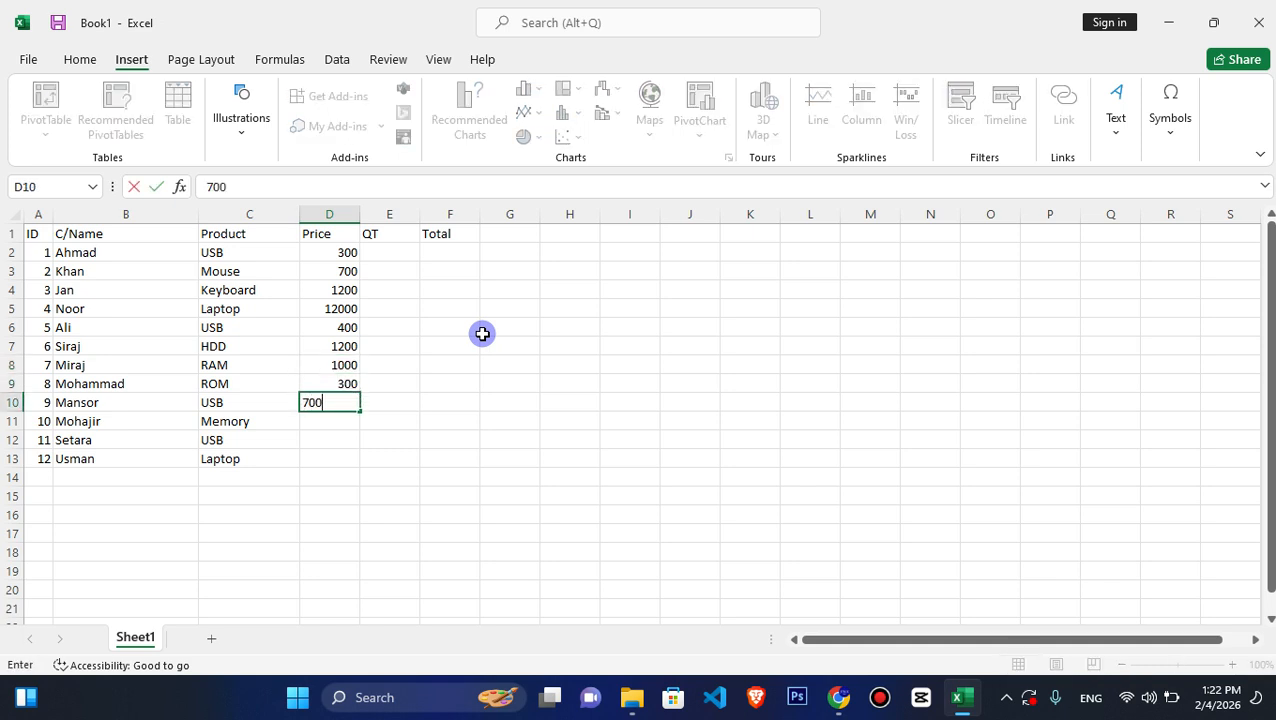
key(Return)
text(12)
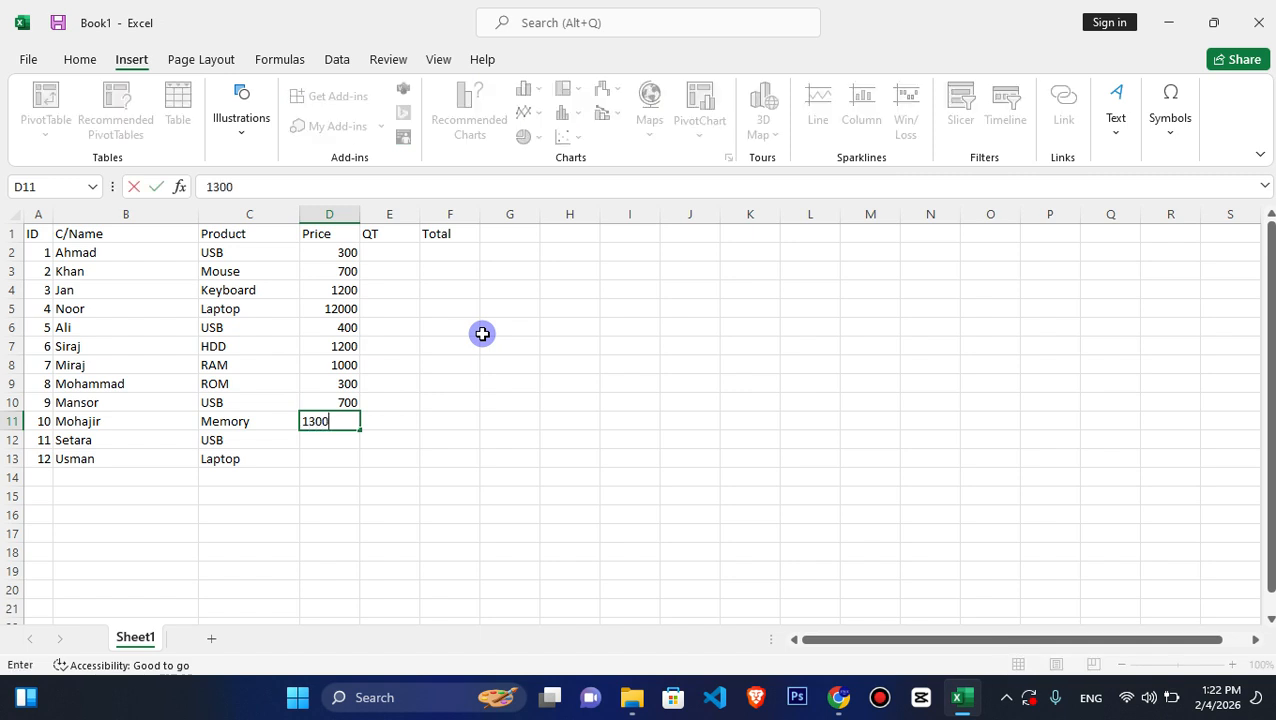
key(Return)
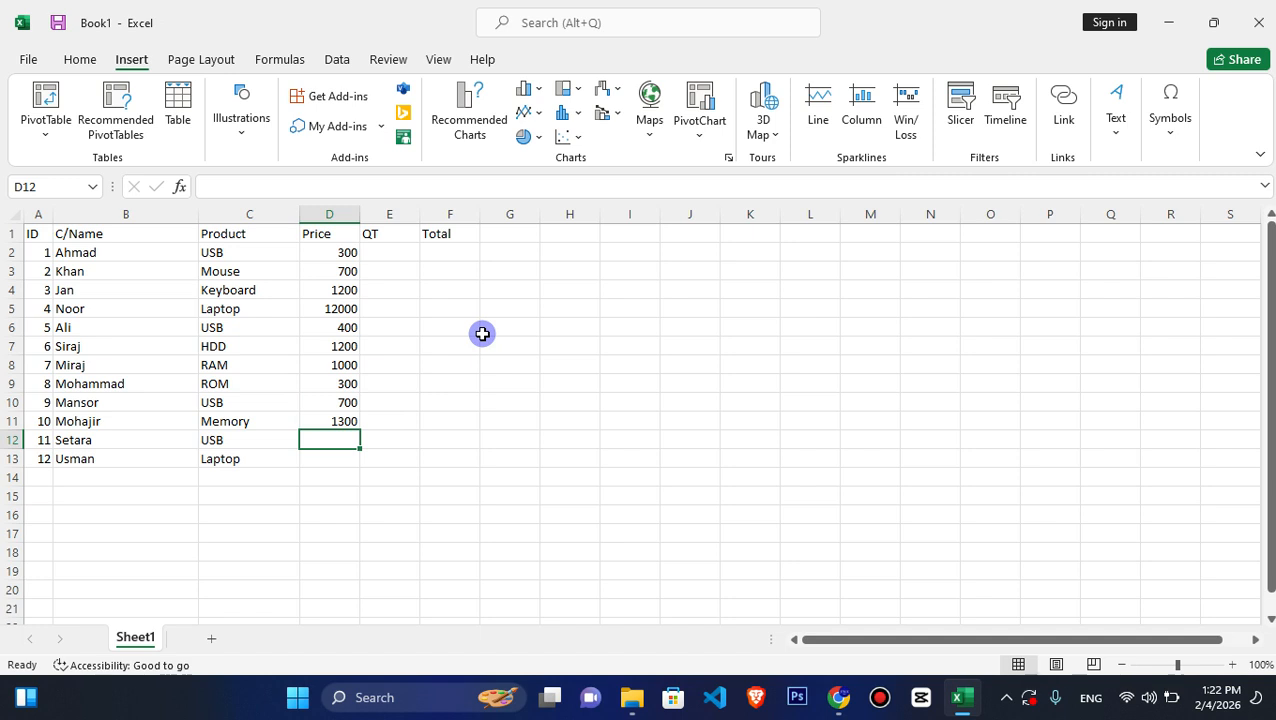
text(600)
key(Return)
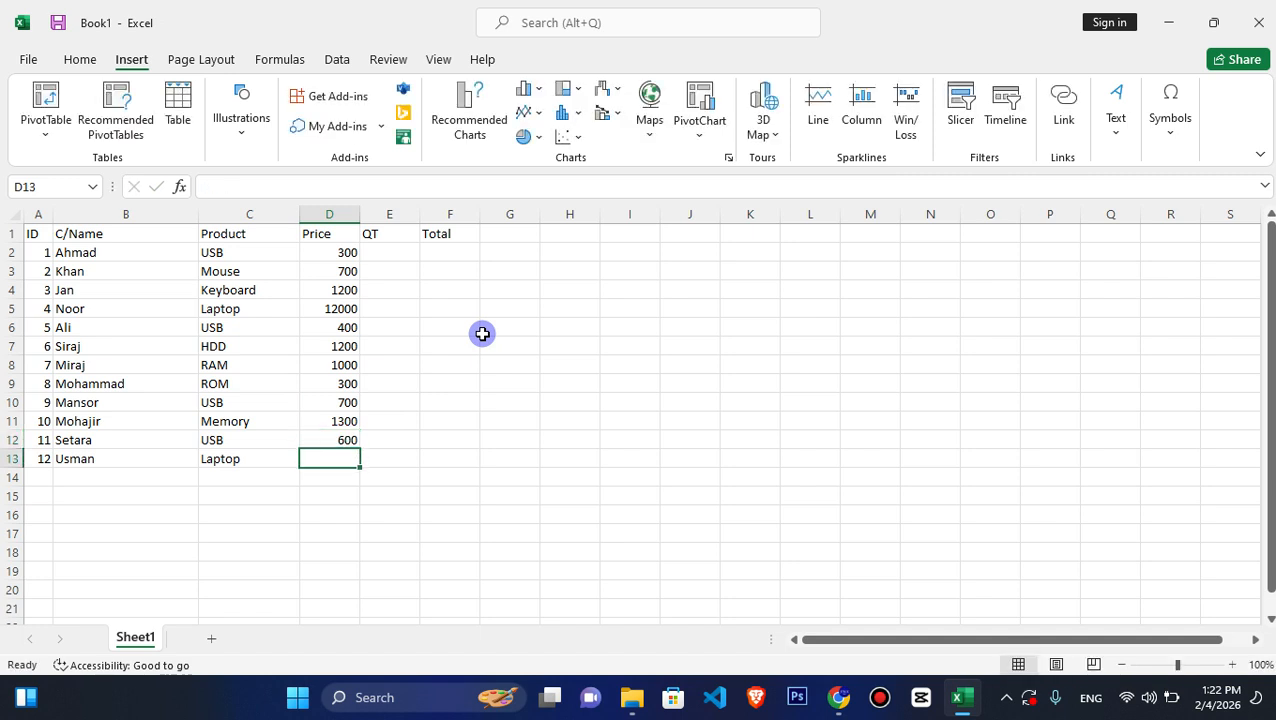
Enter the price 200000 for the last Laptop row in D13 and widen the Price column.
text(200000)
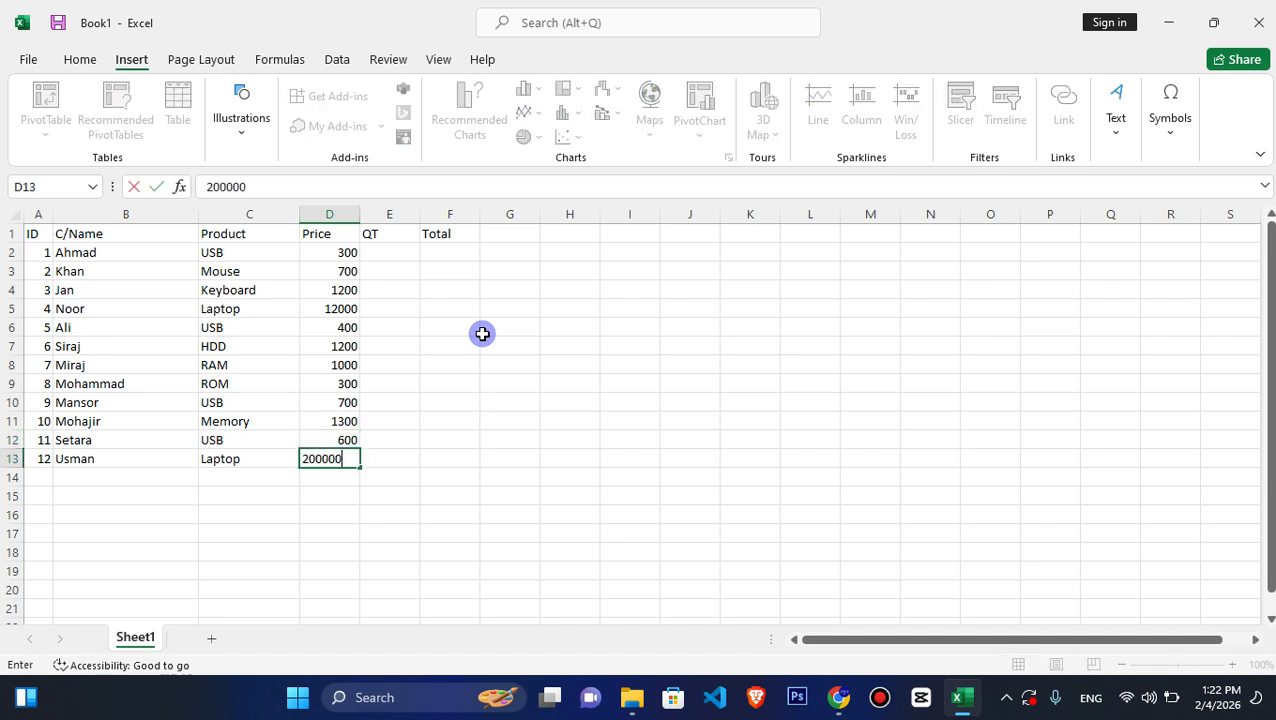
key(Return)
drag(361, 213, 388, 213)
Enter the quantities 3, 4, 3, 2, 3, 2 and 1 in cells E2 to E8.
click(408, 250)
text(3)
key(Return)
text(4)
key(Return)
text(3)
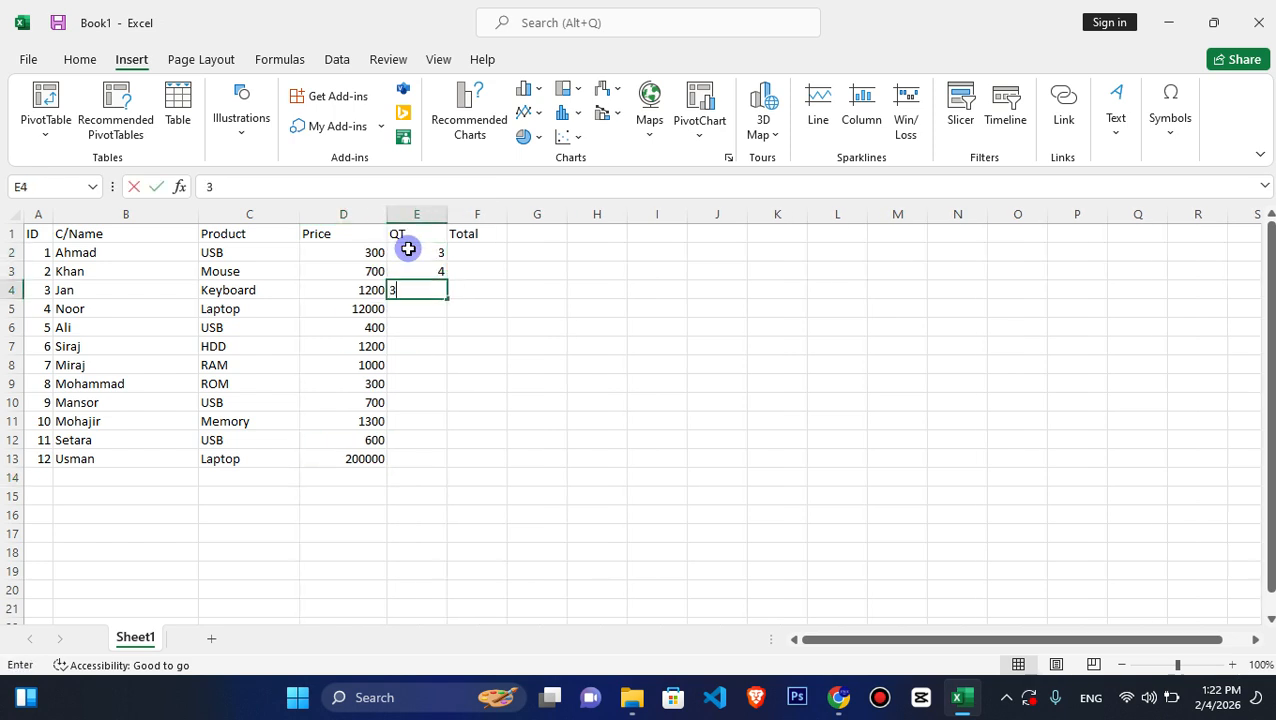
key(Return)
text(2)
key(Return)
text(3)
key(Return)
text(2)
key(Return)
text(1)
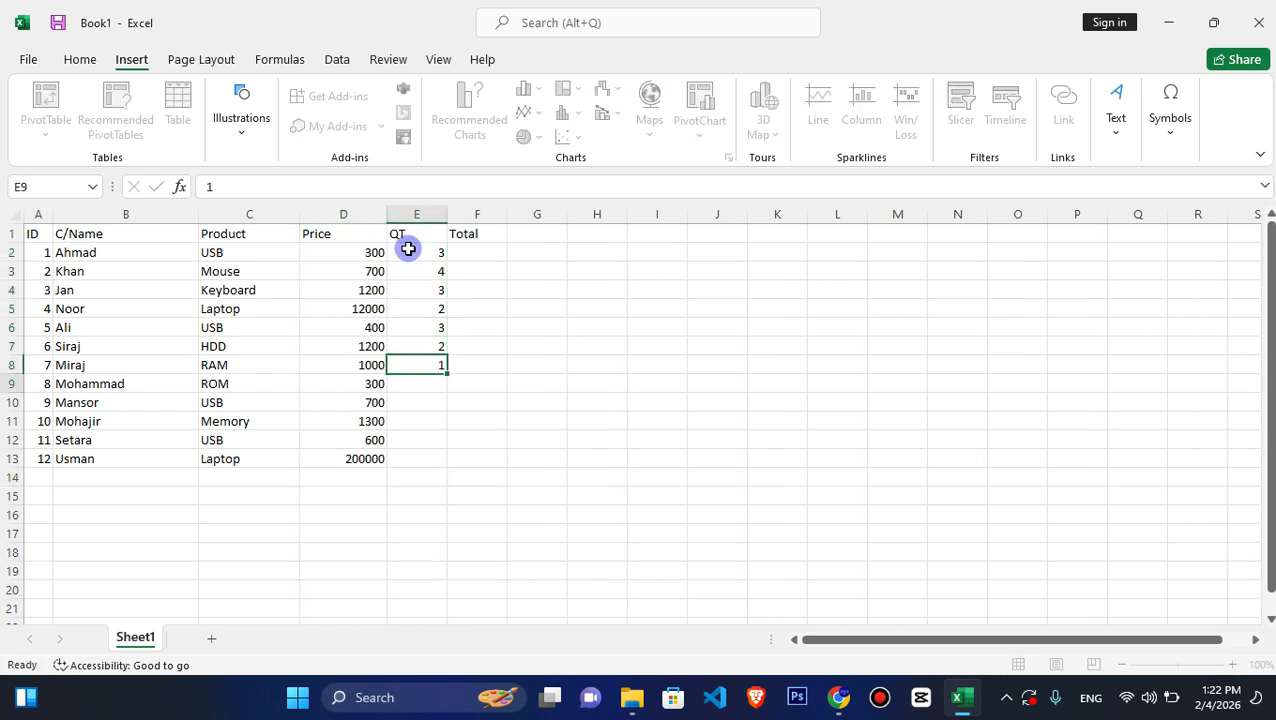
key(Return)
Enter the quantities 4, 3, 5, 4 and 3 in cells E9 to E13.
text(4)
key(Return)
text(3)
key(Return)
text(5)
key(Return)
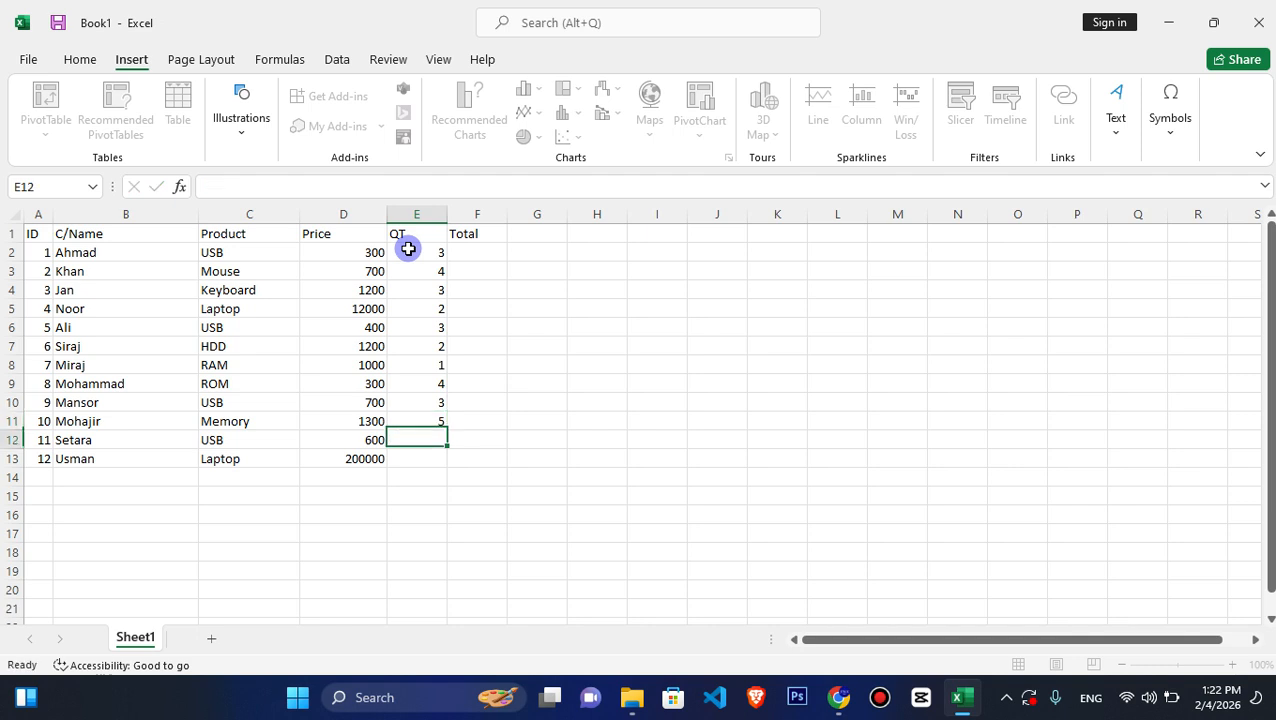
text(4)
key(Return)
text(3)
key(Up)
Select cell F2 and widen the Total column.
key(Up)
key(Up)
key(Up)
key(Up)
key(Up)
key(Up)
key(Up)
key(Up)
key(Right)
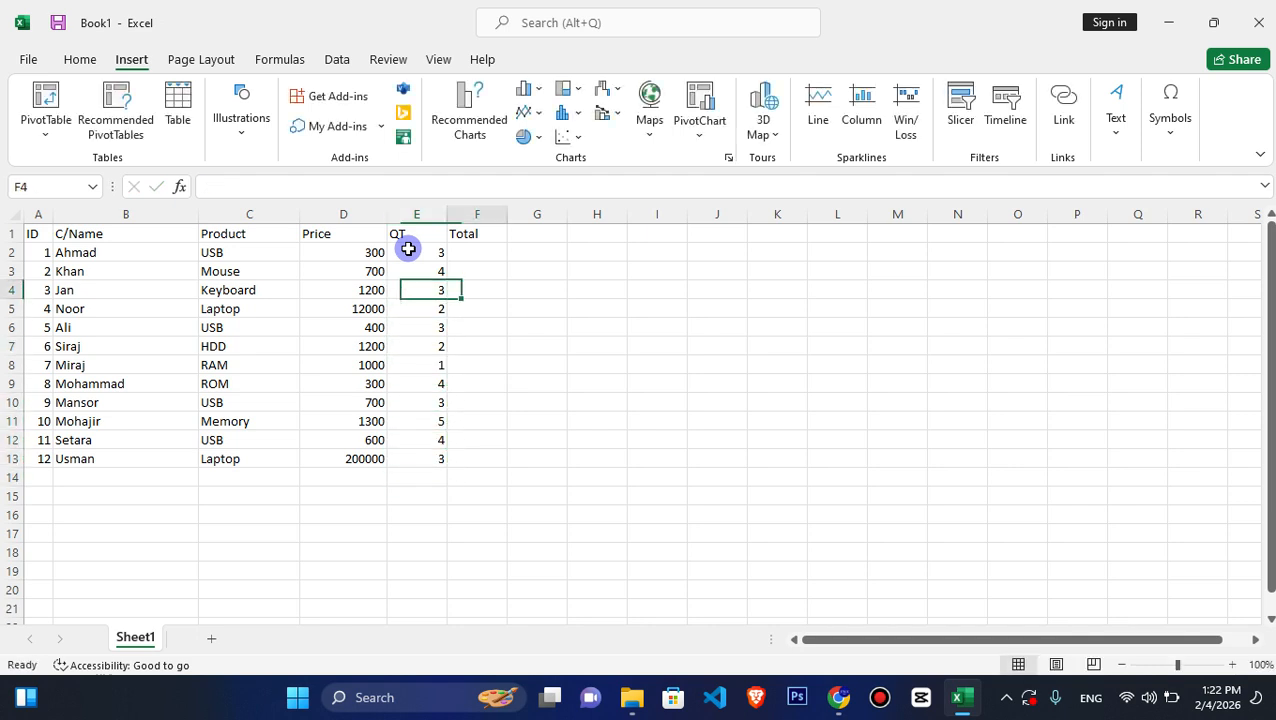
key(Up)
key(Up)
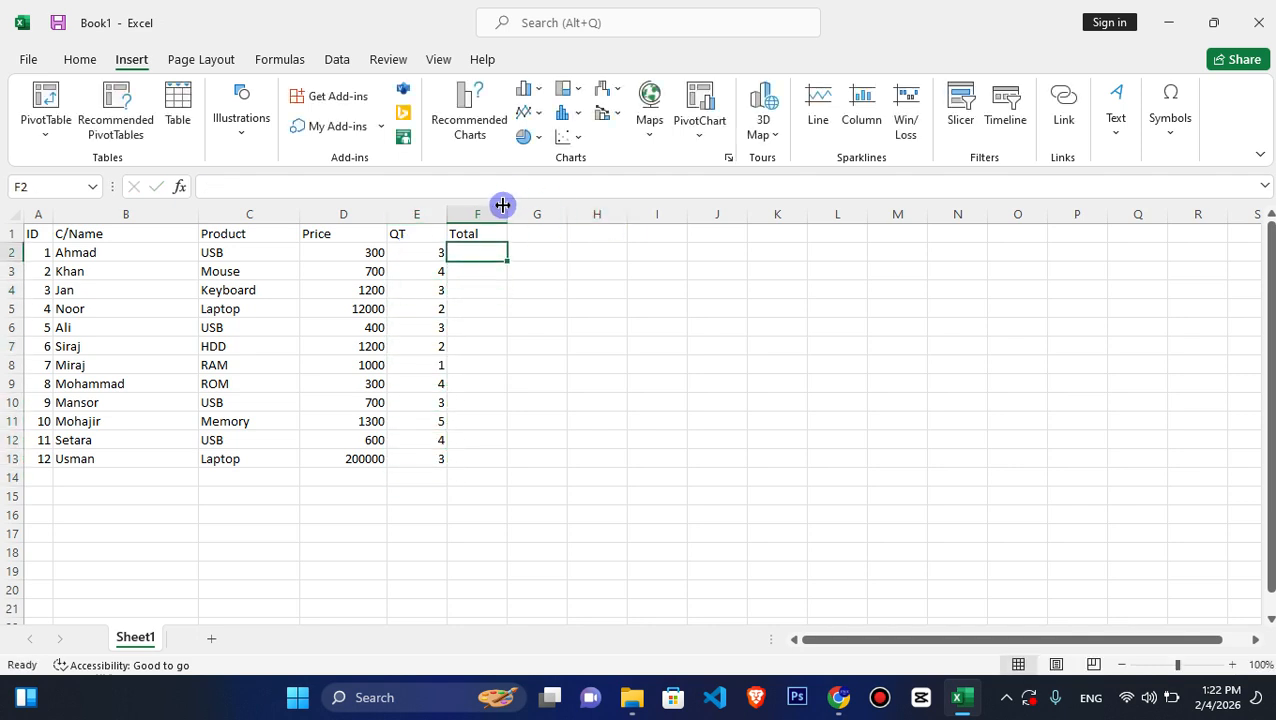
drag(503, 205, 550, 210)
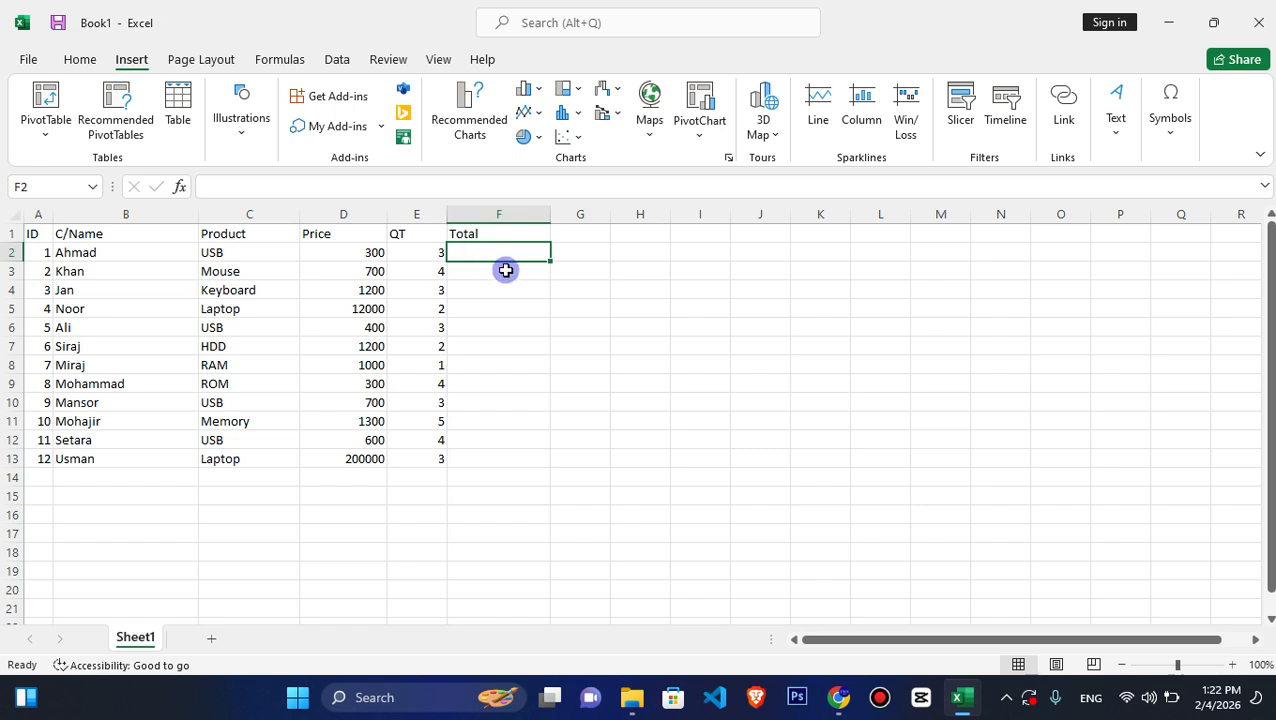
Calculate the total in F2 with the formula =D2*E2 and fill it down to F13.
text(=)
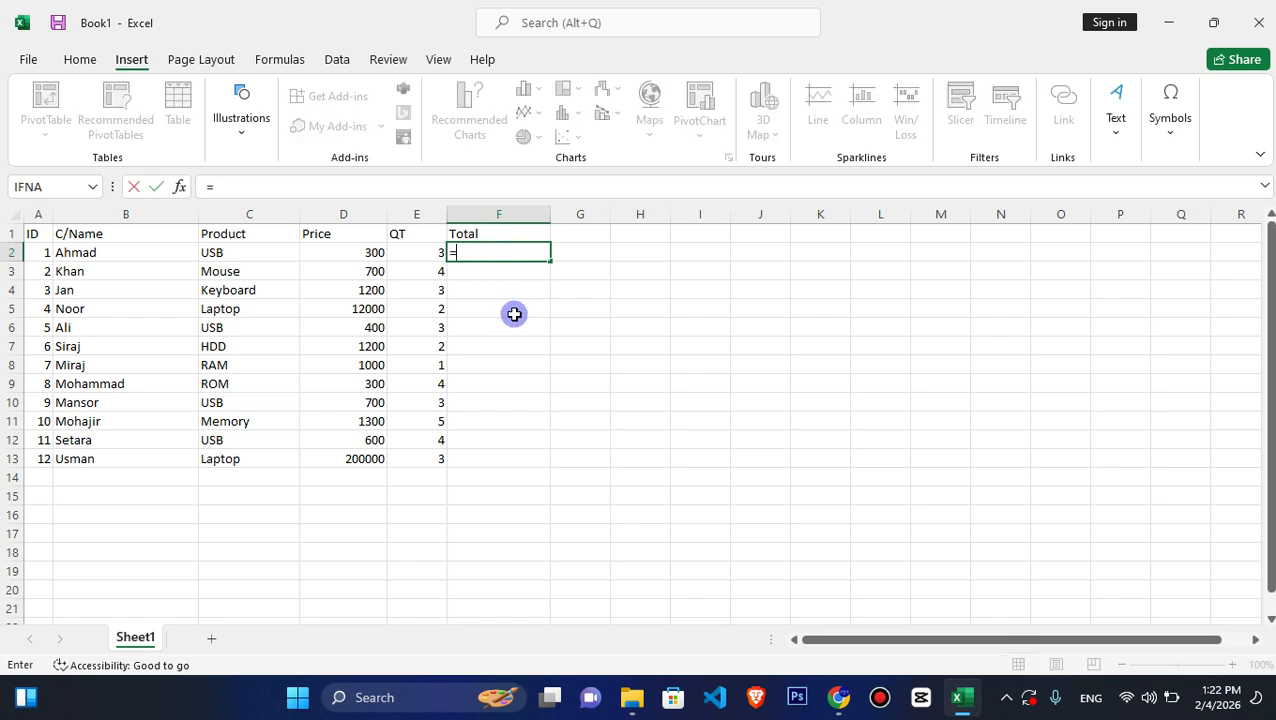
click(357, 258)
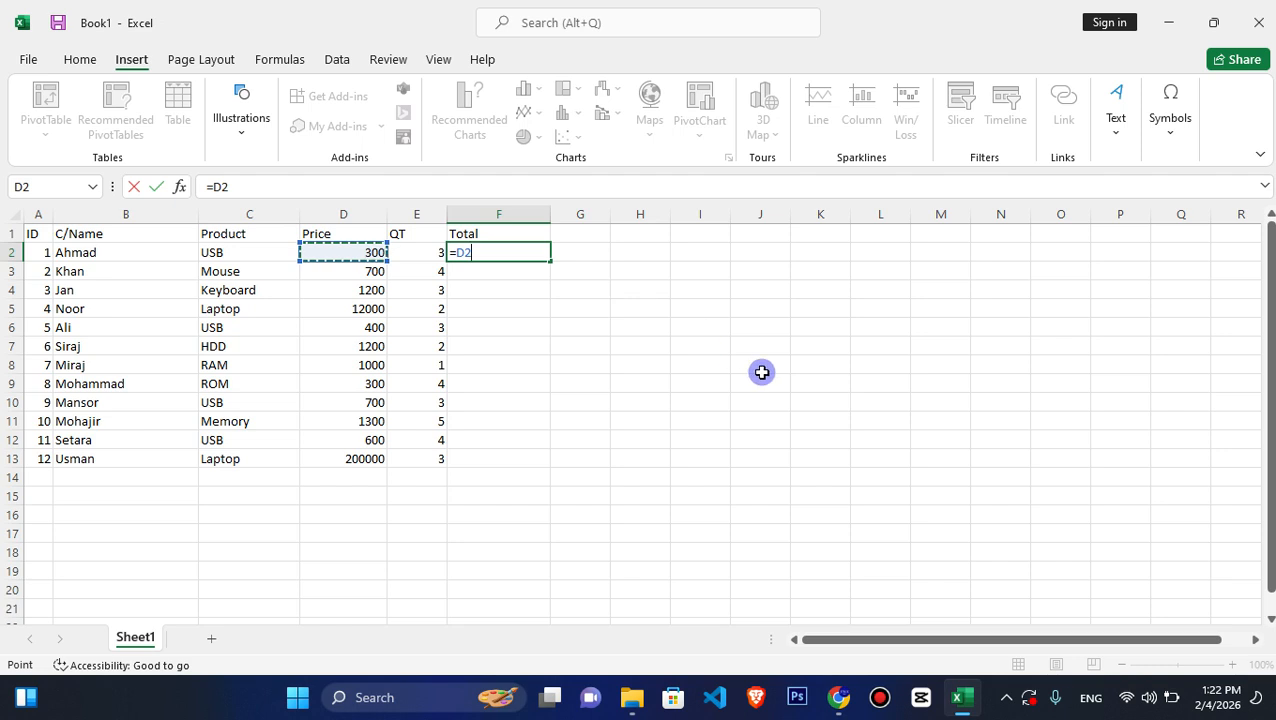
text(*)
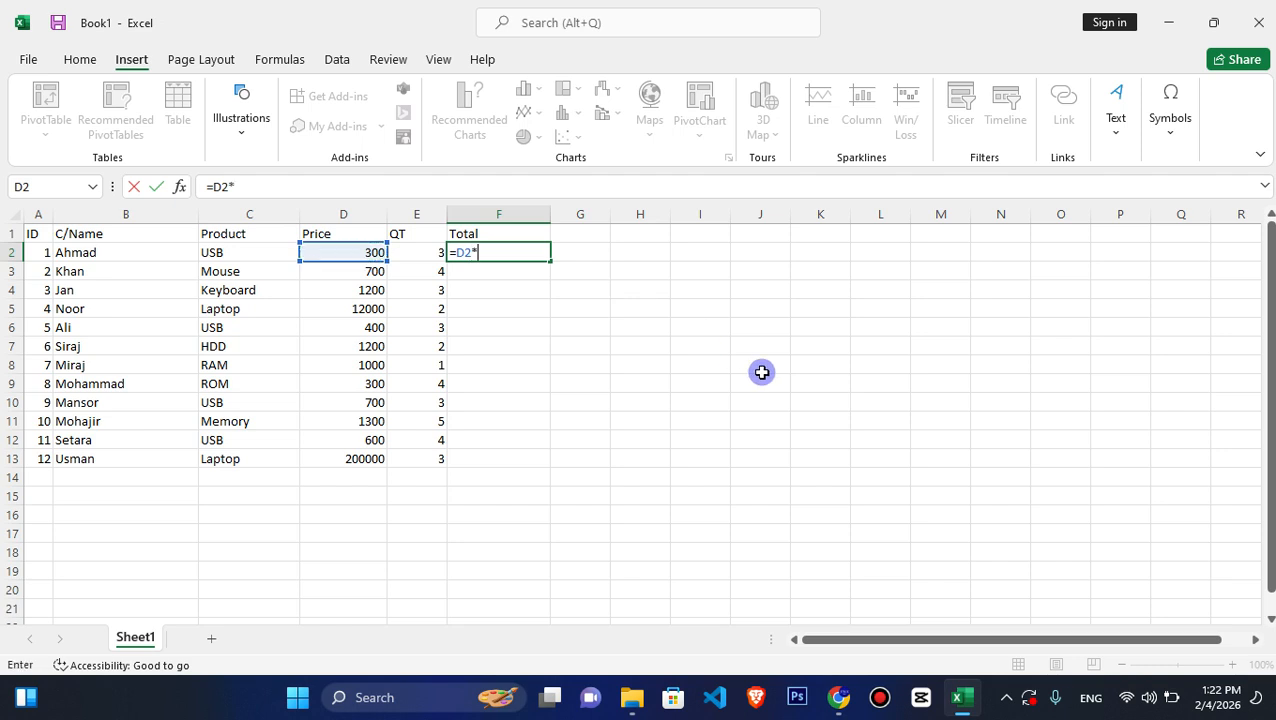
click(416, 252)
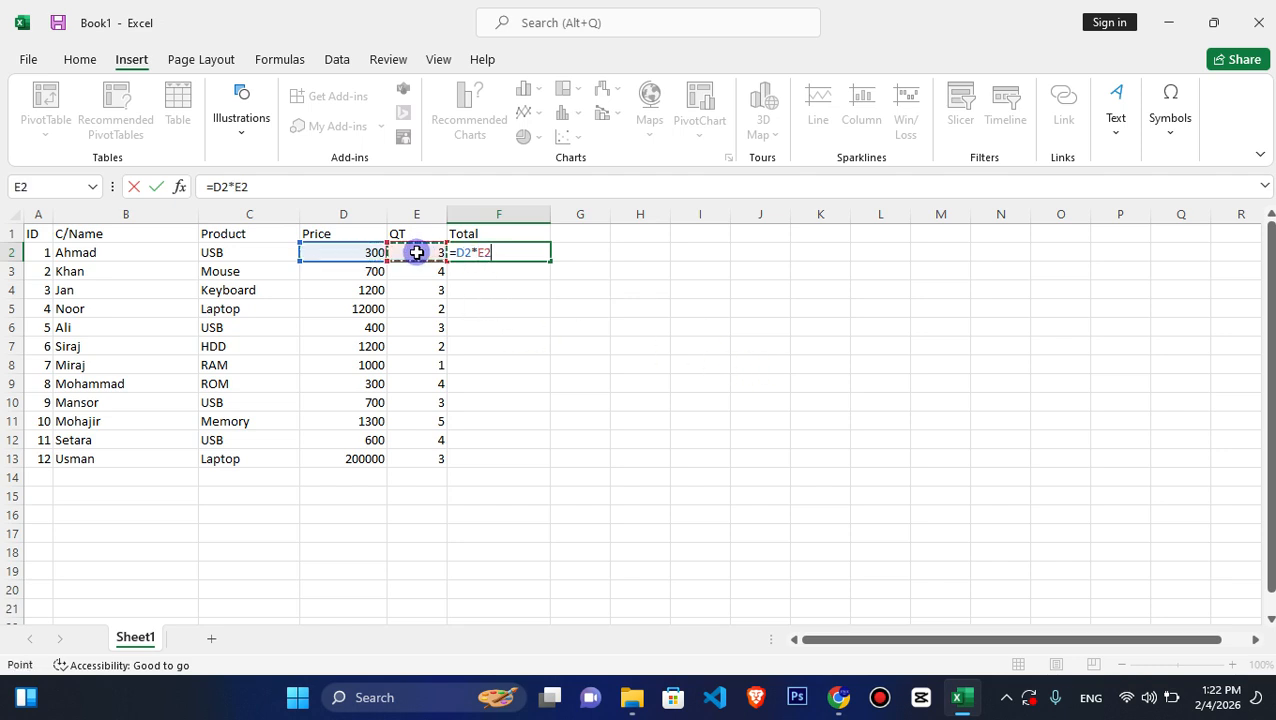
key(Return)
drag(478, 252, 547, 464)
click(145, 336)
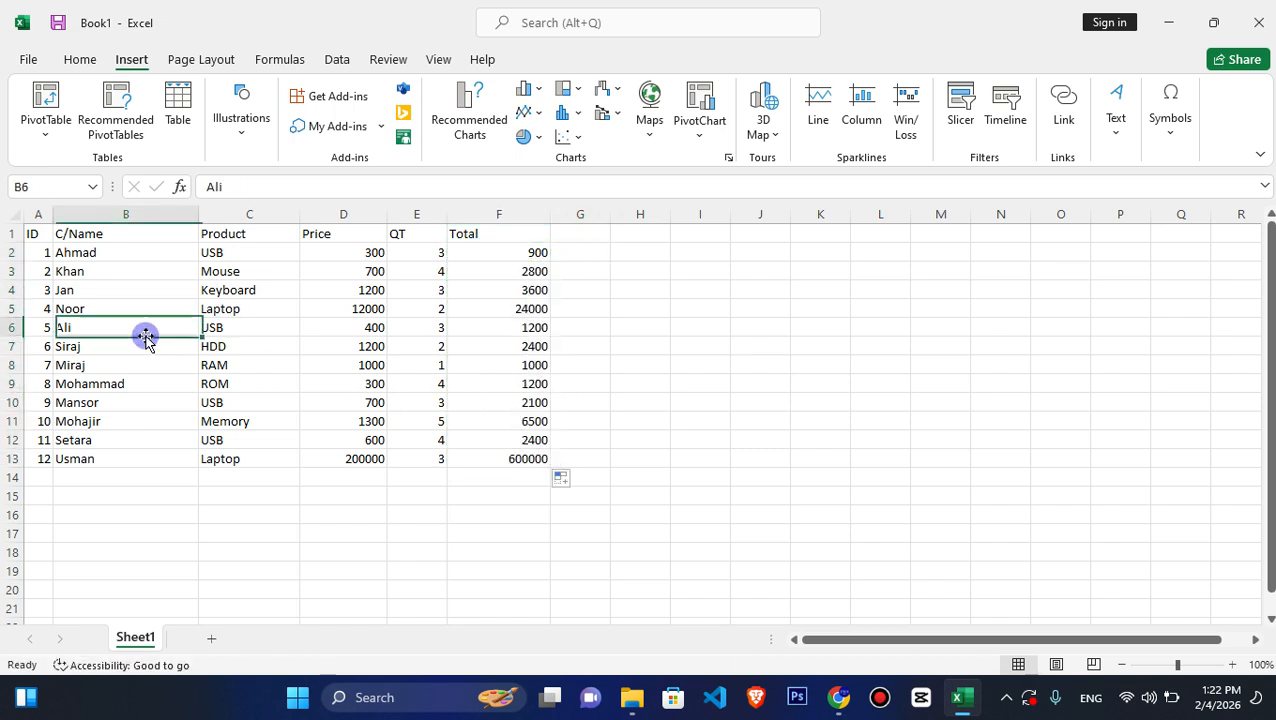
Convert the range A1:F13 into a table with headers.
drag(38, 236, 491, 459)
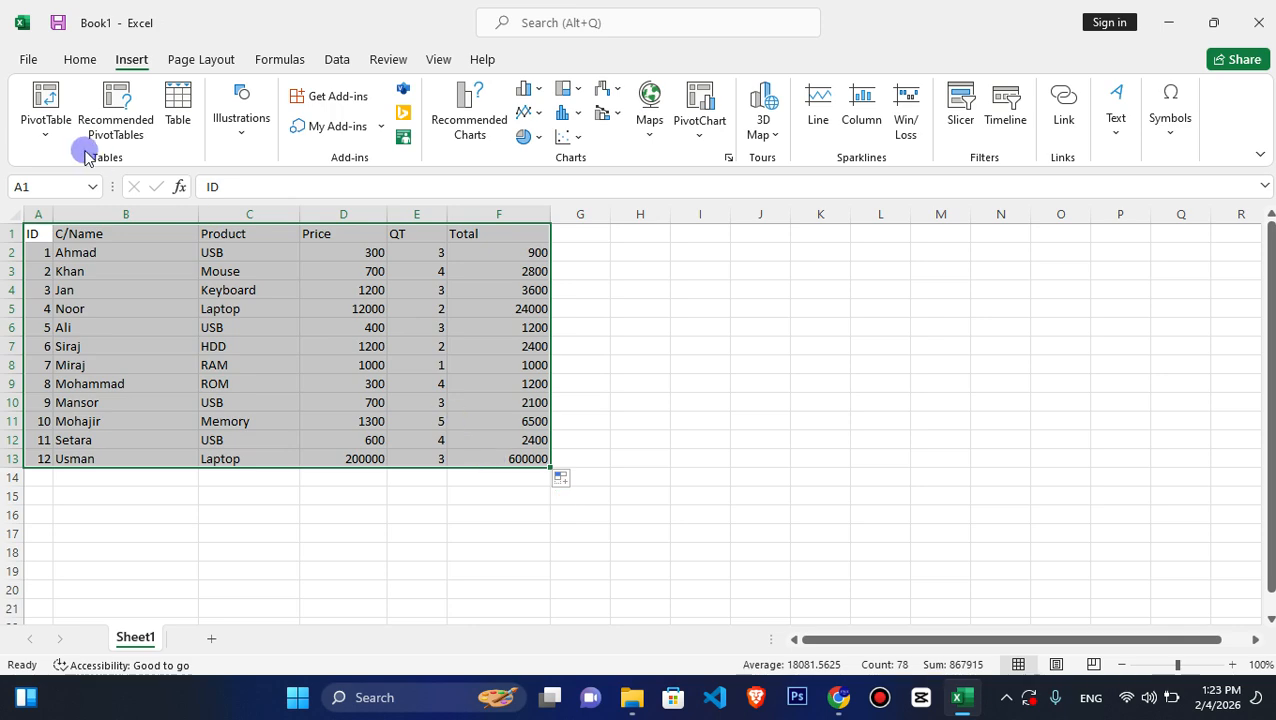
click(177, 108)
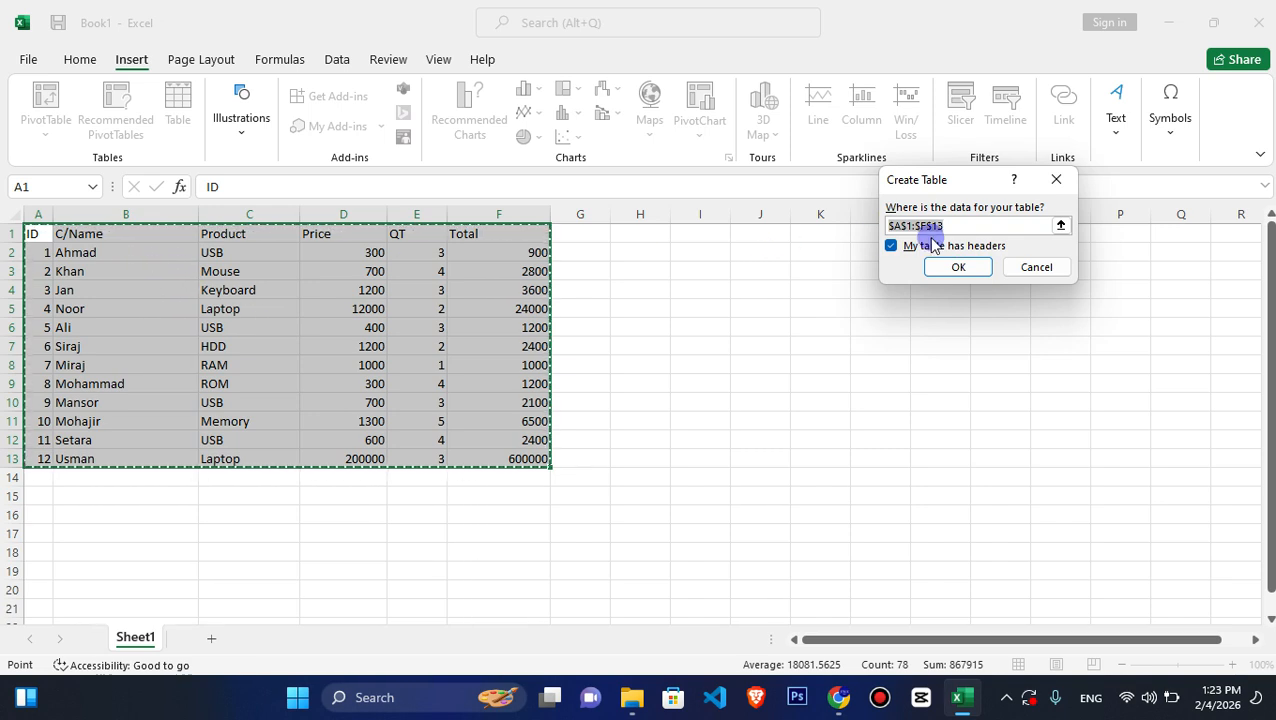
click(966, 268)
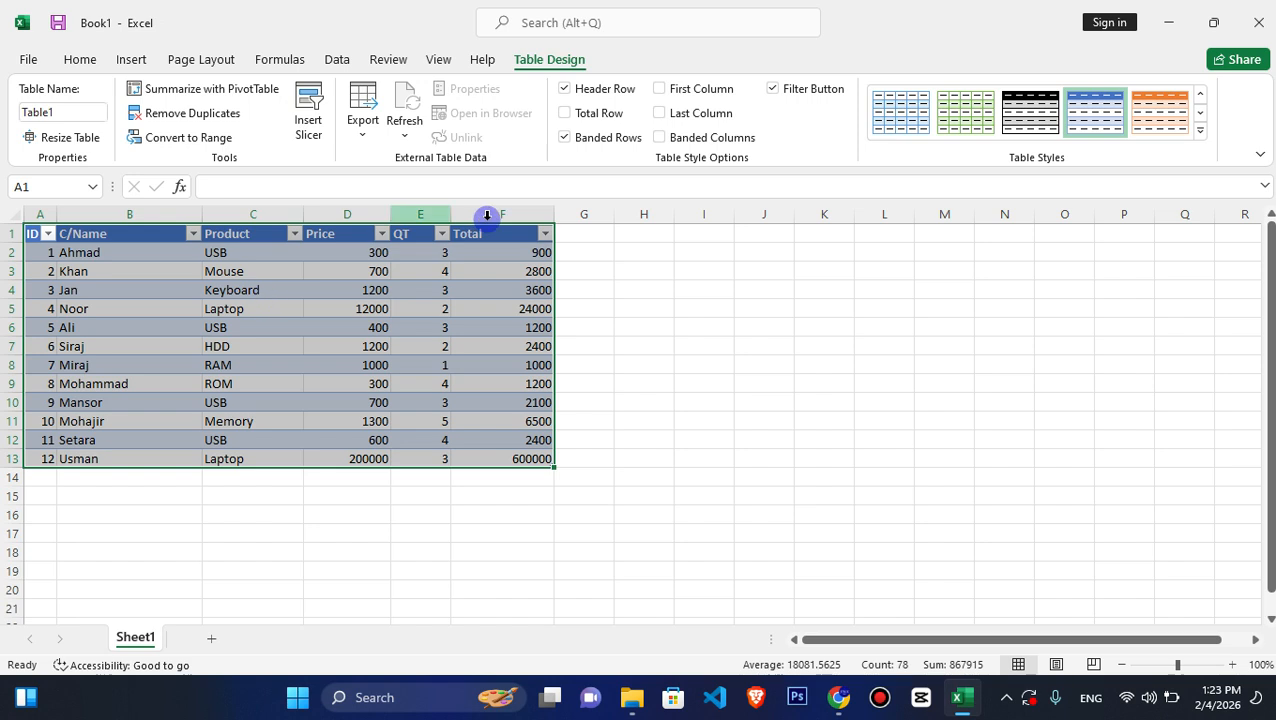
click(78, 254)
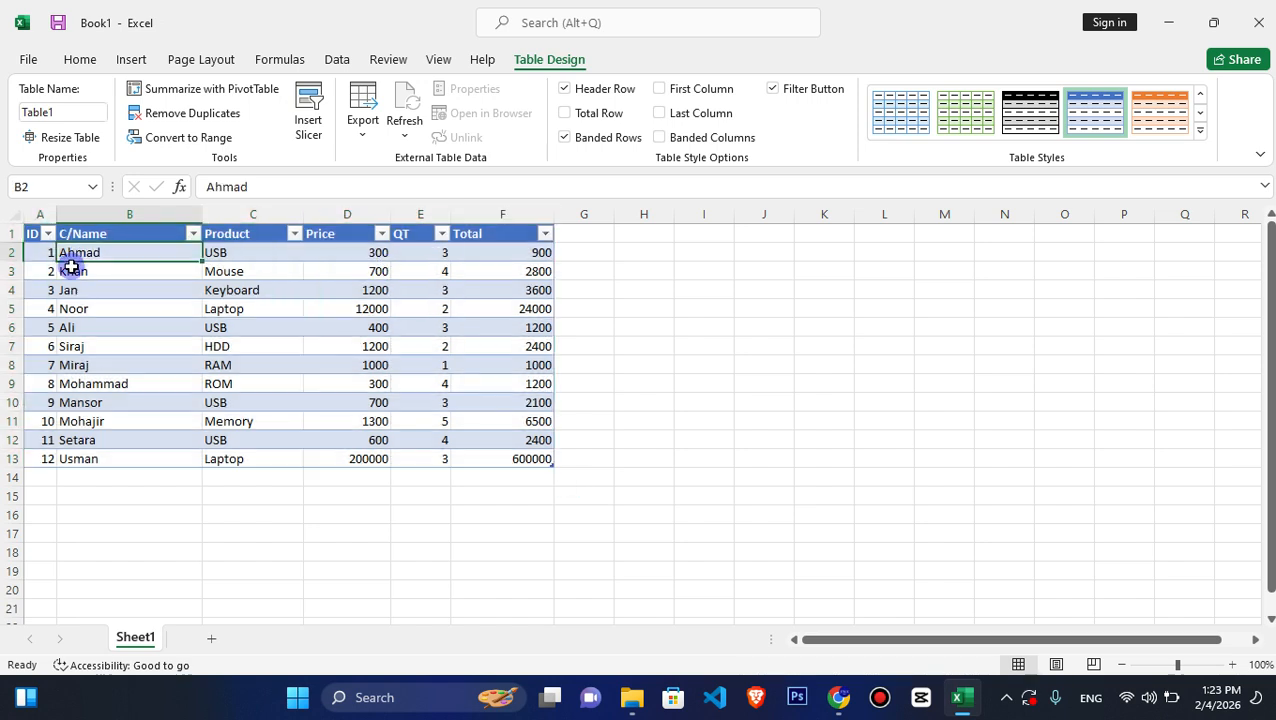
Sort the table by ID from largest to smallest and back to smallest to largest.
click(48, 235)
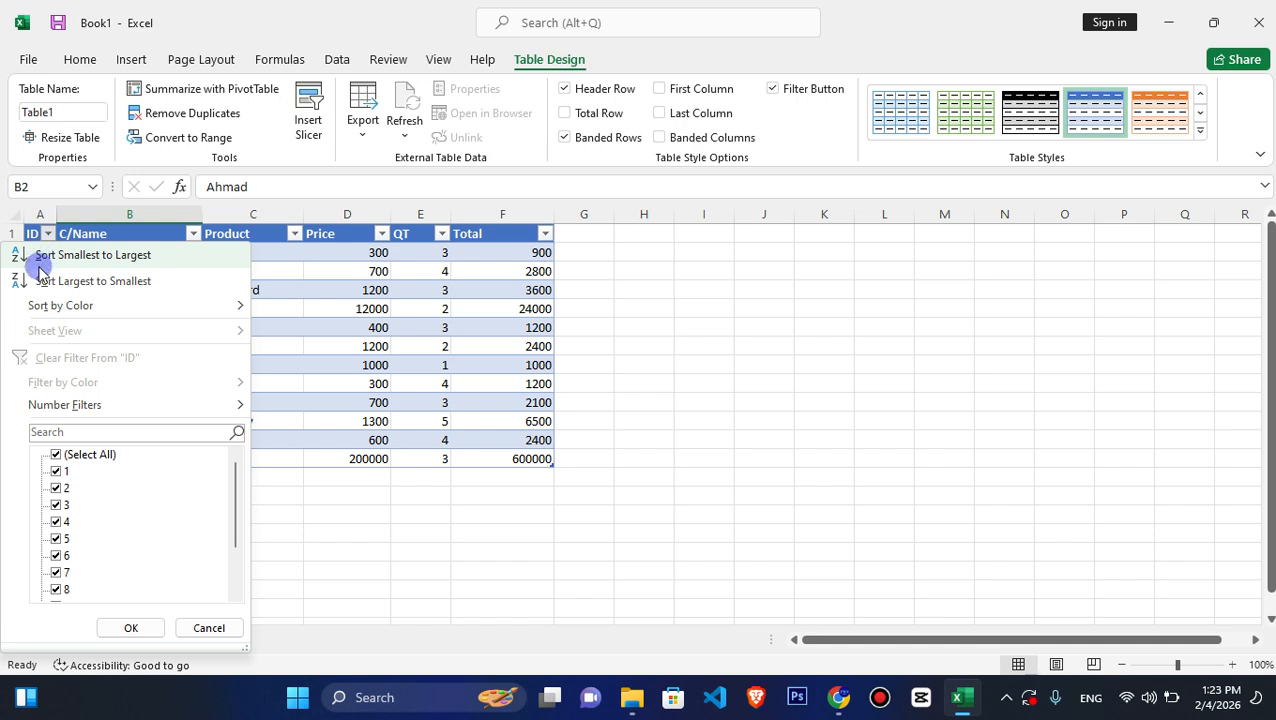
click(91, 280)
click(40, 235)
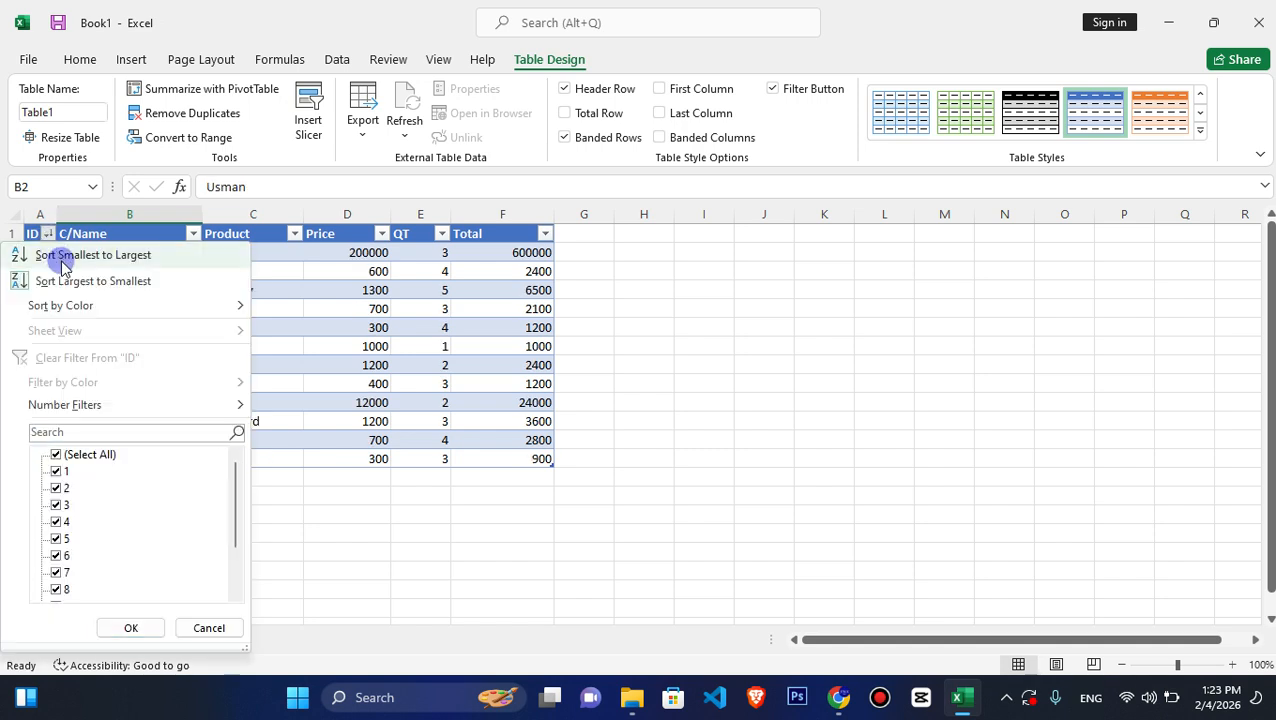
click(55, 252)
click(401, 328)
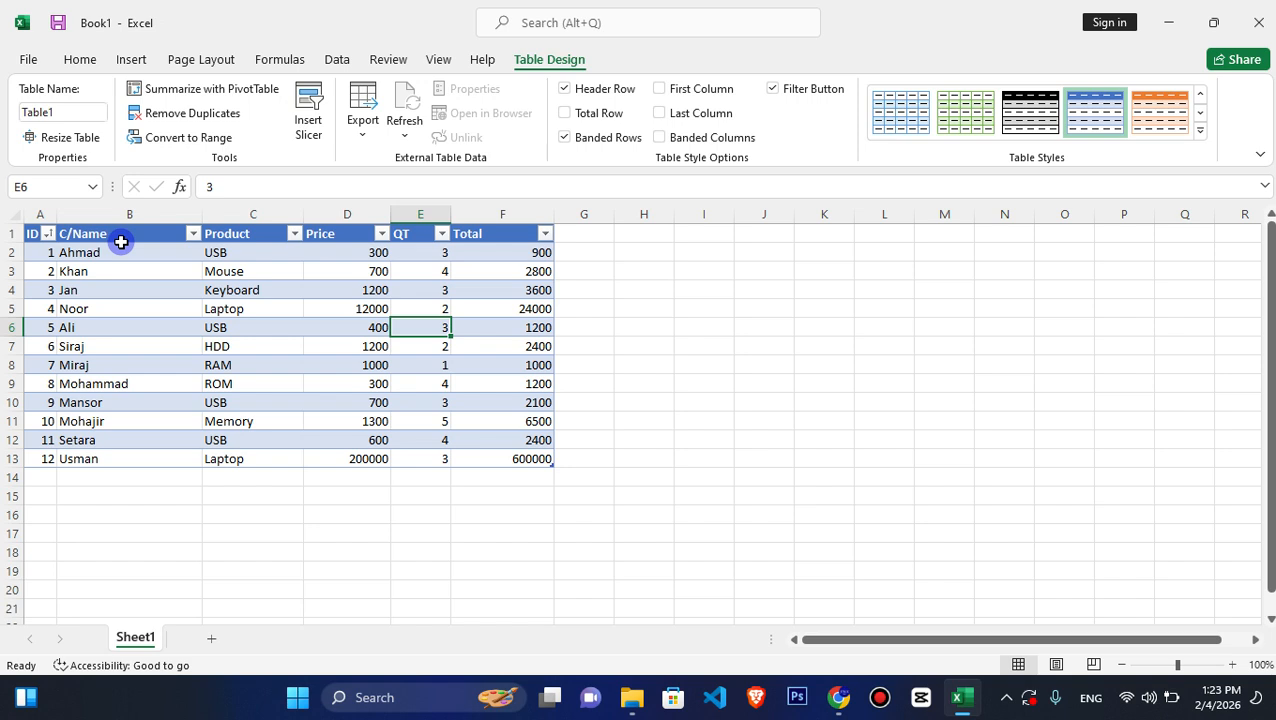
click(138, 251)
click(113, 237)
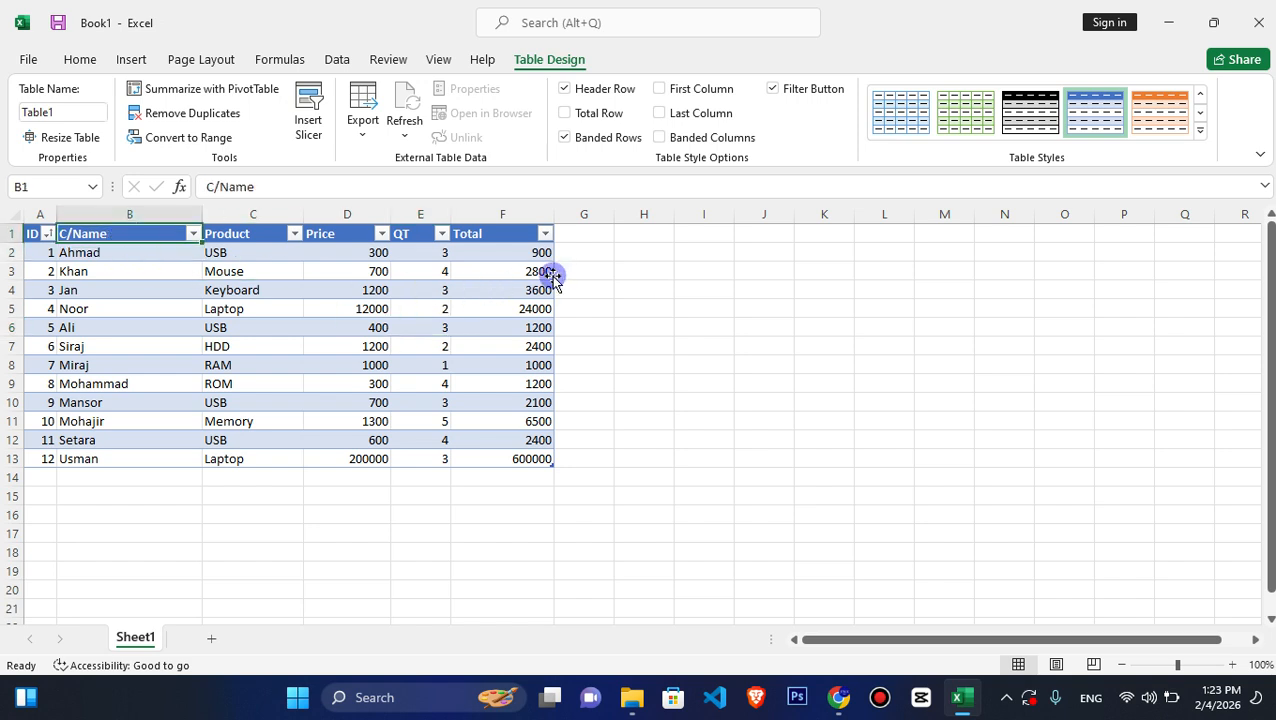
Apply the dark green banded table style with a black header row to the whole table.
drag(24, 235, 424, 460)
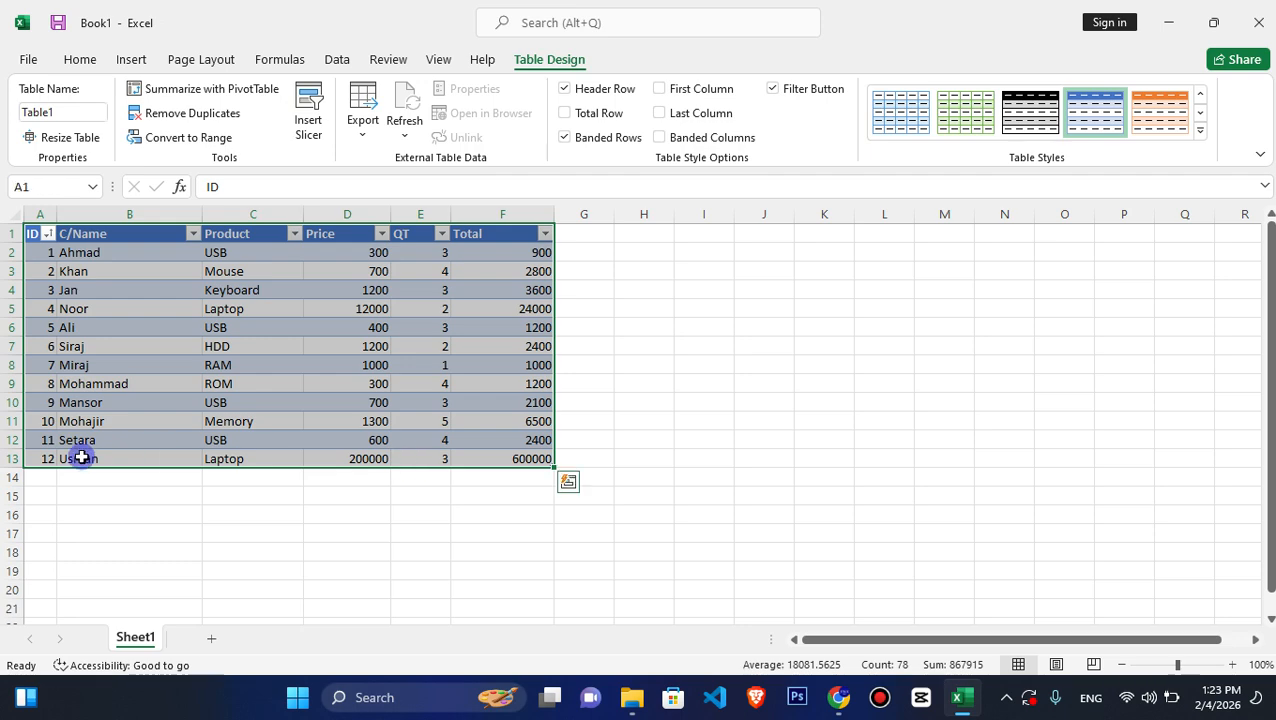
click(1200, 129)
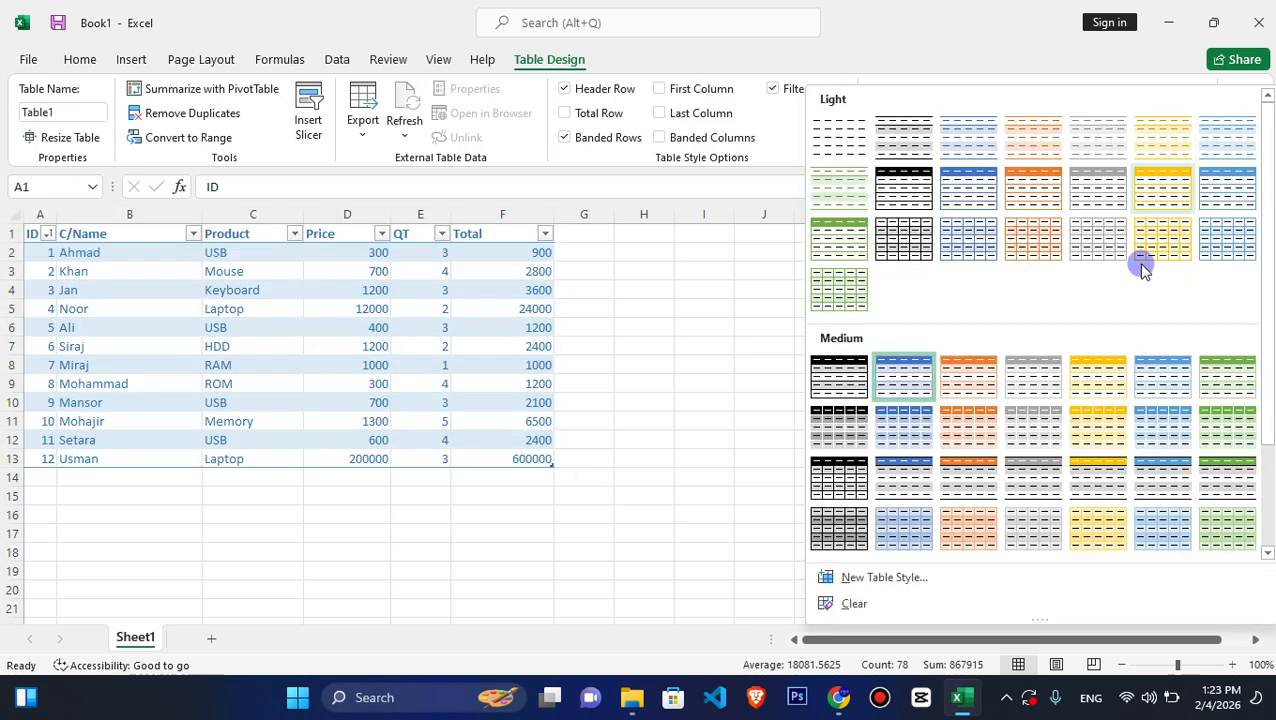
click(1266, 485)
click(1211, 469)
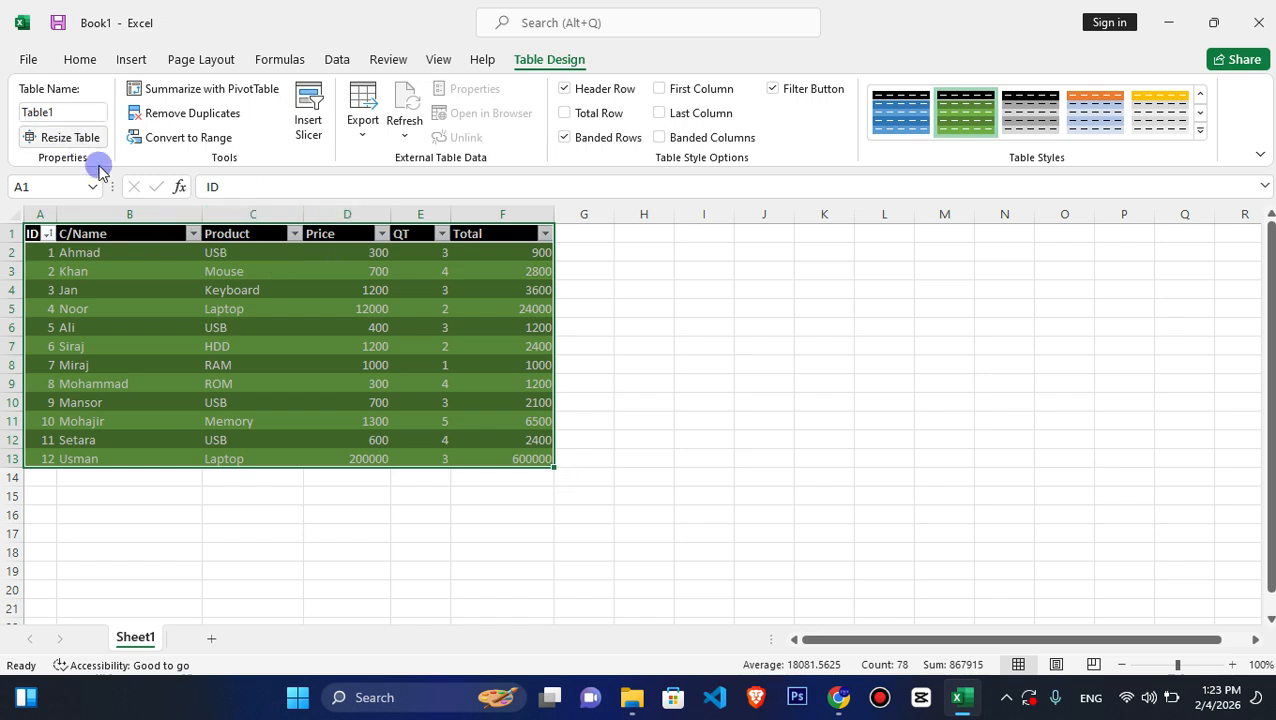
click(128, 59)
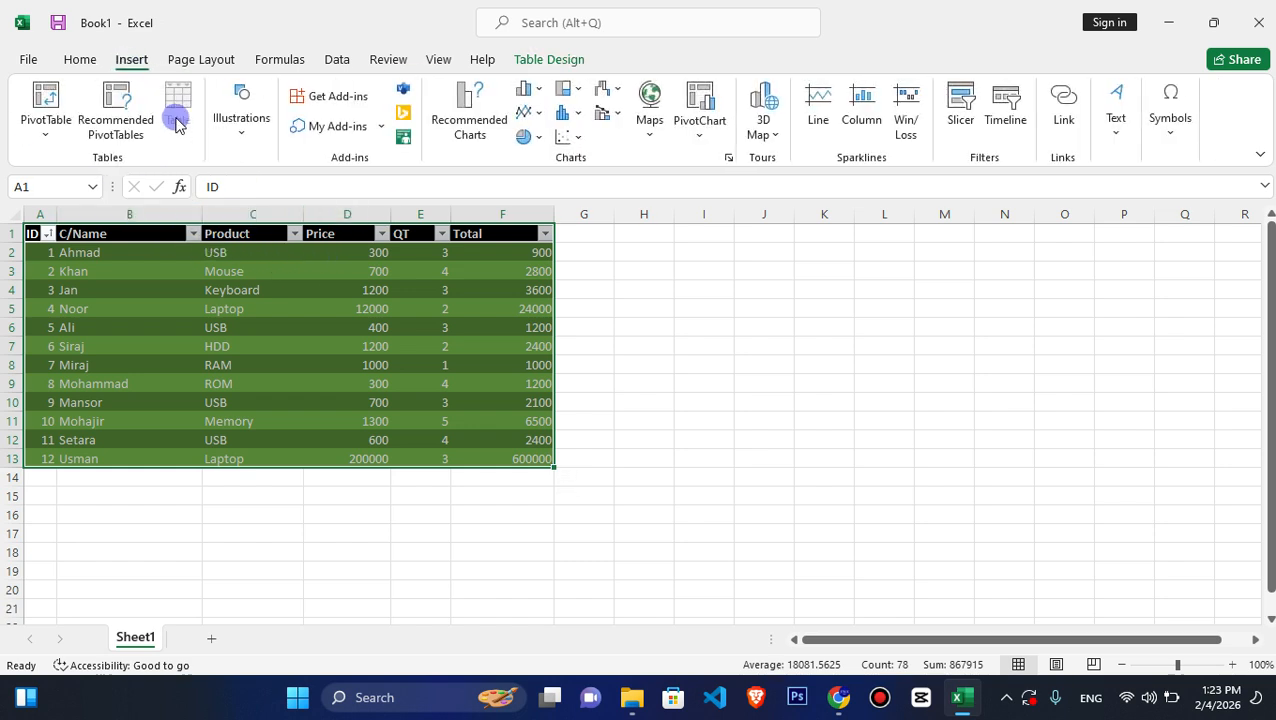
click(648, 361)
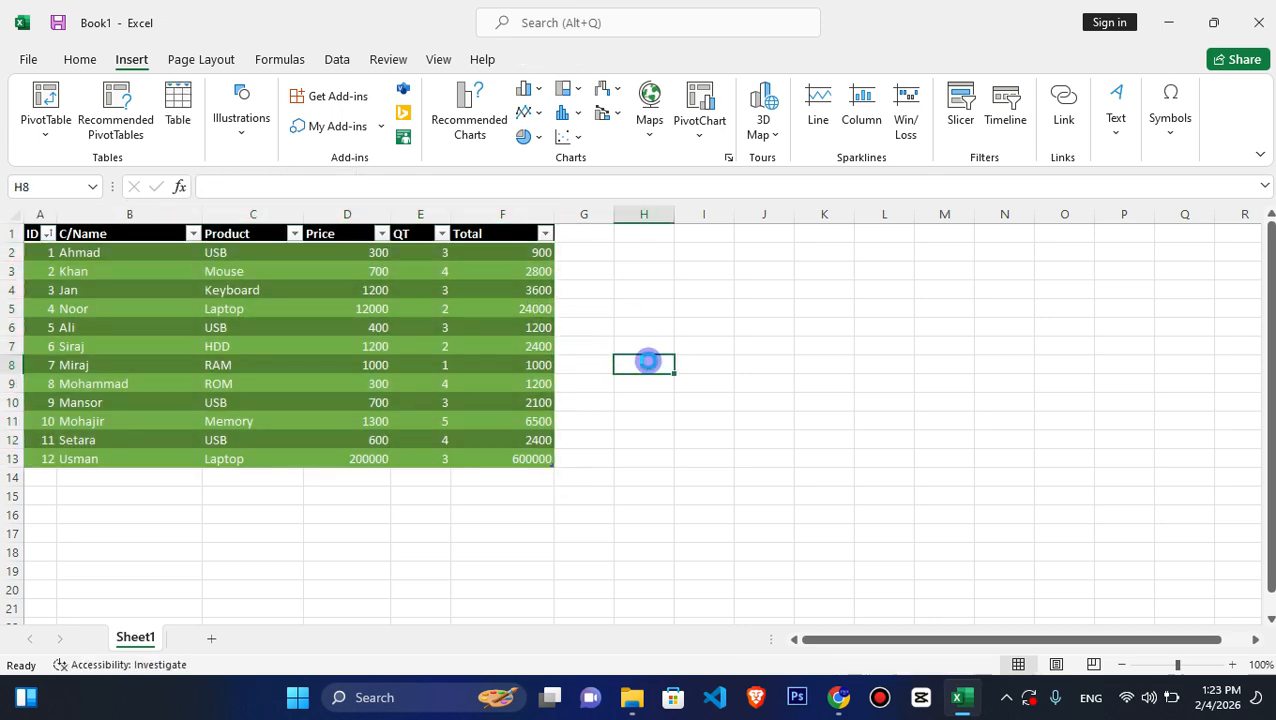
Create a new blank workbook and open the dialog for inserting a picture from this device, maximized.
key(ctrl+n)
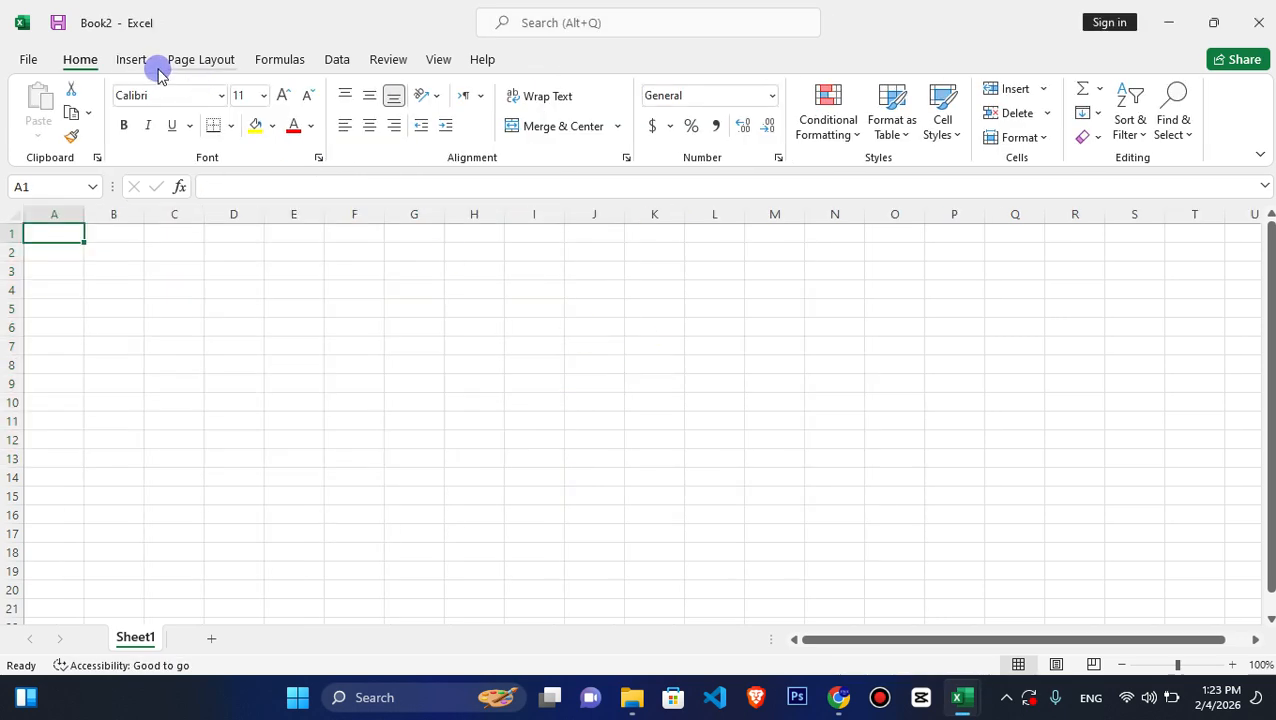
click(128, 60)
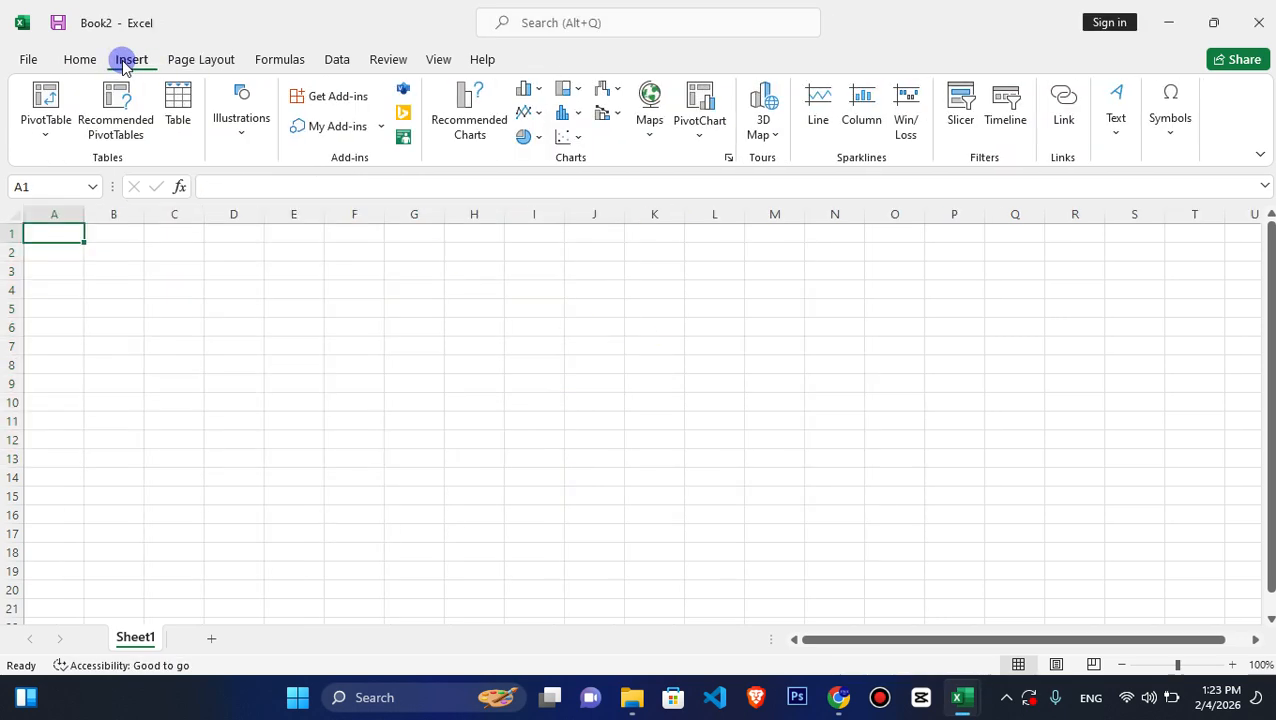
click(231, 127)
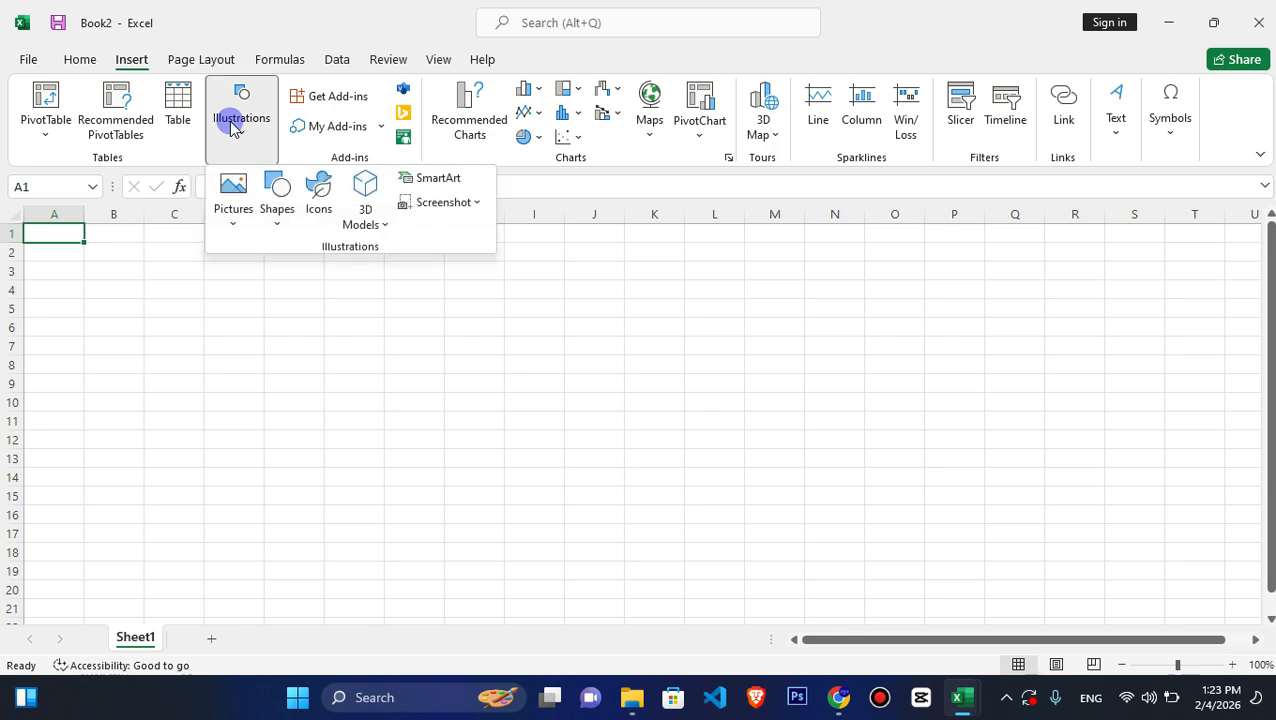
click(234, 210)
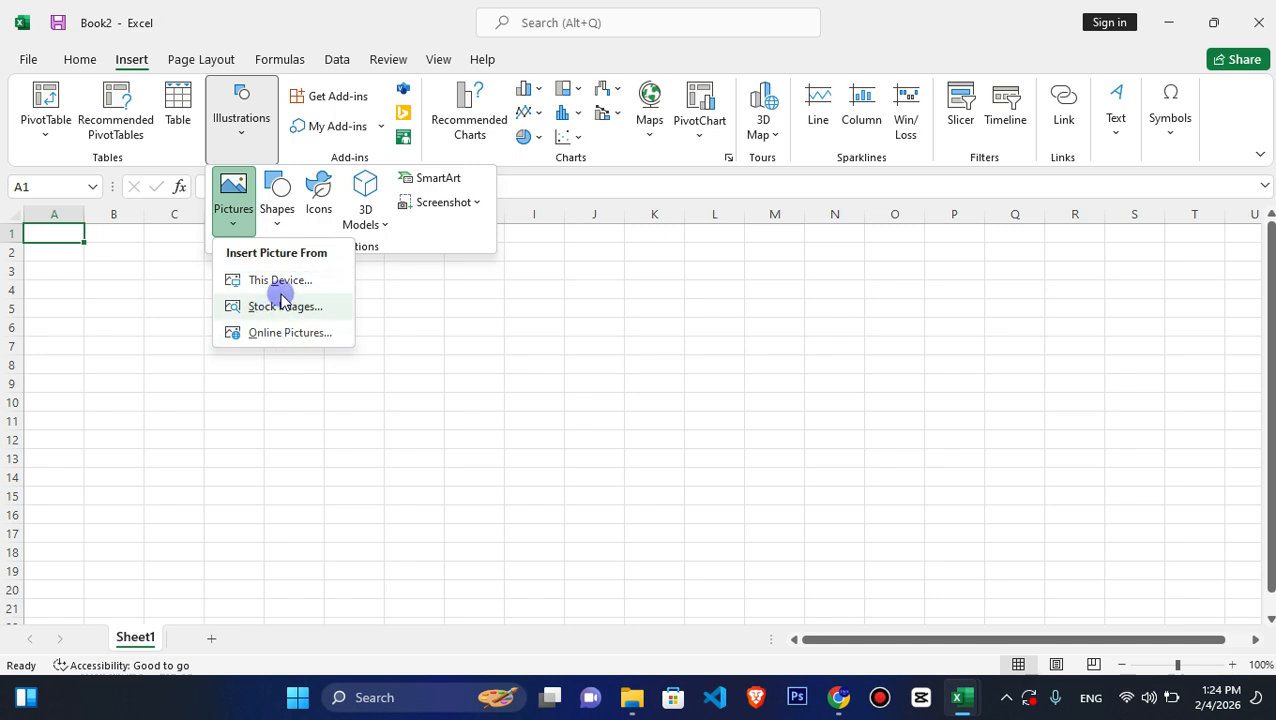
click(276, 283)
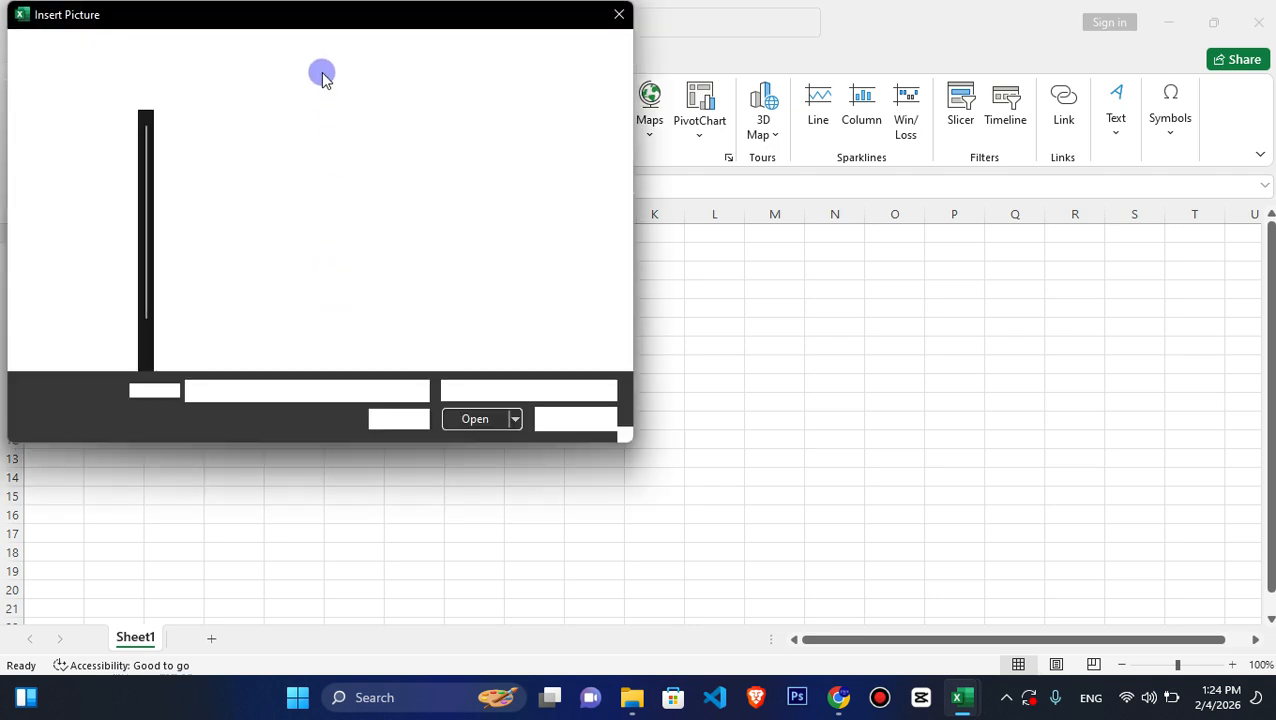
double_click(172, 24)
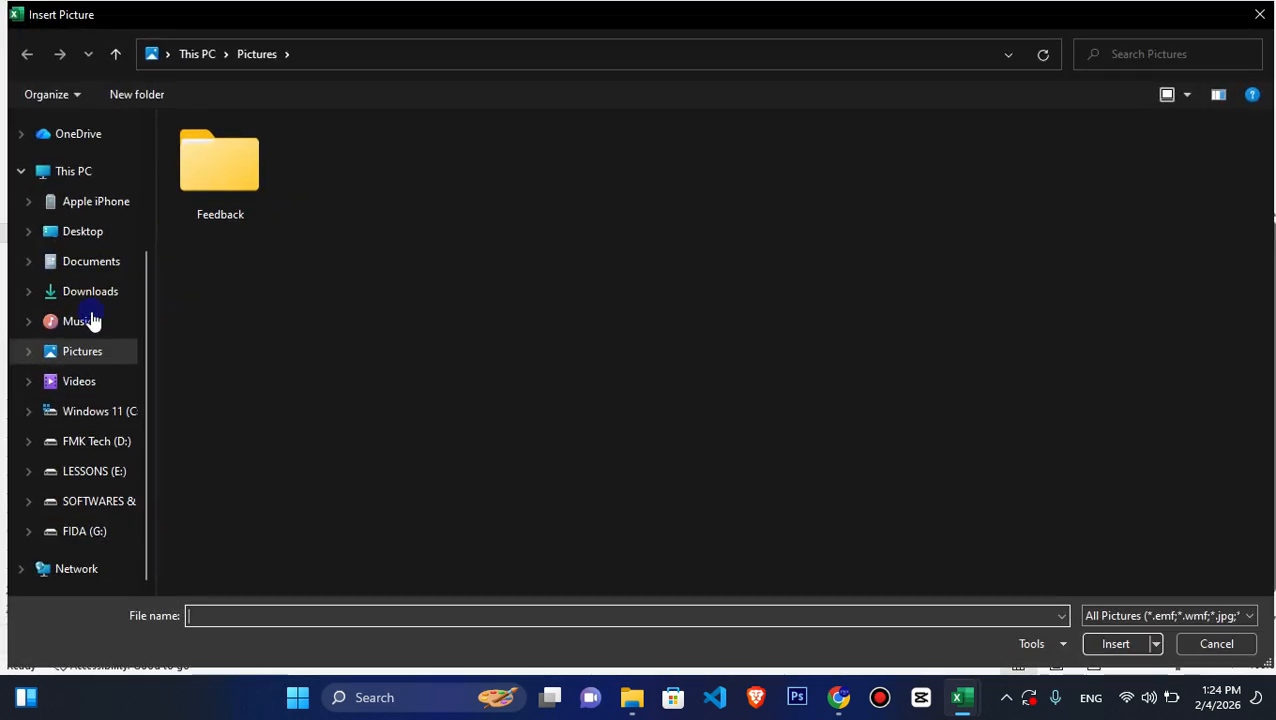
Insert the picture 1.png from the PHOTOS > Programming folder on the SOFTWARES & PHOTOS (F:) drive.
click(80, 501)
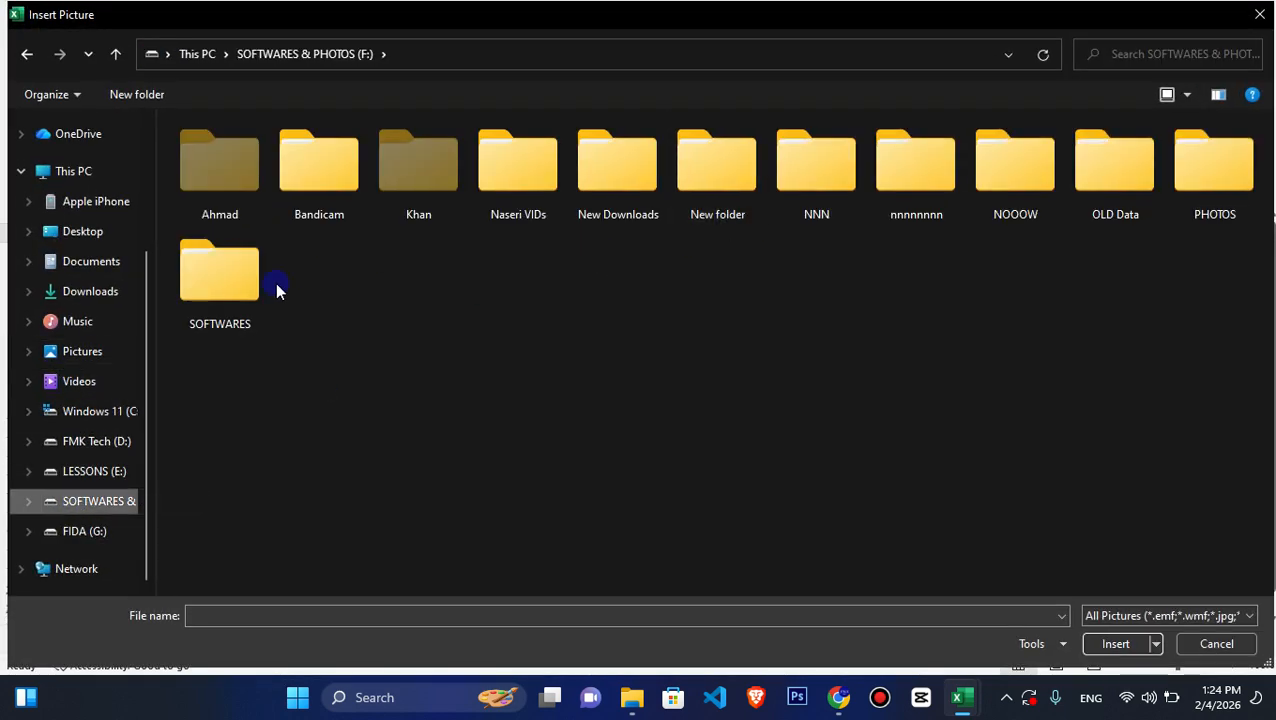
click(223, 280)
double_click(1230, 208)
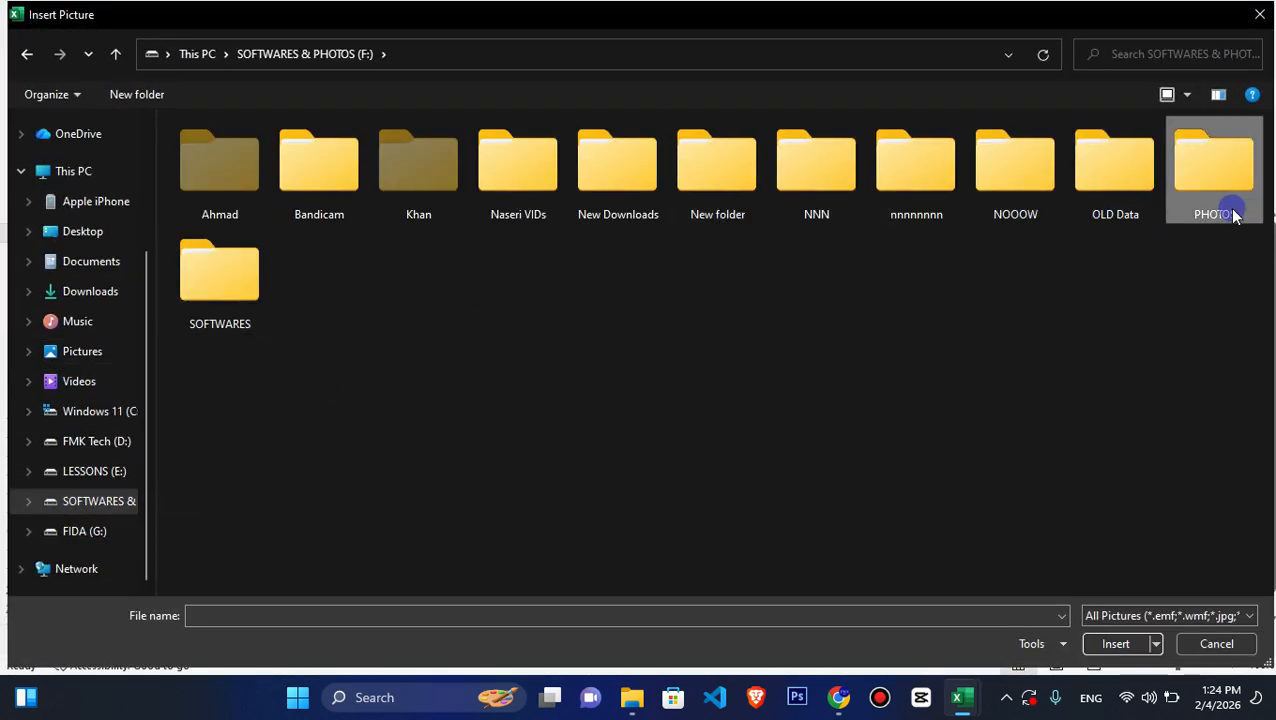
click(320, 200)
double_click(318, 202)
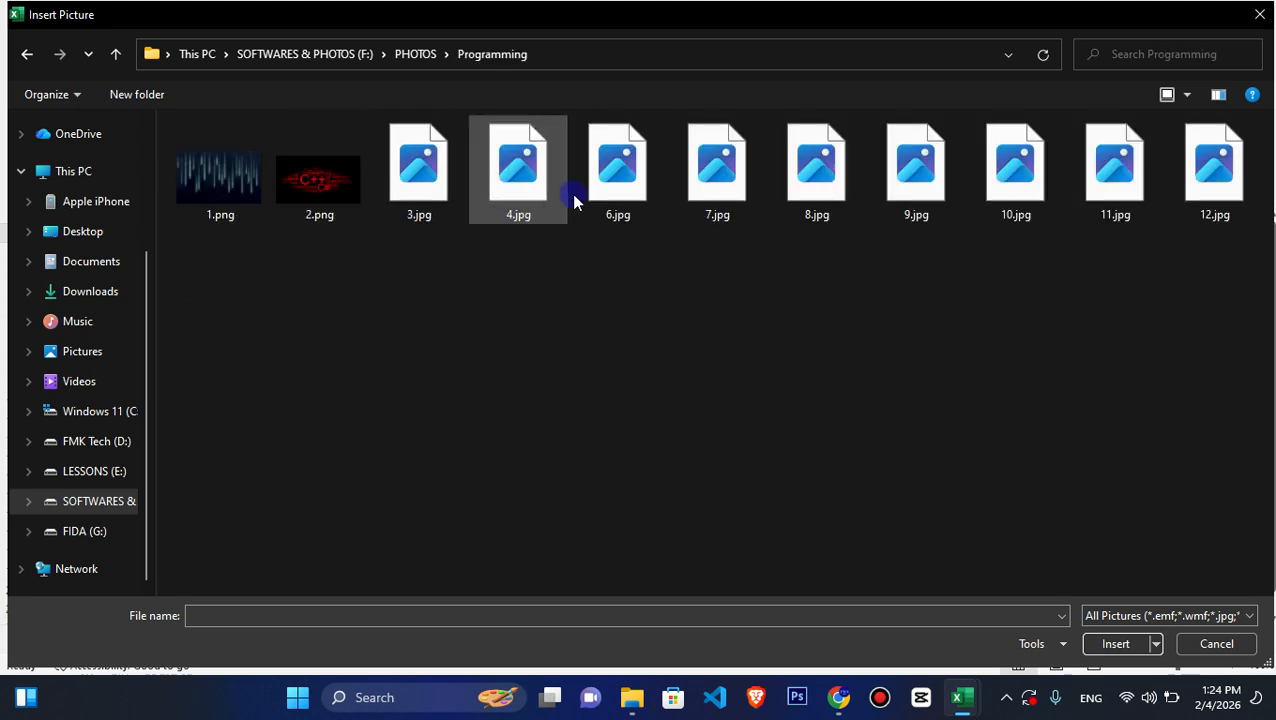
double_click(225, 187)
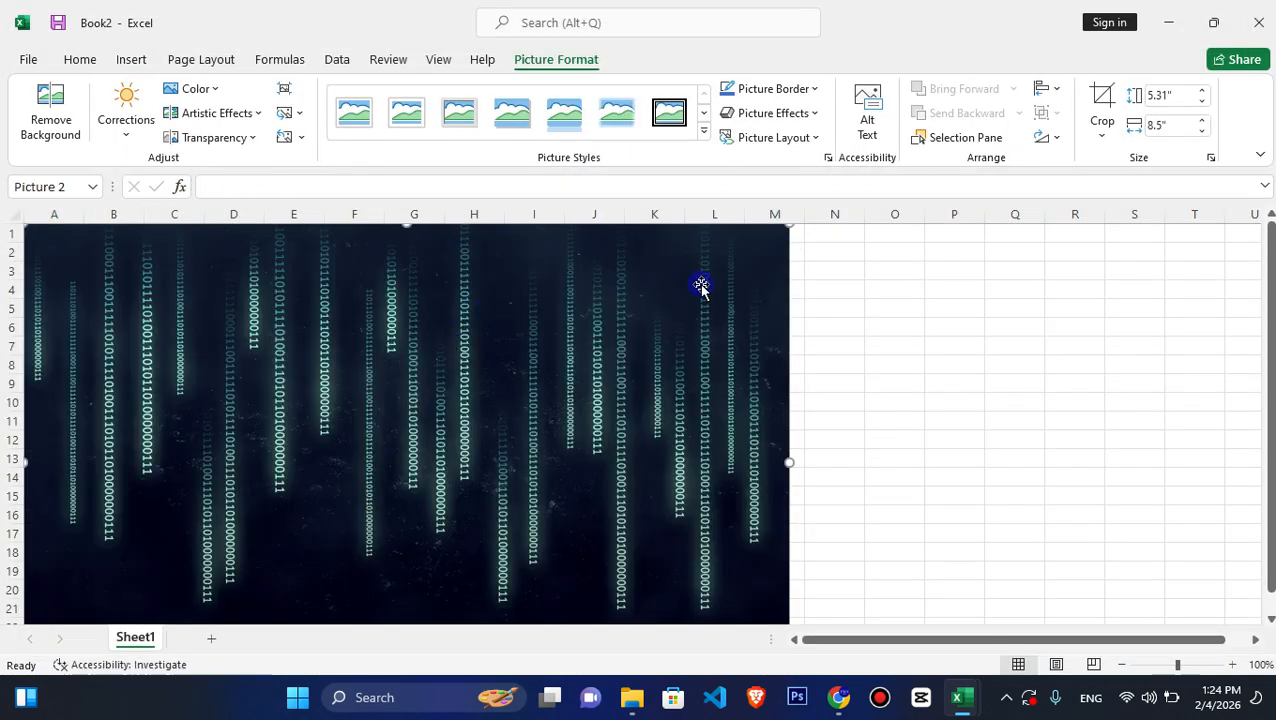
Shrink the inserted picture to about 2.89" by 4.62" around columns E to L, and delete it from the sheet.
drag(701, 286, 680, 392)
drag(785, 327, 150, 552)
drag(353, 393, 452, 322)
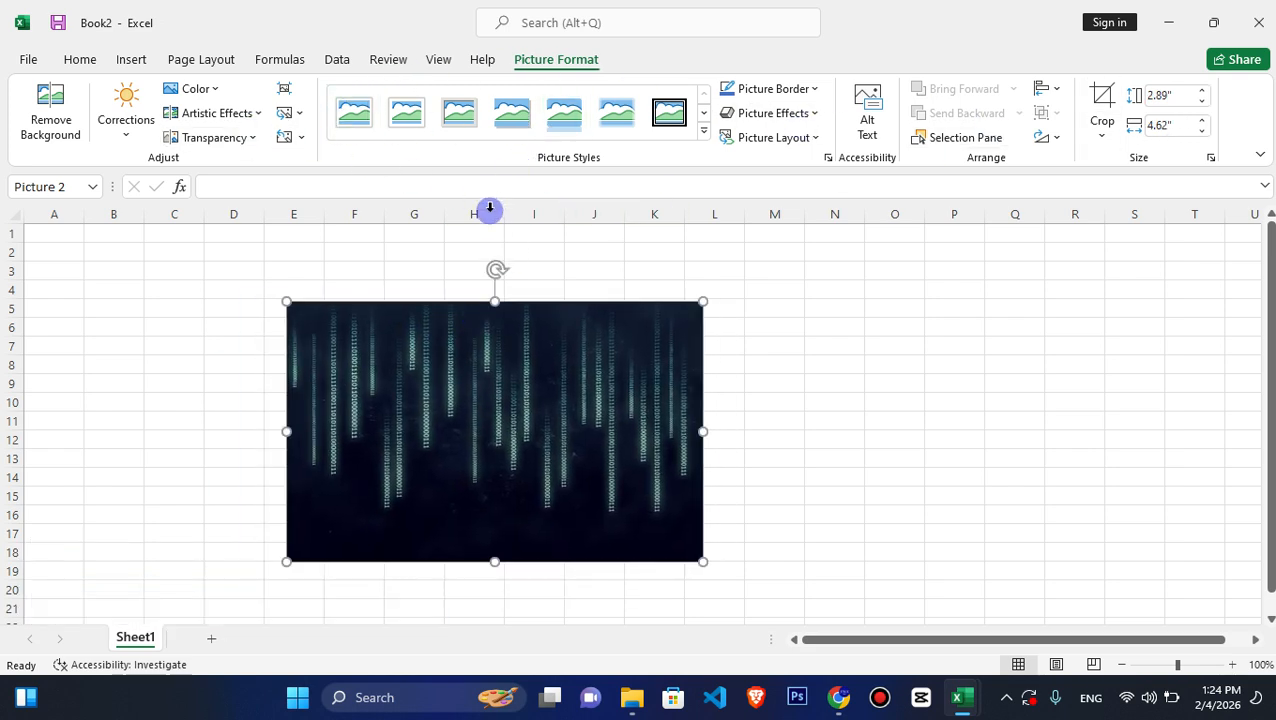
key(Delete)
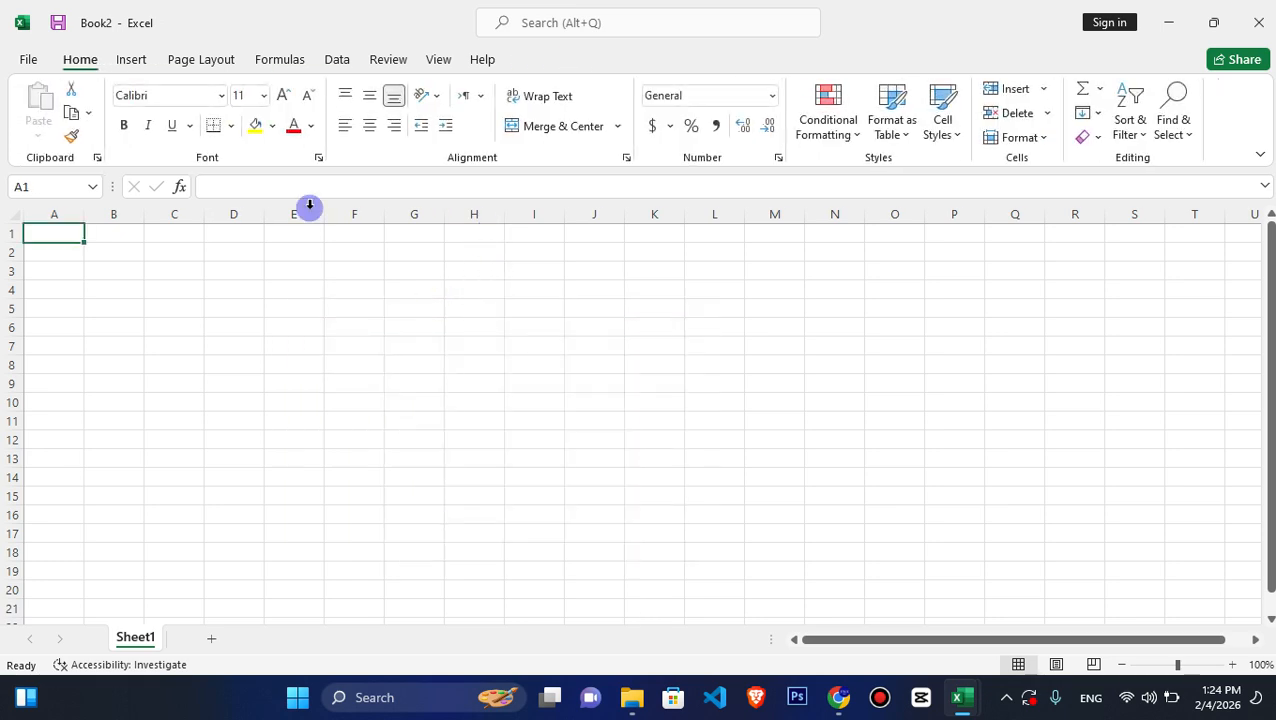
Insert a rounded rectangle about 0.9" high and 2.54" wide over cells C3 to G7.
click(131, 60)
click(240, 115)
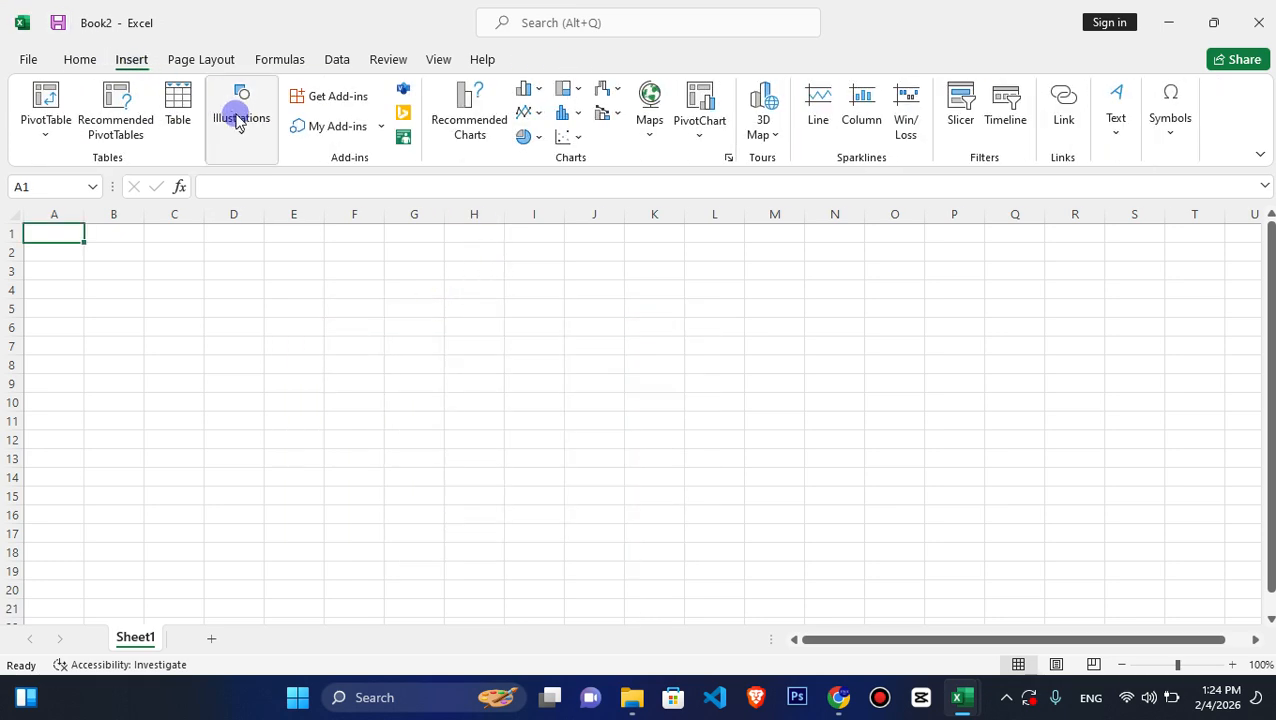
click(281, 210)
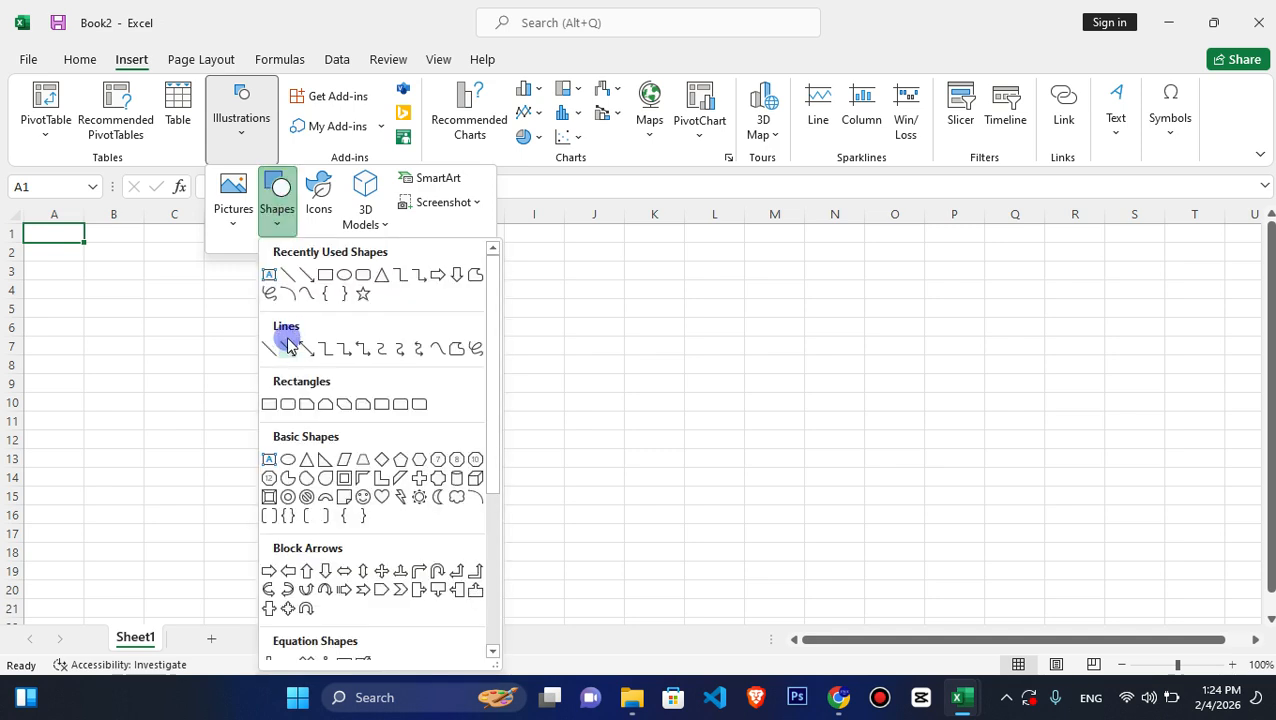
click(363, 276)
drag(187, 274, 417, 355)
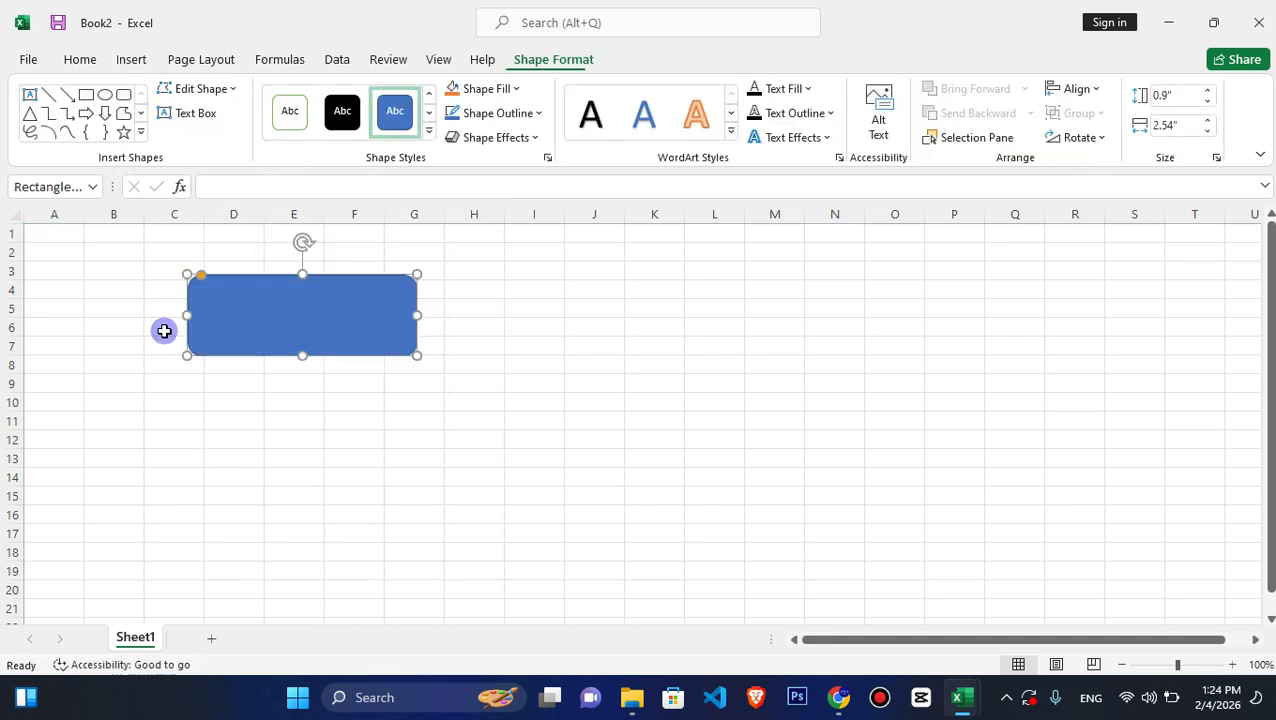
Insert a diamond shape about 2.14" high and 3.59" wide below and to the right of the rounded rectangle.
click(133, 59)
click(239, 132)
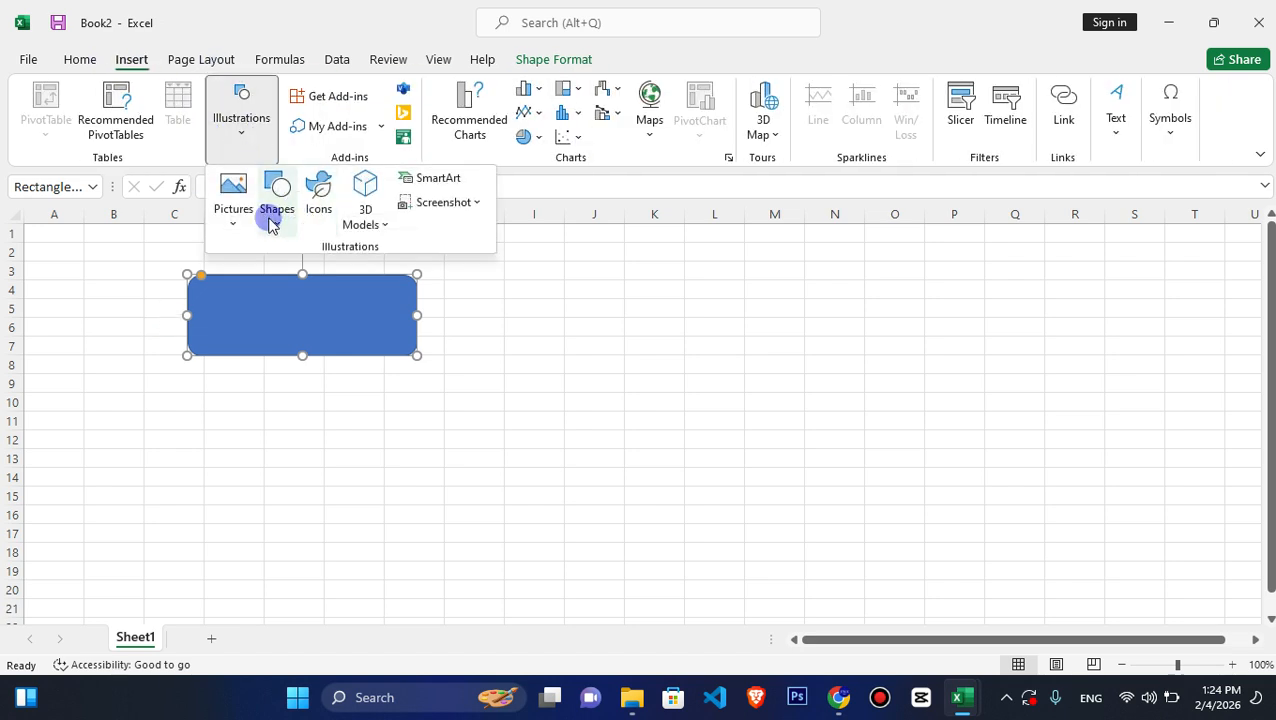
click(275, 205)
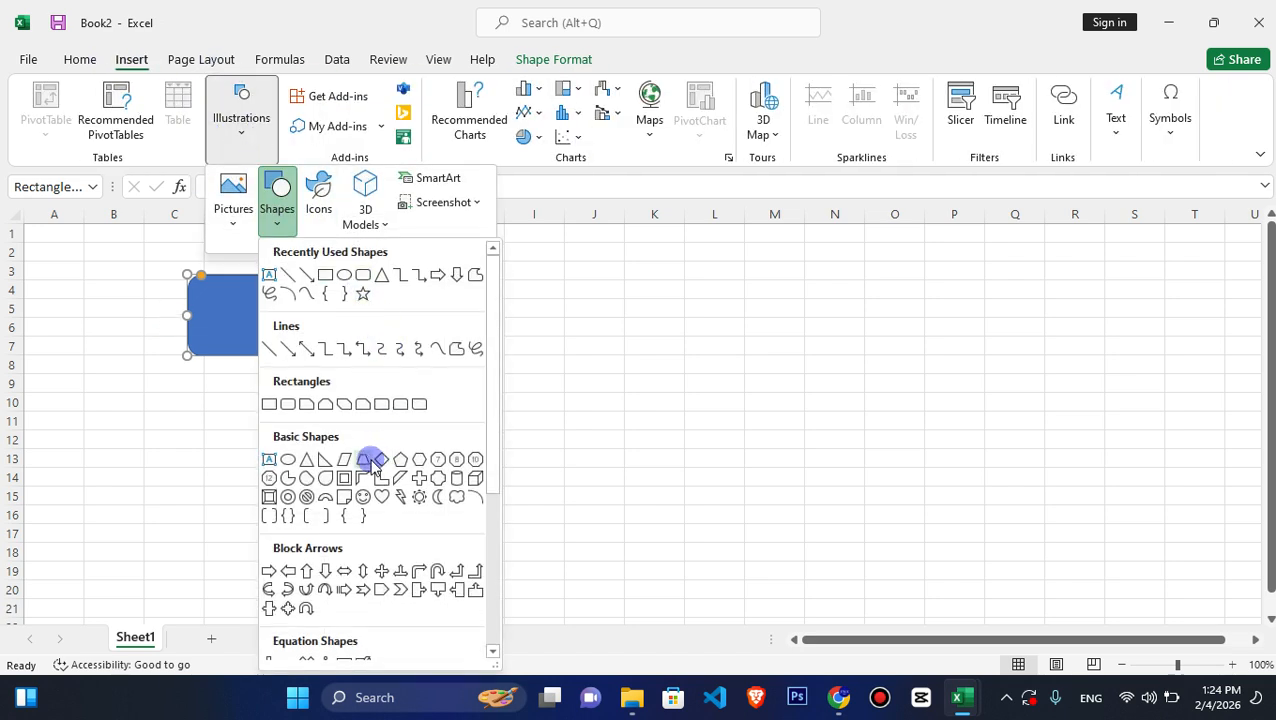
click(382, 461)
drag(698, 387, 370, 581)
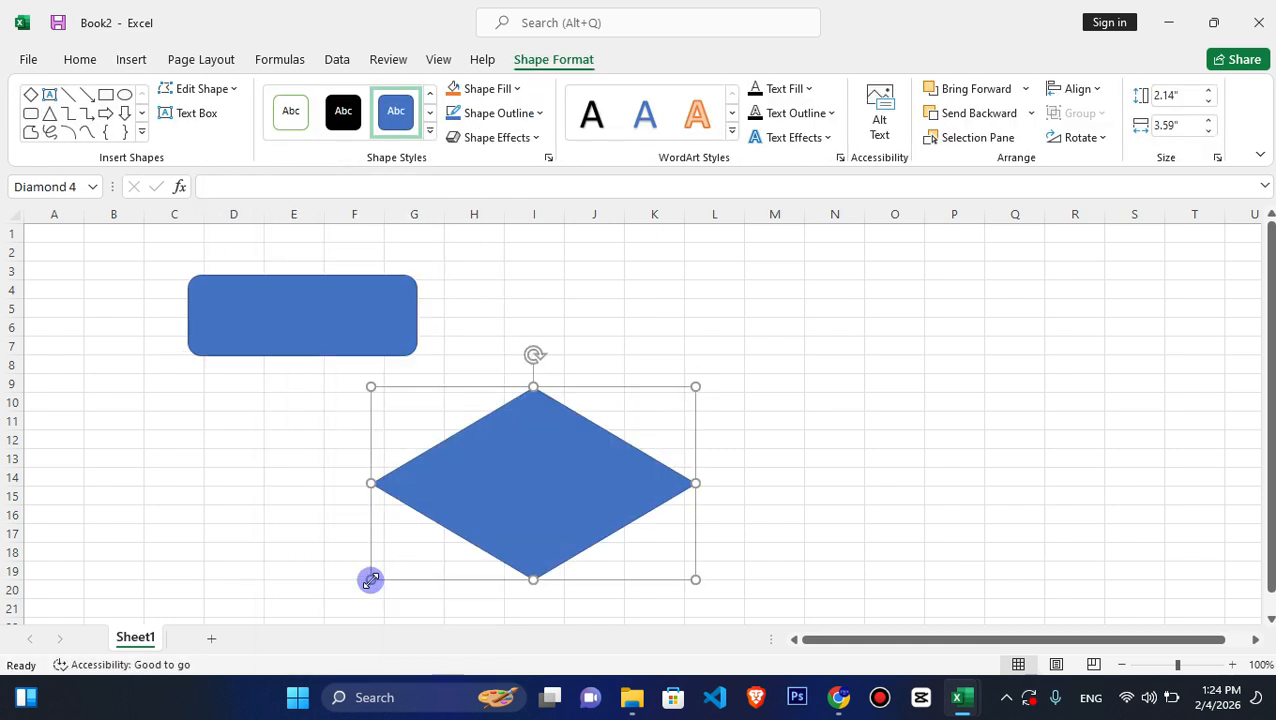
Delete the diamond and the rounded rectangle from the sheet.
key(Delete)
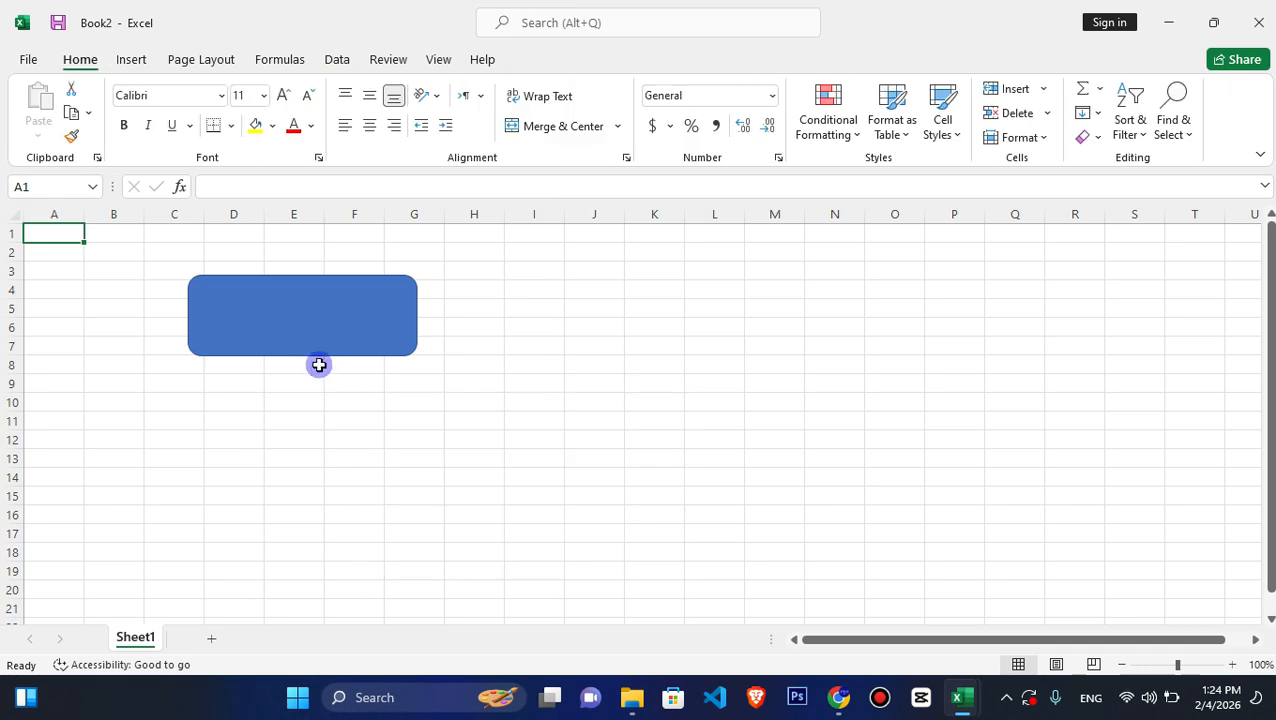
click(313, 333)
key(Delete)
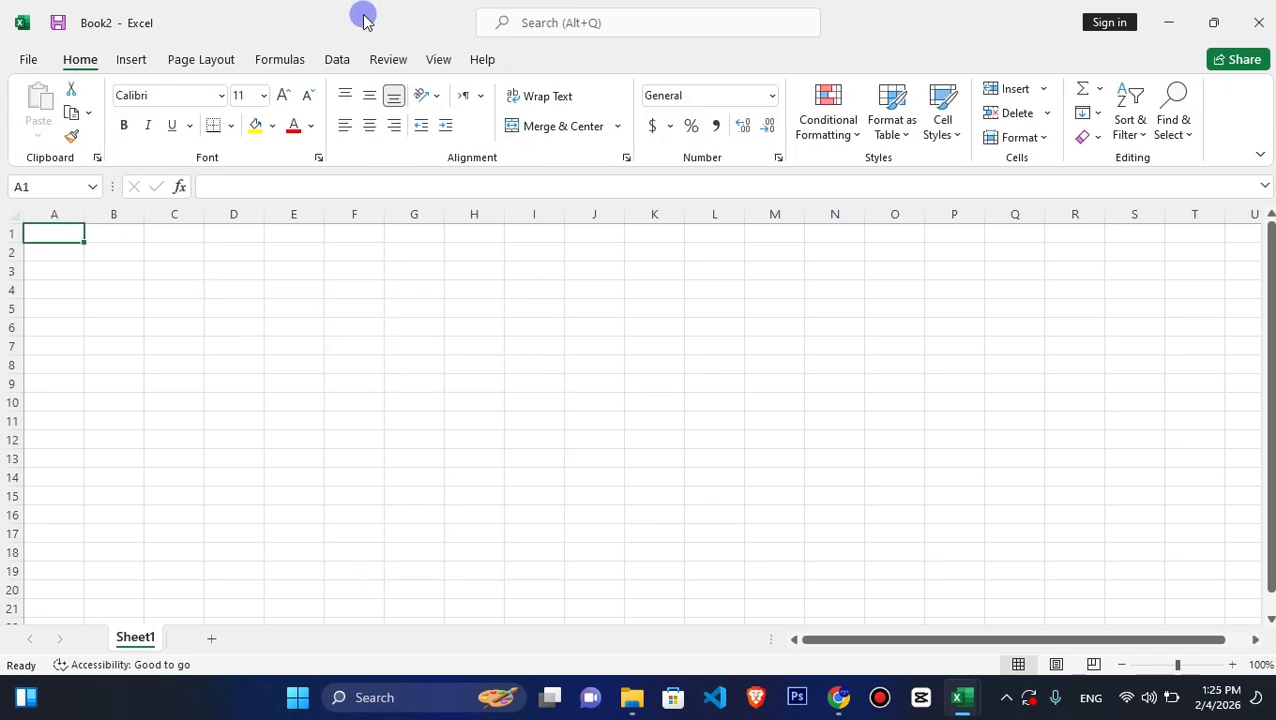
click(390, 60)
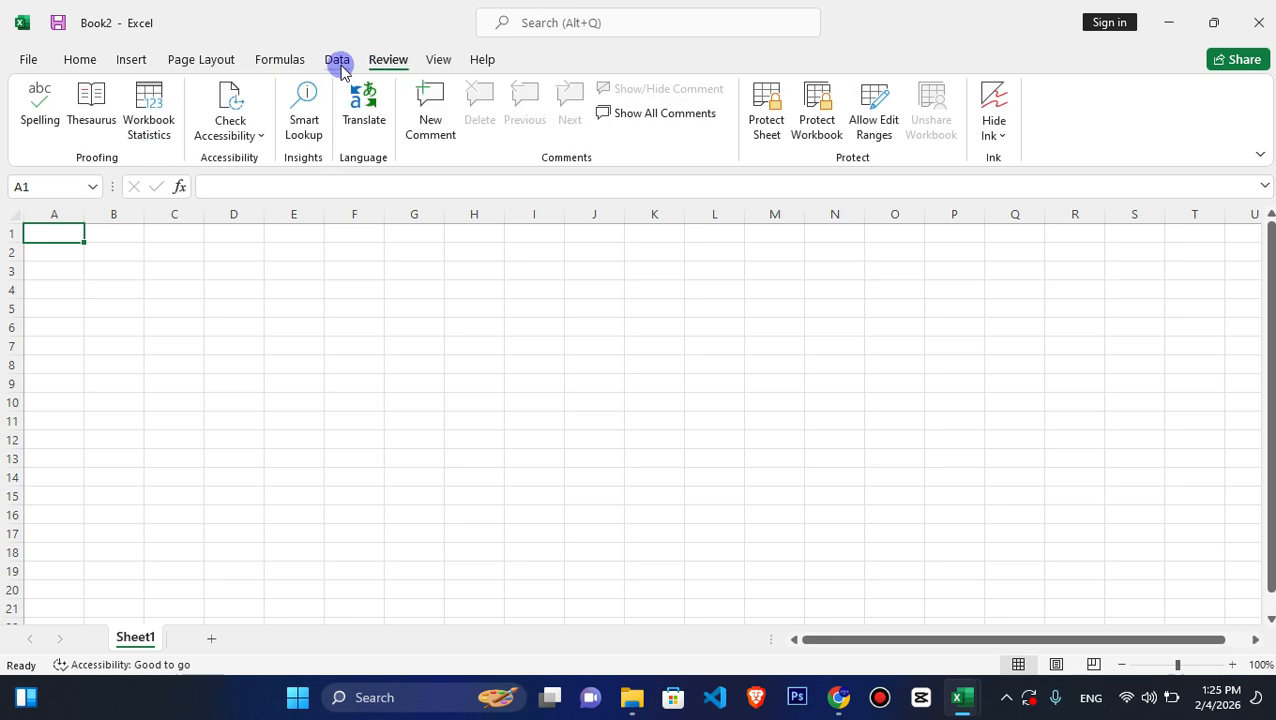
click(436, 59)
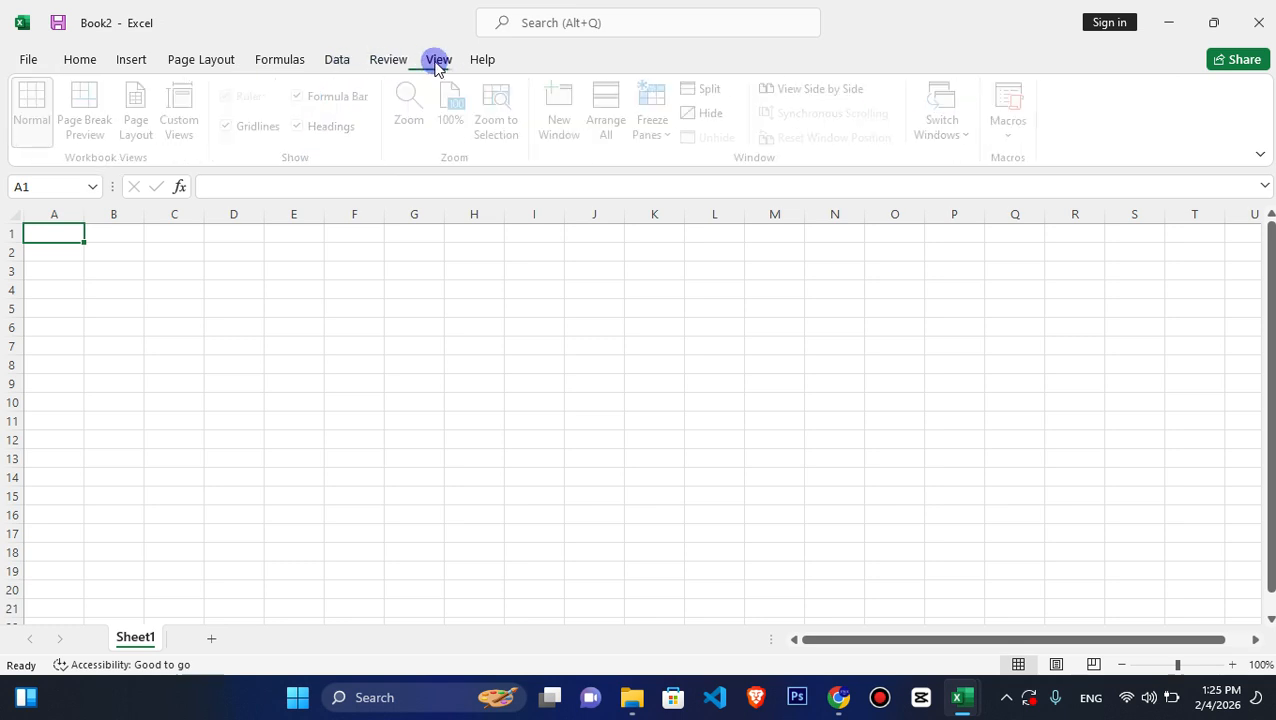
click(1017, 138)
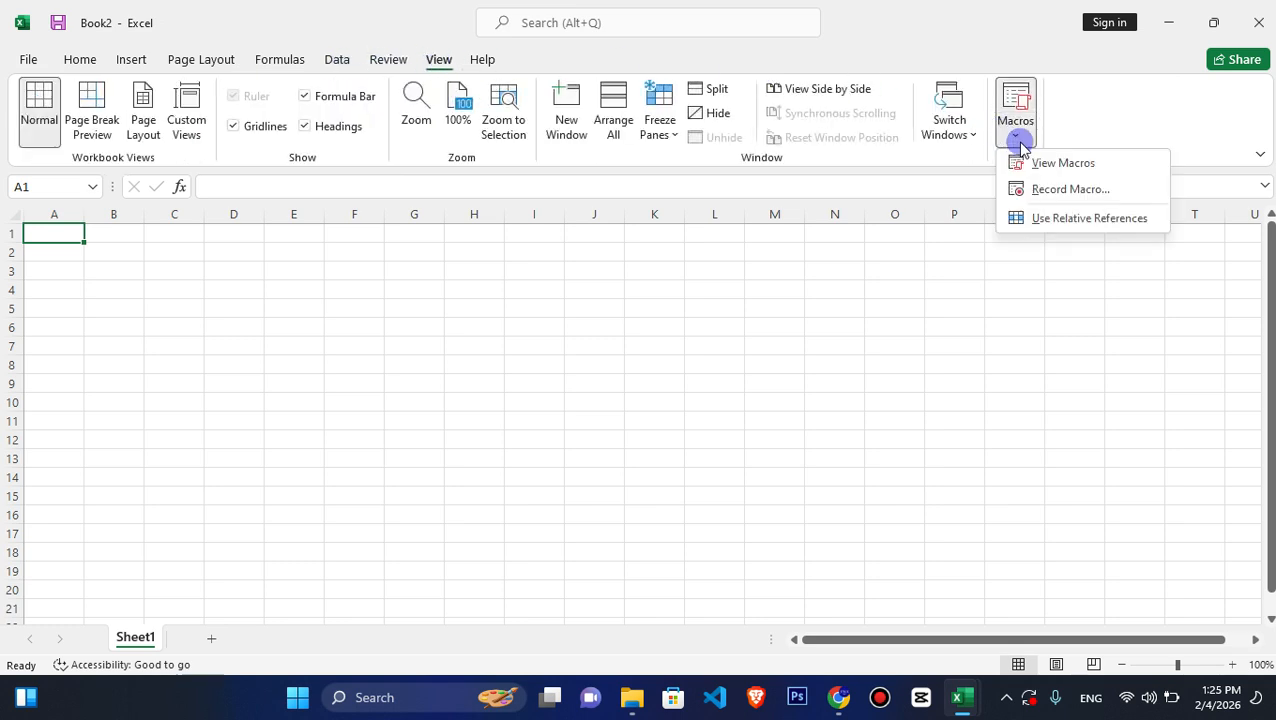
click(618, 310)
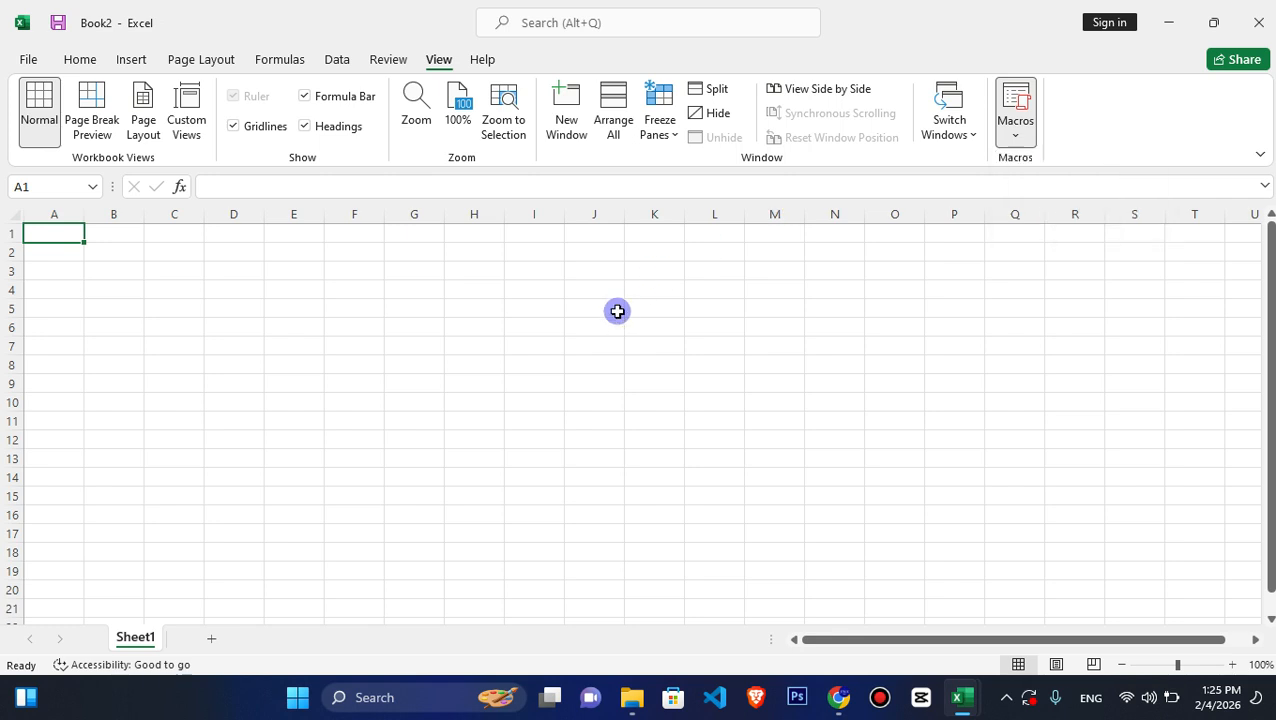
click(130, 60)
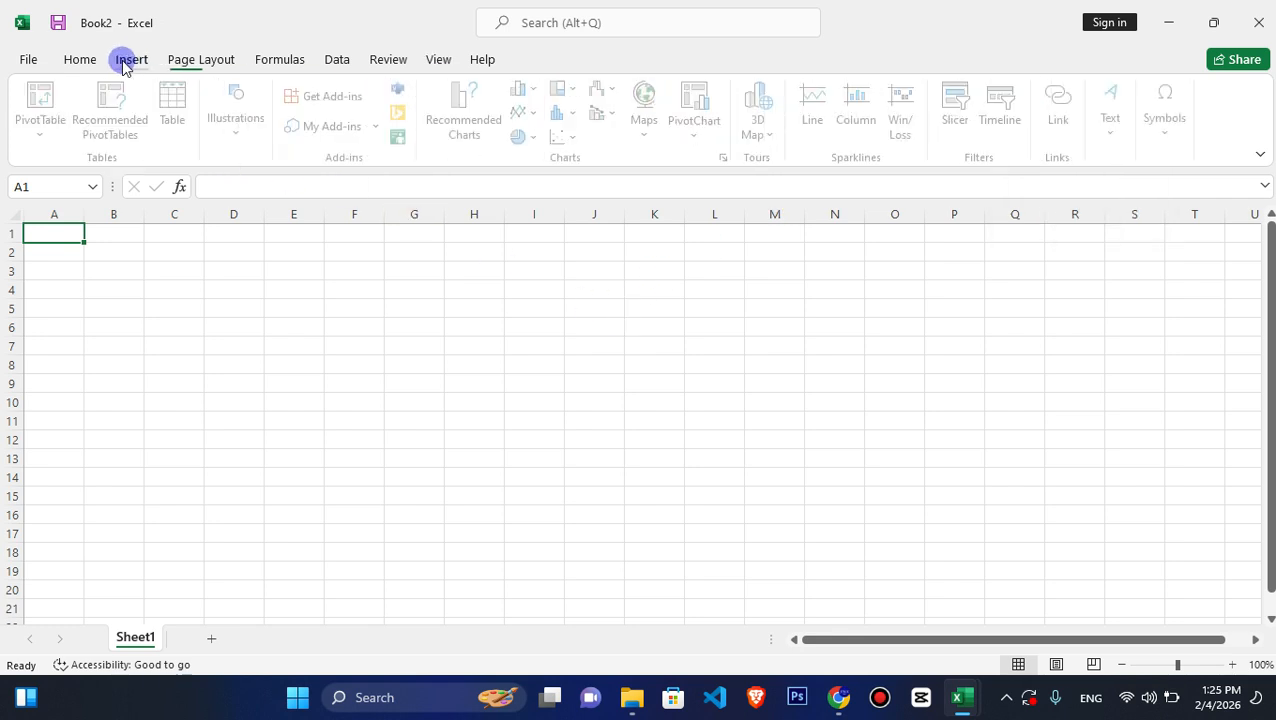
click(221, 401)
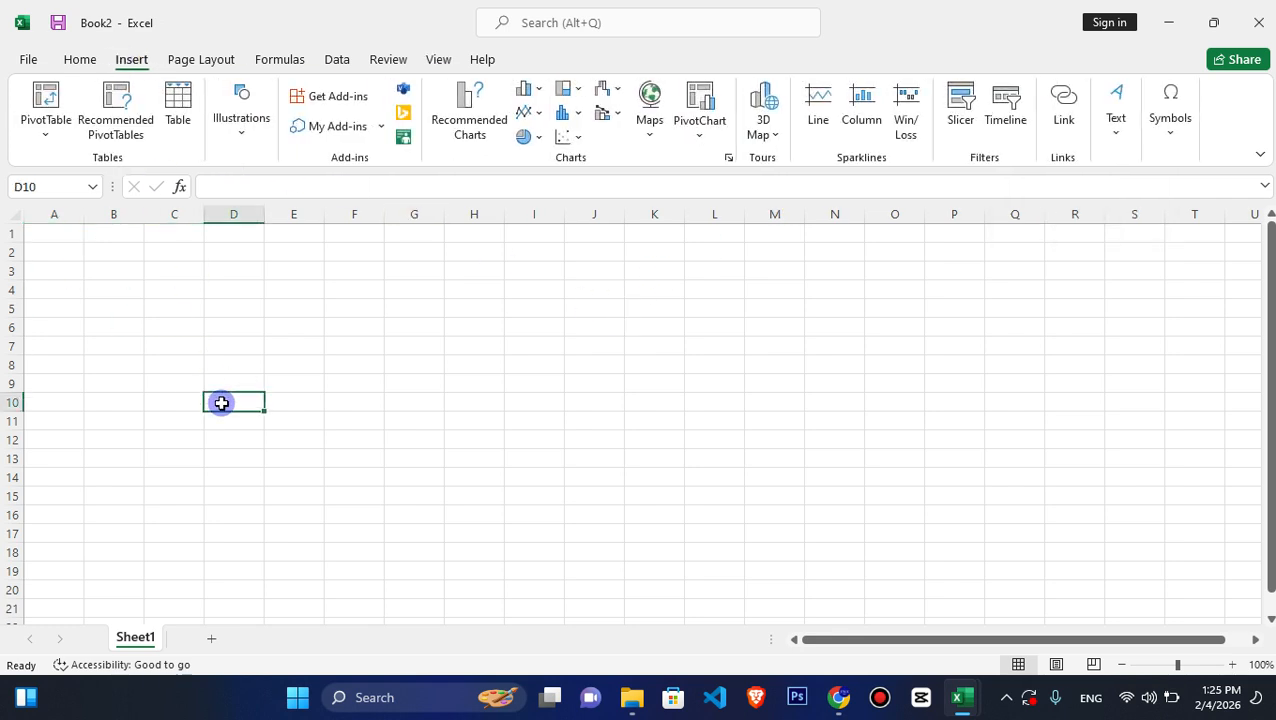
click(263, 141)
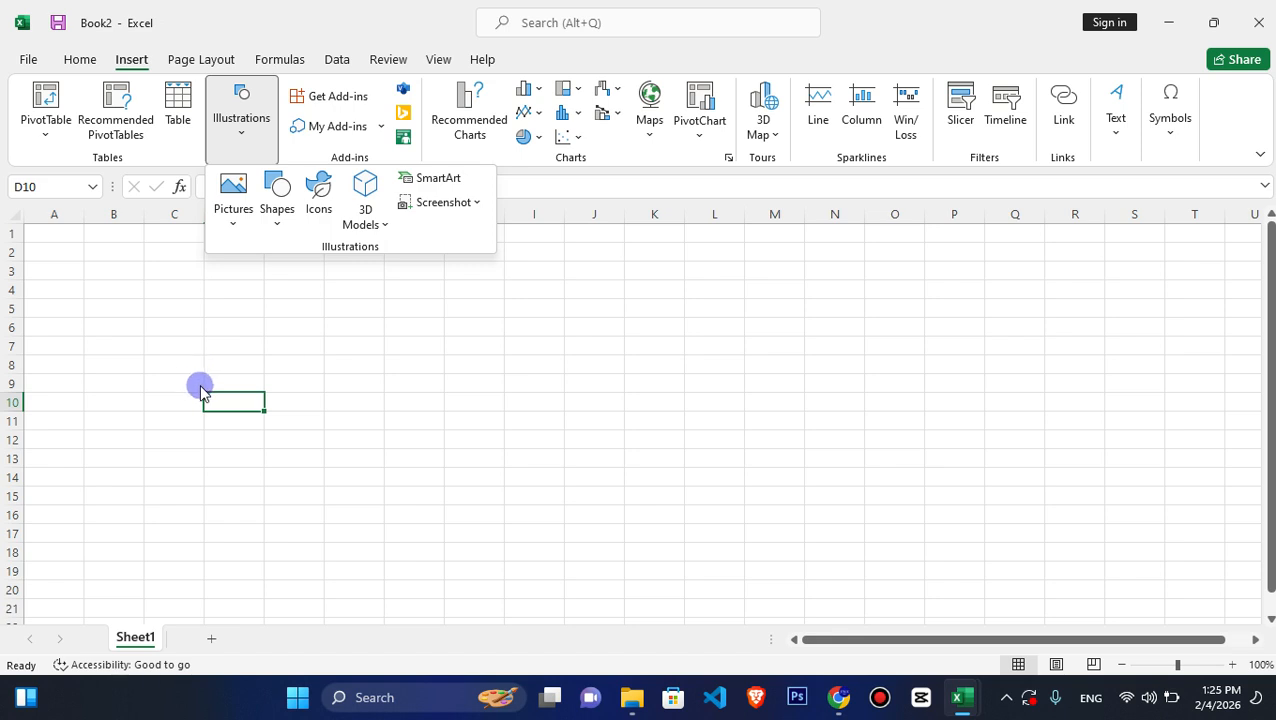
click(285, 372)
click(273, 300)
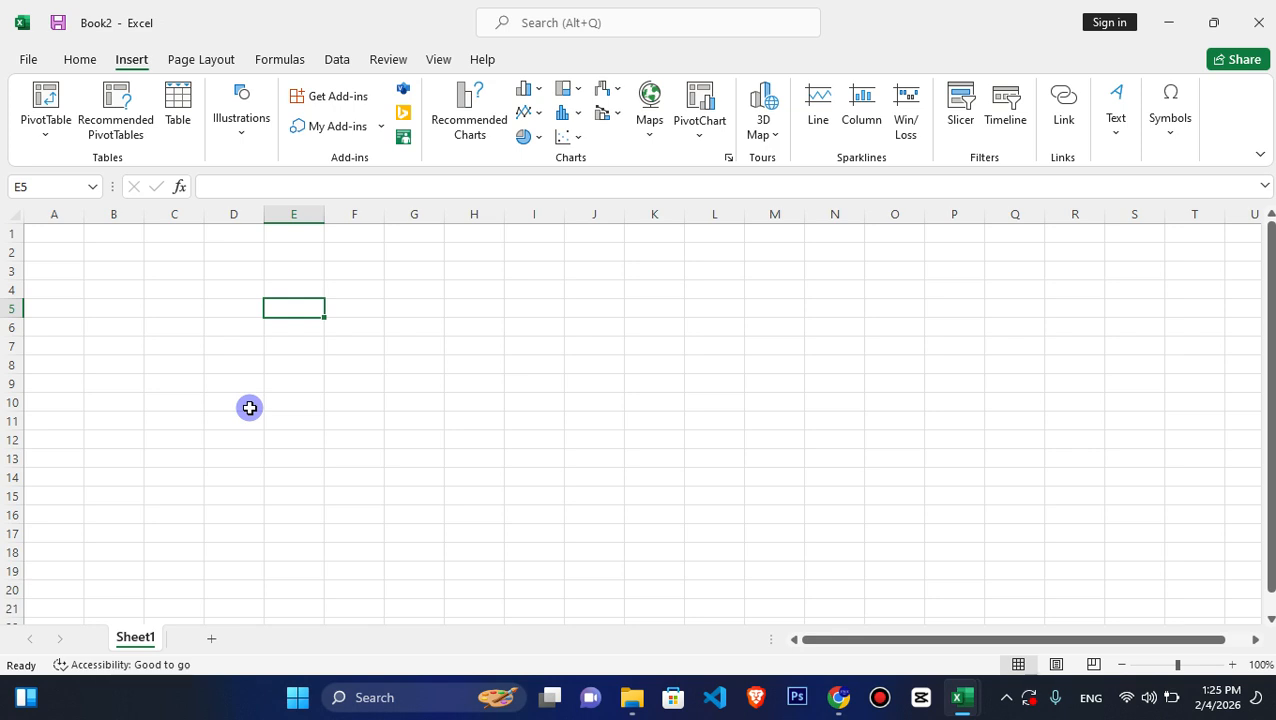
click(195, 58)
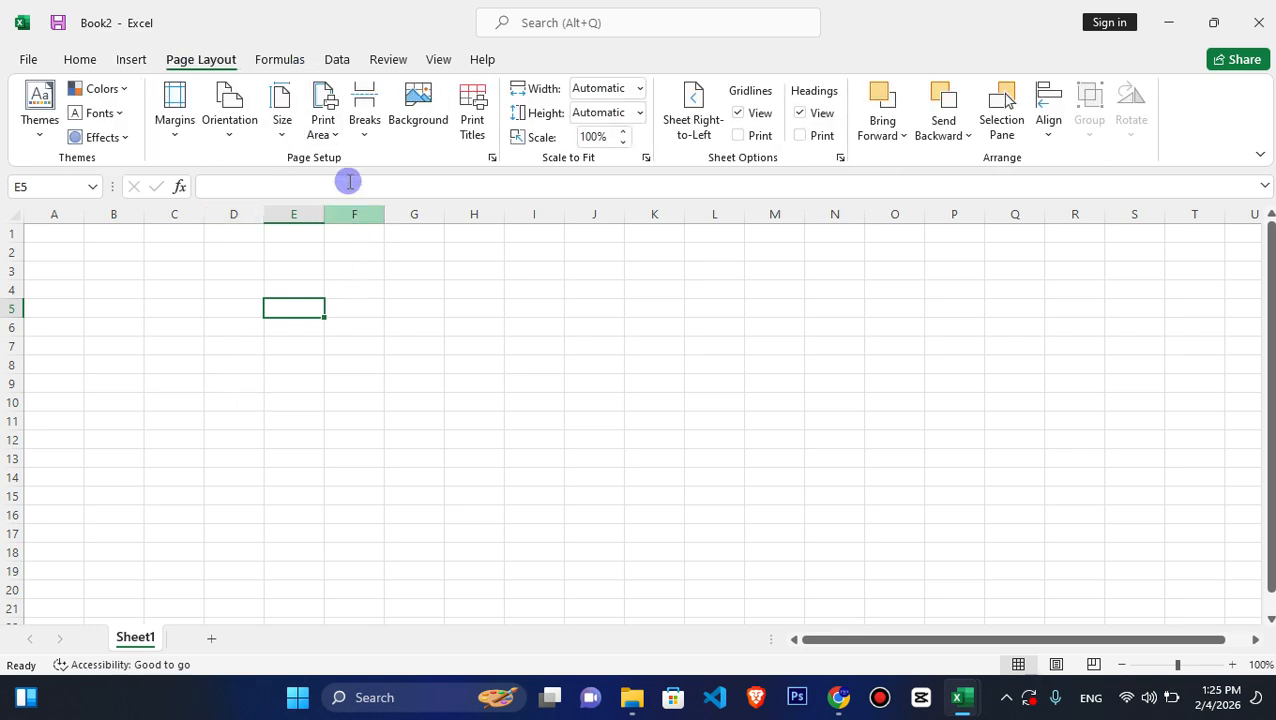
click(338, 58)
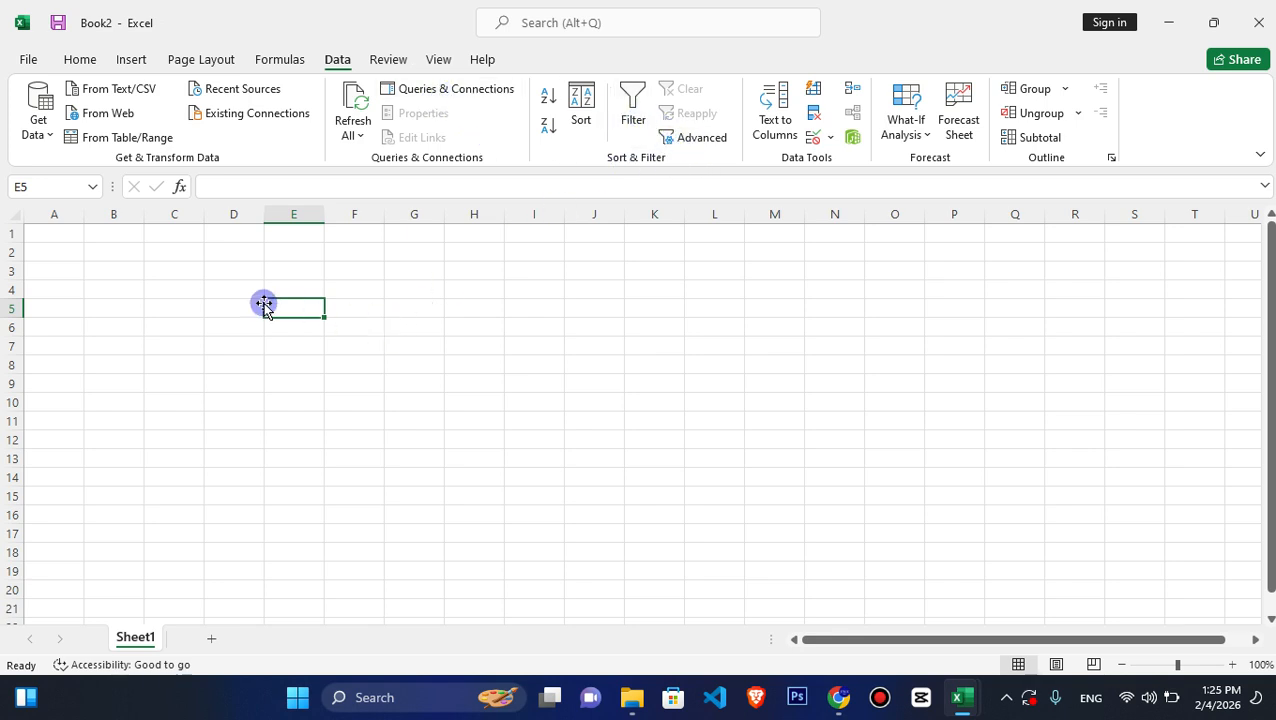
click(130, 231)
click(169, 297)
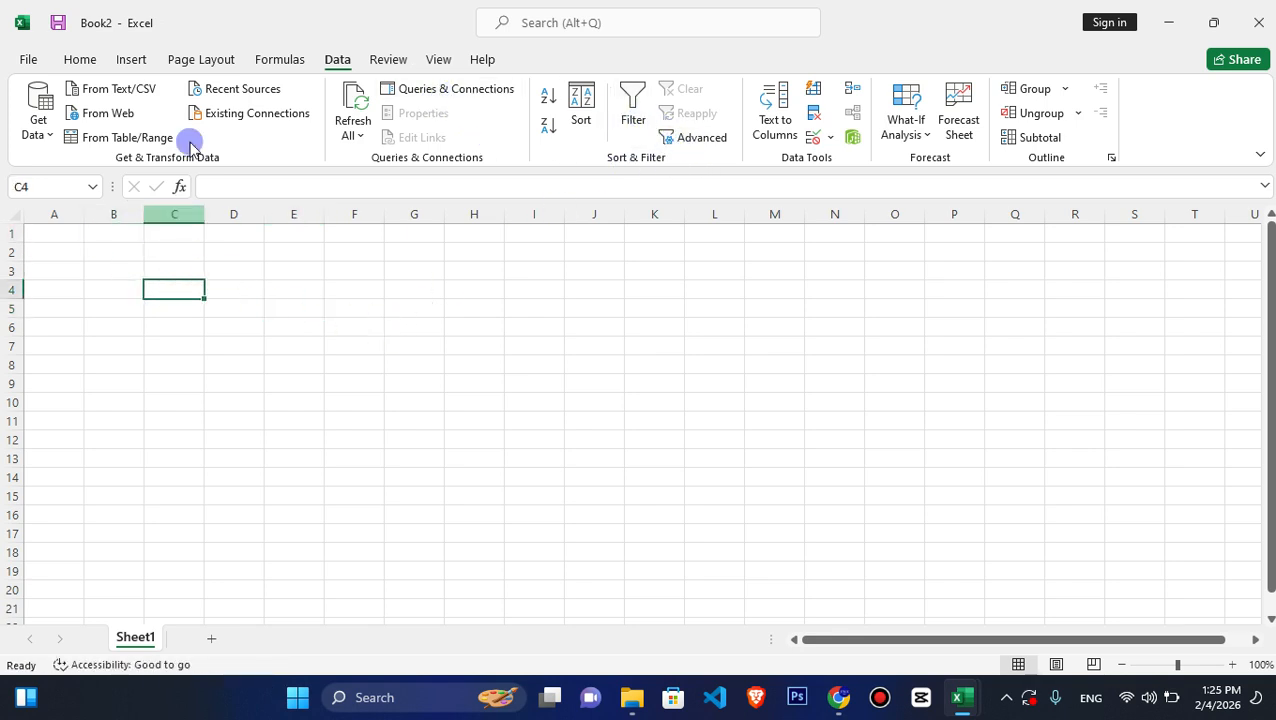
click(130, 60)
click(240, 120)
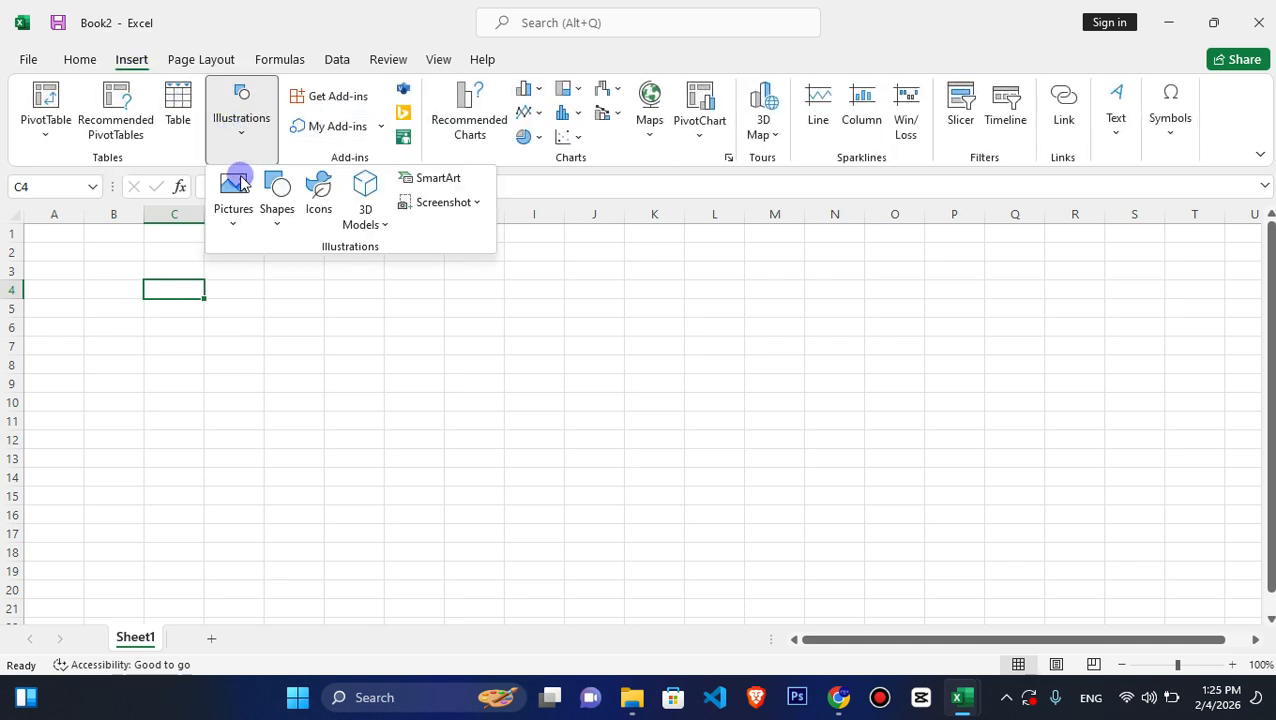
click(215, 341)
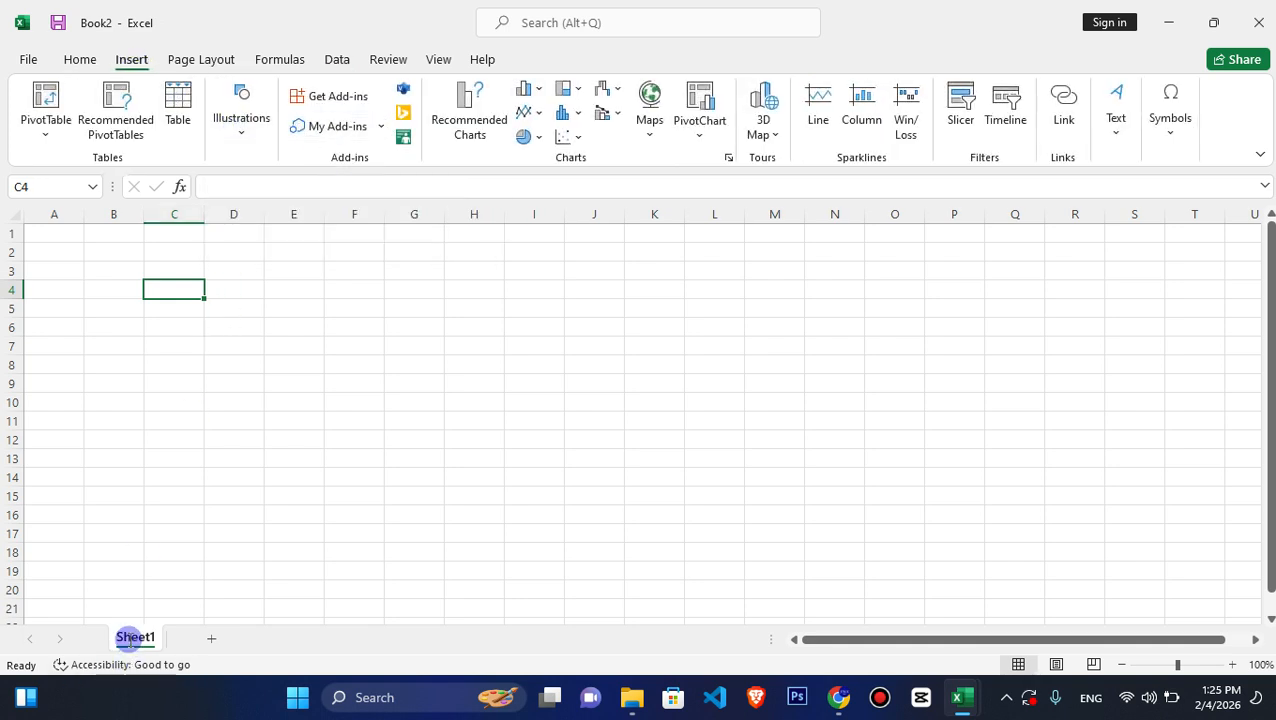
Rename Sheet1 as Student.
double_click(130, 637)
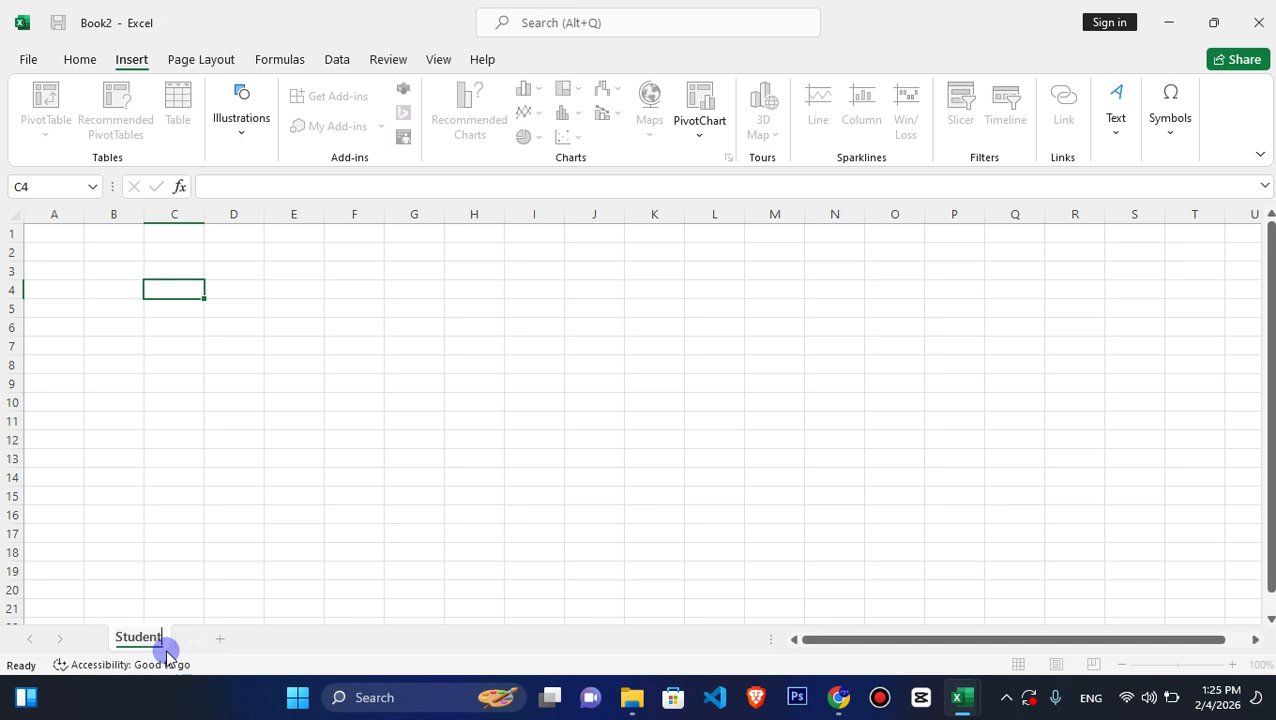
text(Student)
key(Return)
Add a second worksheet and name it Teacher.
click(222, 639)
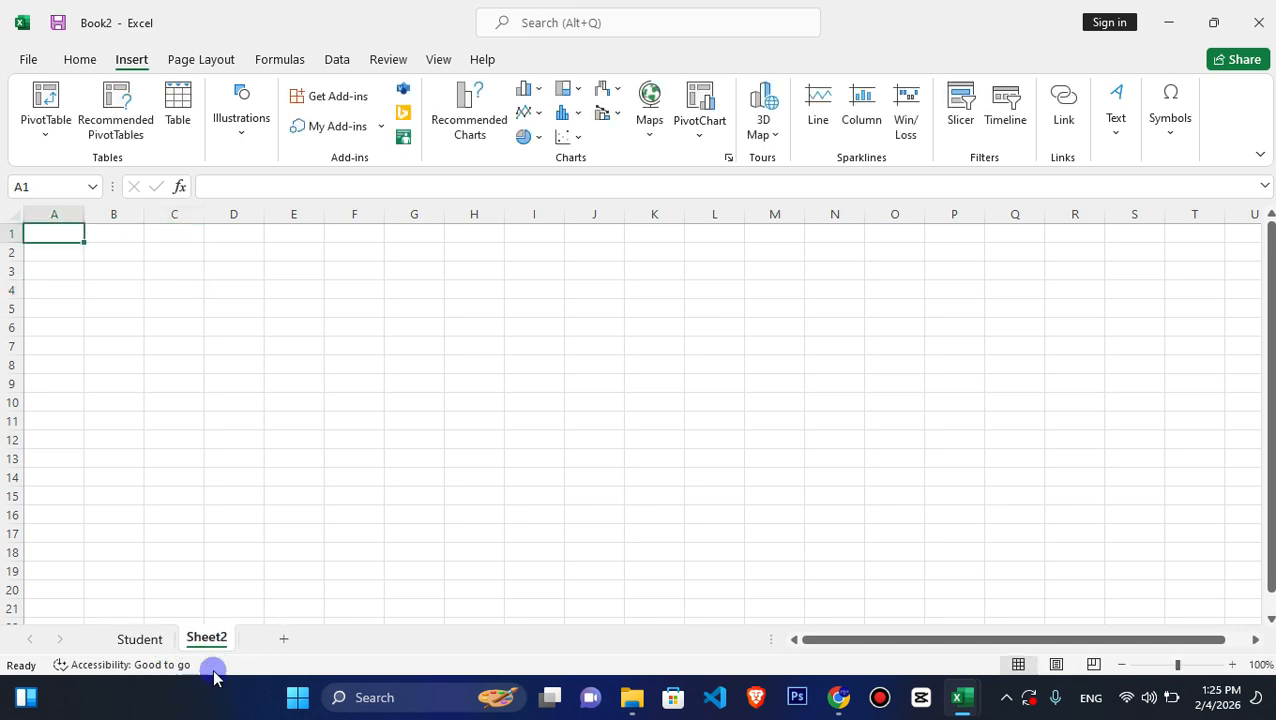
double_click(206, 640)
text(Teacher)
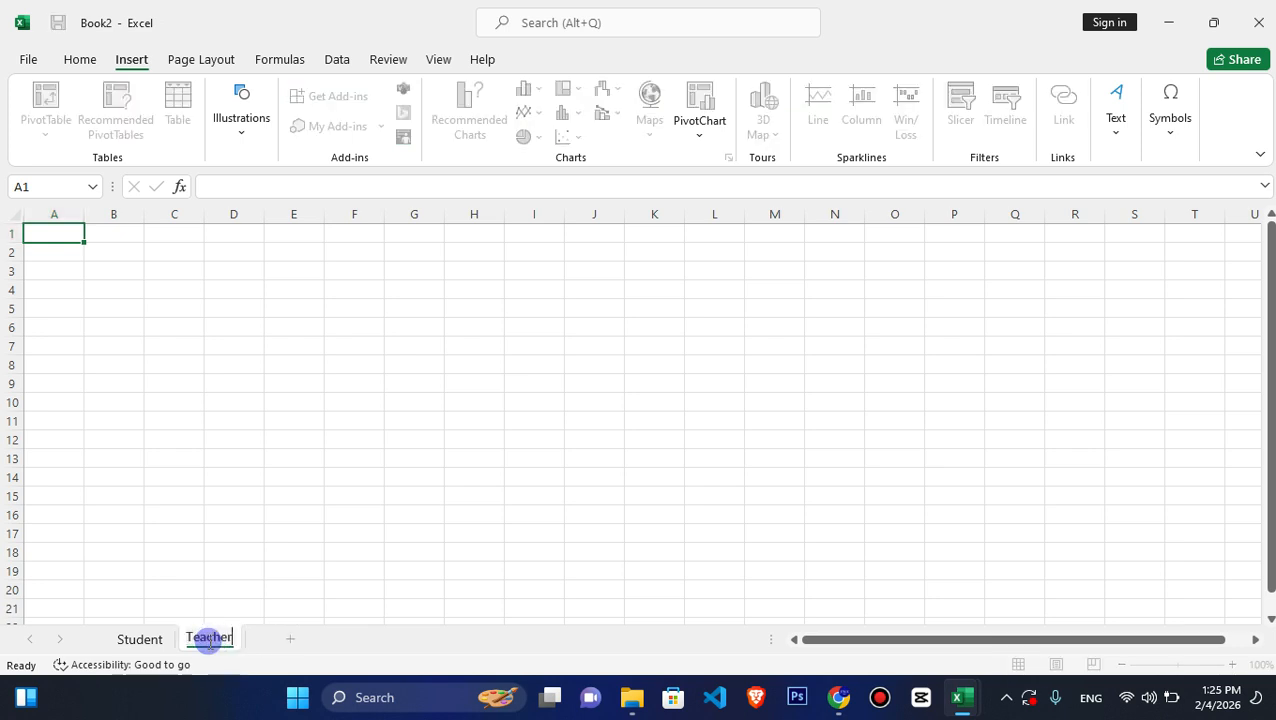
key(Return)
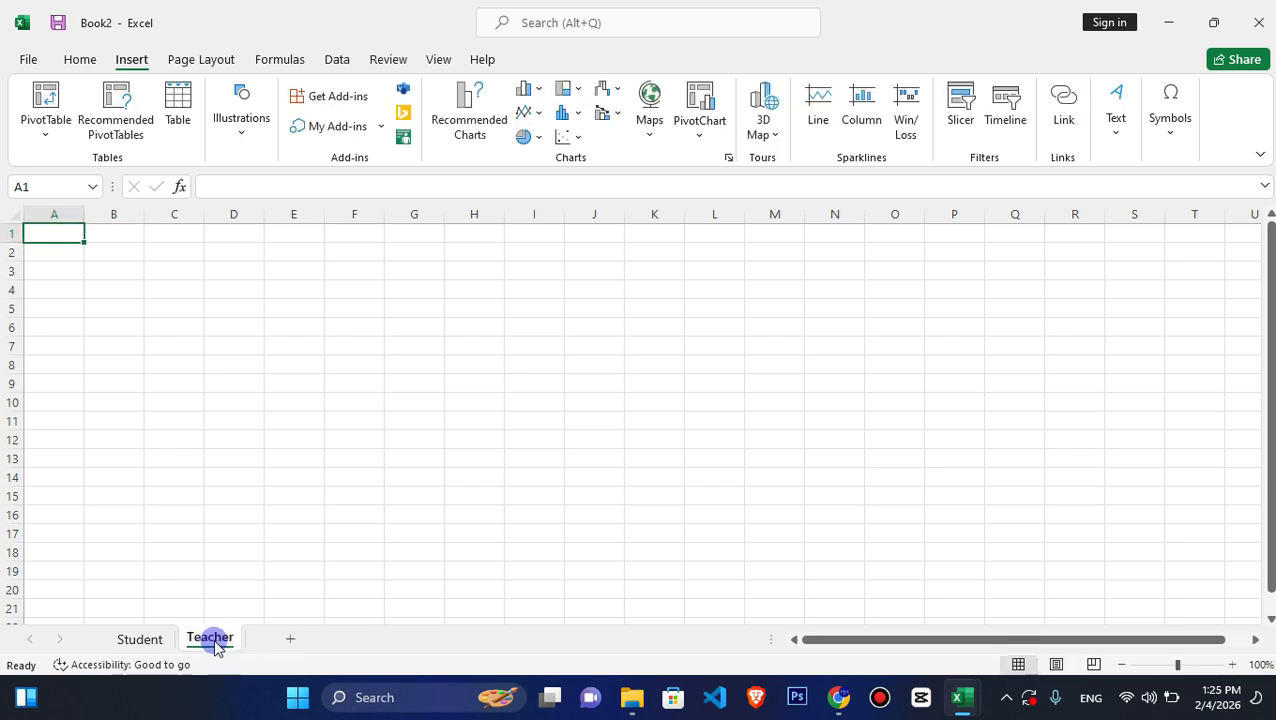
Add two more worksheets after Teacher and name them Office and Links.
click(286, 638)
double_click(280, 639)
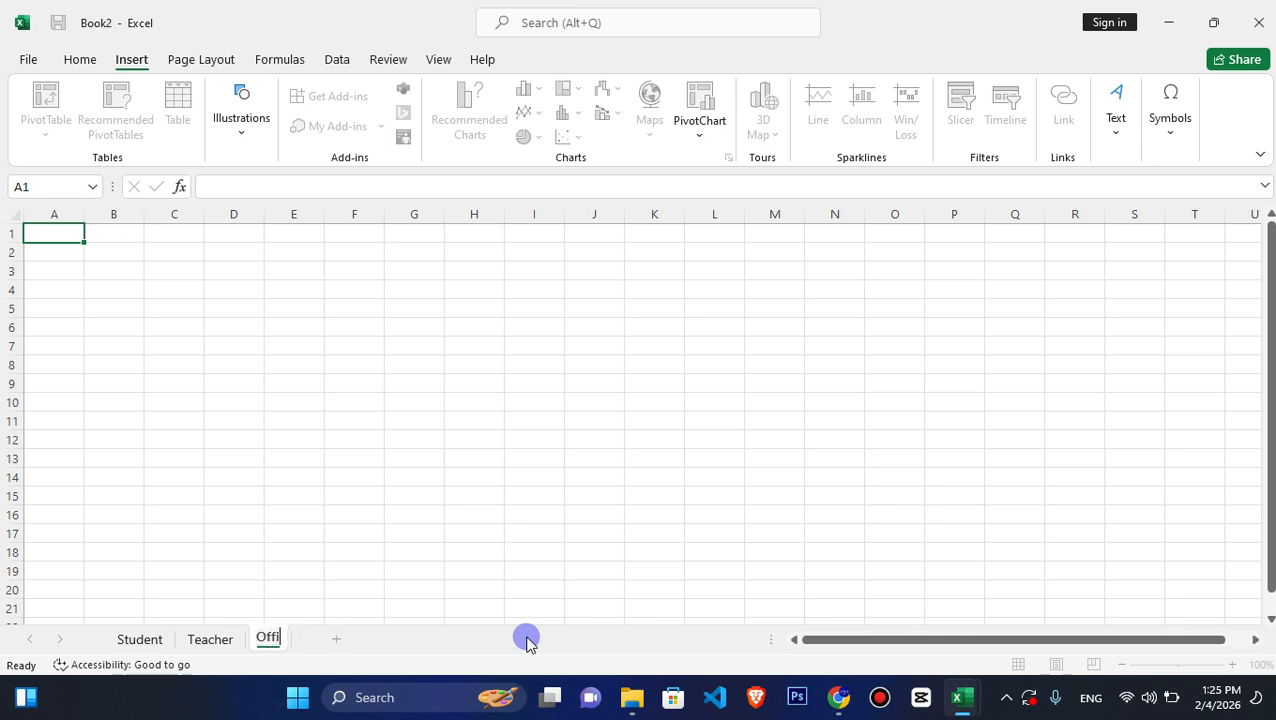
click(349, 638)
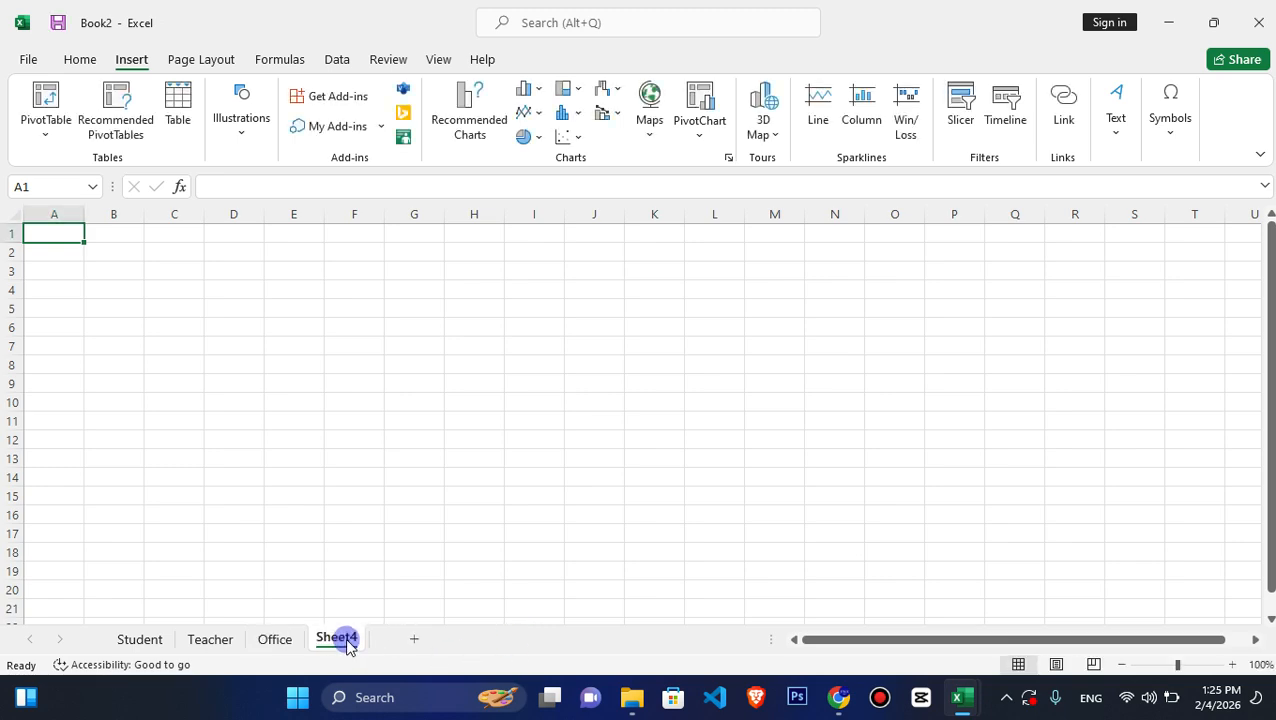
double_click(333, 638)
text(L)
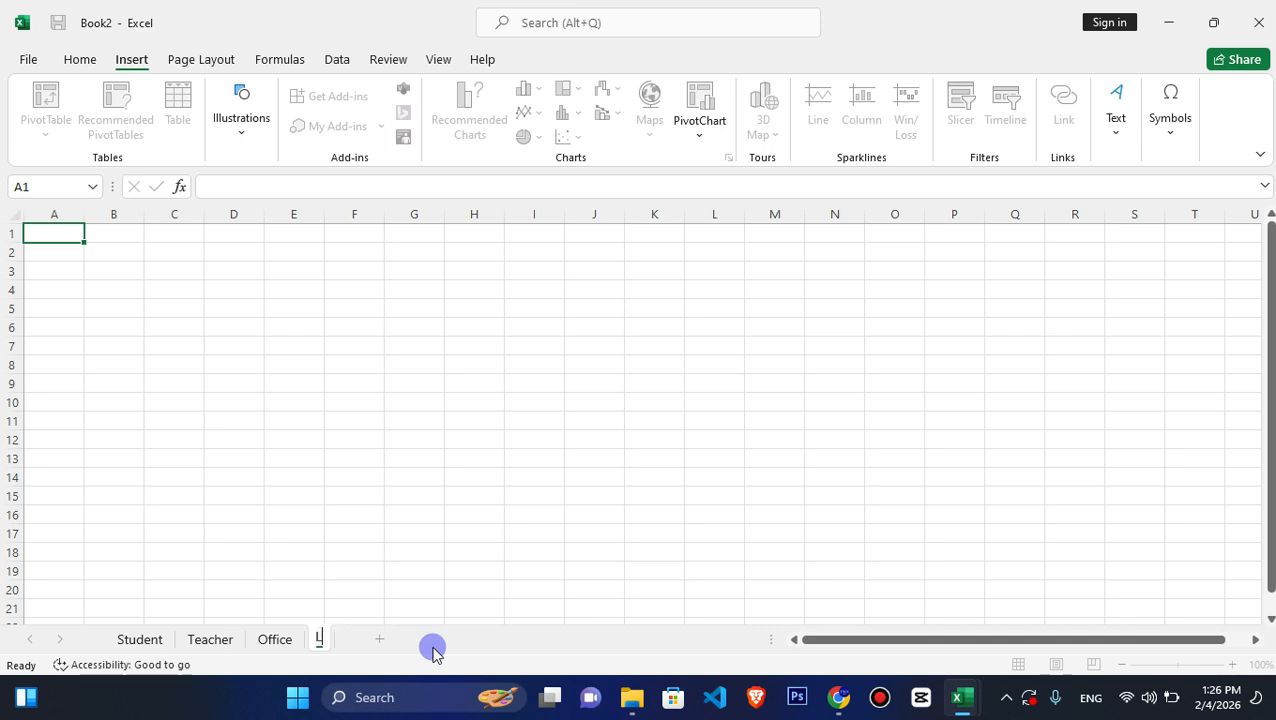
text(inks)
key(Return)
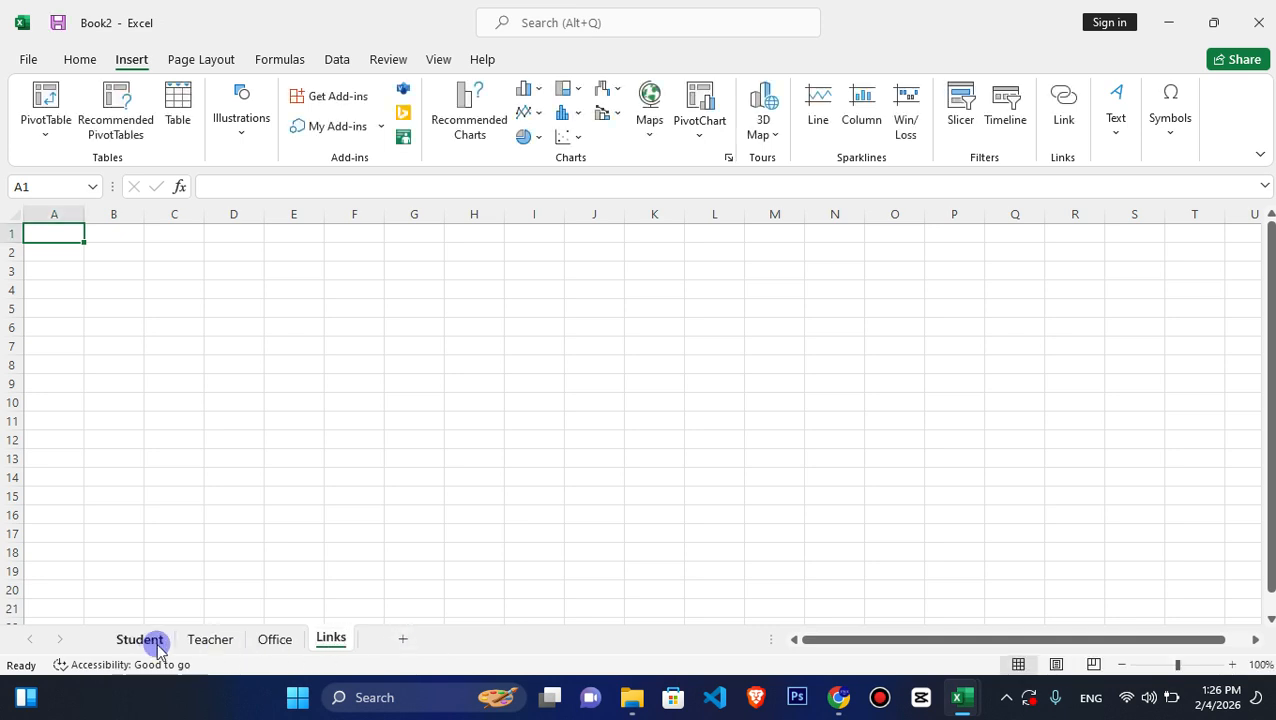
Select cell D4 on the Links sheet and look through the Student, Teacher and Office sheets.
click(233, 287)
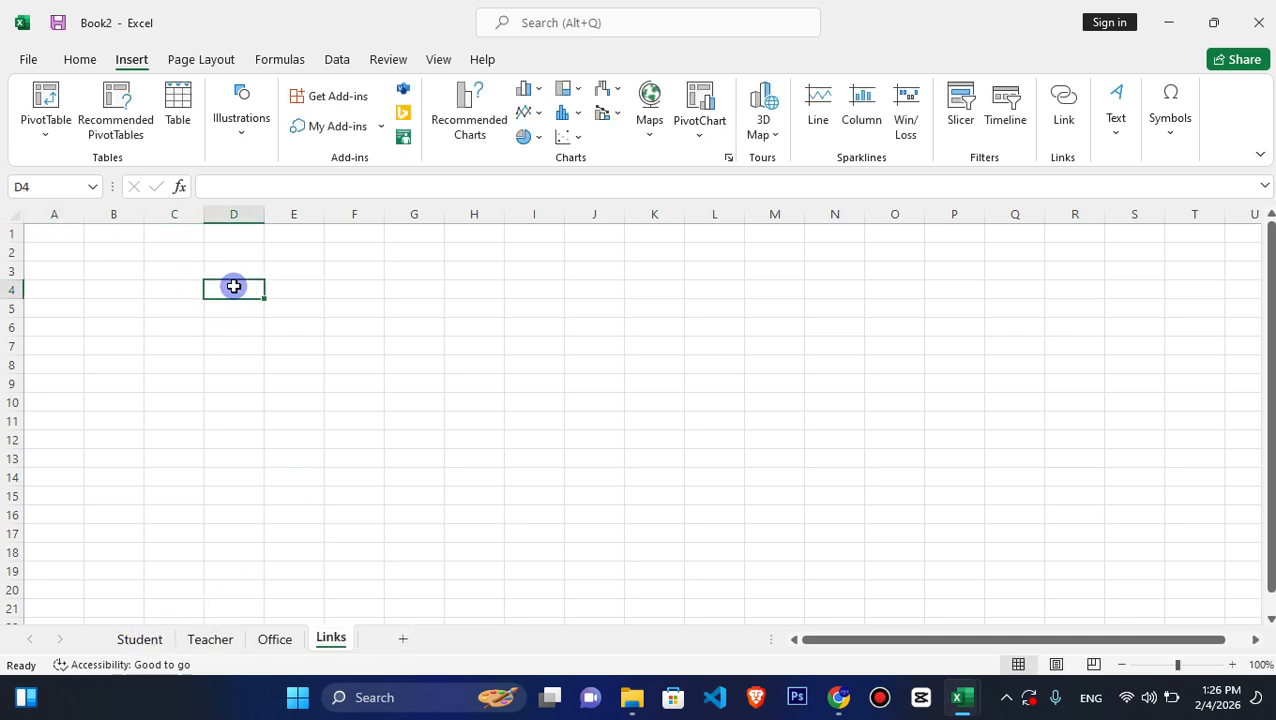
click(140, 638)
click(210, 639)
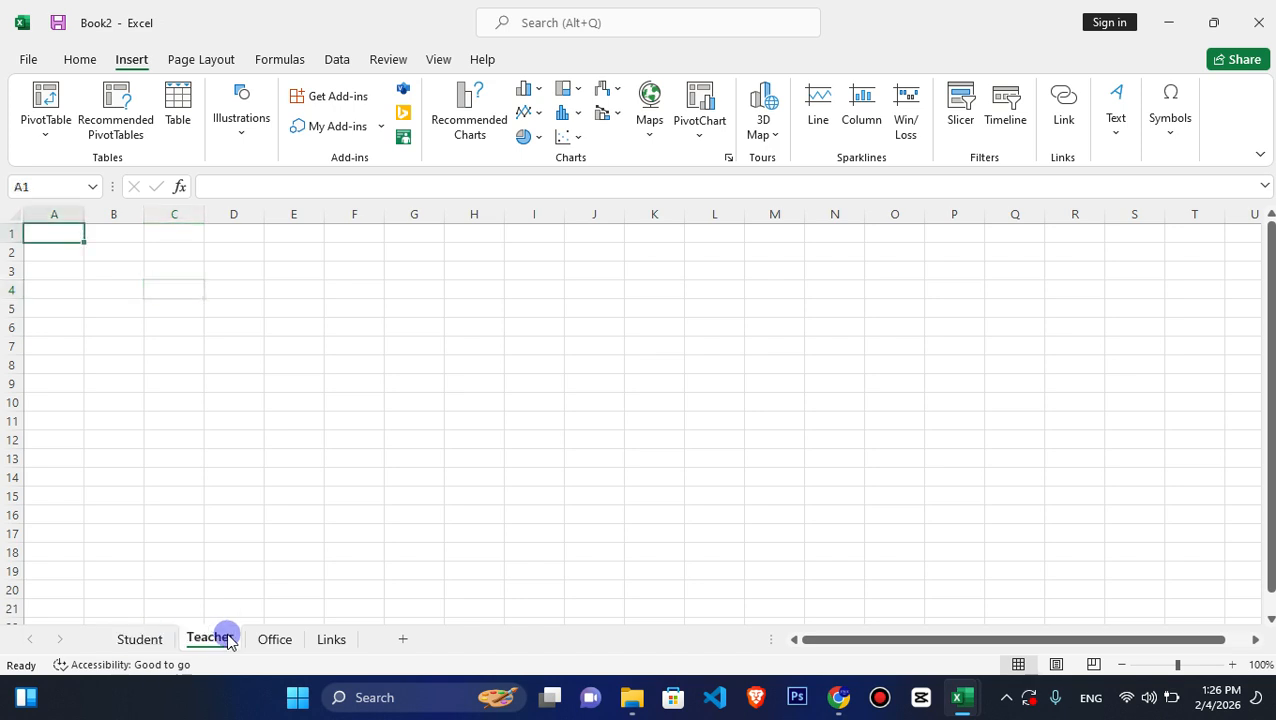
click(273, 639)
Draw a rounded rectangle about 2.52" wide and 0.57" high on the Links sheet, spanning columns D to H near row 4.
click(336, 640)
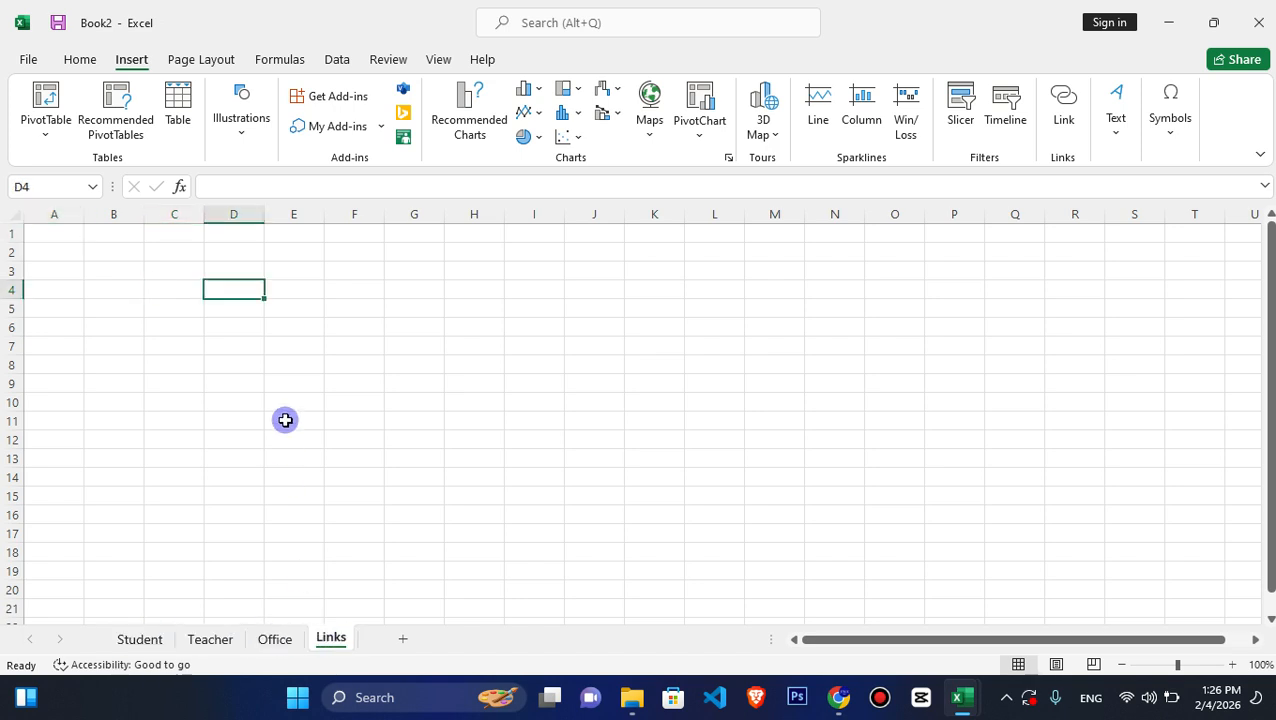
click(241, 115)
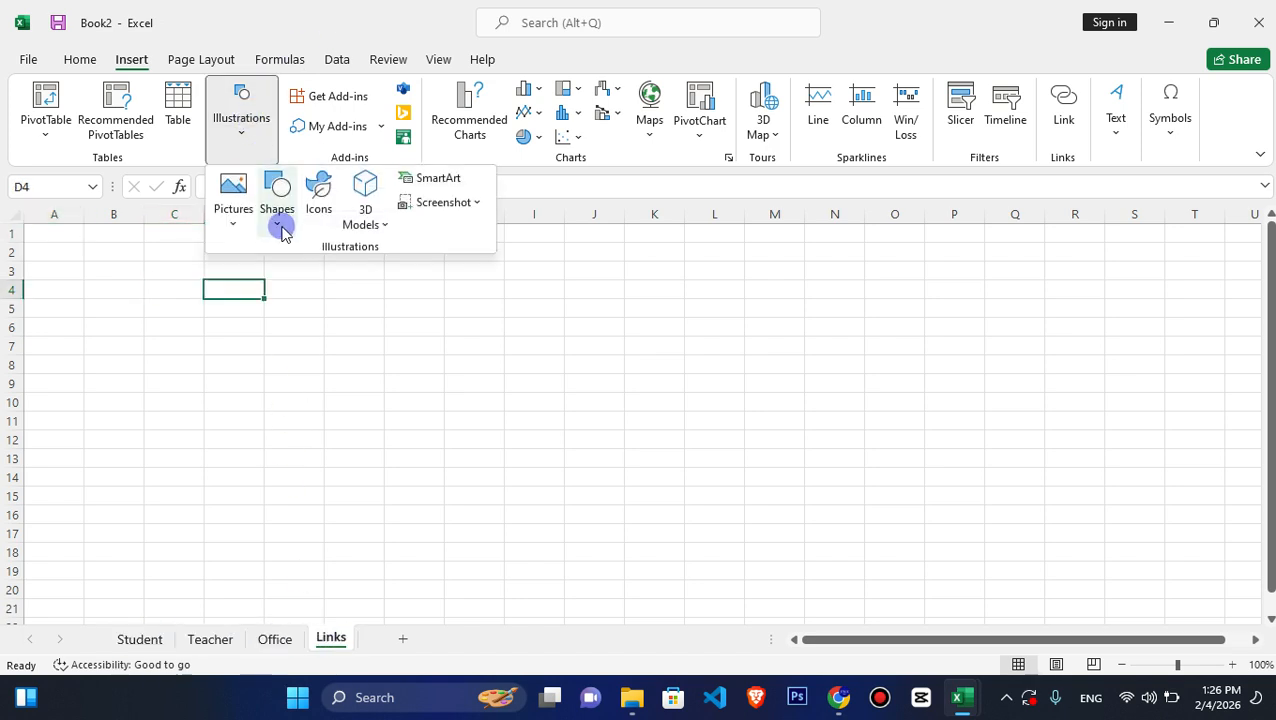
click(277, 200)
click(389, 283)
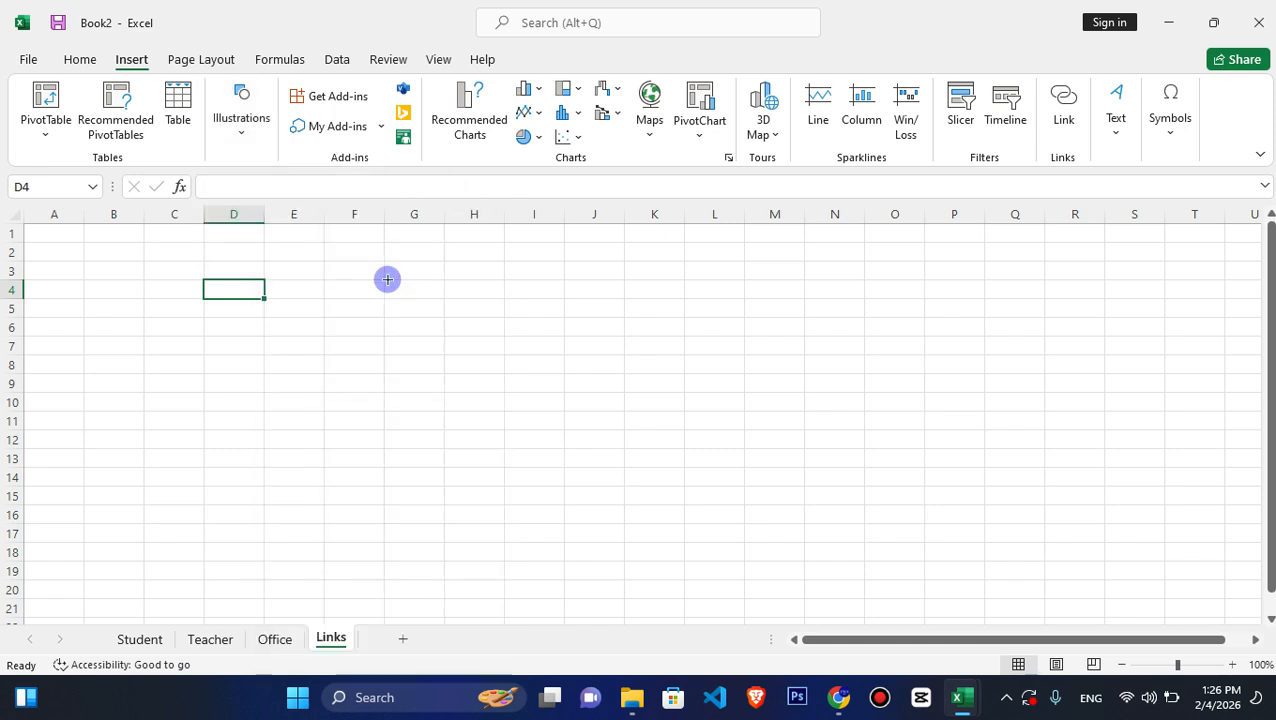
drag(473, 259, 244, 310)
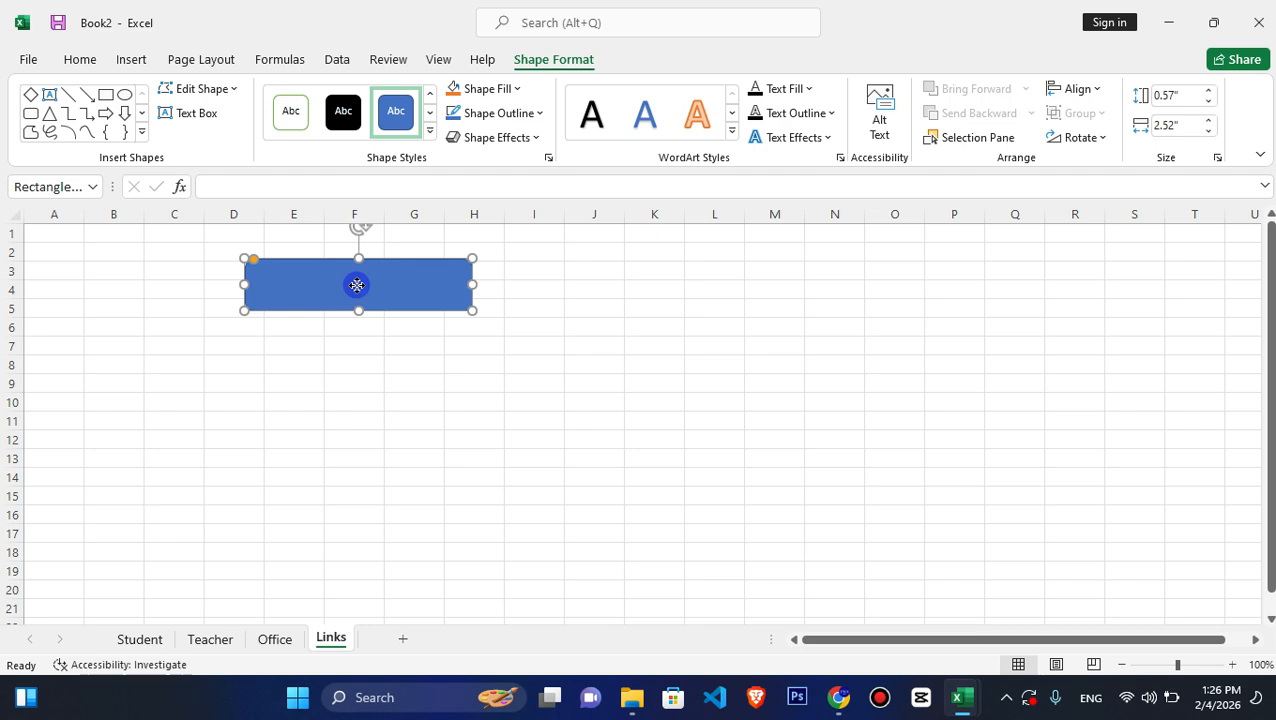
Add the text Student to the rounded rectangle, enlarge it to 24 pt, make it bold and centre it.
right_click(357, 285)
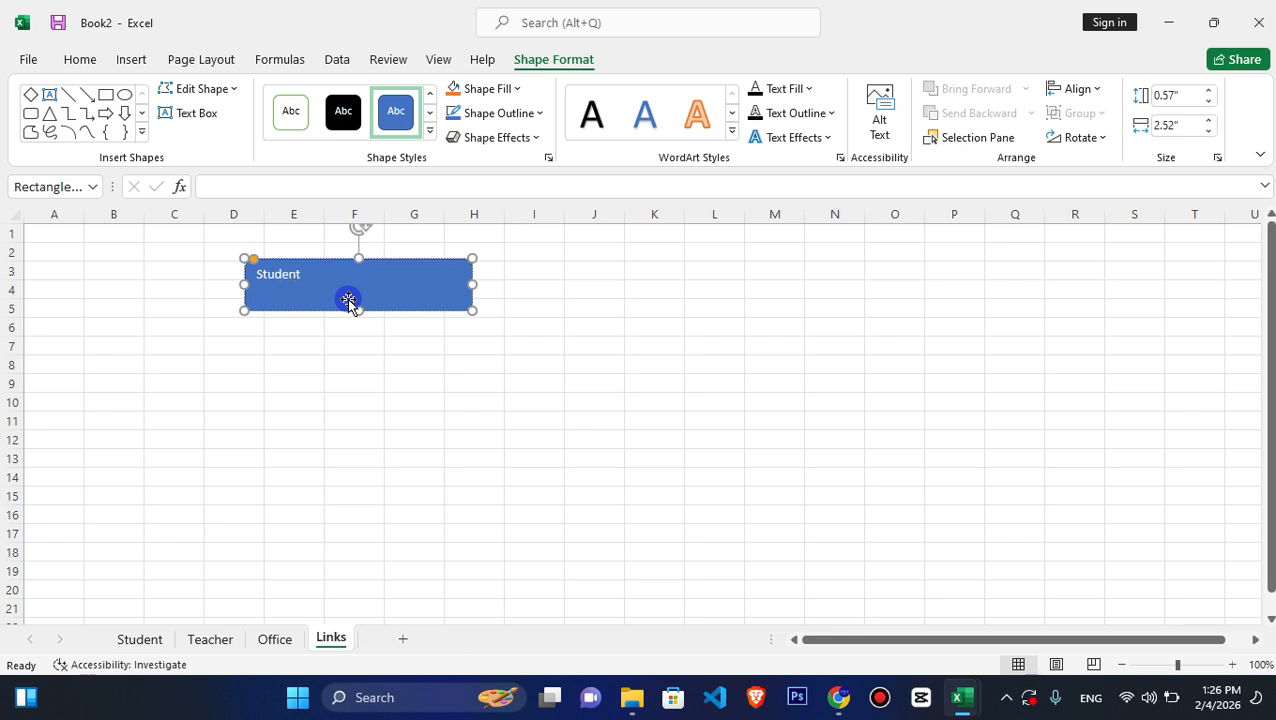
key(ctrl+shift+period)
key(ctrl+shift+period)
key(ctrl+shift+period)
key(ctrl+shift+period)
key(ctrl+shift+period)
key(ctrl+shift+period)
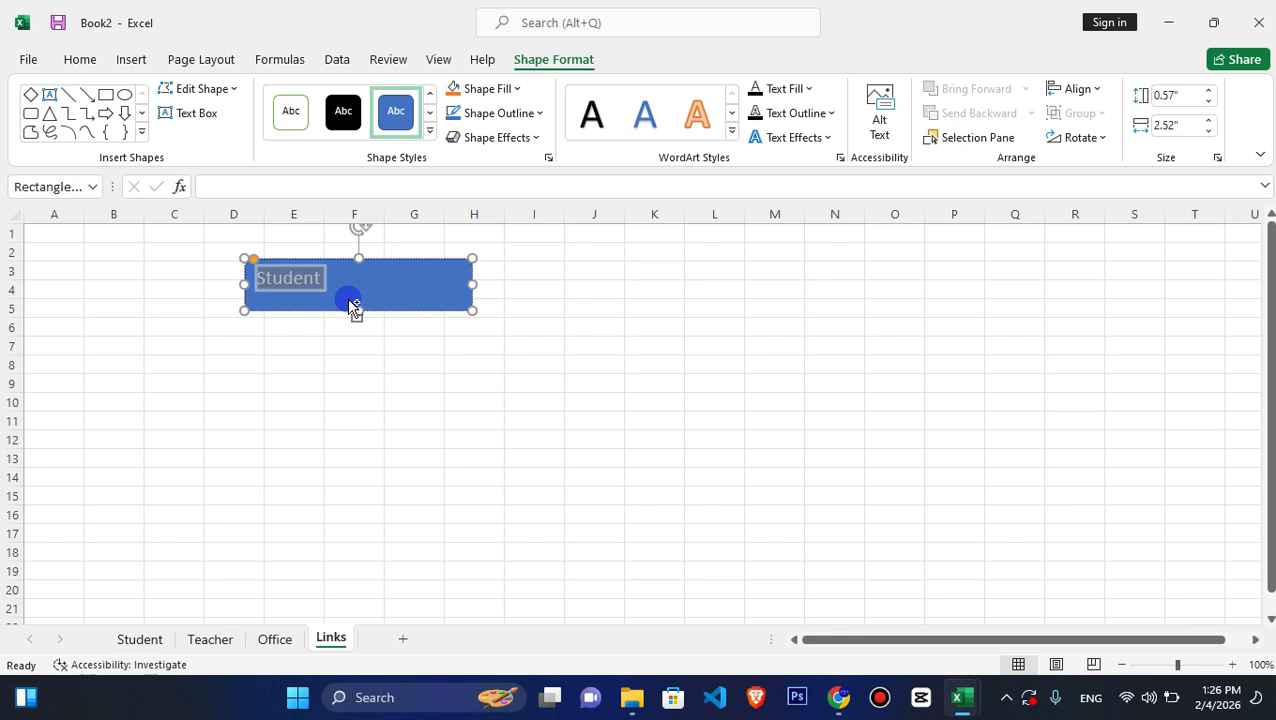
key(ctrl+e)
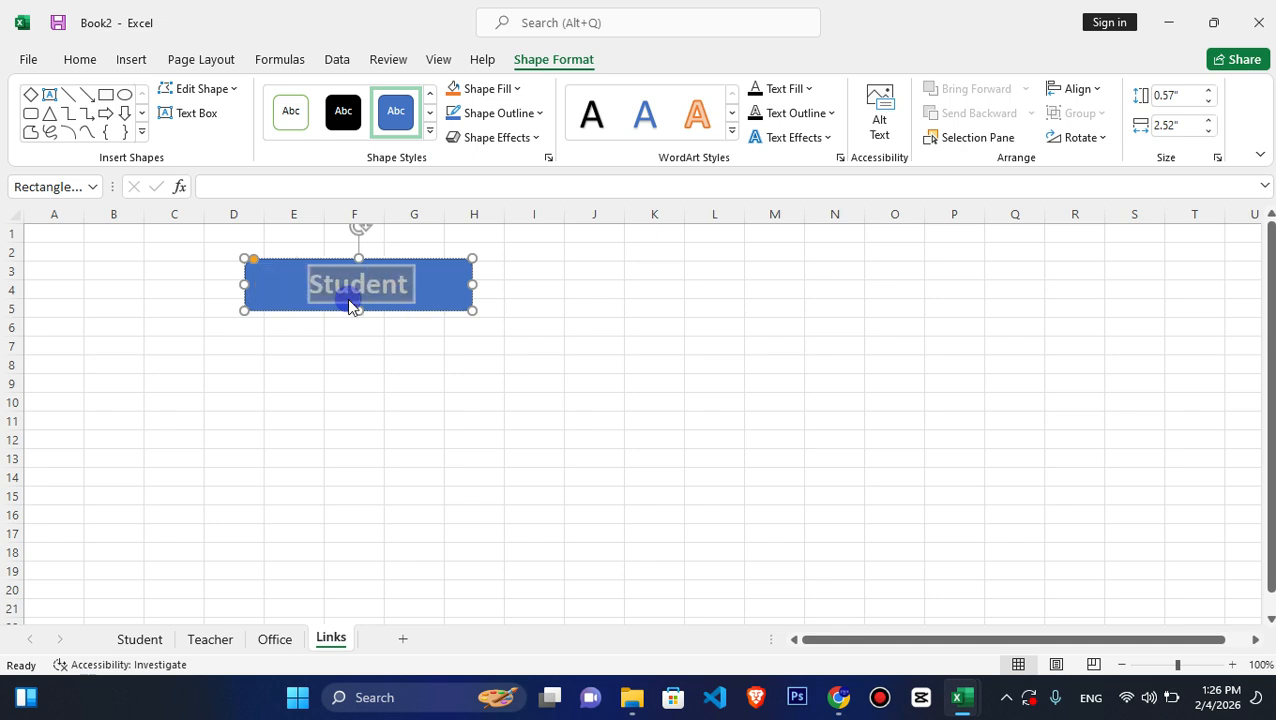
Reduce the Student shape's height to about 0.55" and apply the green gradient theme style with a shadow.
drag(358, 305, 358, 303)
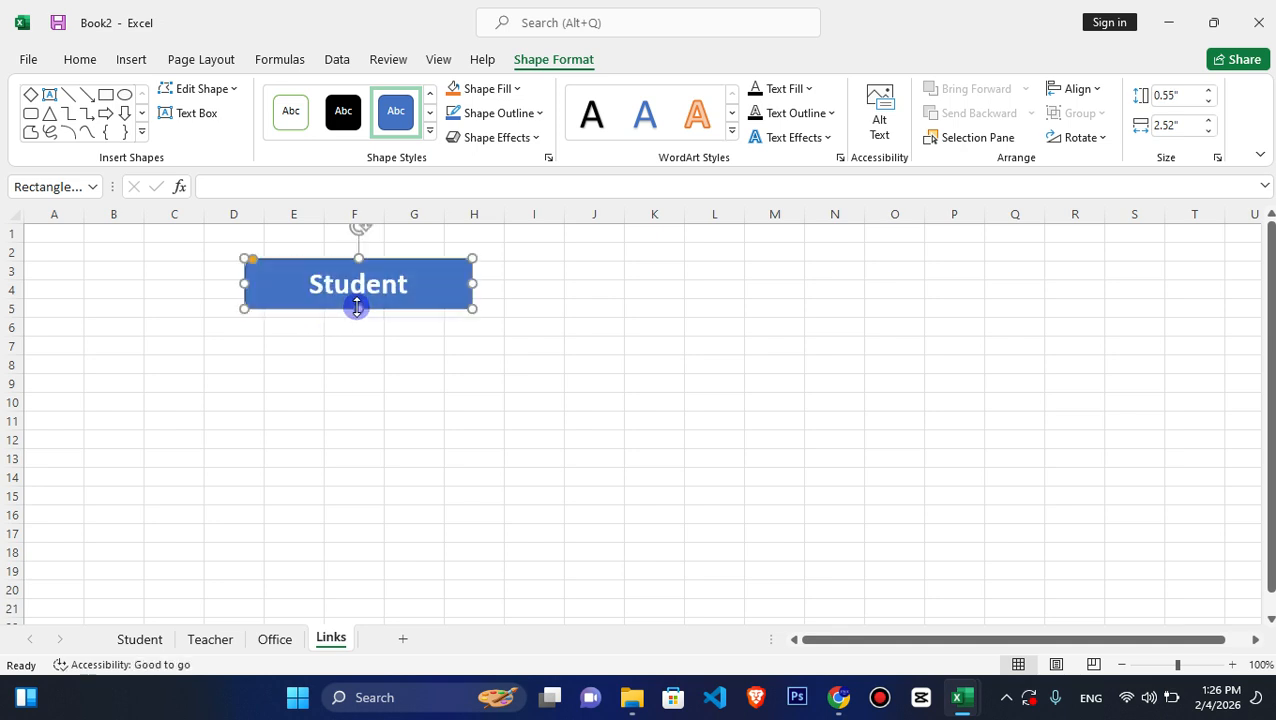
click(431, 132)
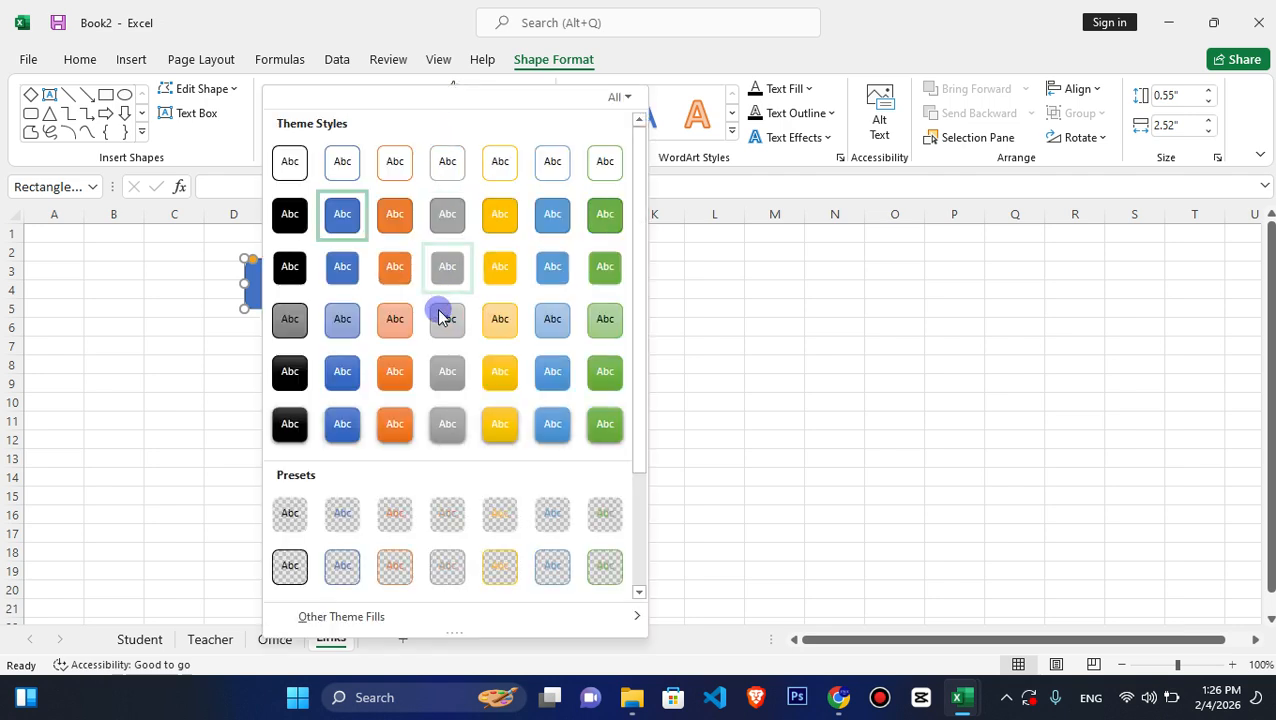
click(607, 410)
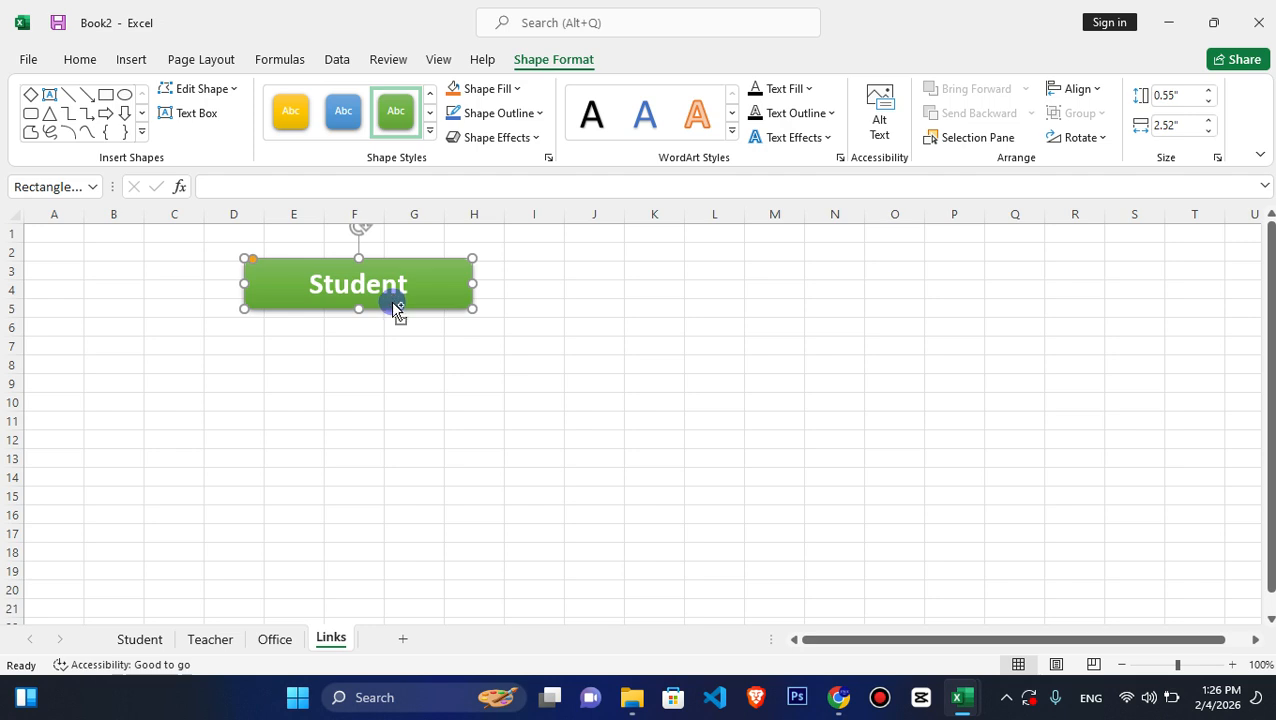
Place two copies of the Student shape below the original and change the middle copy's text to Teacher.
drag(393, 303, 393, 457)
double_click(364, 338)
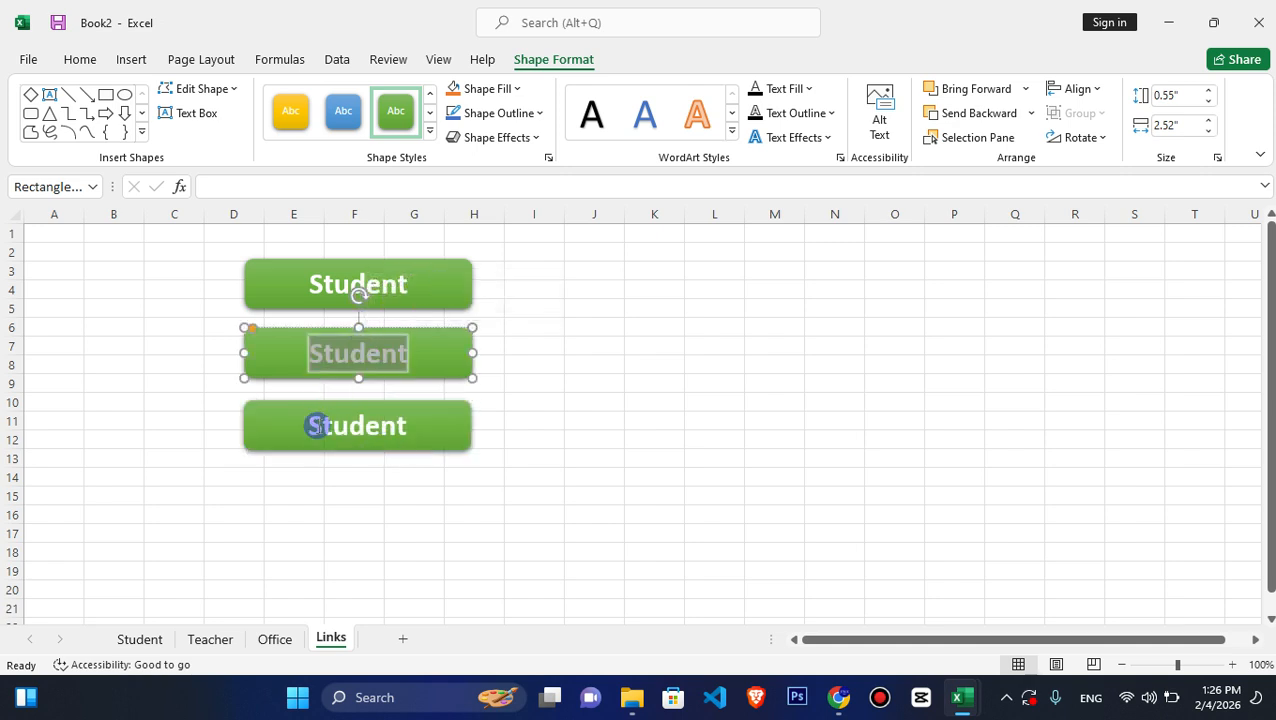
text(T)
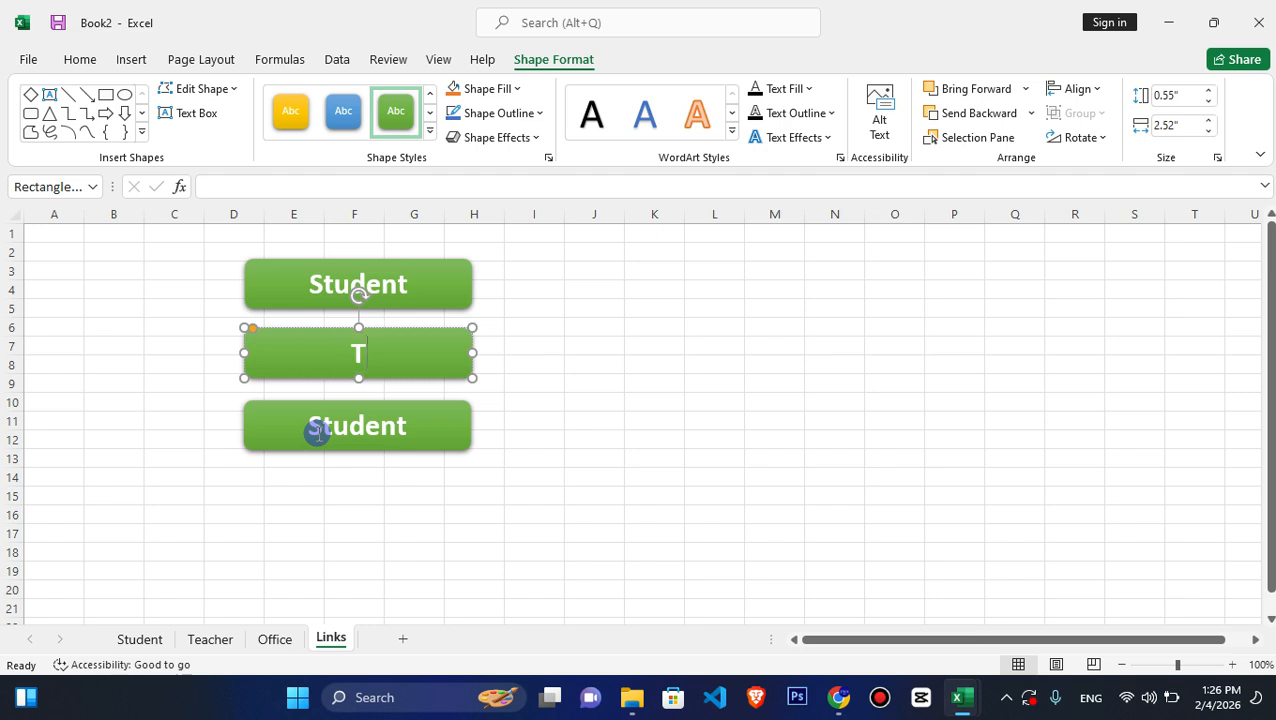
text(eacher)
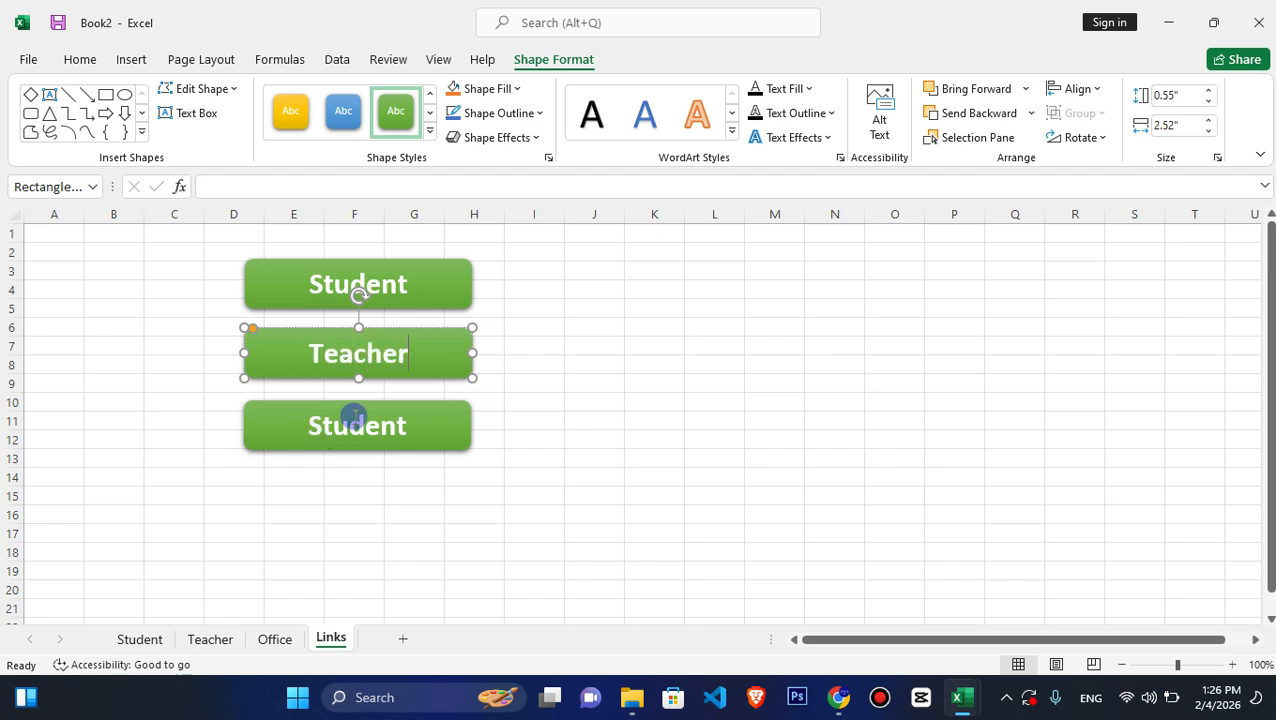
Change the lowest shape's text to Office and deselect it.
double_click(356, 425)
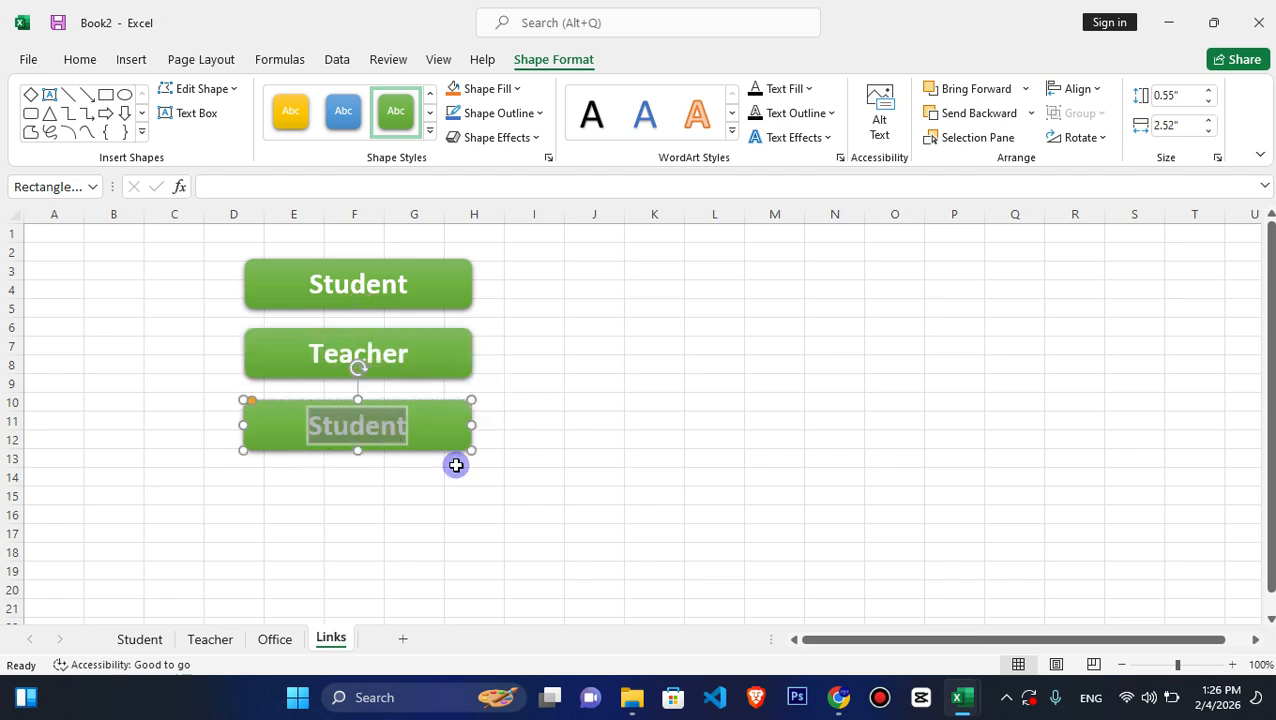
text(Ofi)
text(ice)
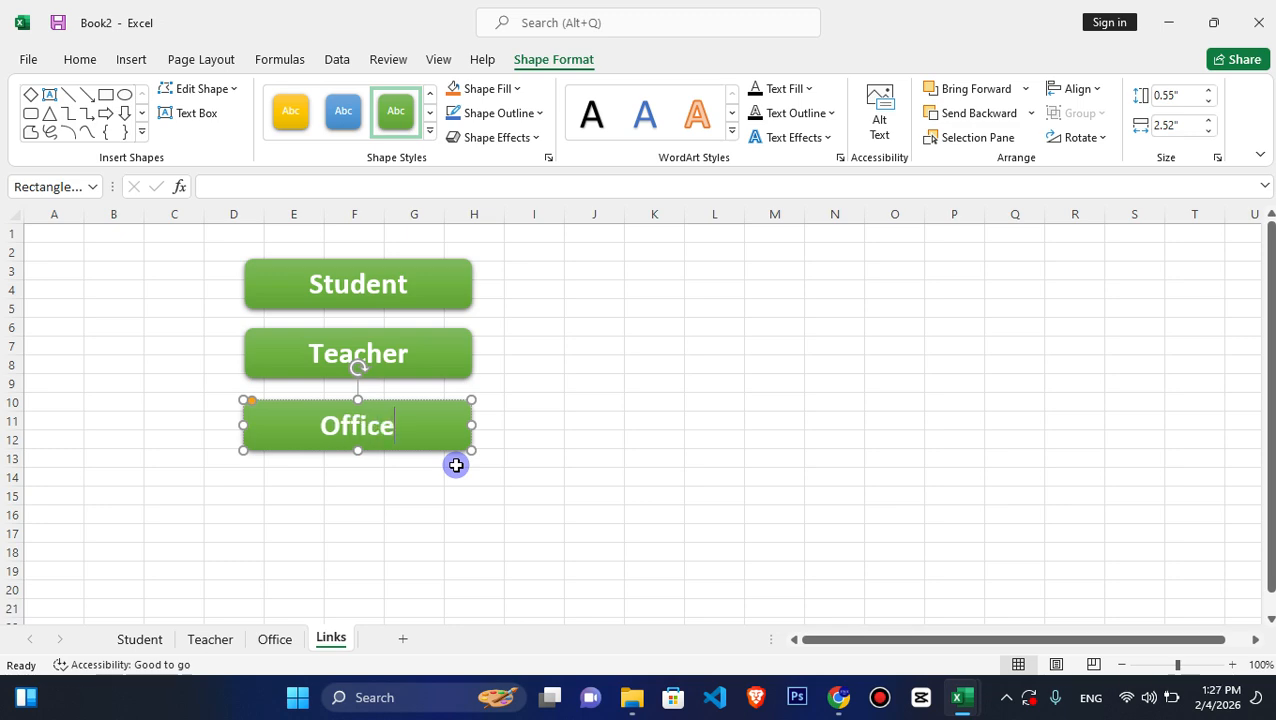
click(330, 531)
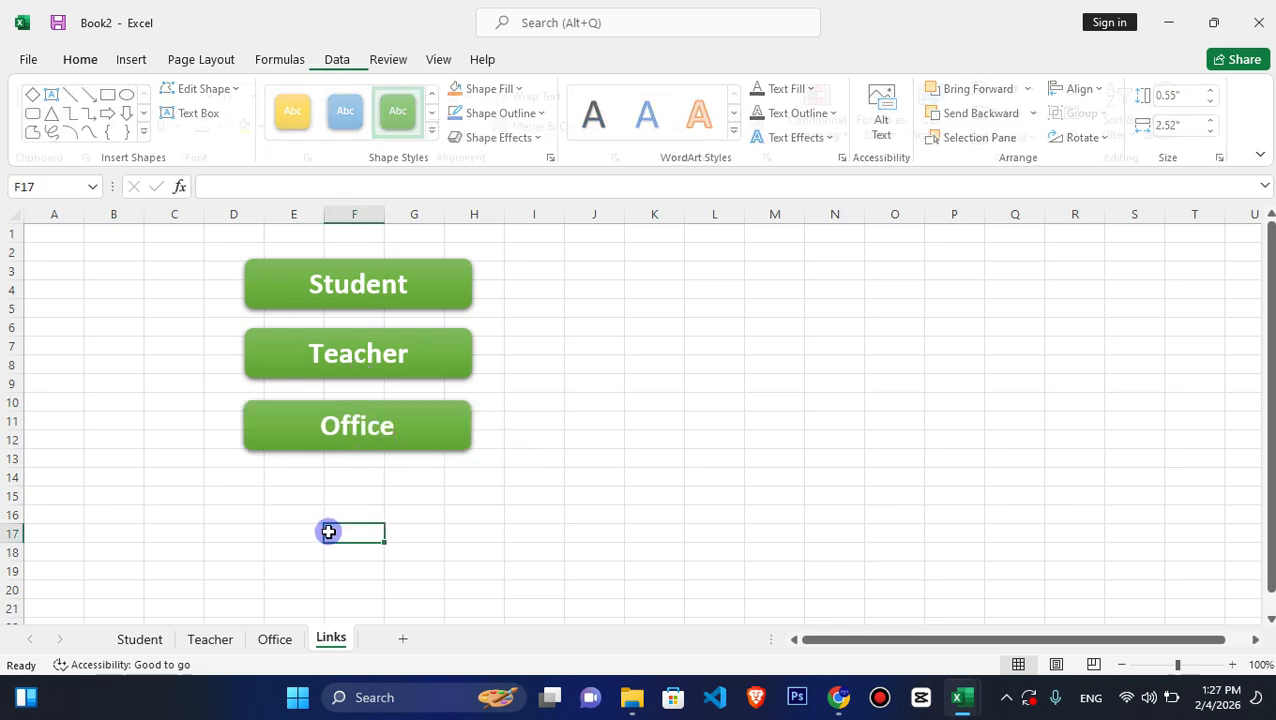
Record a macro for the Student shape, stored in This Workbook, that opens the Student sheet and selects cell A1.
click(390, 279)
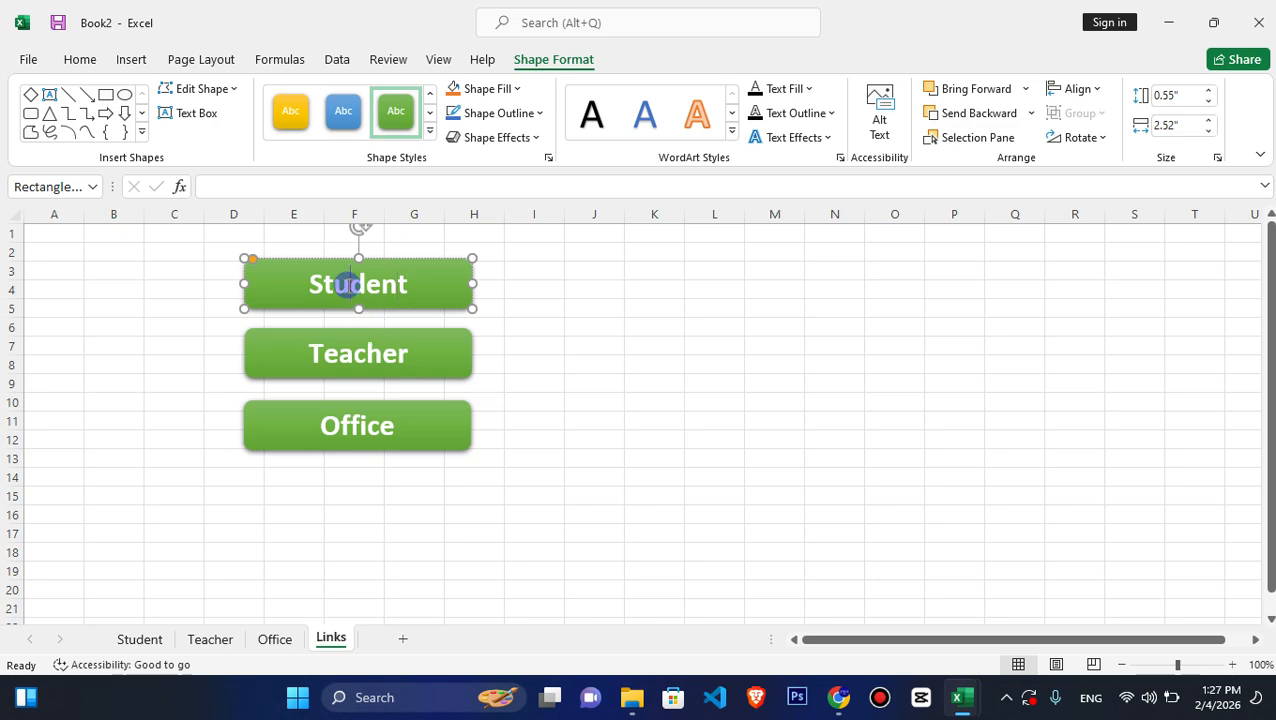
right_click(346, 285)
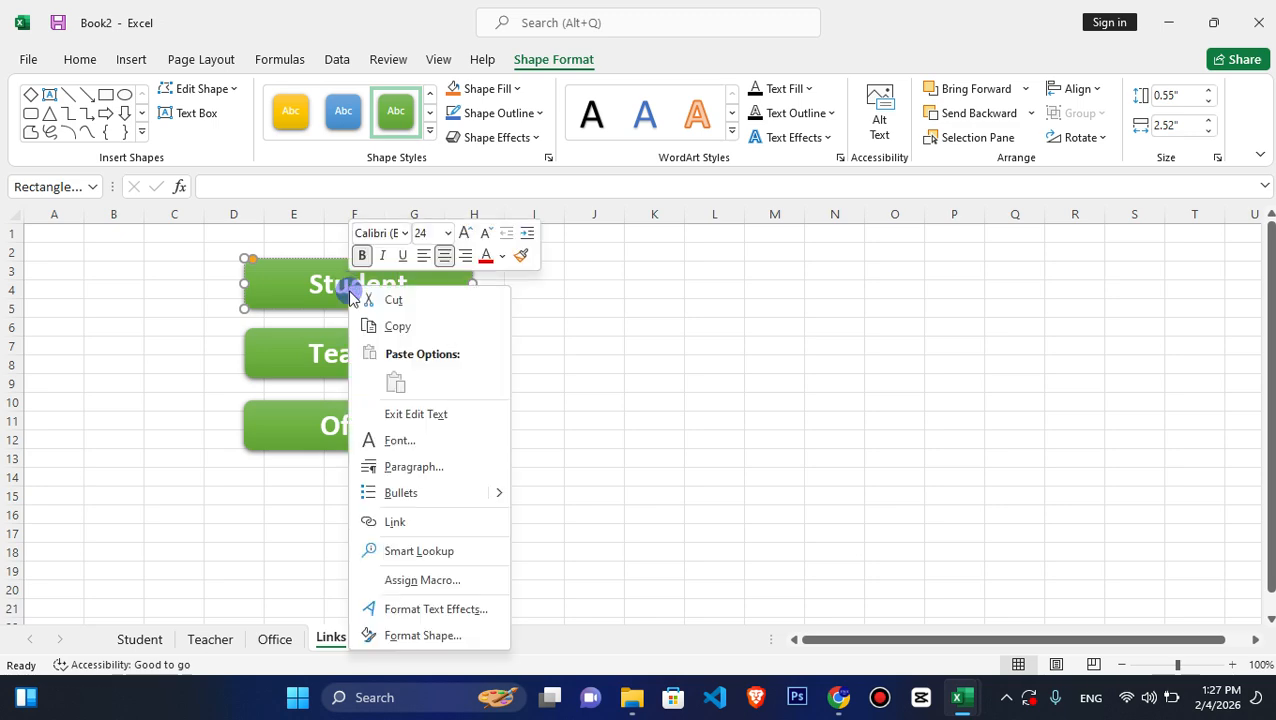
click(405, 584)
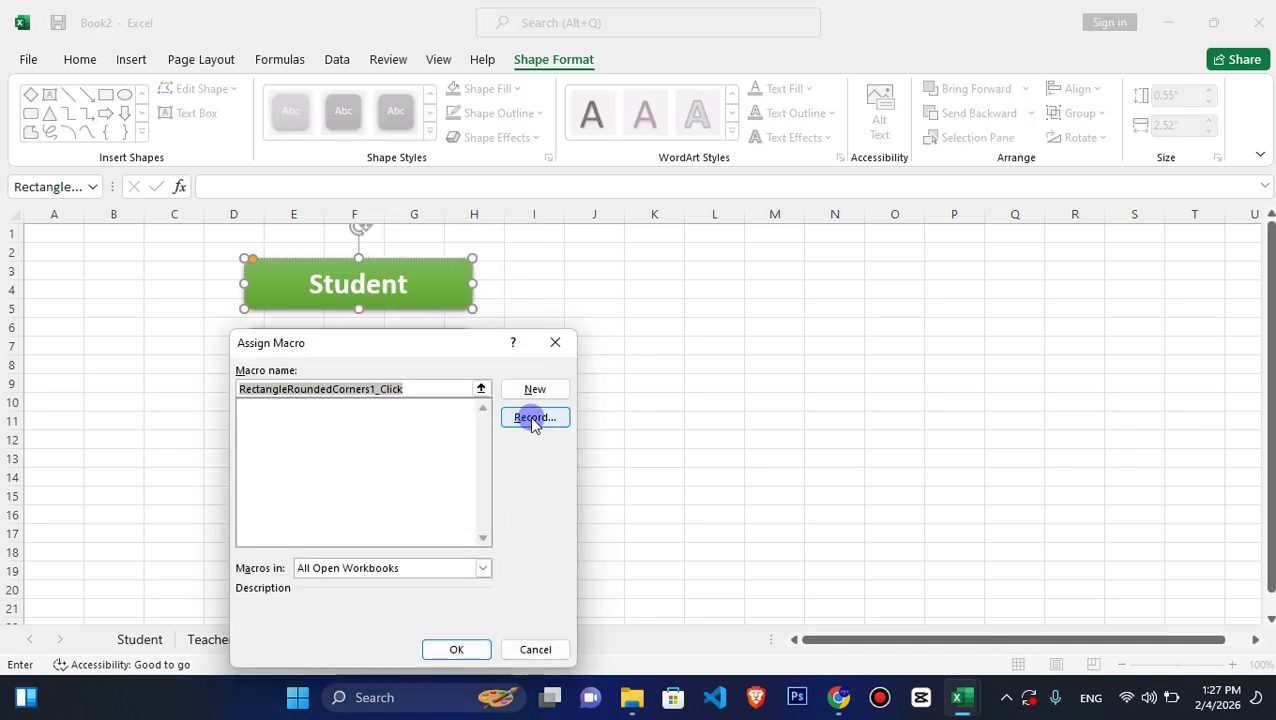
click(533, 418)
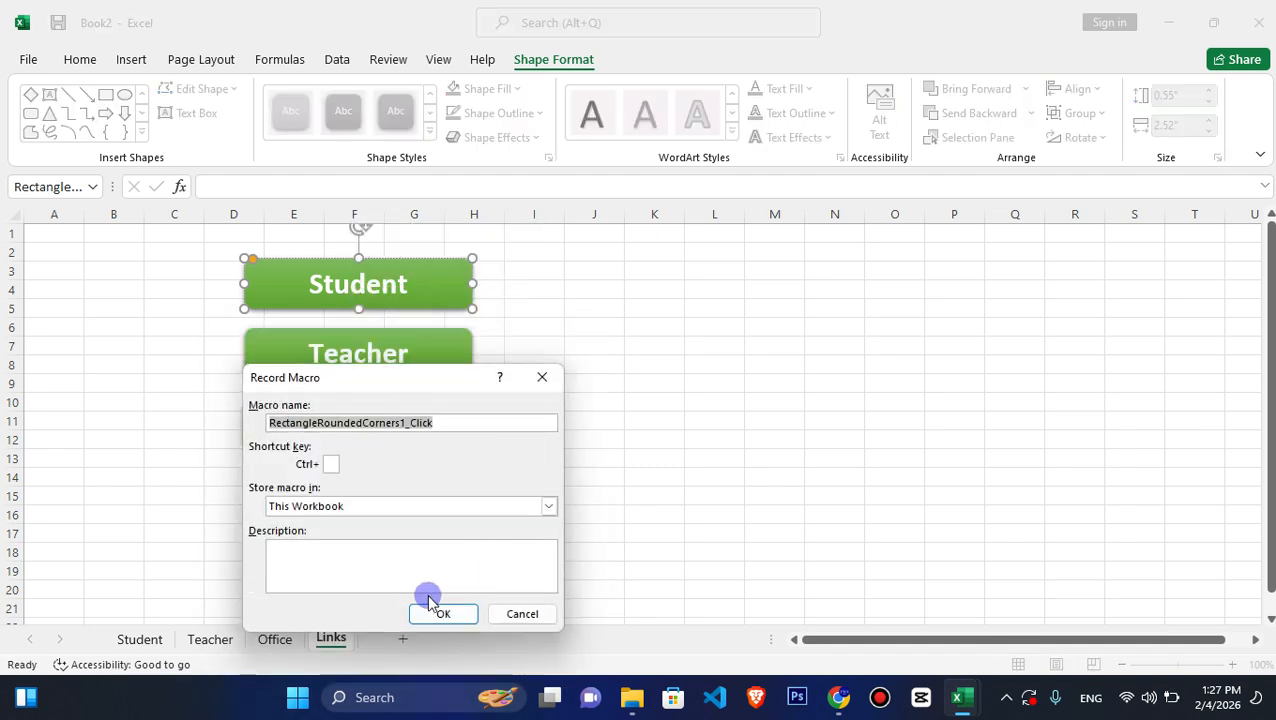
click(446, 618)
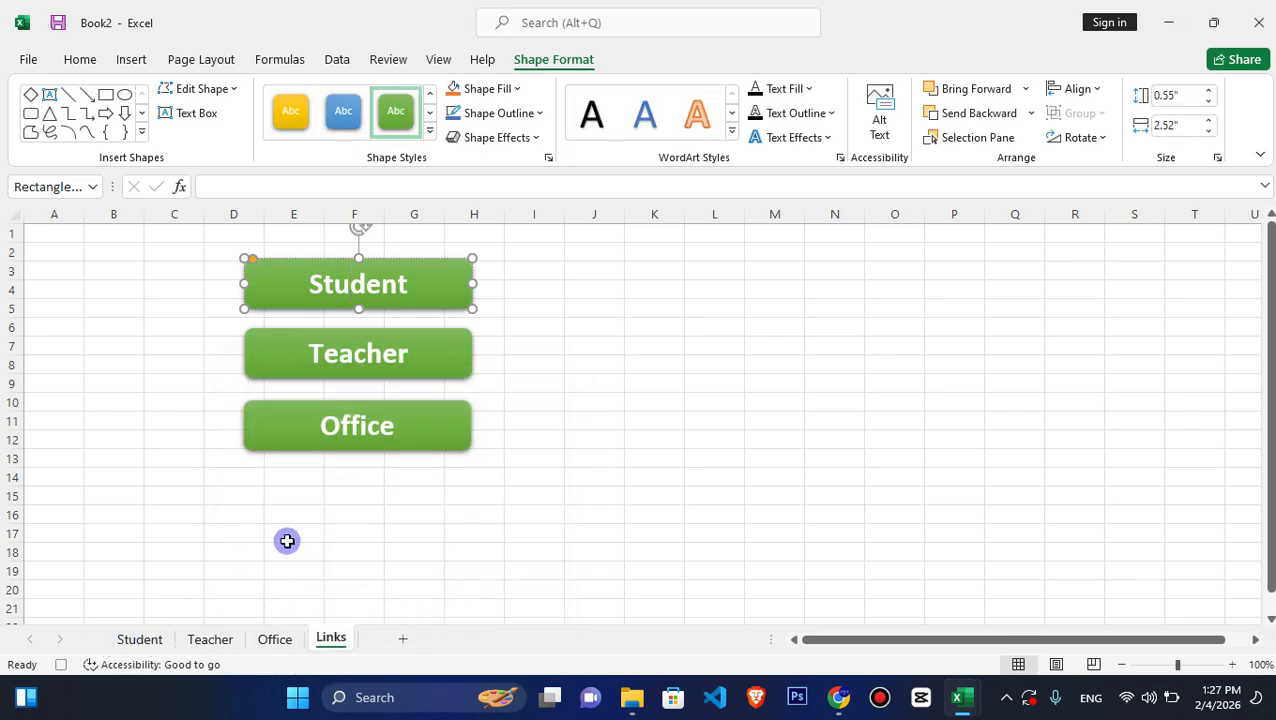
click(137, 645)
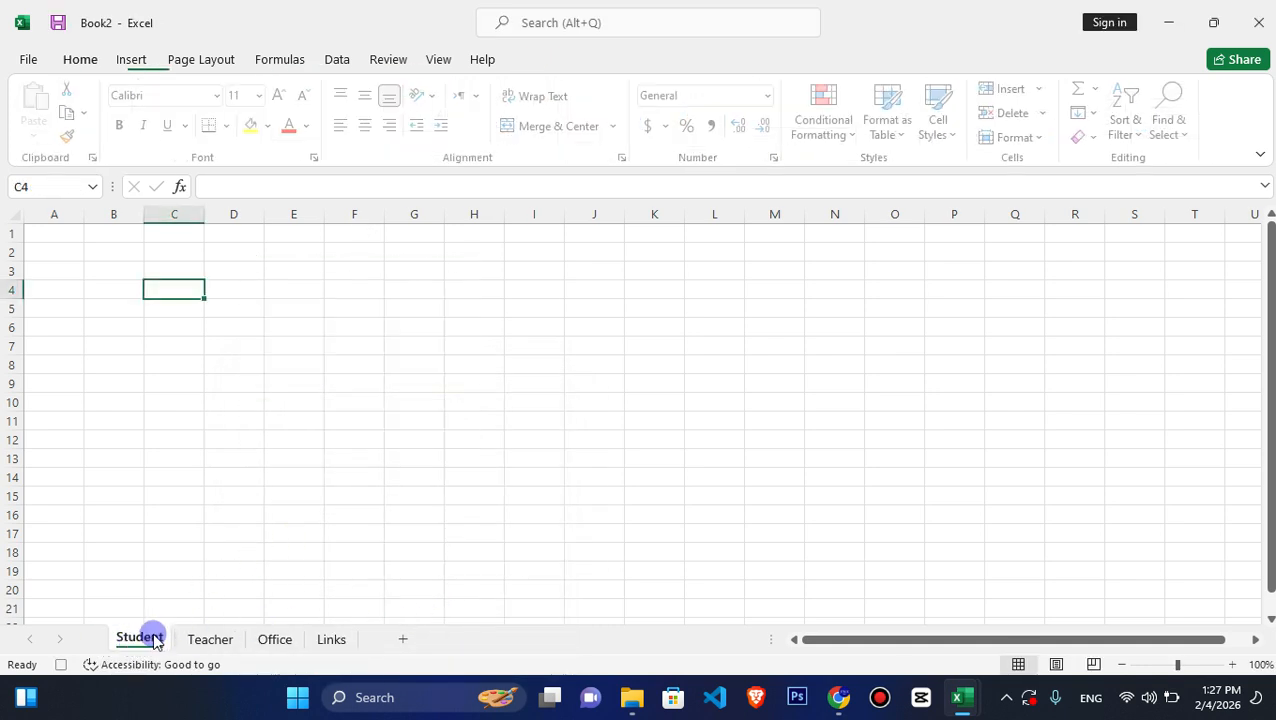
click(46, 233)
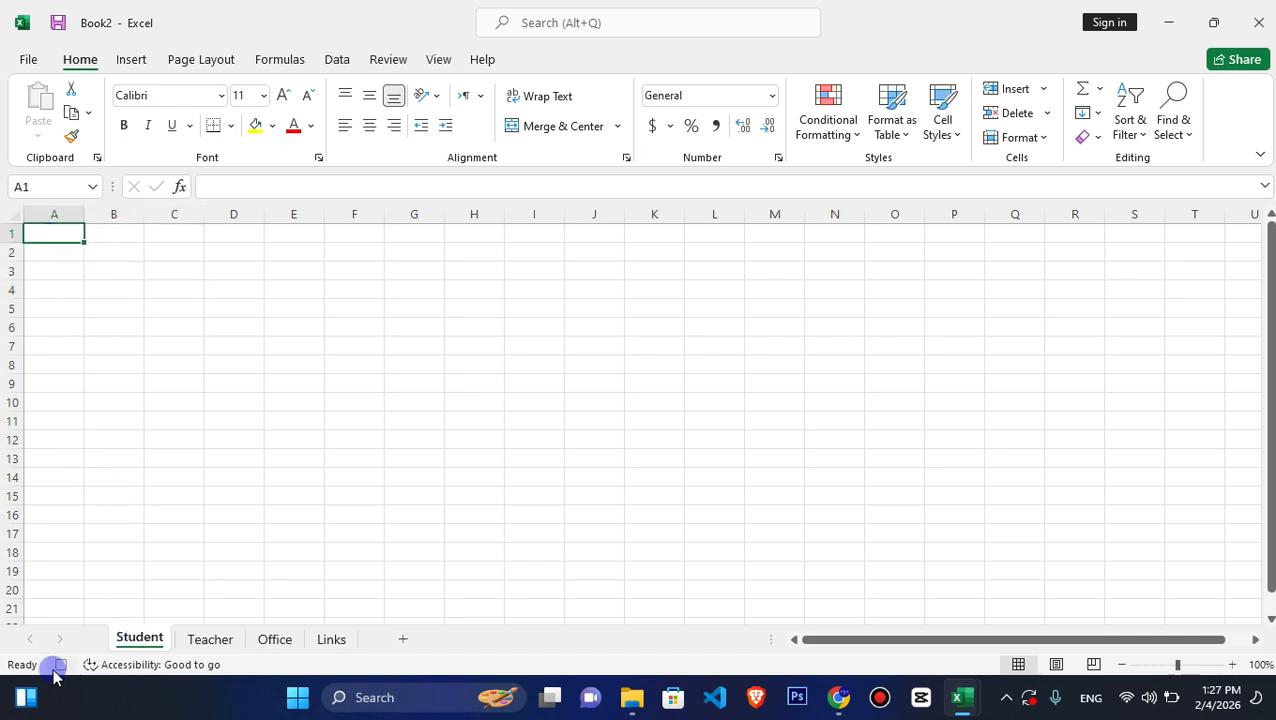
Return to the Links sheet, test the Student shape's macro, and go back to Links.
click(331, 639)
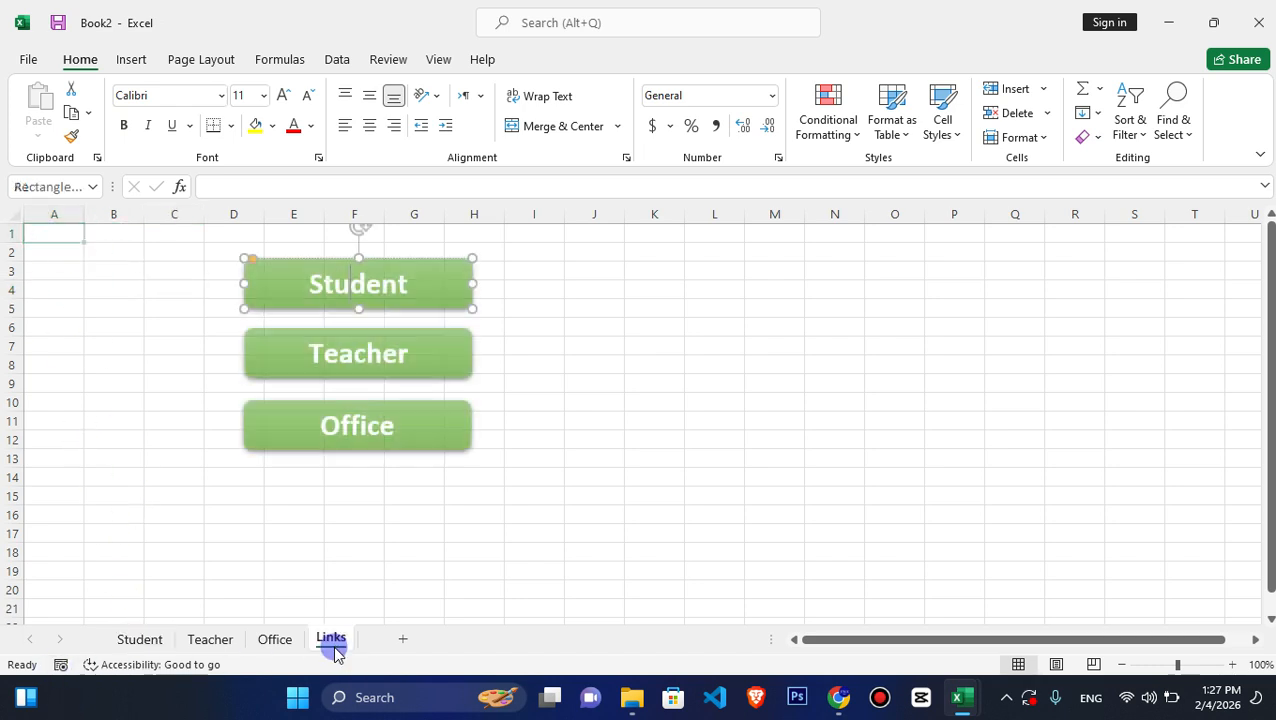
click(685, 285)
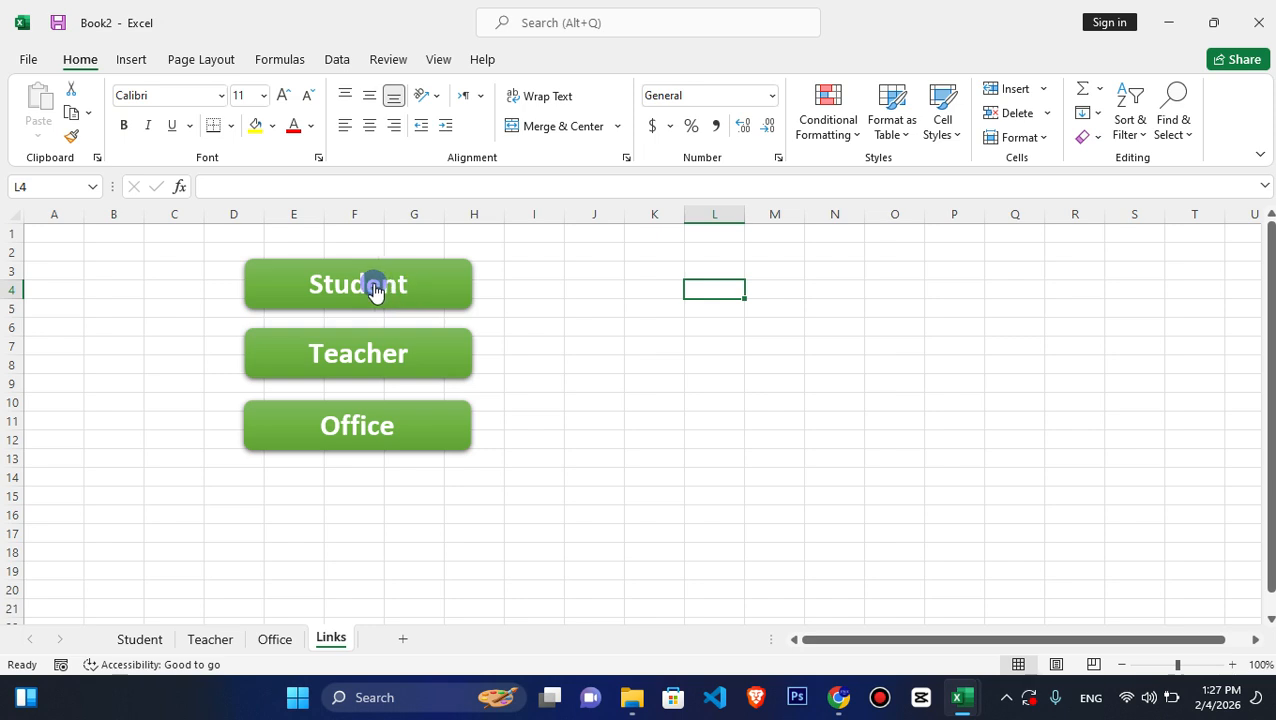
click(374, 289)
click(140, 632)
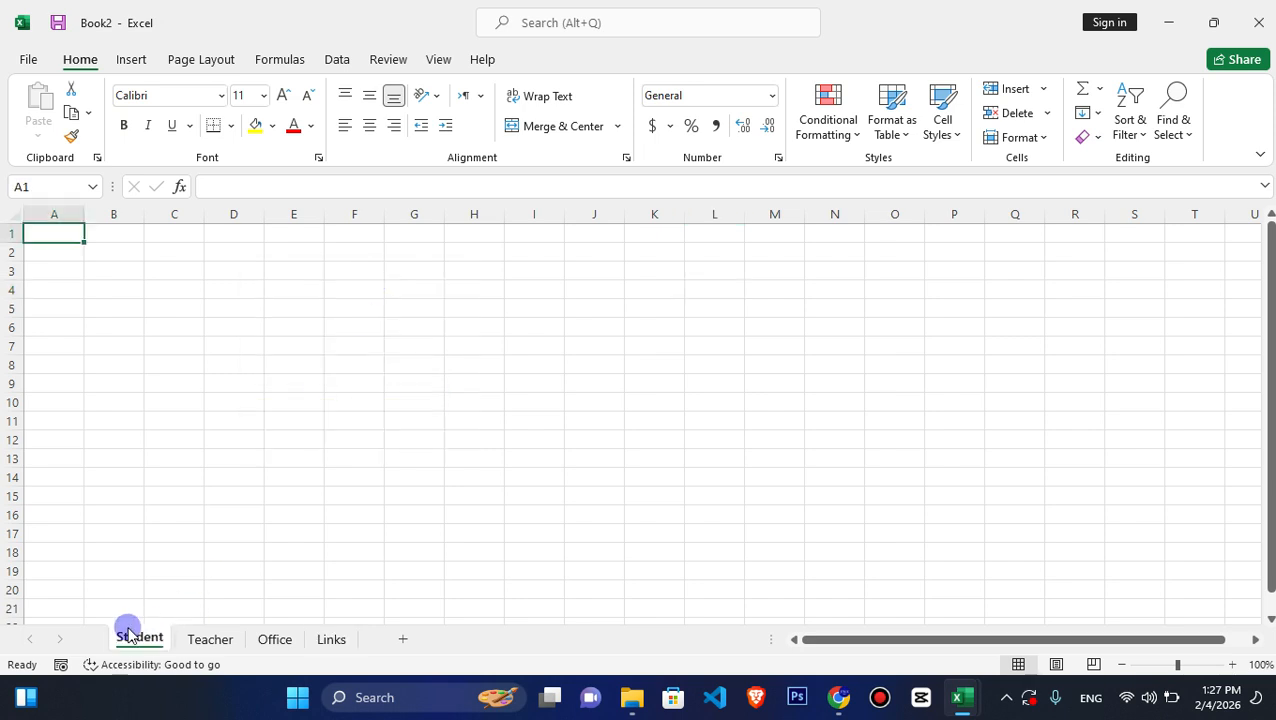
click(327, 638)
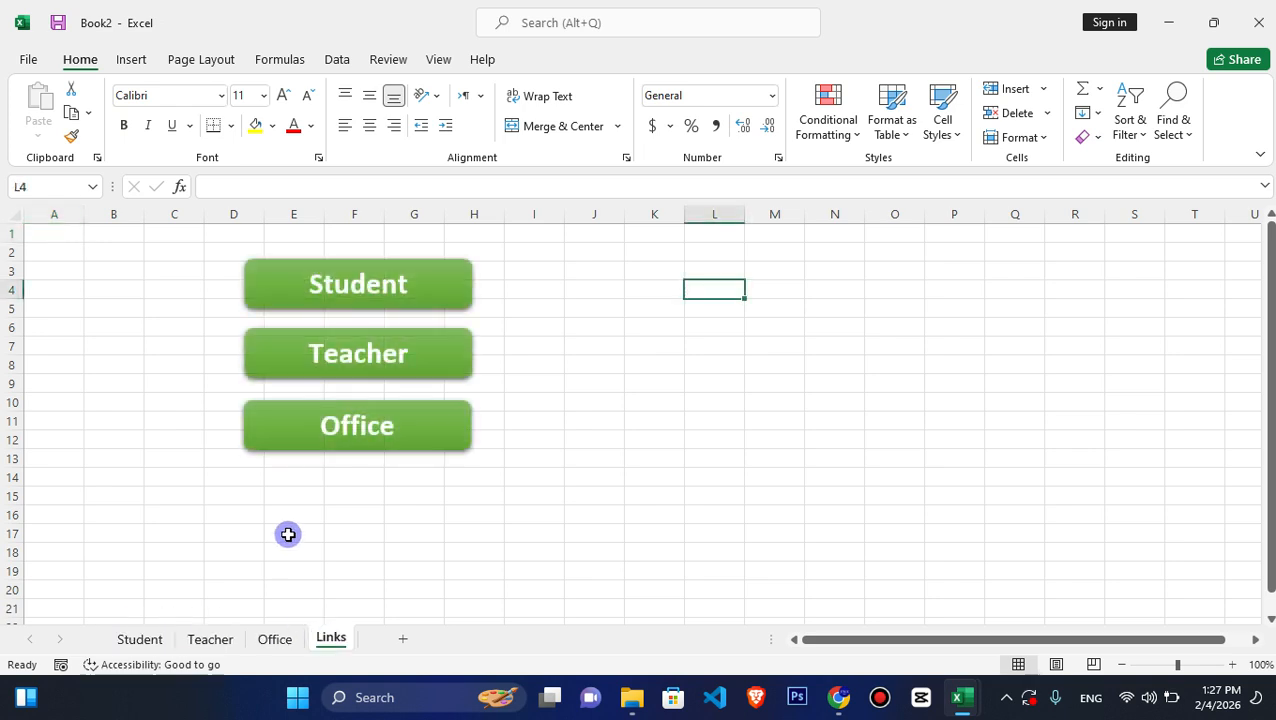
Record a macro for the Teacher shape, stored in This Workbook, that opens the Teacher sheet, and stop recording.
right_click(361, 358)
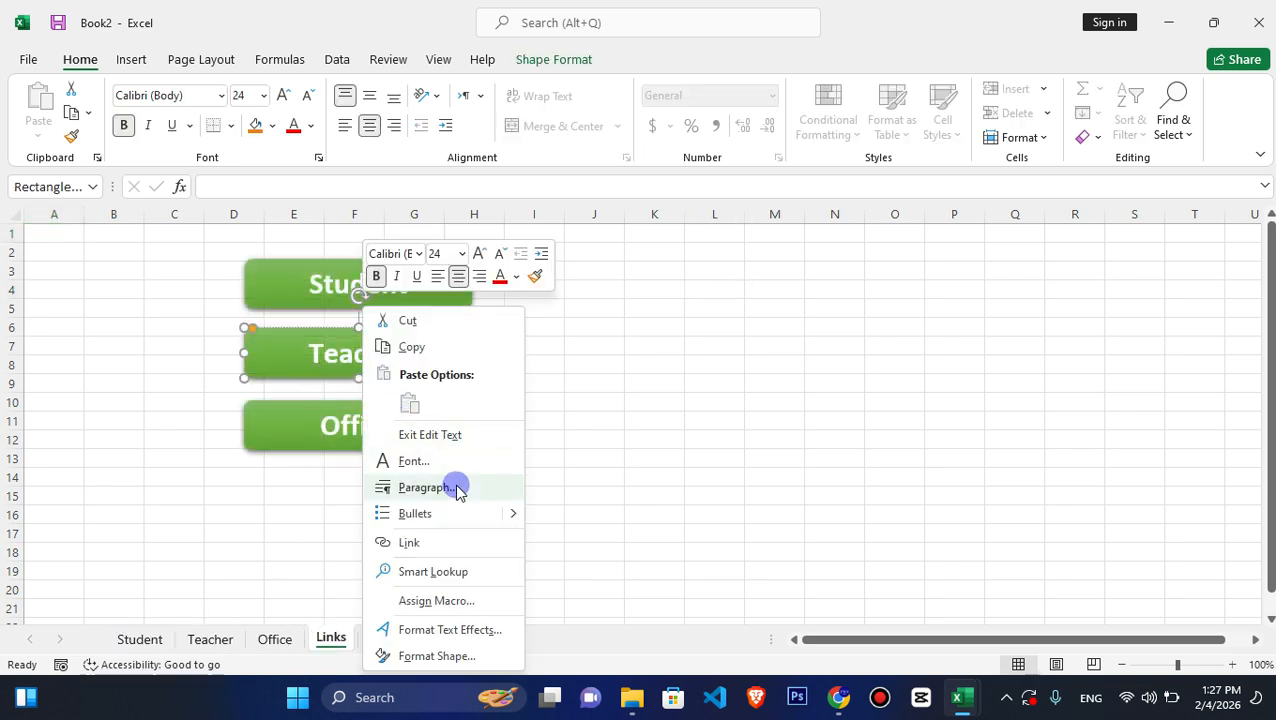
click(430, 600)
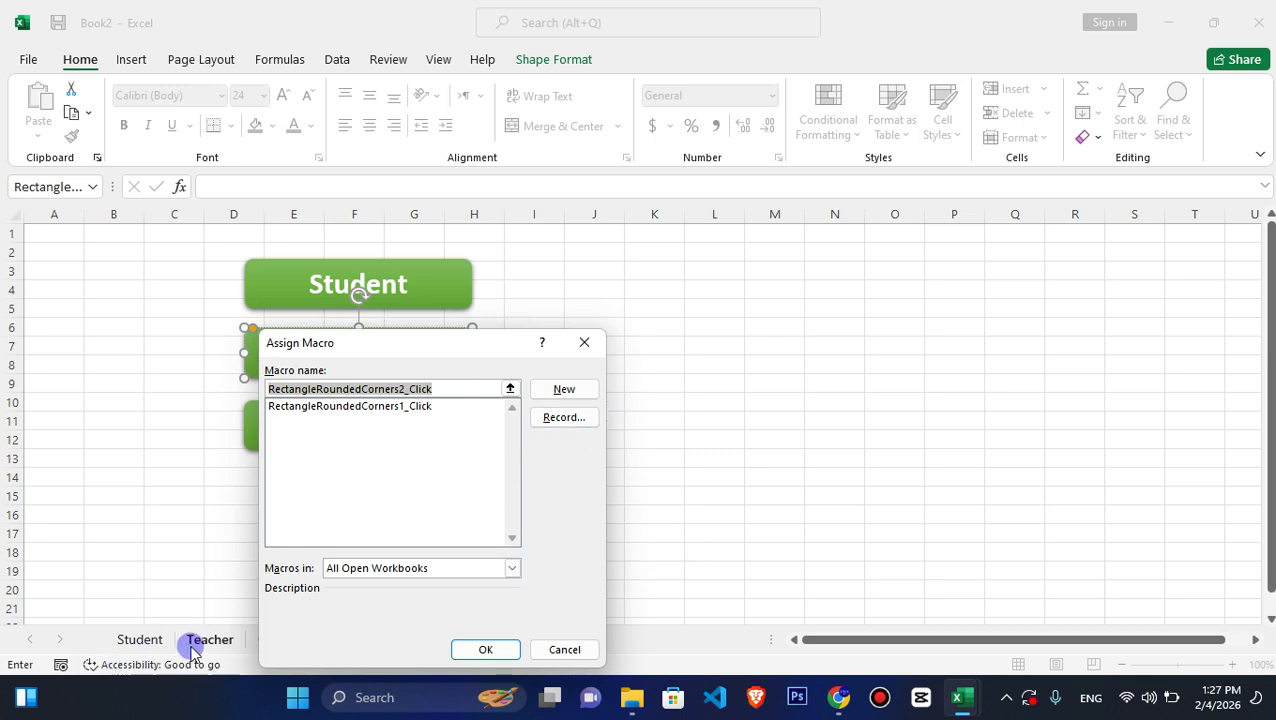
click(575, 425)
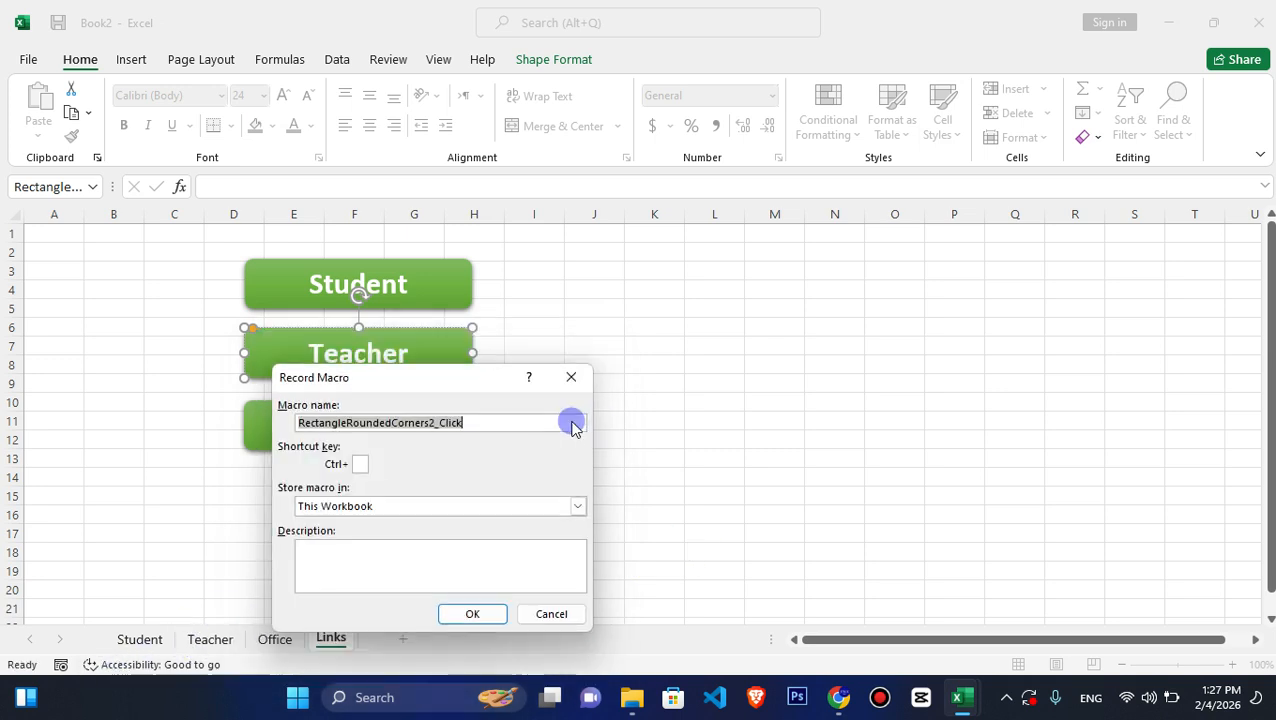
click(474, 613)
click(214, 641)
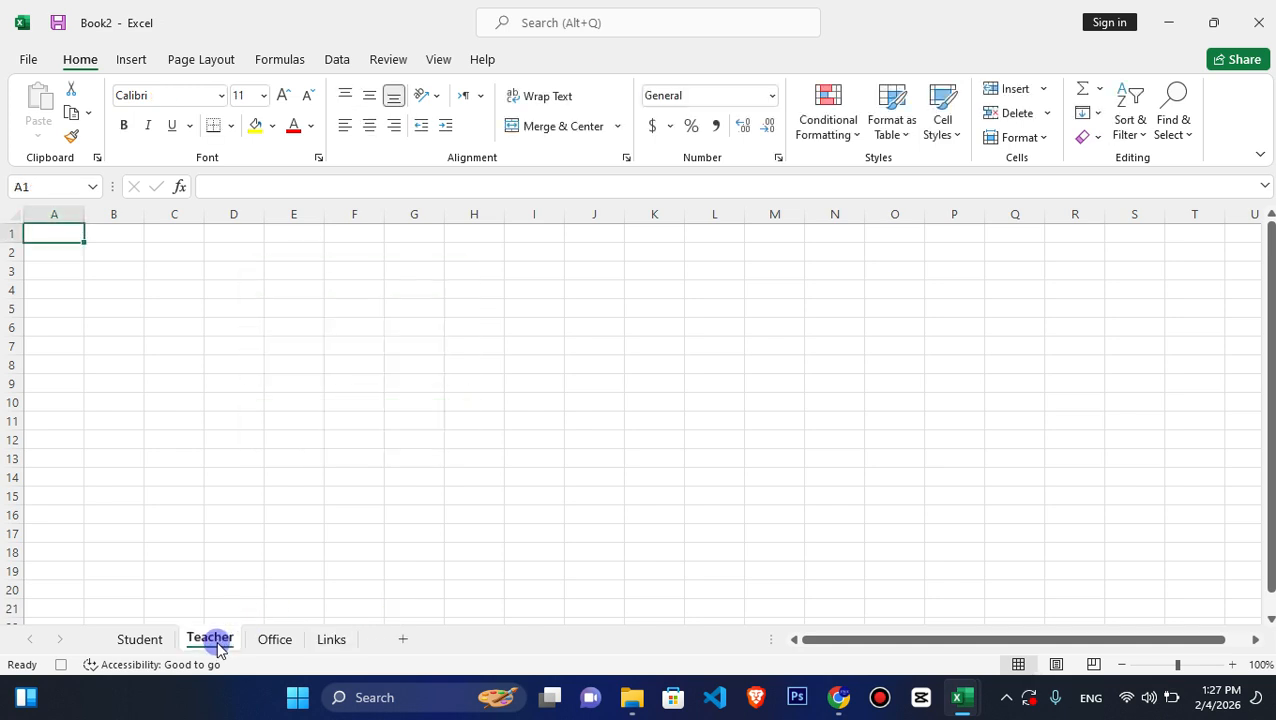
click(58, 667)
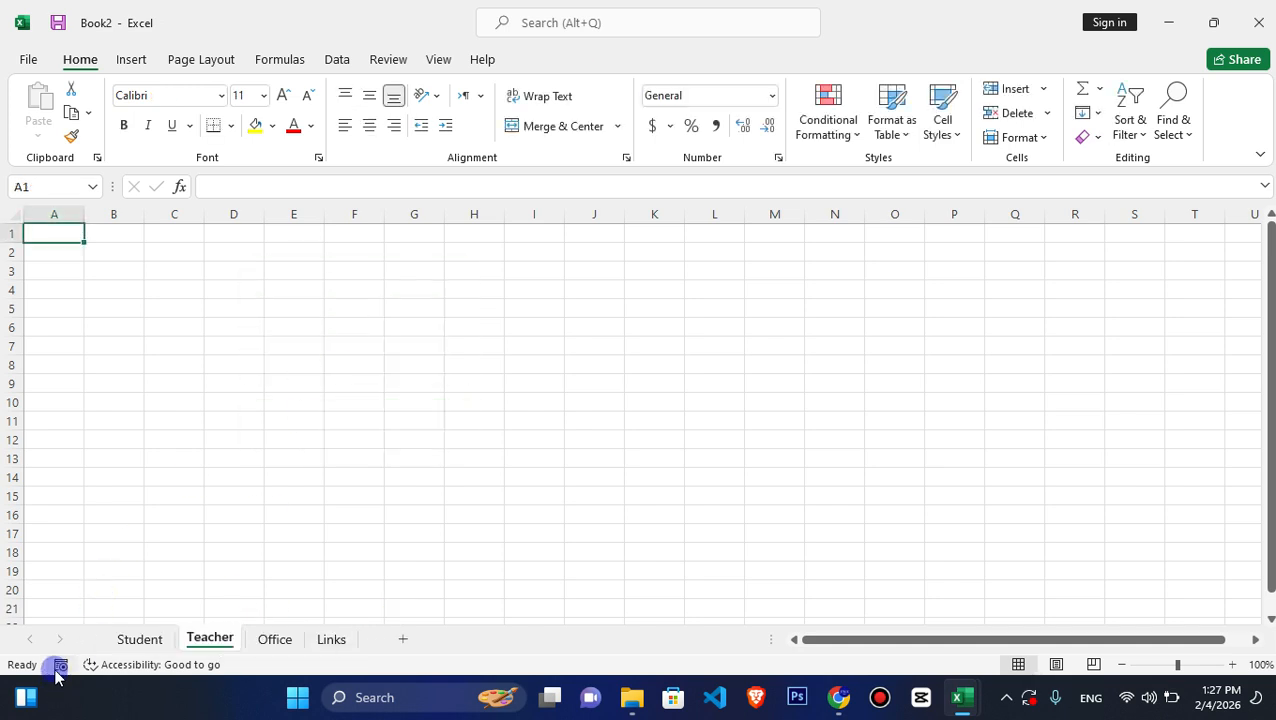
Record a macro for the Office shape on the Links sheet, stored in This Workbook, that opens the Office sheet, and stop recording.
click(285, 640)
click(332, 639)
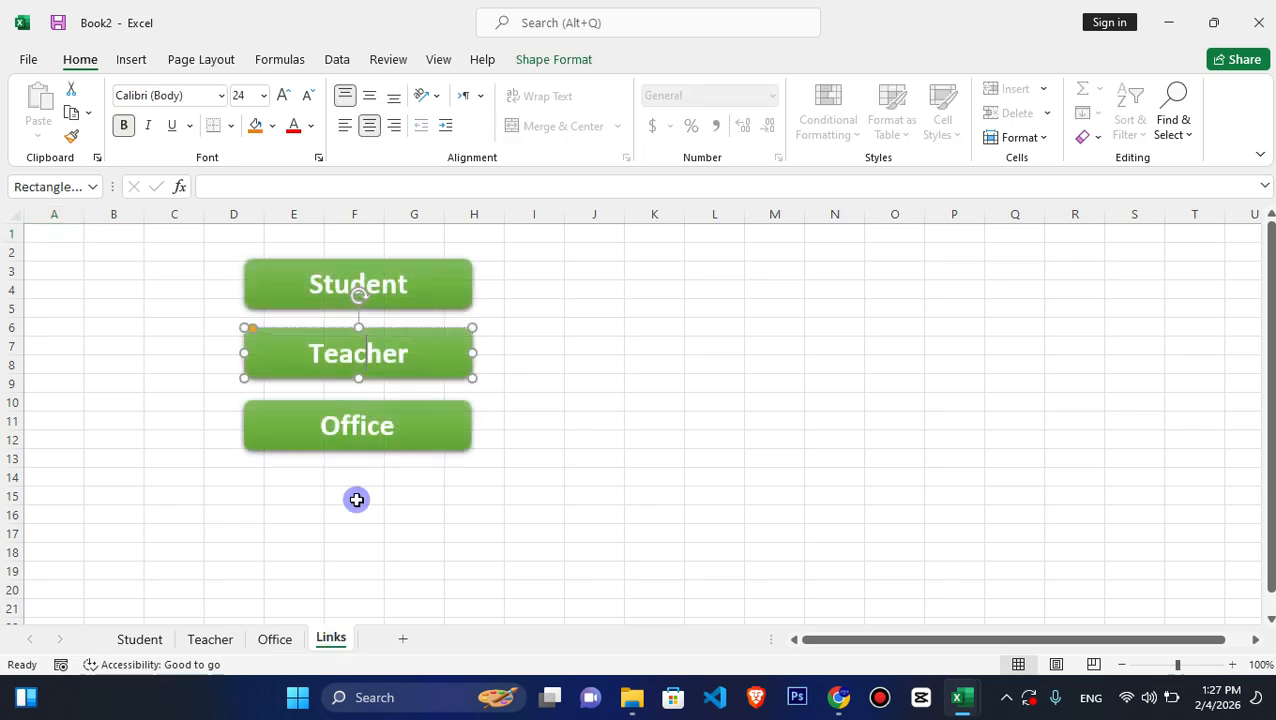
click(433, 433)
right_click(372, 428)
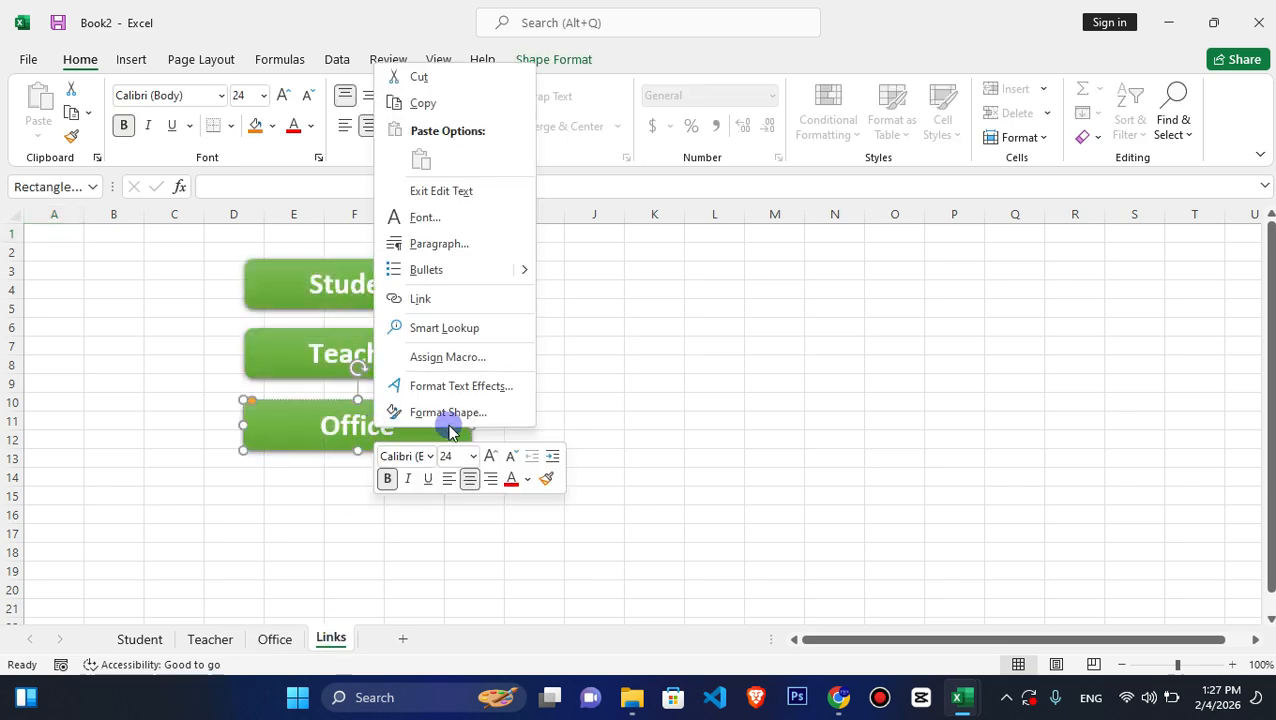
click(450, 357)
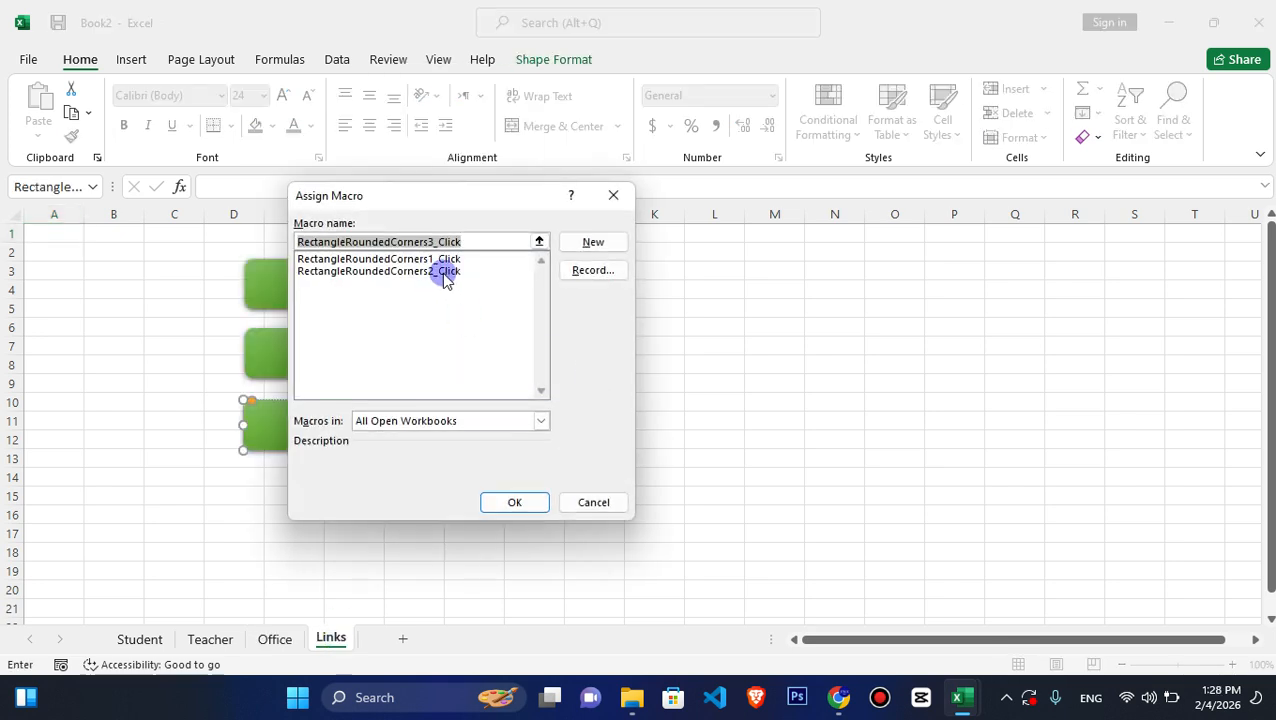
click(593, 270)
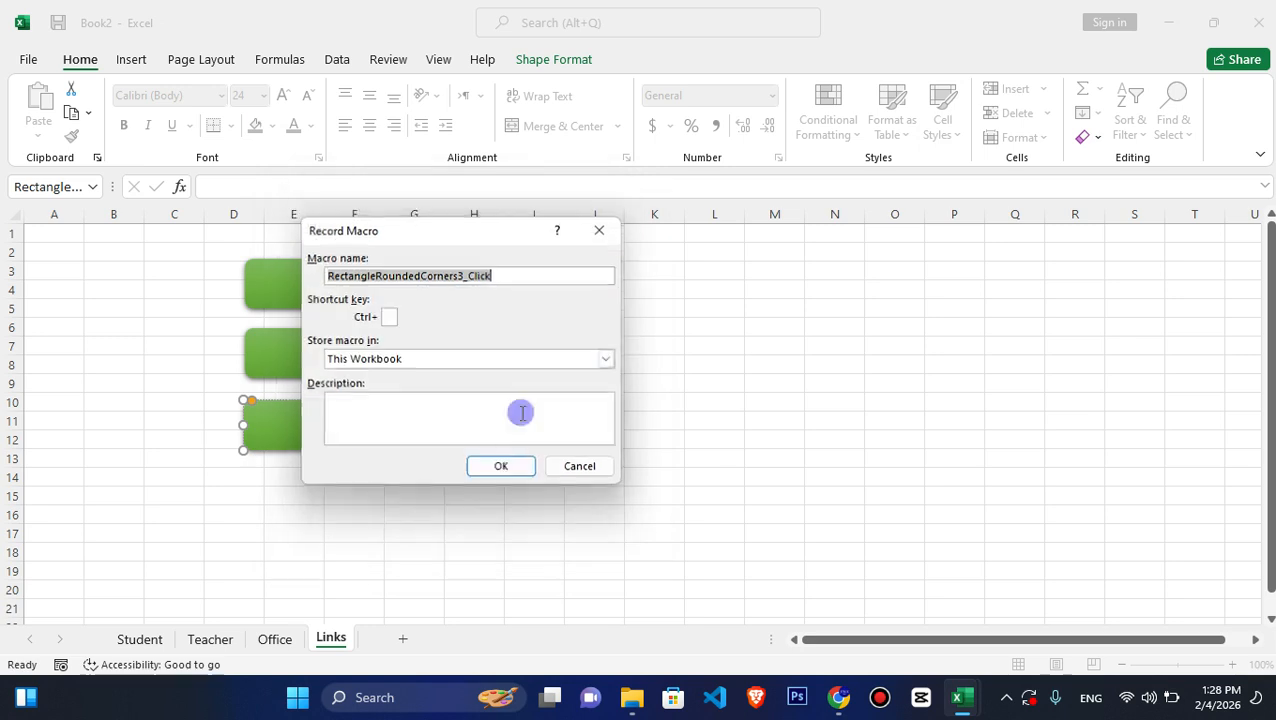
click(497, 467)
click(270, 638)
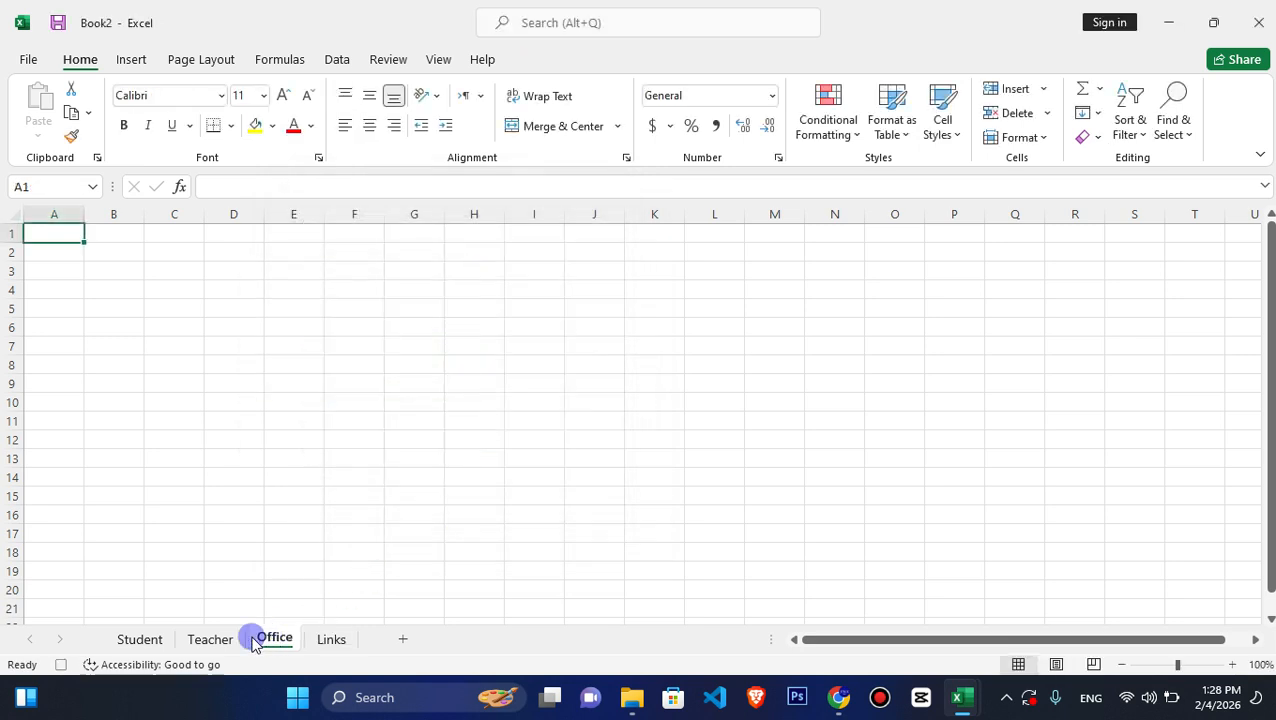
click(57, 668)
Test the Teacher, Office and Student shapes' macros in turn, returning to the Links sheet before each one.
click(331, 639)
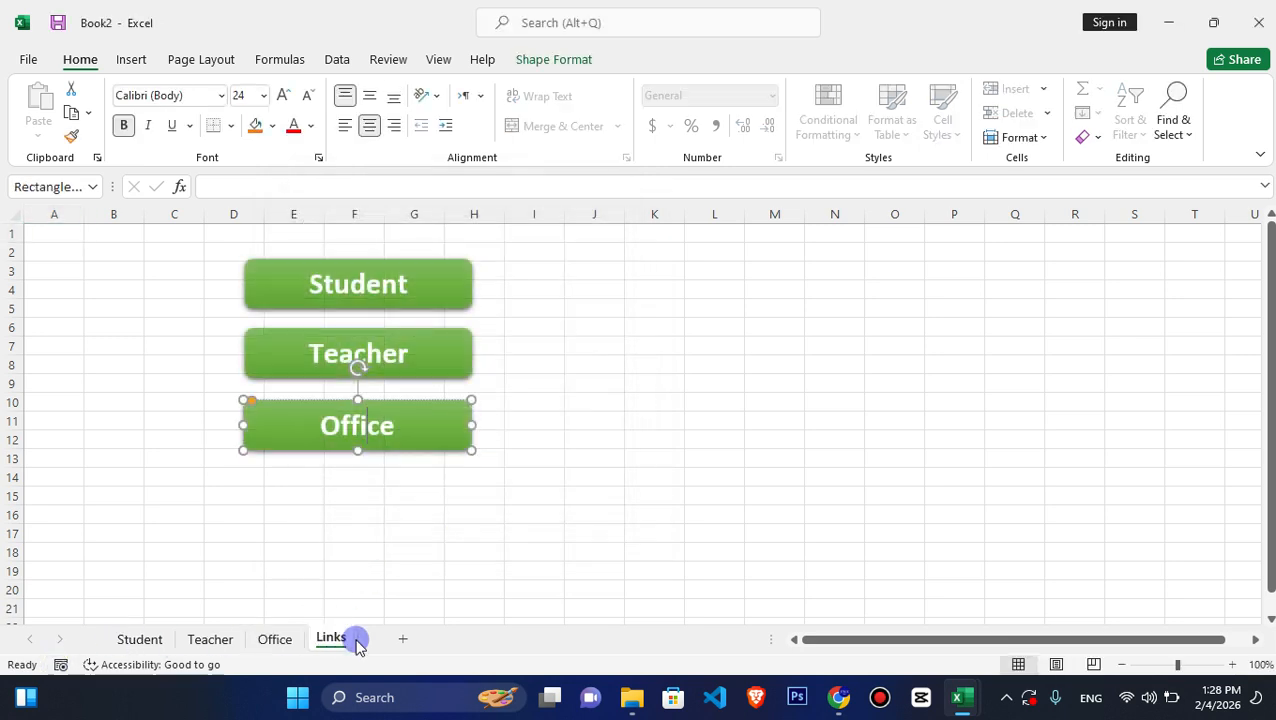
click(670, 367)
click(394, 357)
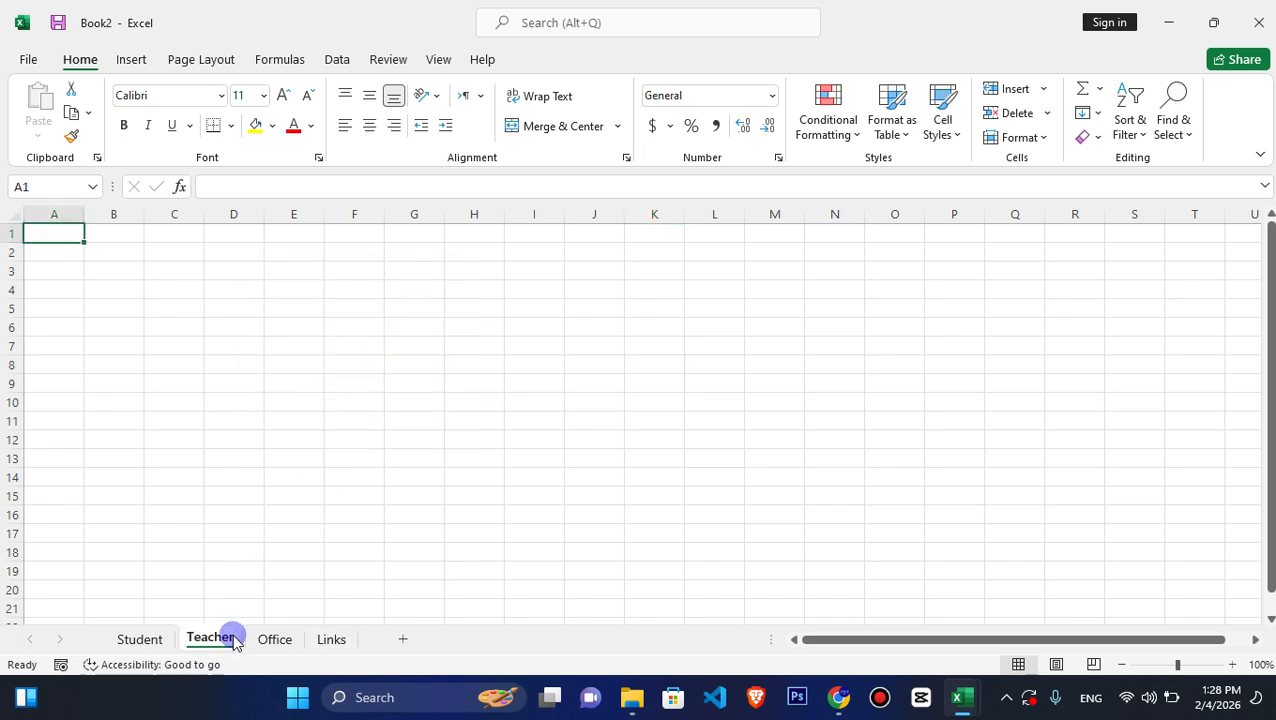
click(331, 639)
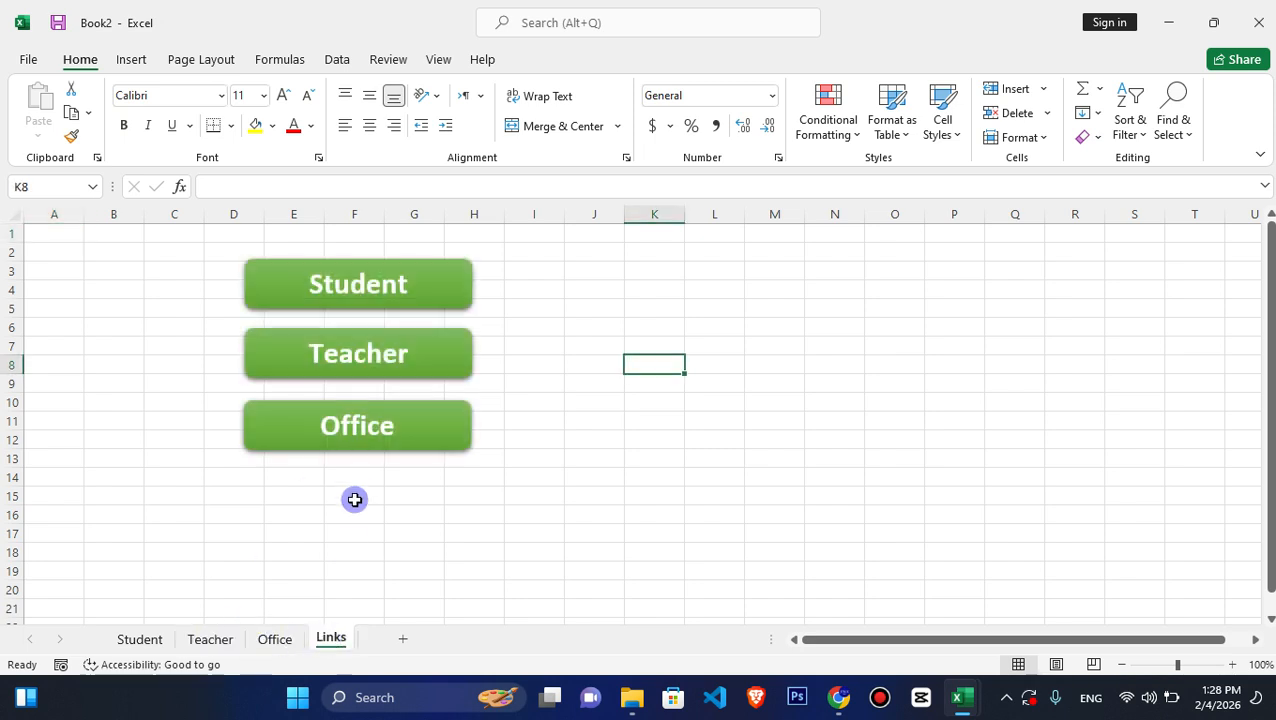
click(339, 432)
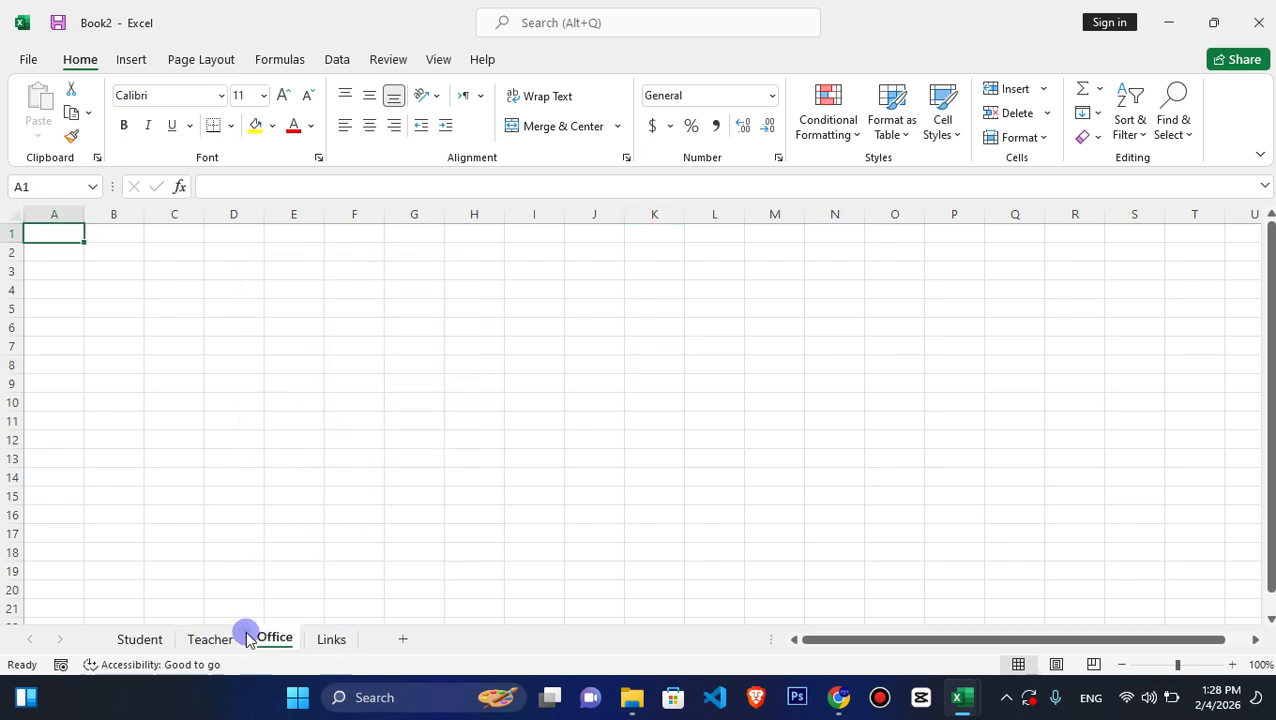
click(331, 639)
click(379, 295)
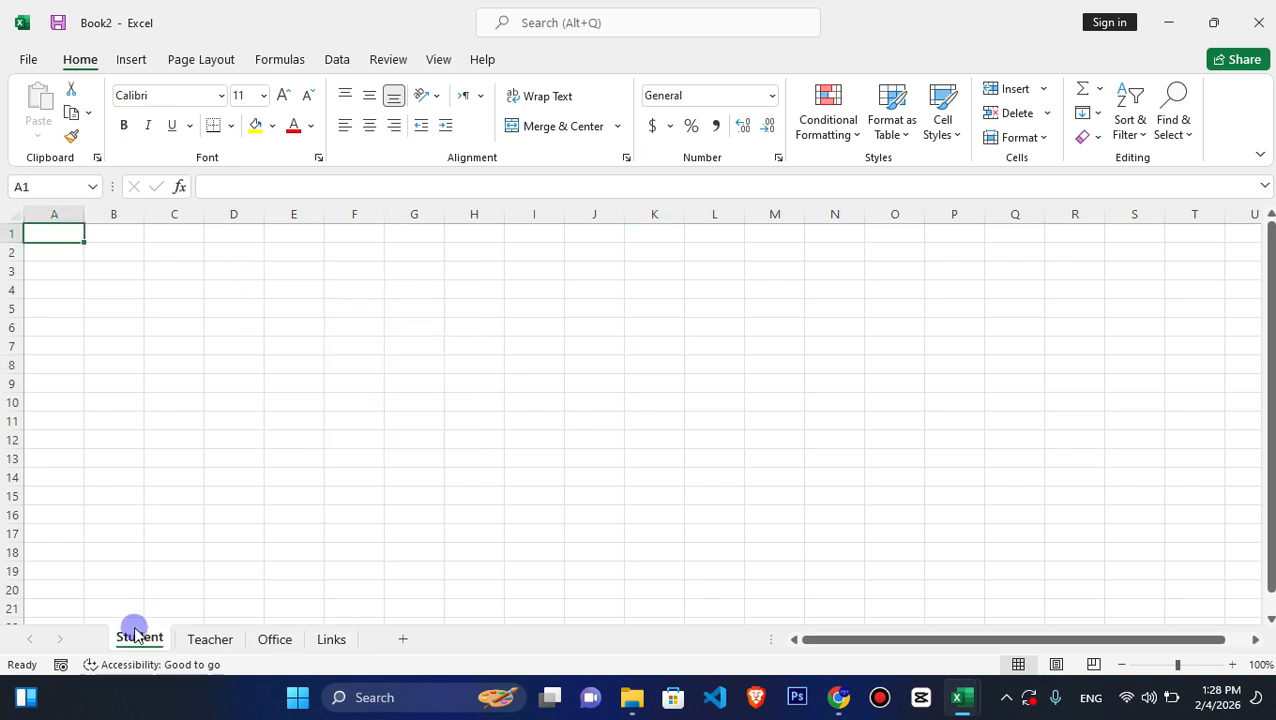
View the shapes gallery from the Student sheet, and open and close the icon library without inserting anything.
click(128, 60)
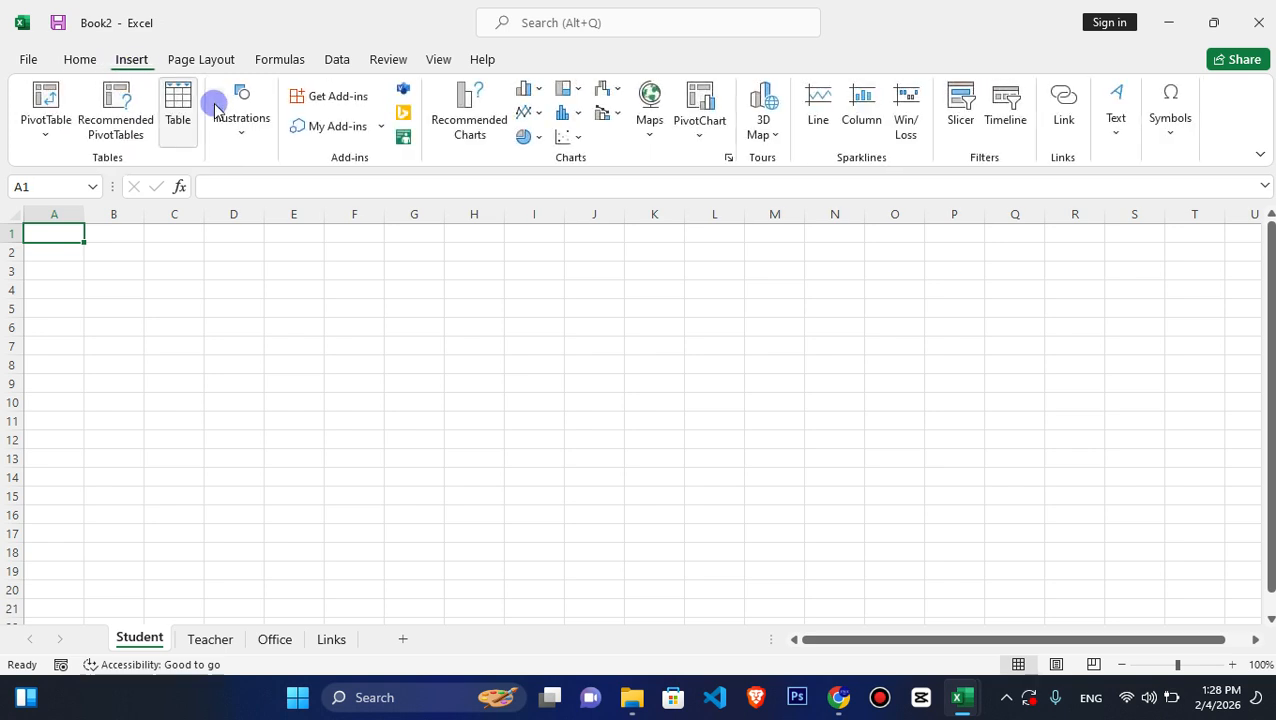
click(224, 121)
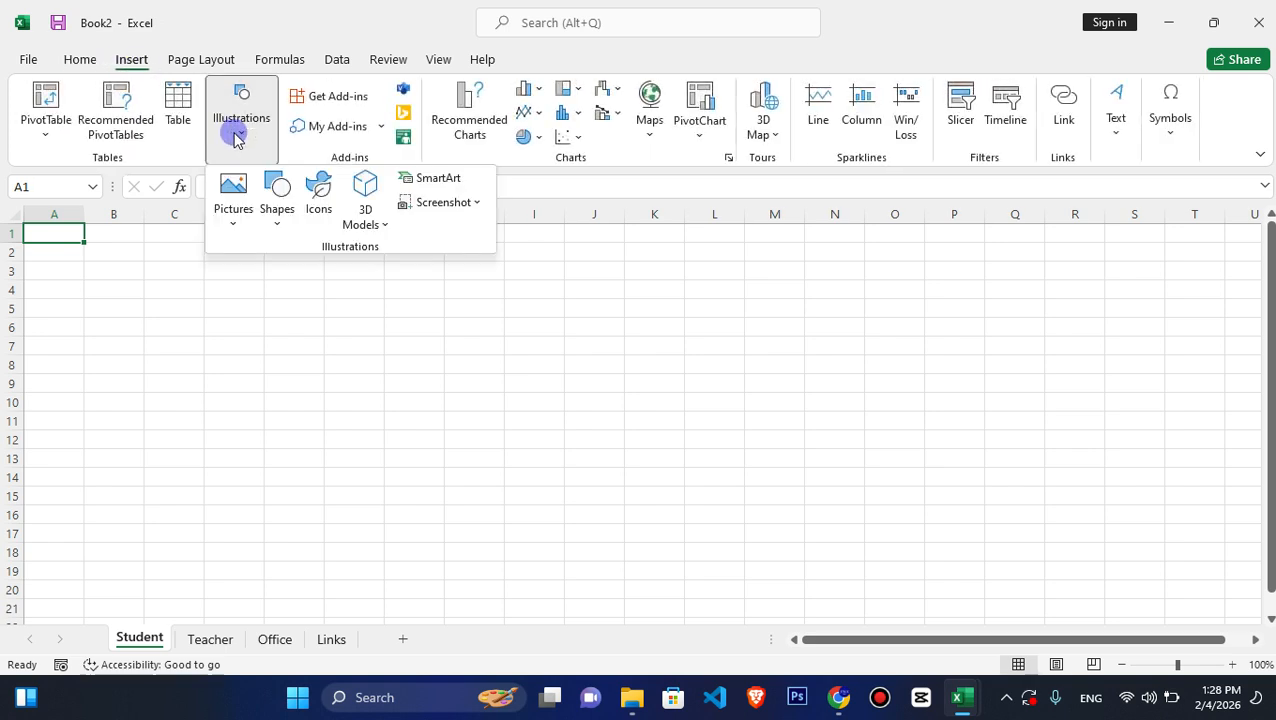
click(284, 228)
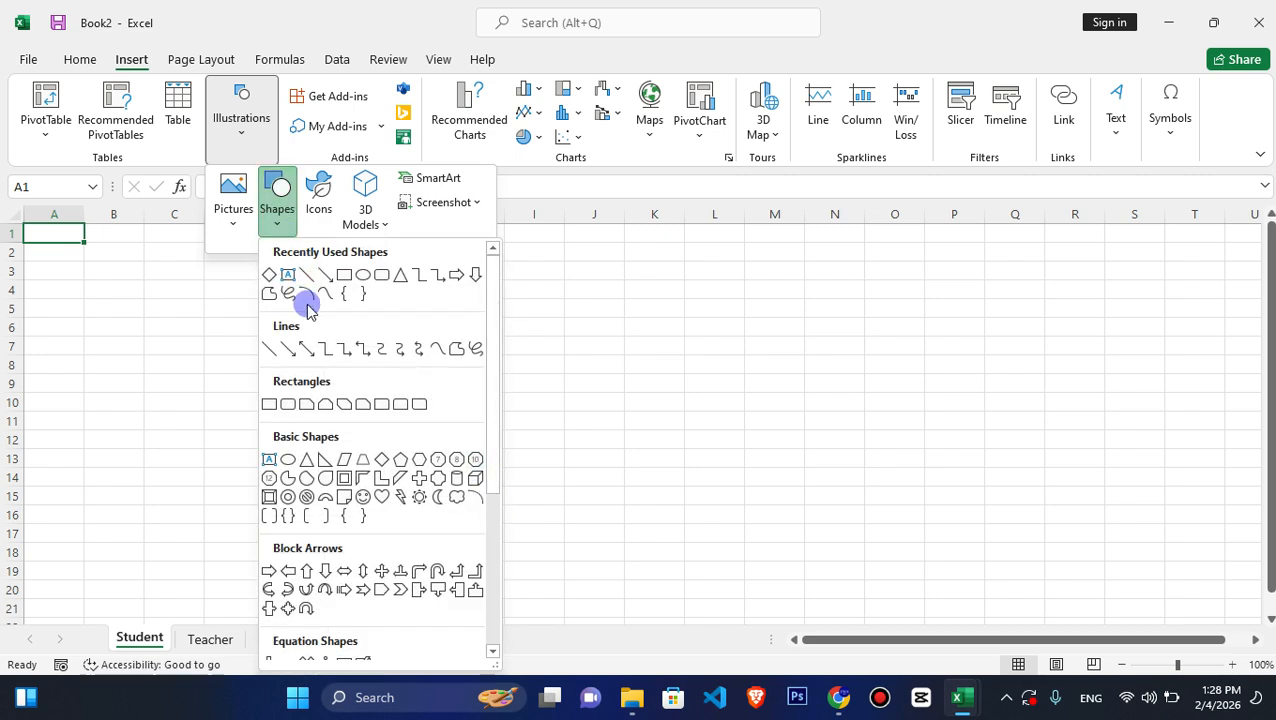
click(279, 207)
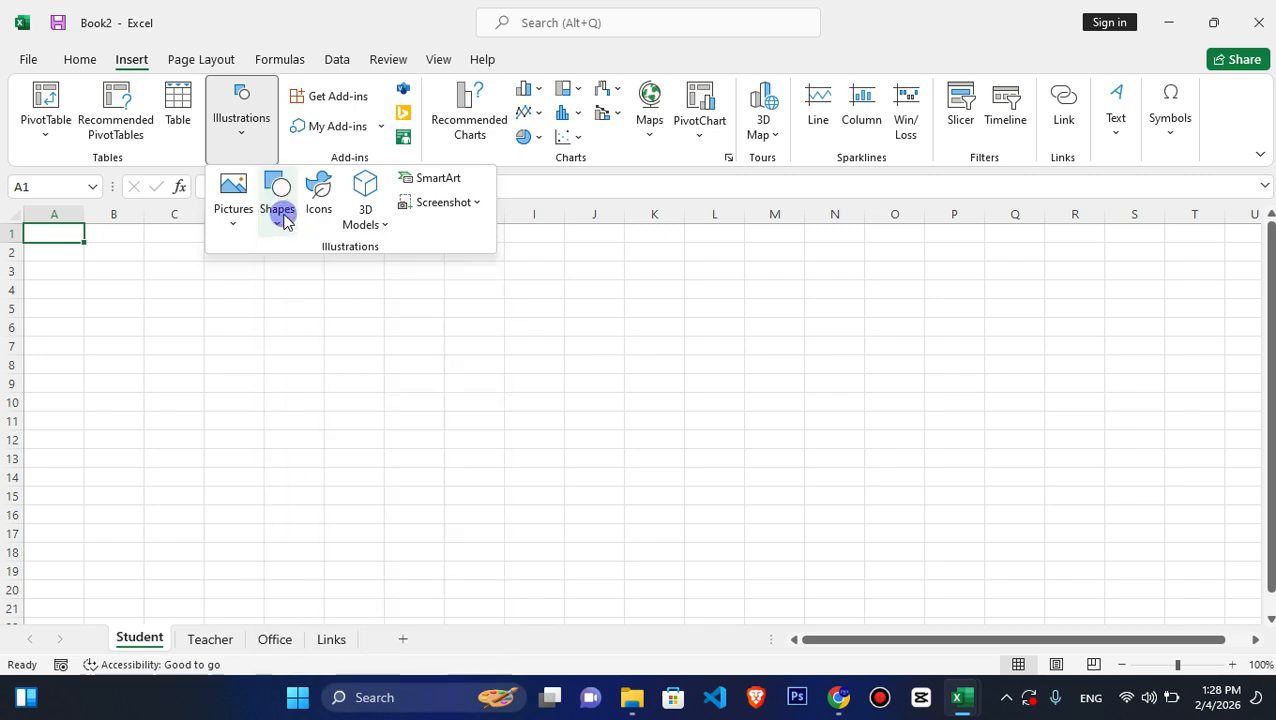
click(320, 198)
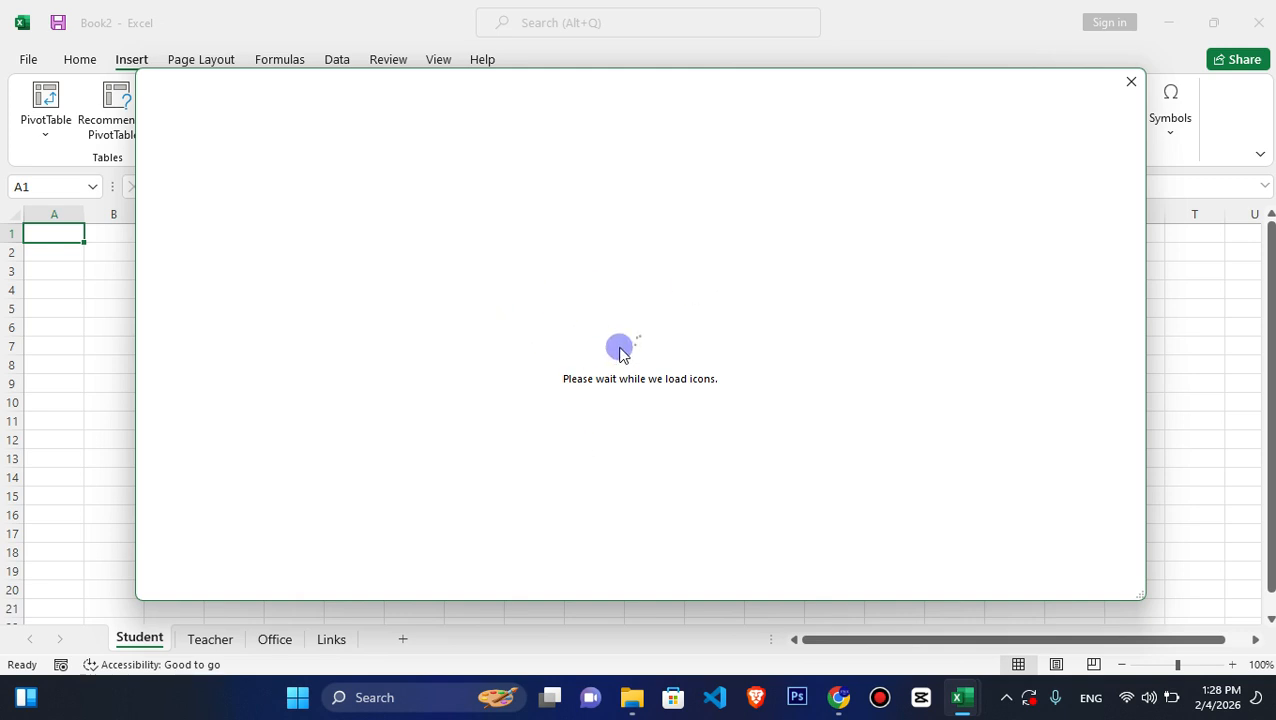
mouse_move(962, 697)
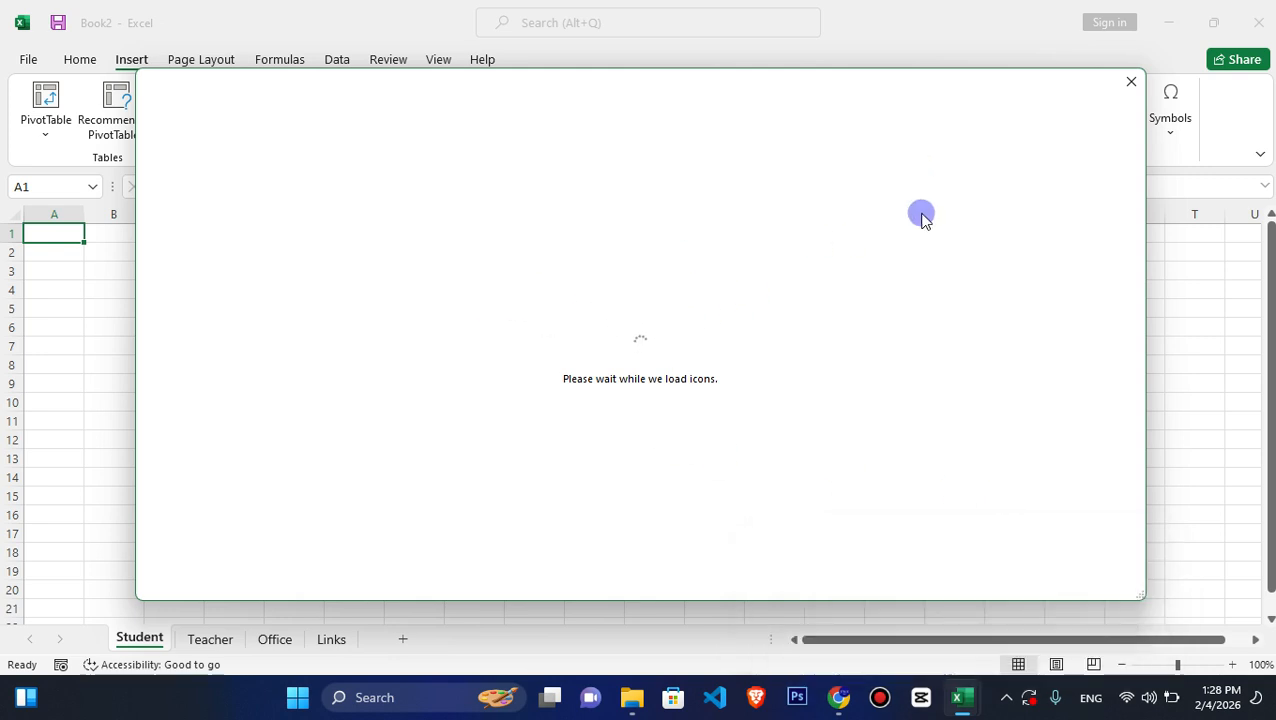
click(1131, 82)
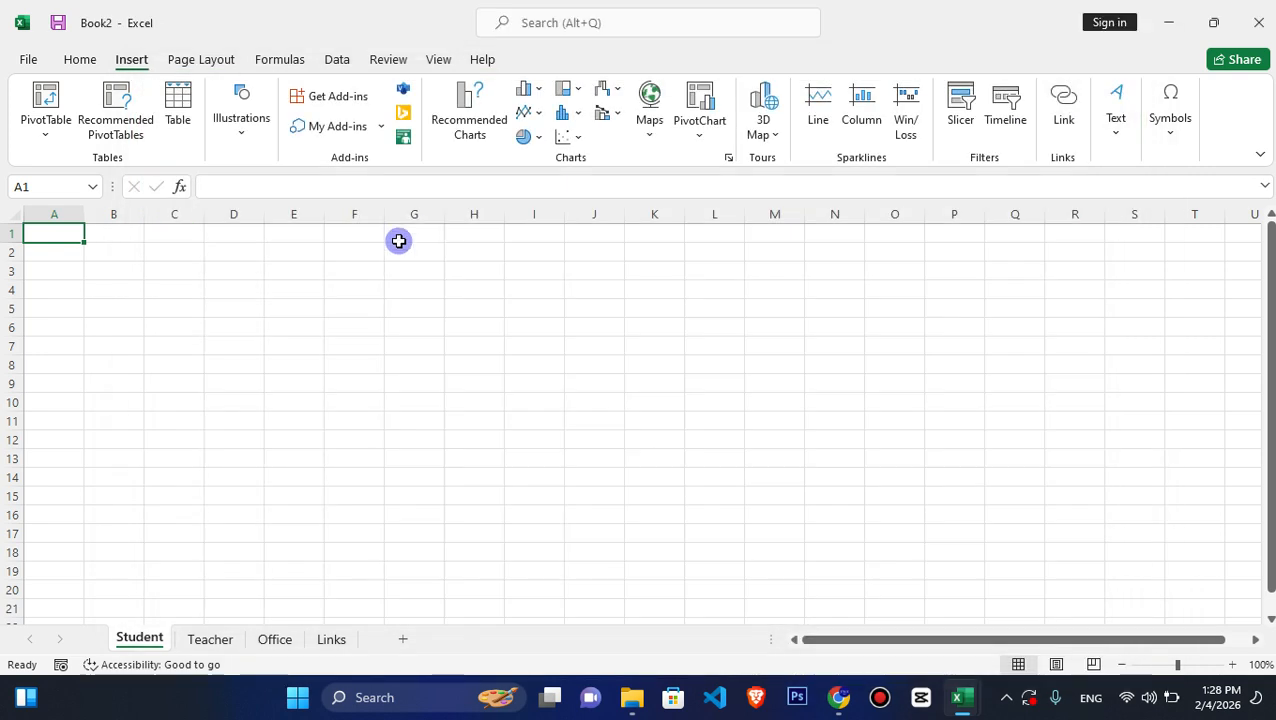
Browse the categories of the stock 3D models library and close it without inserting a model.
click(262, 155)
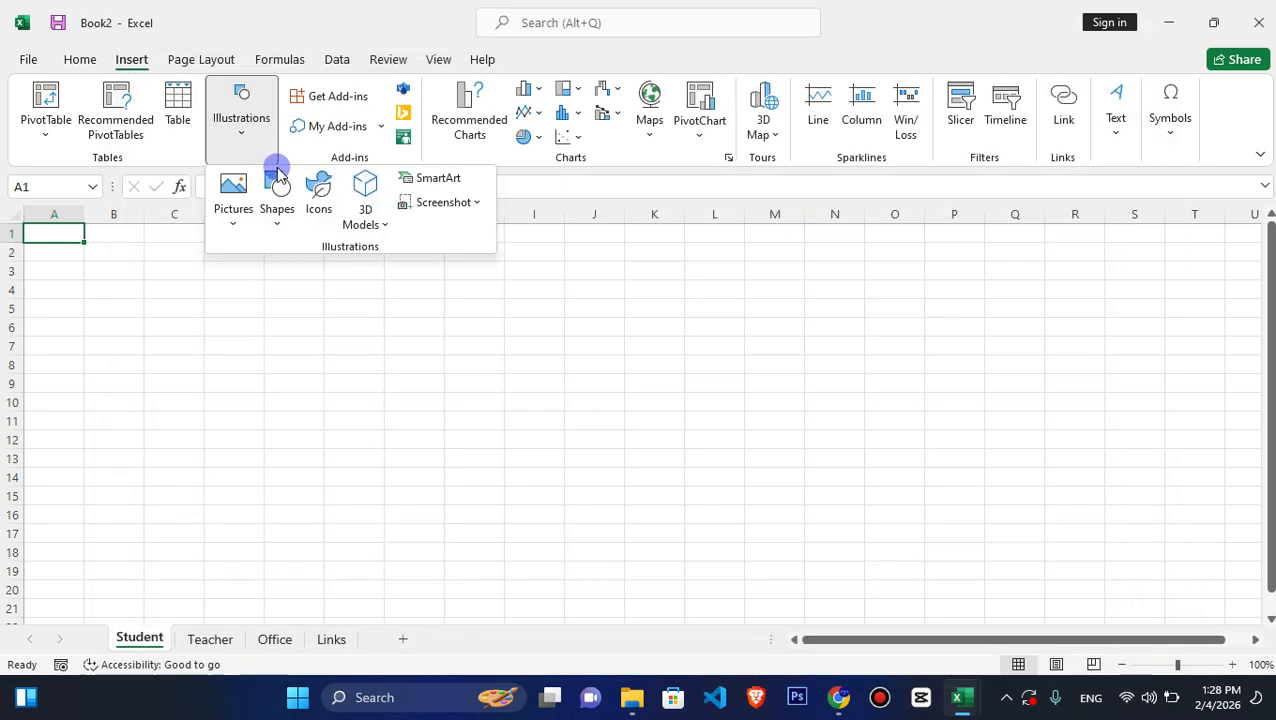
click(360, 226)
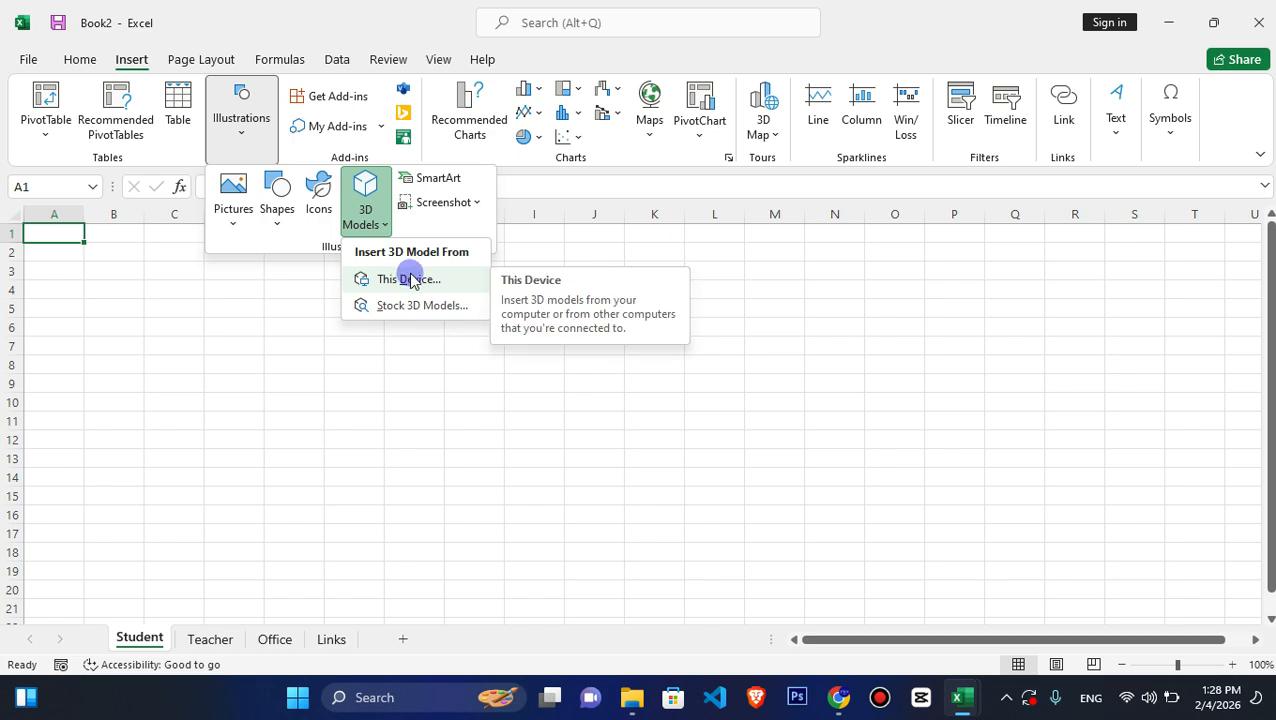
click(420, 304)
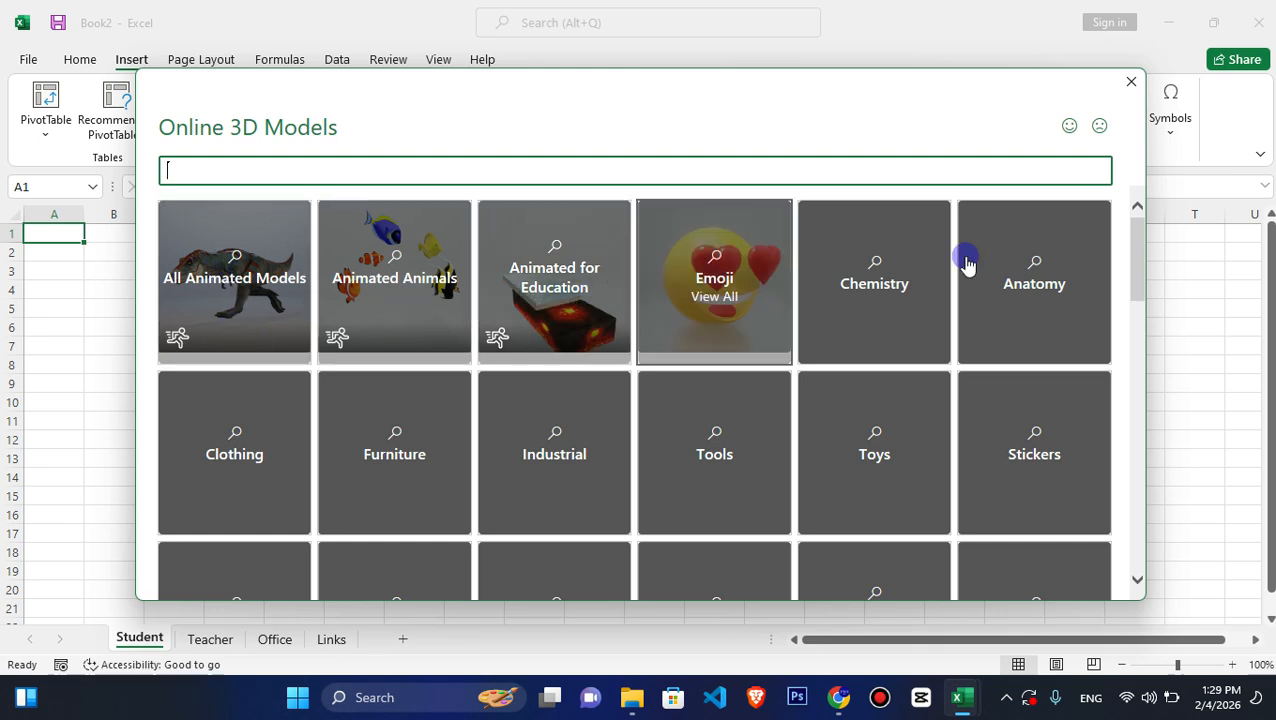
mouse_move(1139, 251)
mouse_down()
mouse_move(1124, 395)
mouse_move(1128, 233)
mouse_up()
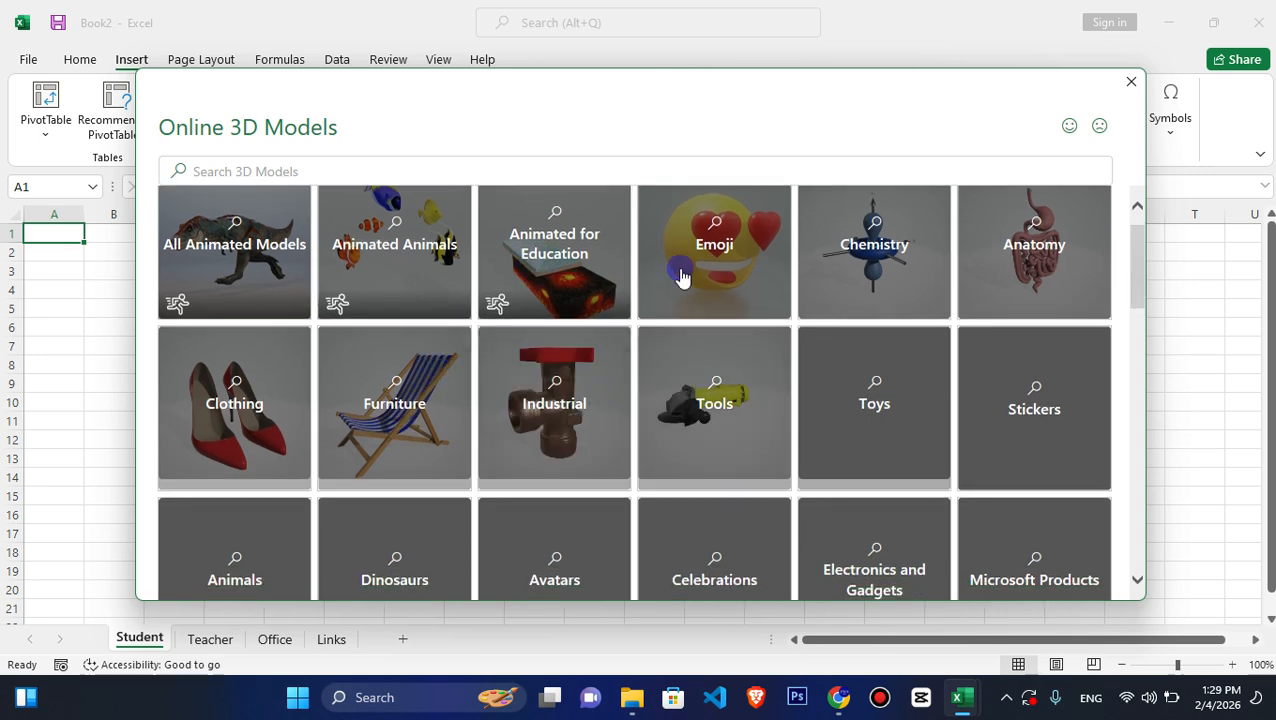
mouse_move(1142, 262)
mouse_down()
mouse_move(1136, 455)
mouse_move(1128, 213)
mouse_up()
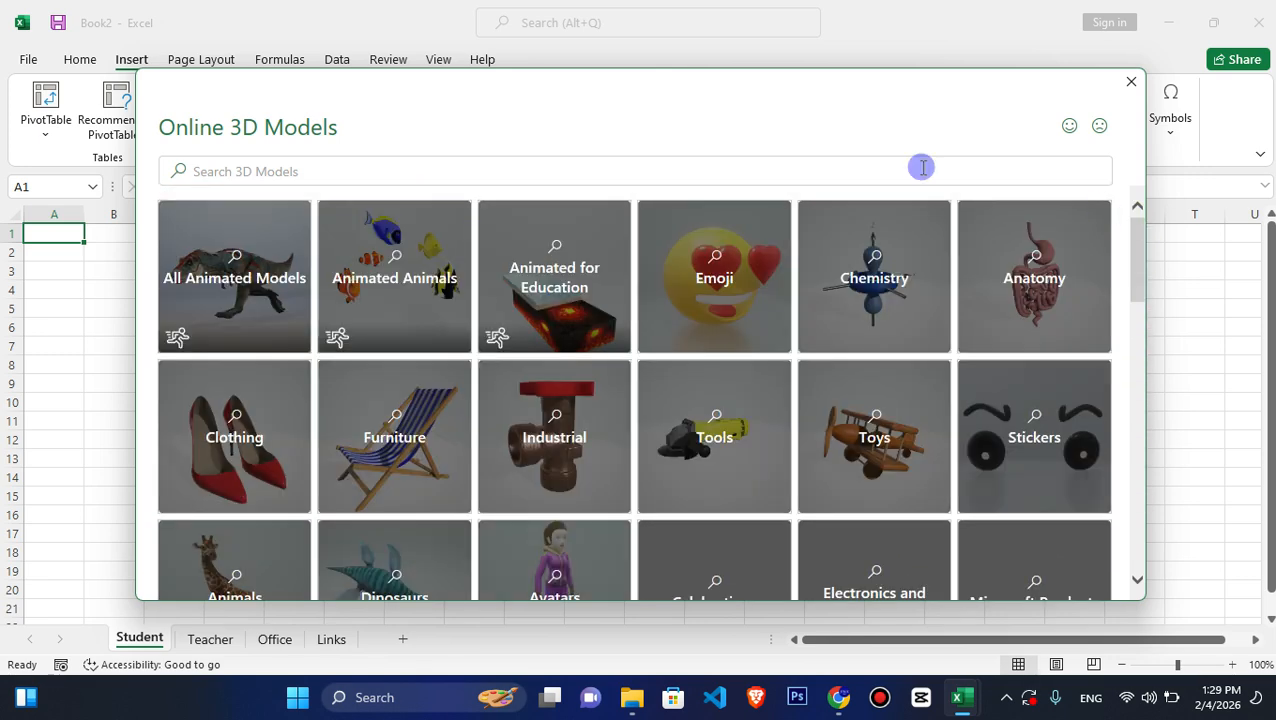
click(467, 162)
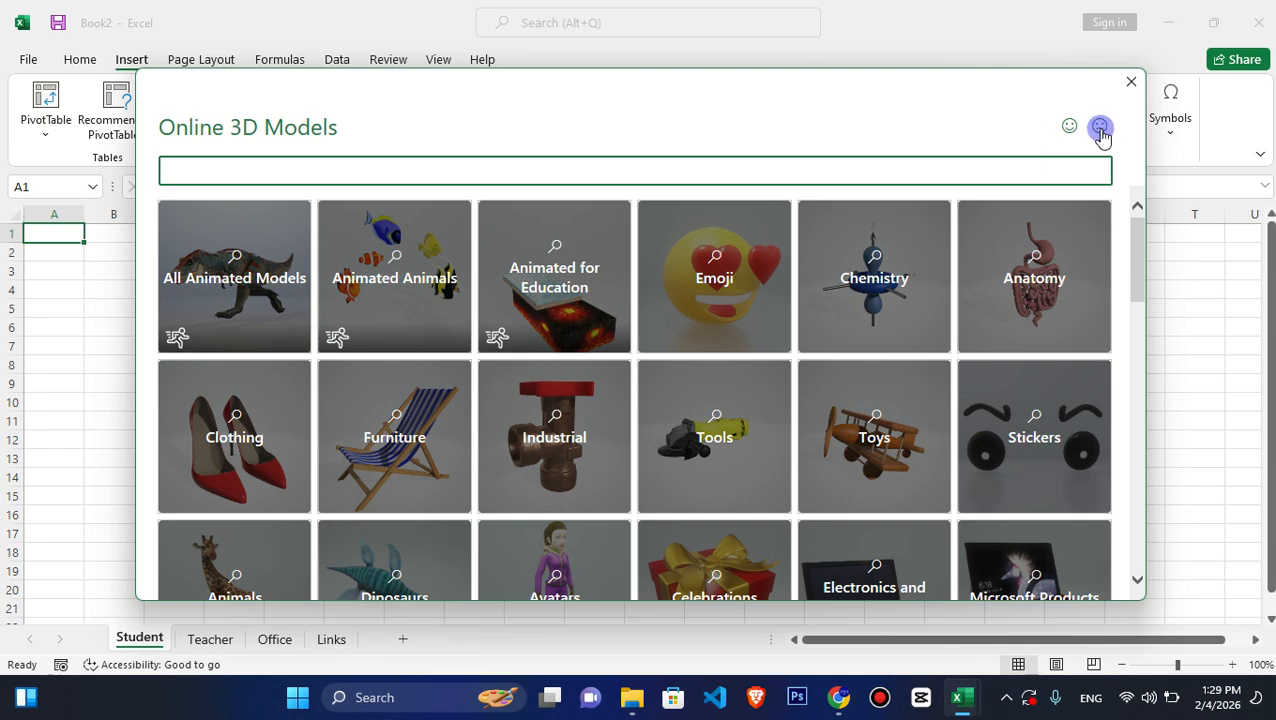
click(1130, 83)
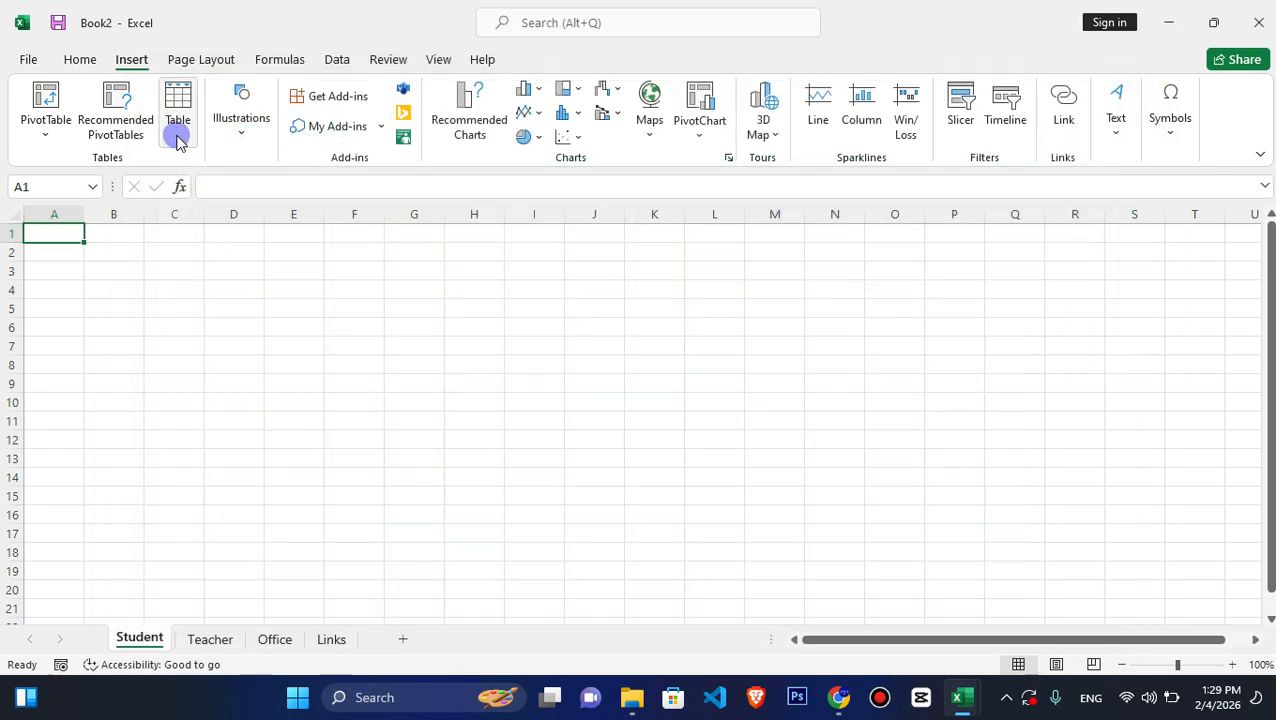
View the Hierarchy layouts for SmartArt and insert a Basic Block List graphic on the Student sheet.
click(222, 135)
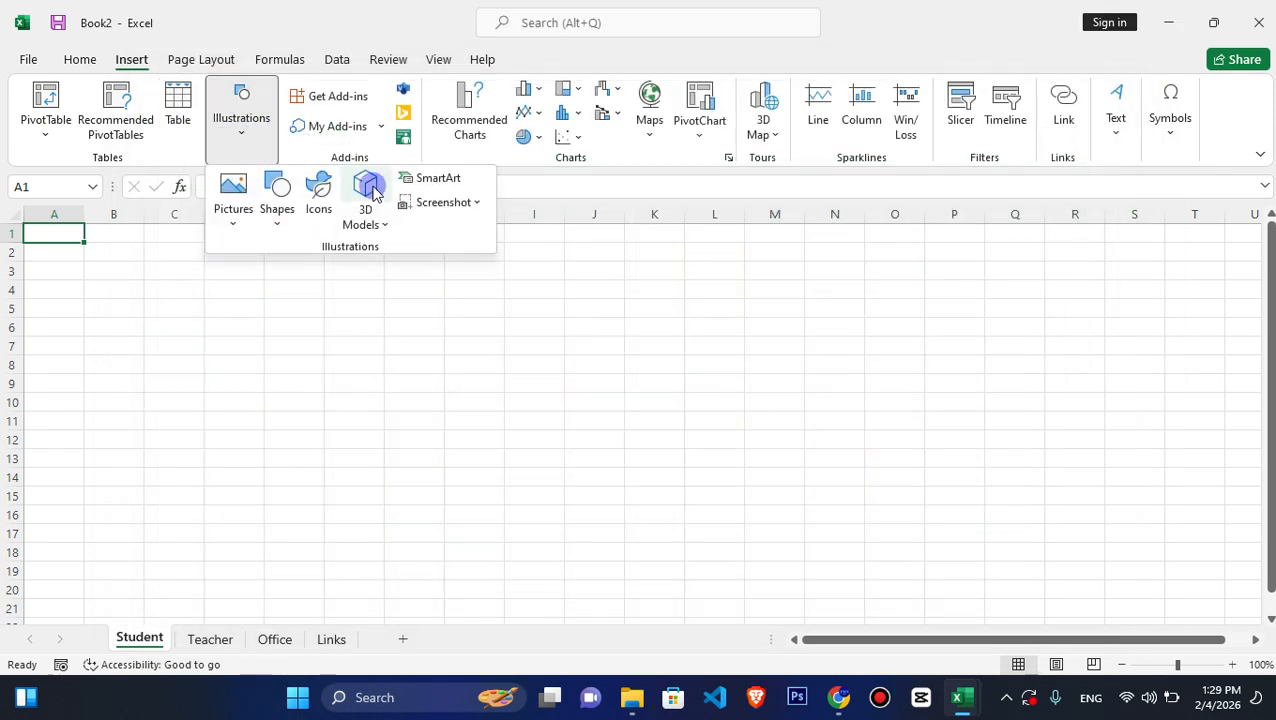
click(438, 182)
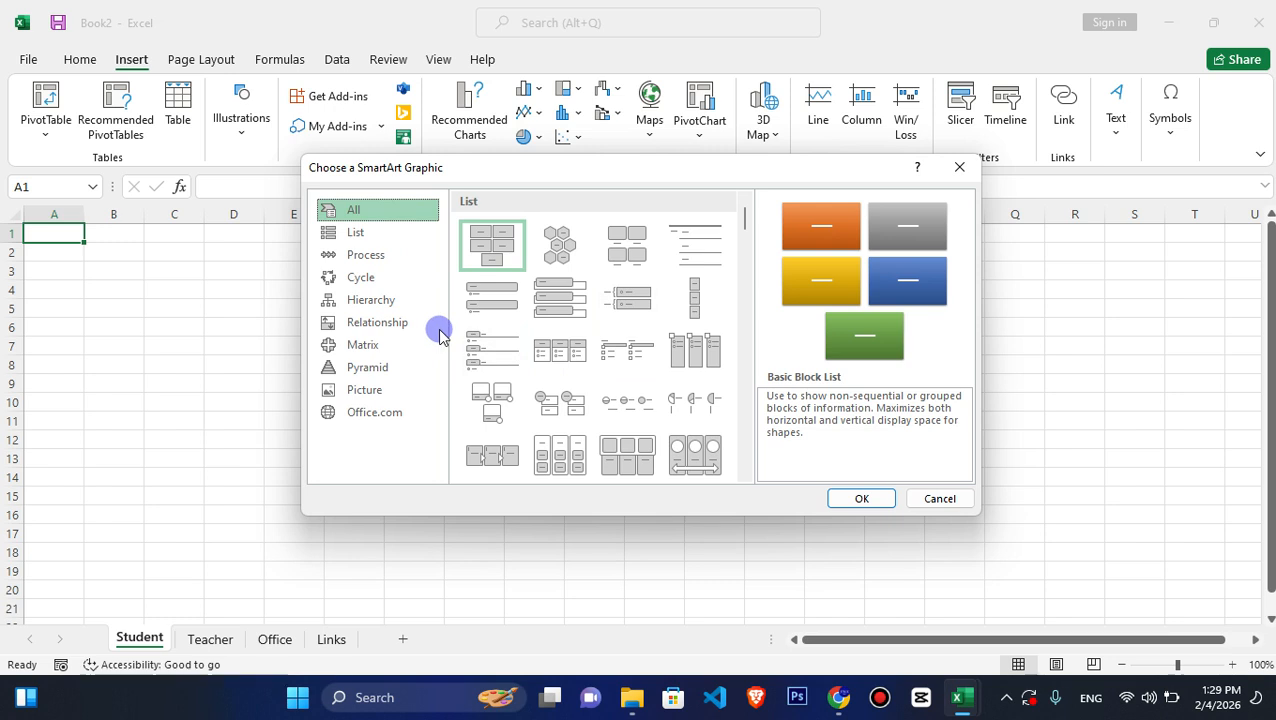
click(383, 297)
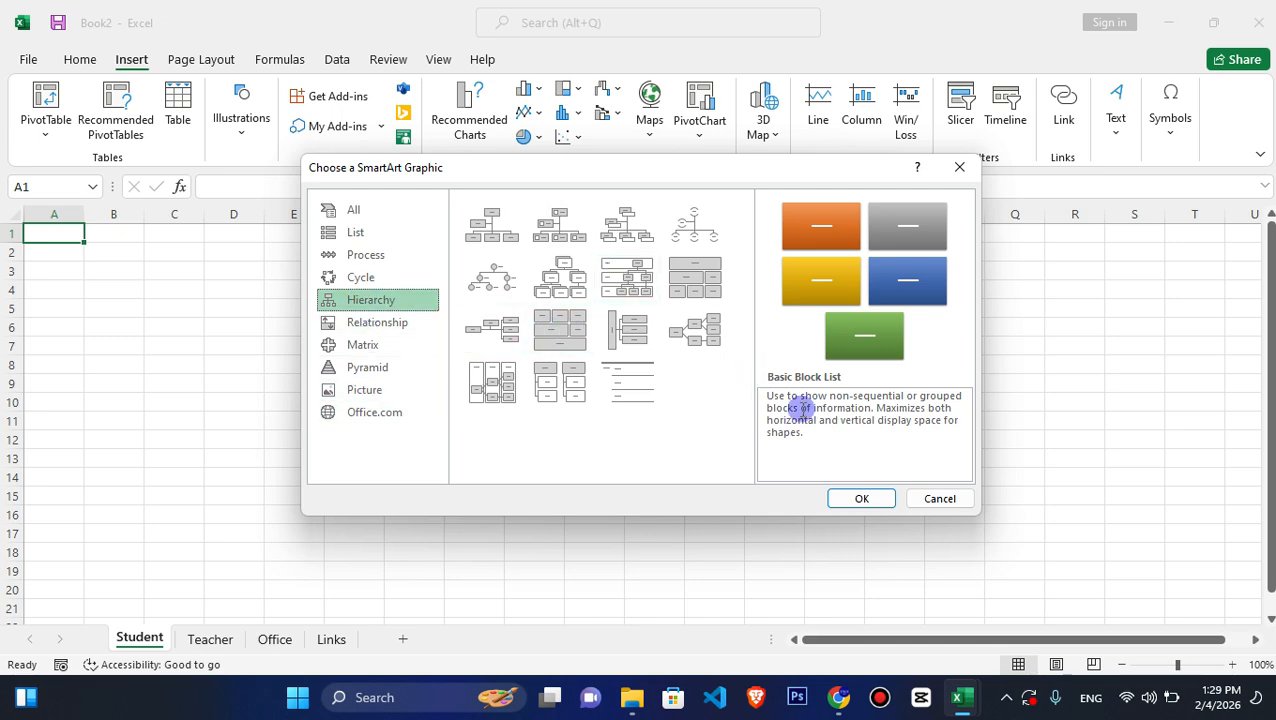
click(848, 495)
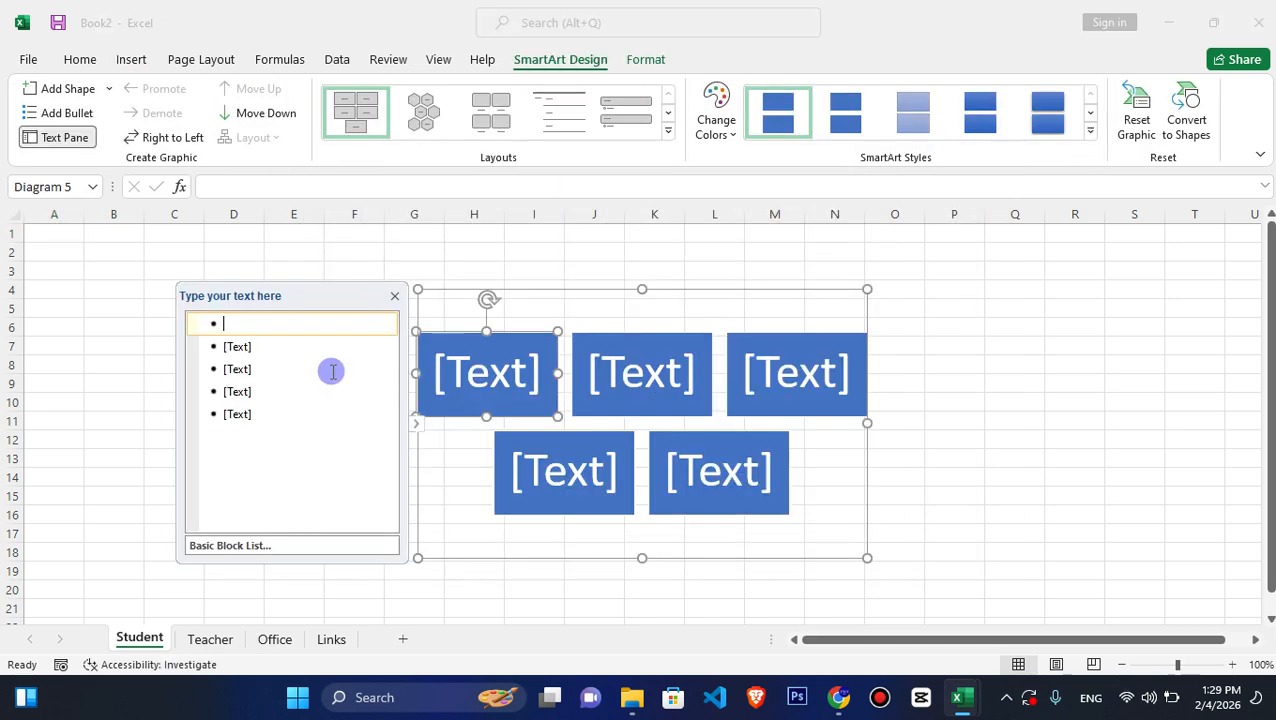
Select the text placeholders of the SmartArt blocks one after another, and delete the whole graphic.
click(487, 368)
click(614, 374)
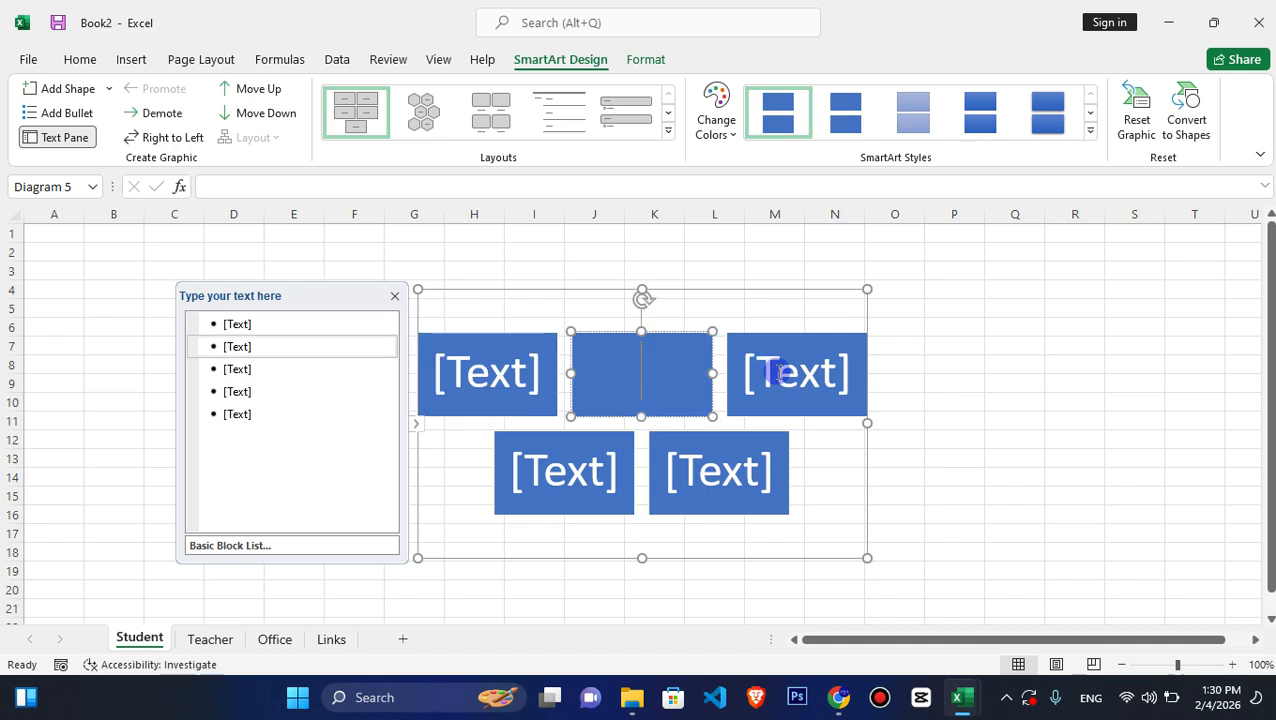
click(783, 370)
click(755, 478)
click(582, 478)
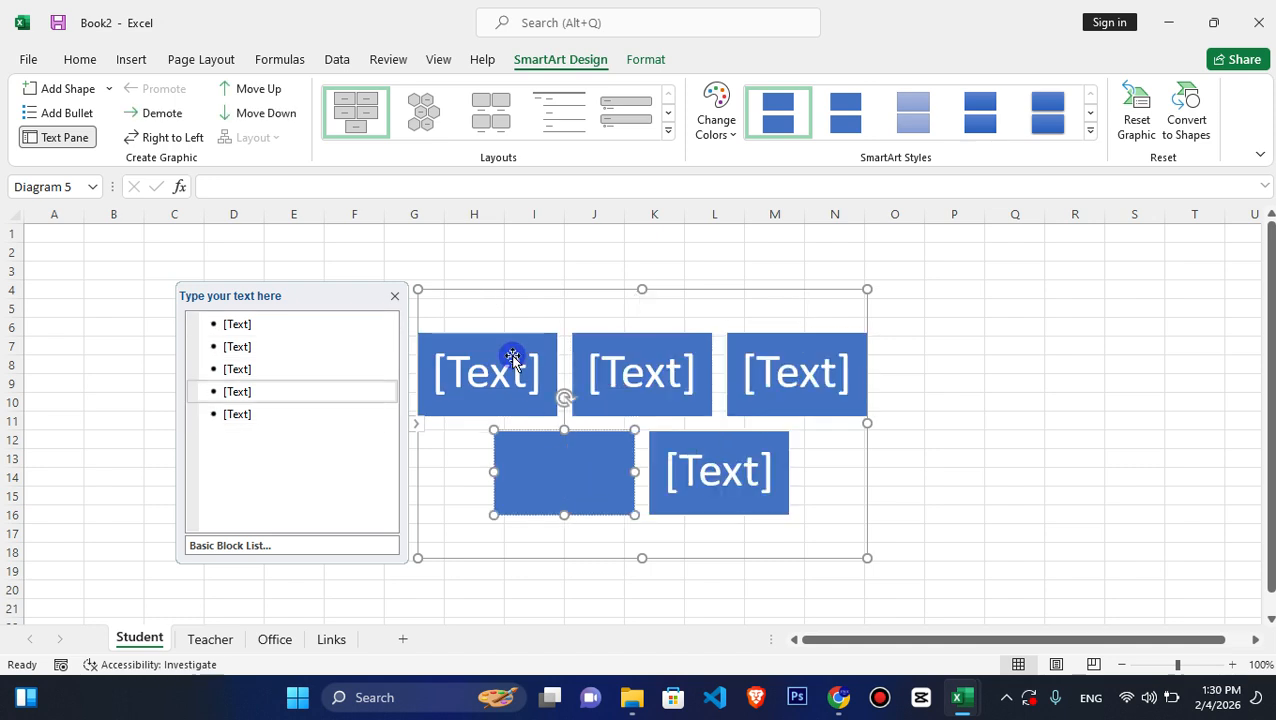
click(512, 357)
click(557, 292)
key(Delete)
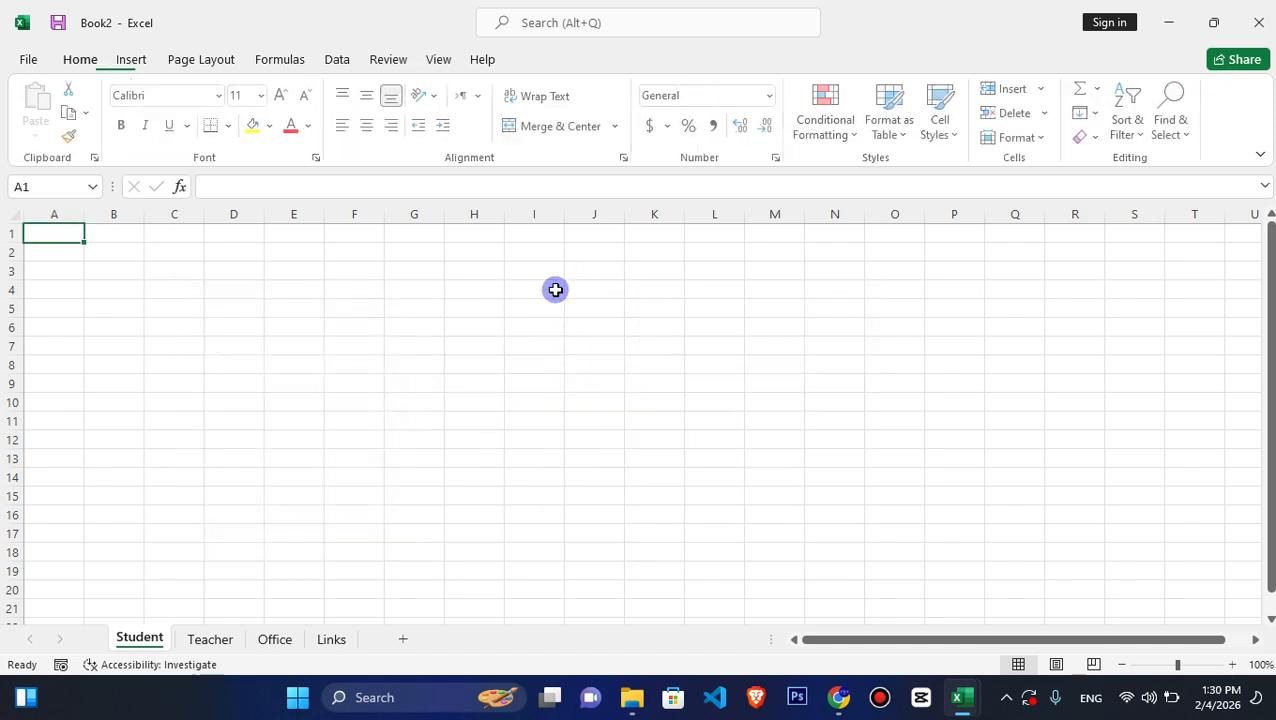
Insert a screenshot of the open Book1 workbook window on the Student sheet.
click(131, 59)
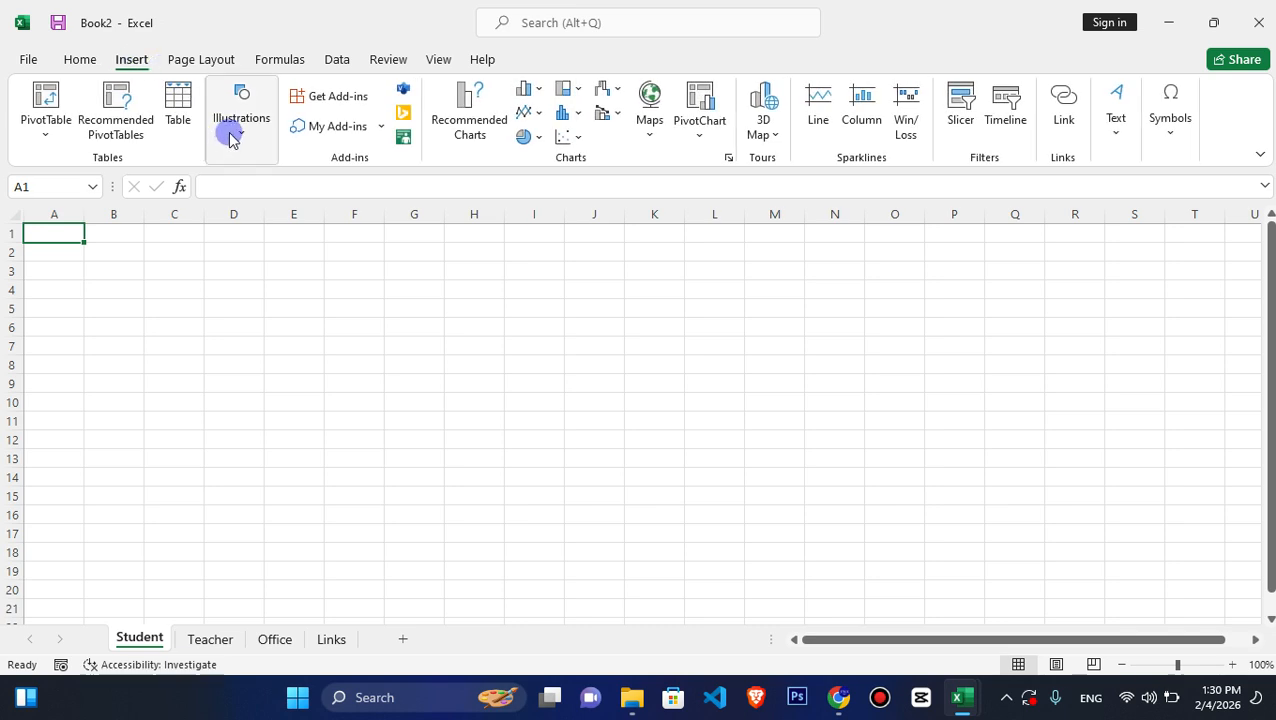
click(255, 140)
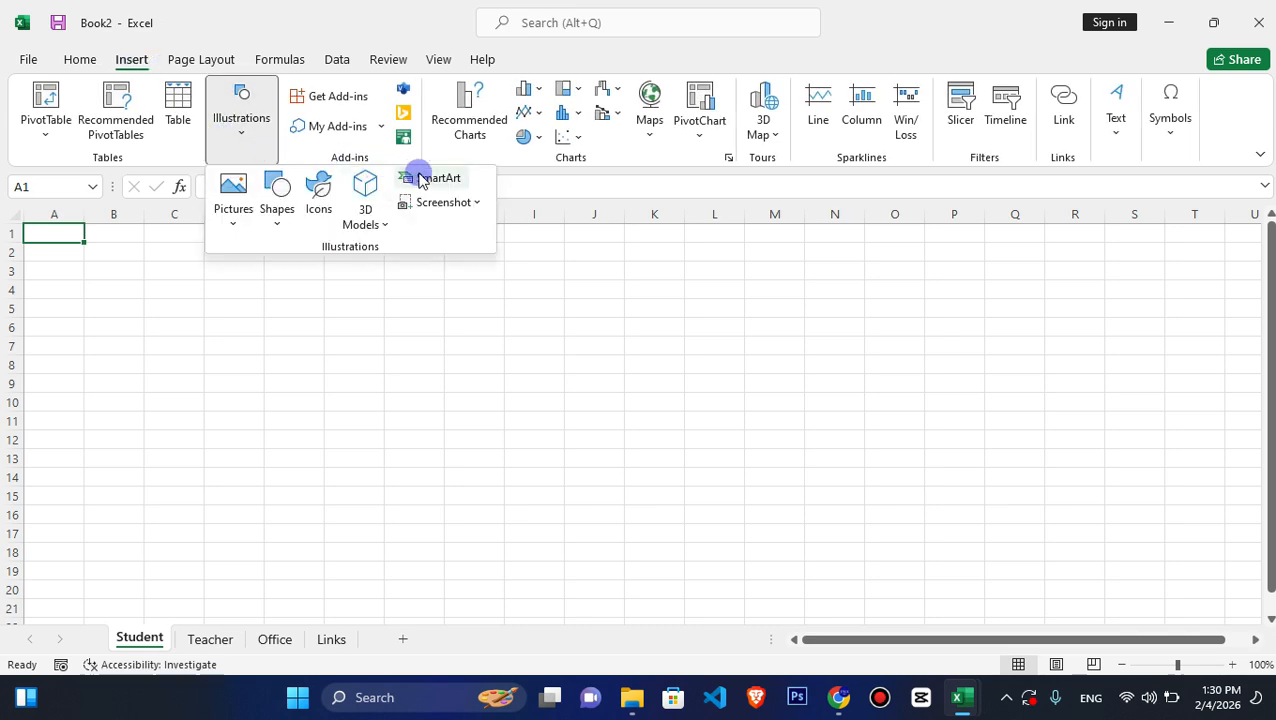
click(458, 203)
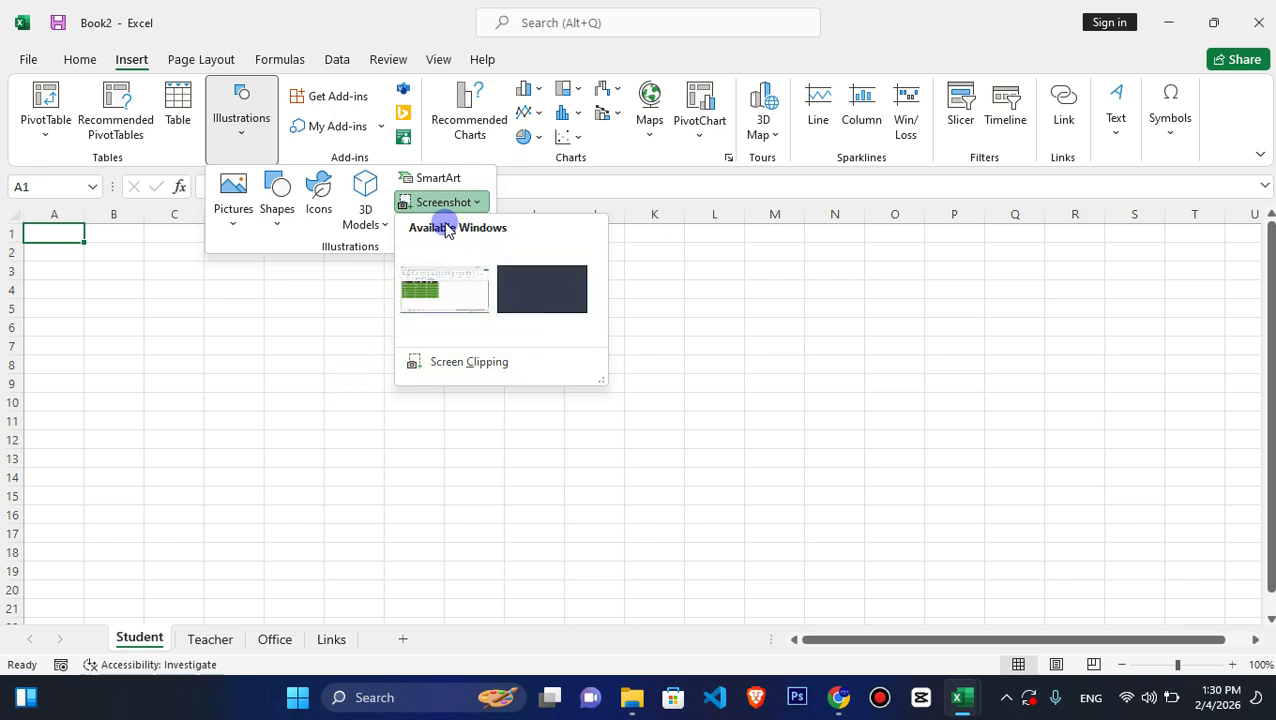
click(452, 318)
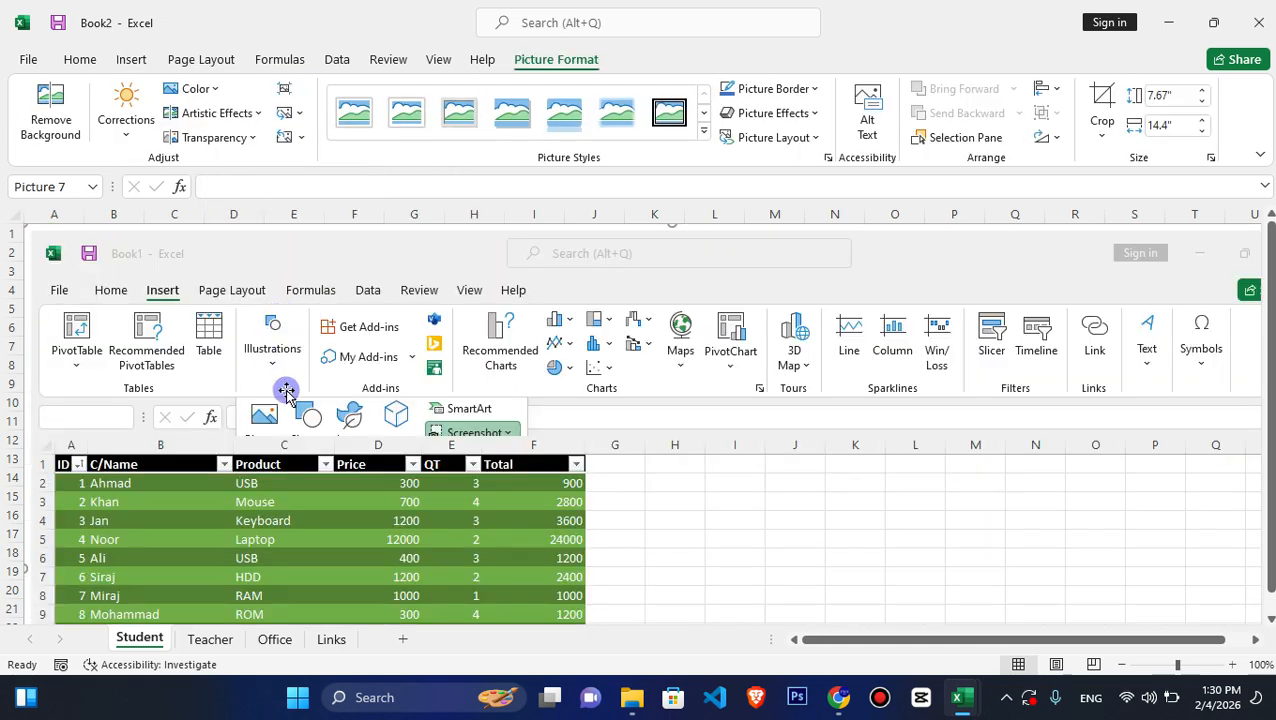
Move the Book1 screenshot slightly on the Student sheet and delete it.
drag(440, 418, 312, 432)
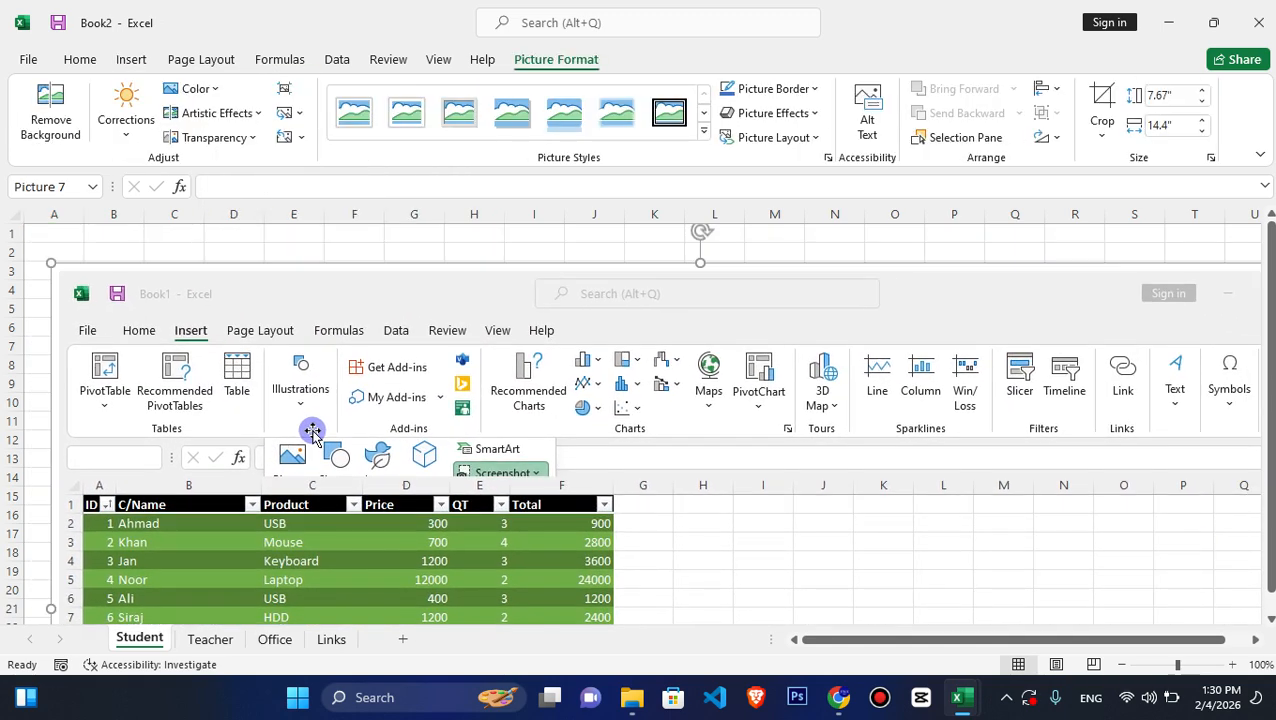
key(Delete)
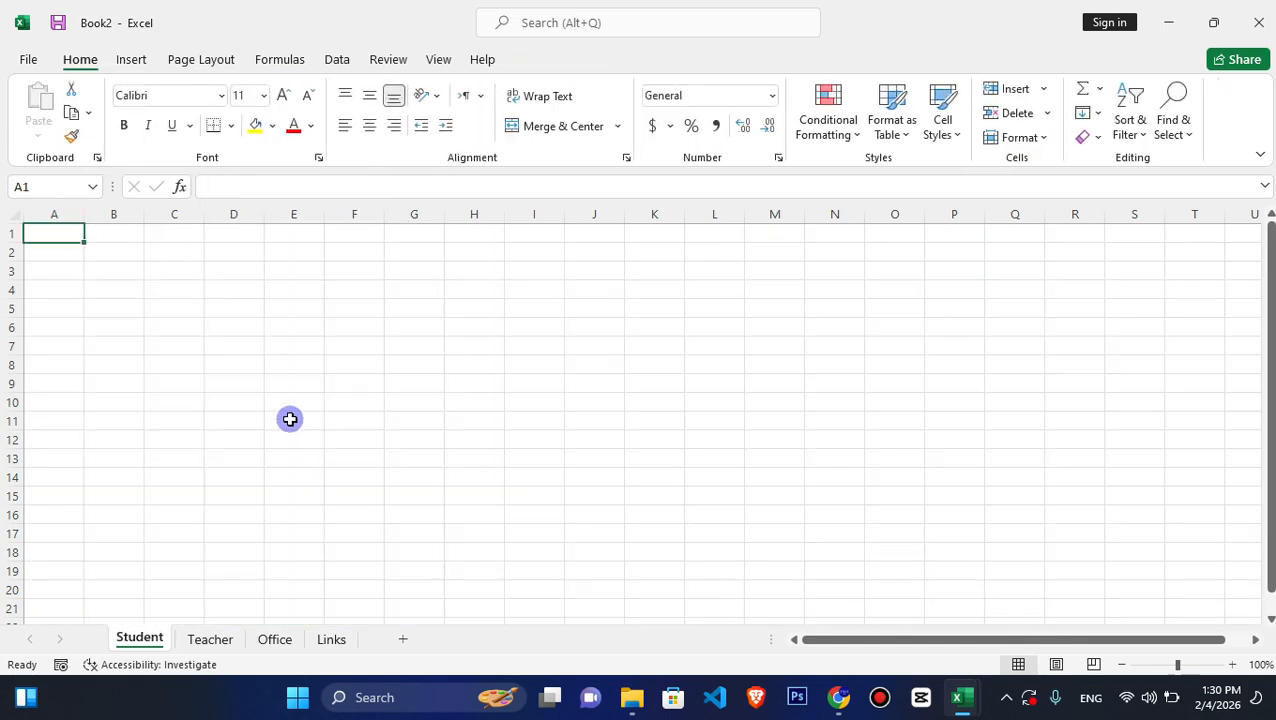
Insert a screenshot of the second available window on the Student sheet, and delete it.
click(131, 58)
click(230, 130)
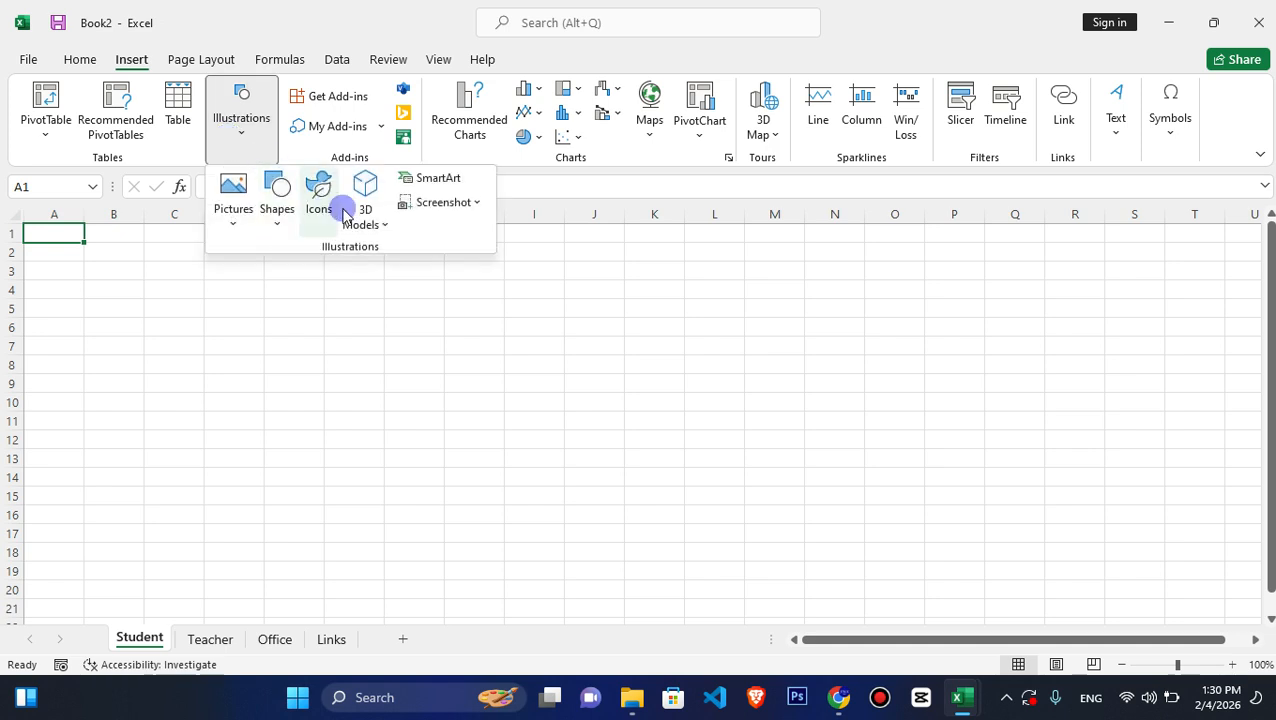
click(471, 209)
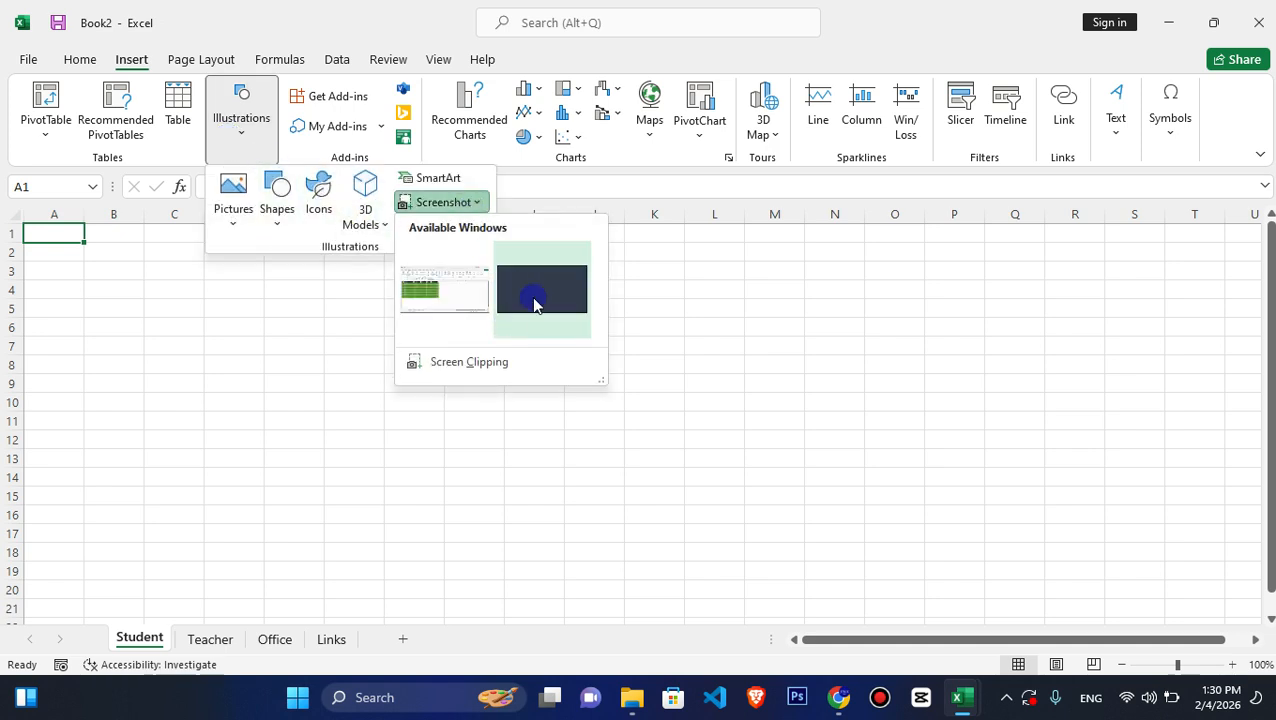
click(534, 303)
drag(407, 329, 285, 244)
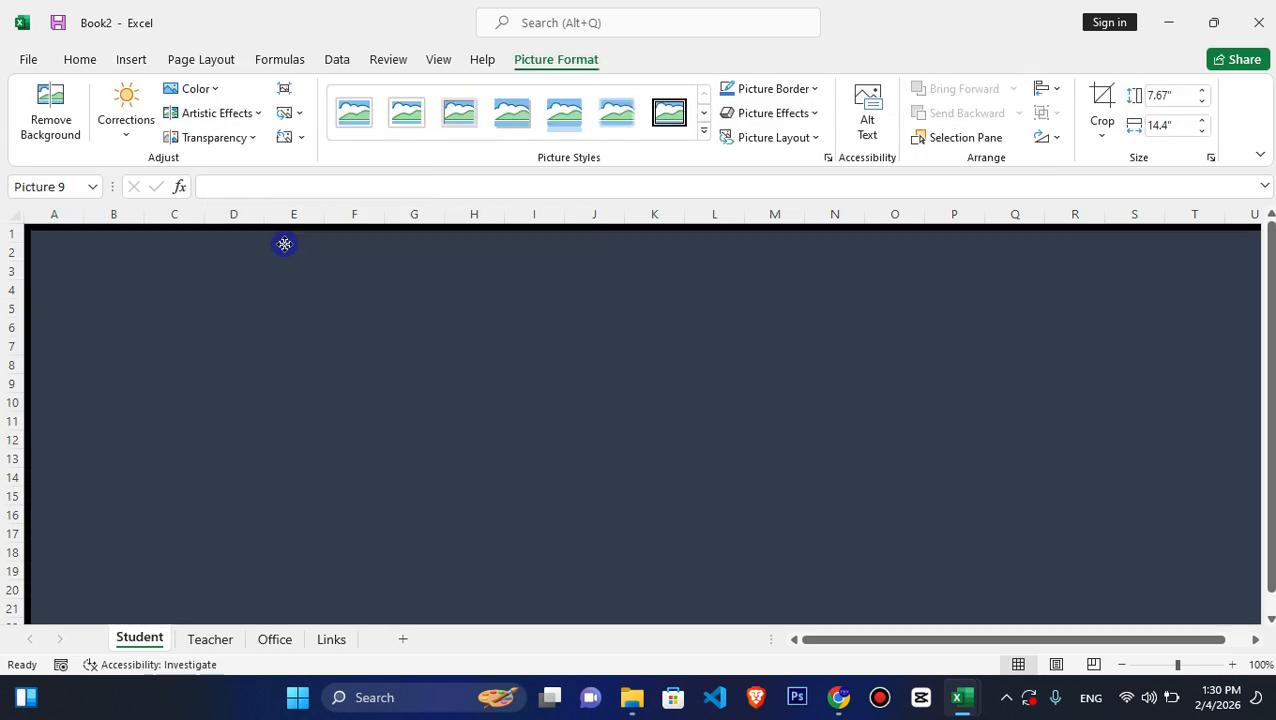
click(1131, 668)
click(1163, 666)
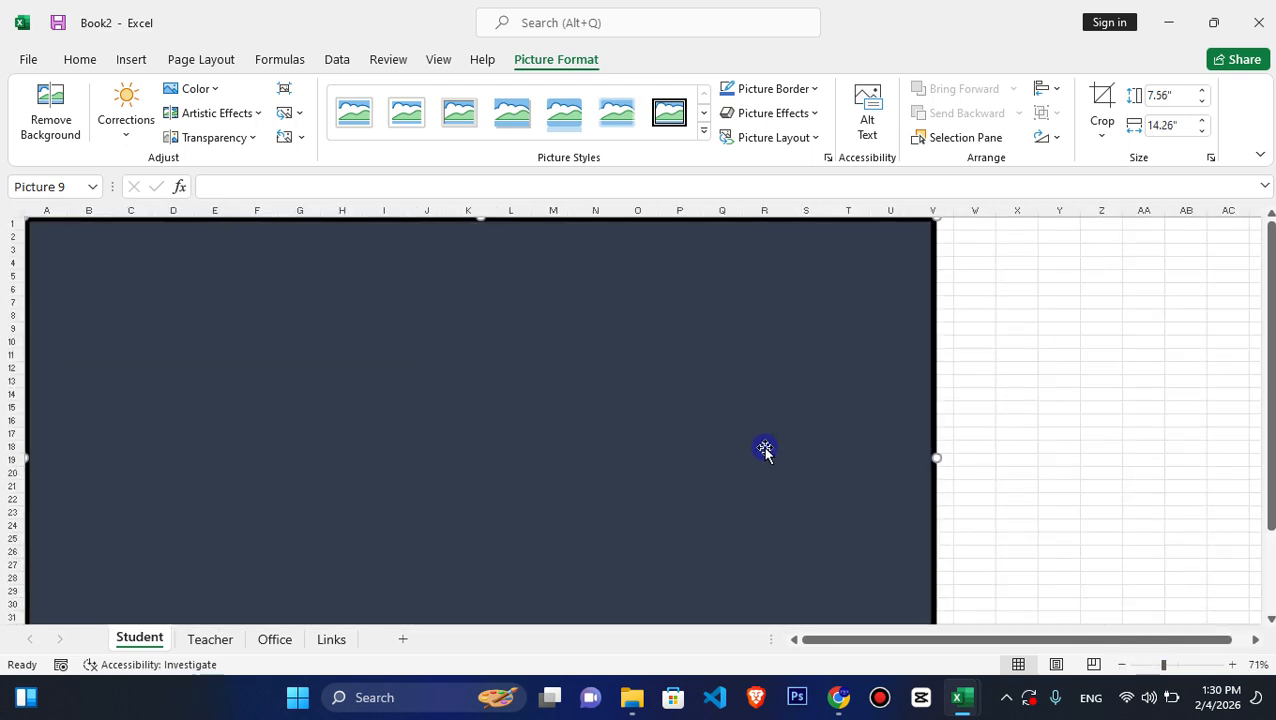
key(Delete)
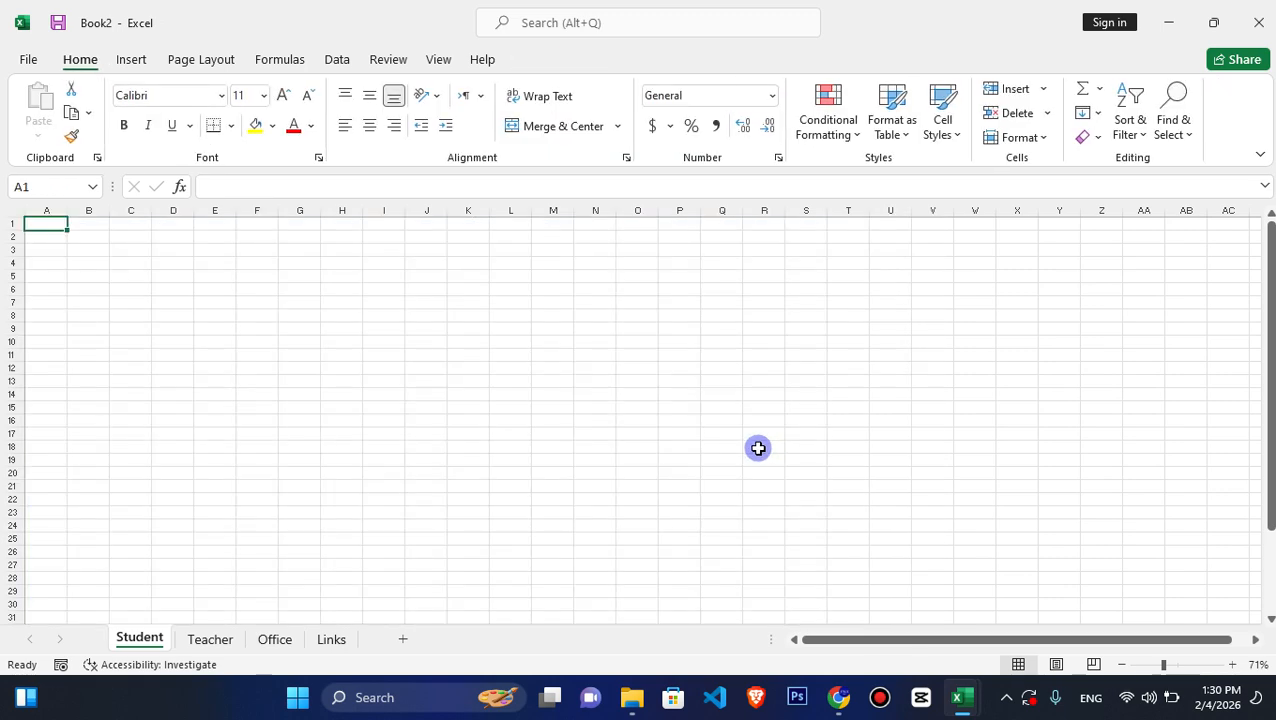
Insert a screen clipping of the YouTube channel page in the browser on the Student sheet, and delete it.
click(127, 57)
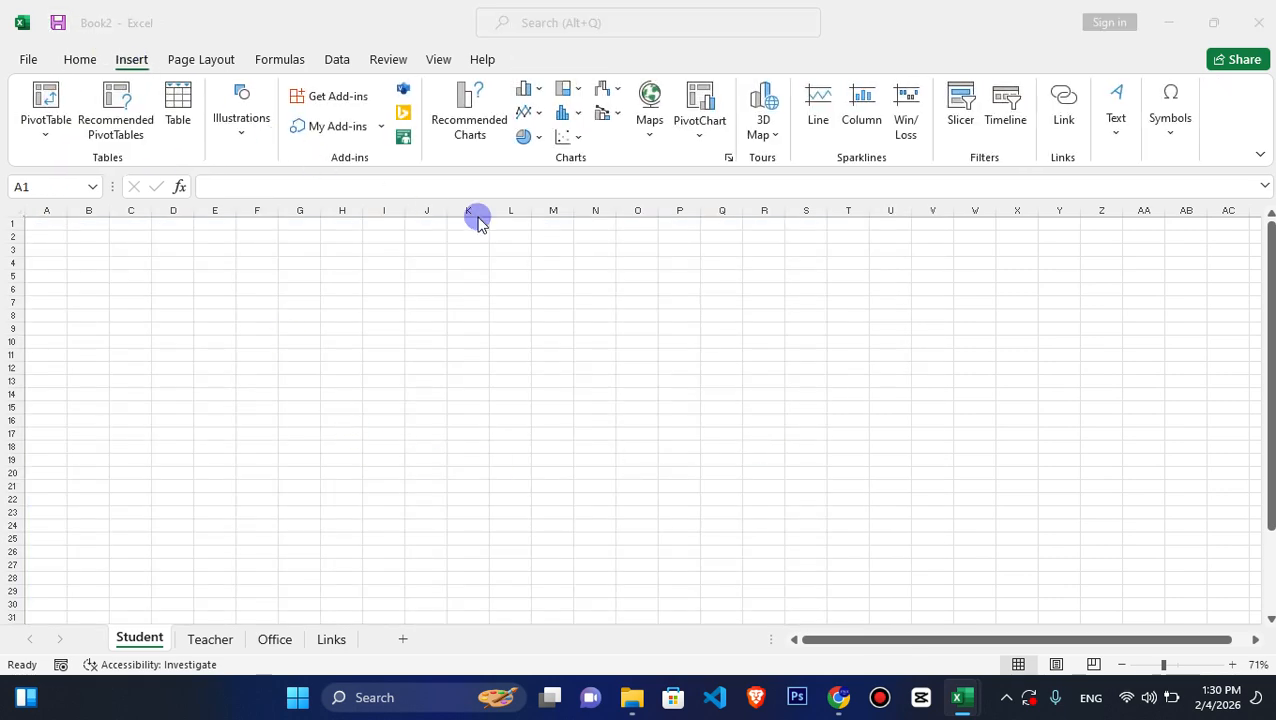
key(alt+Tab)
click(912, 283)
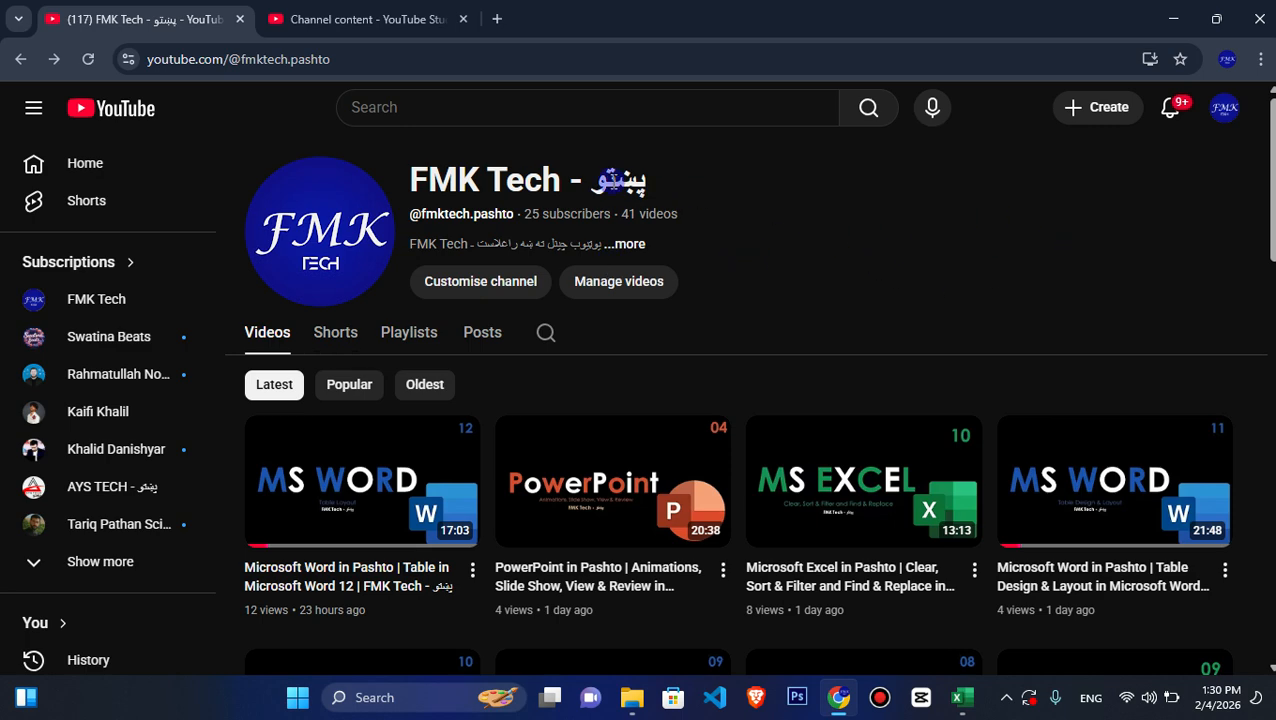
key(alt+Tab)
click(613, 188)
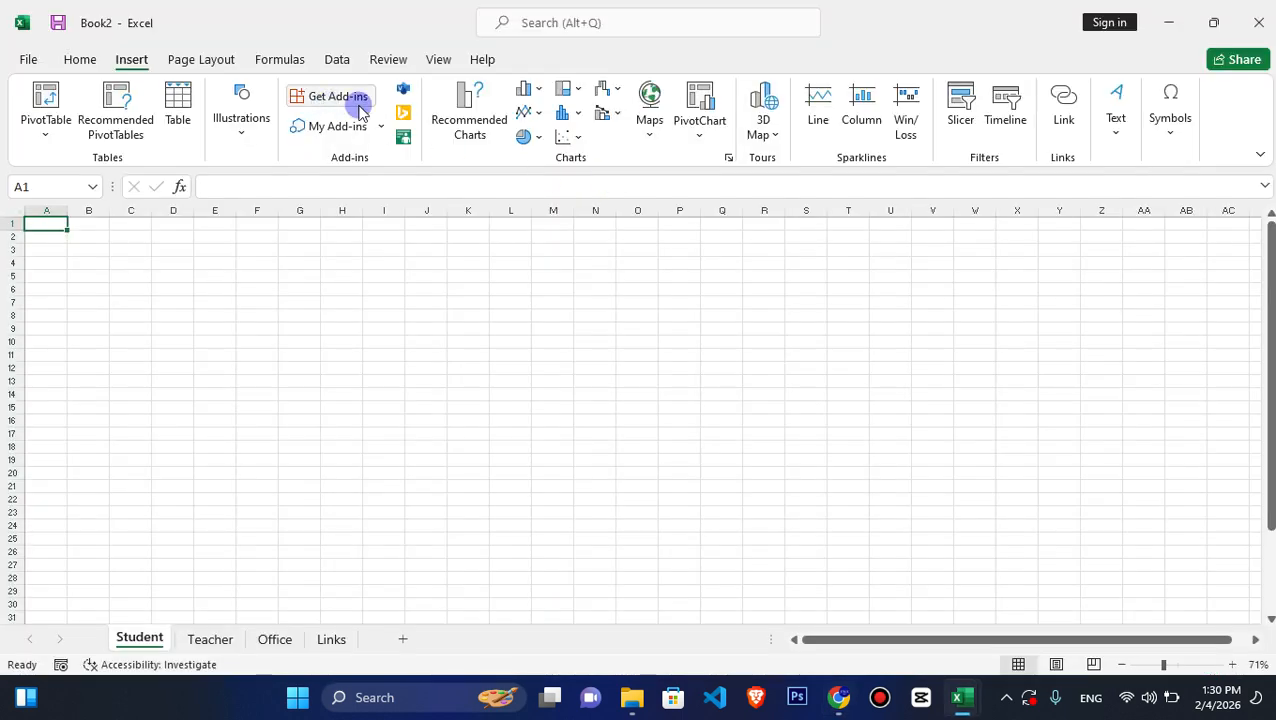
click(253, 135)
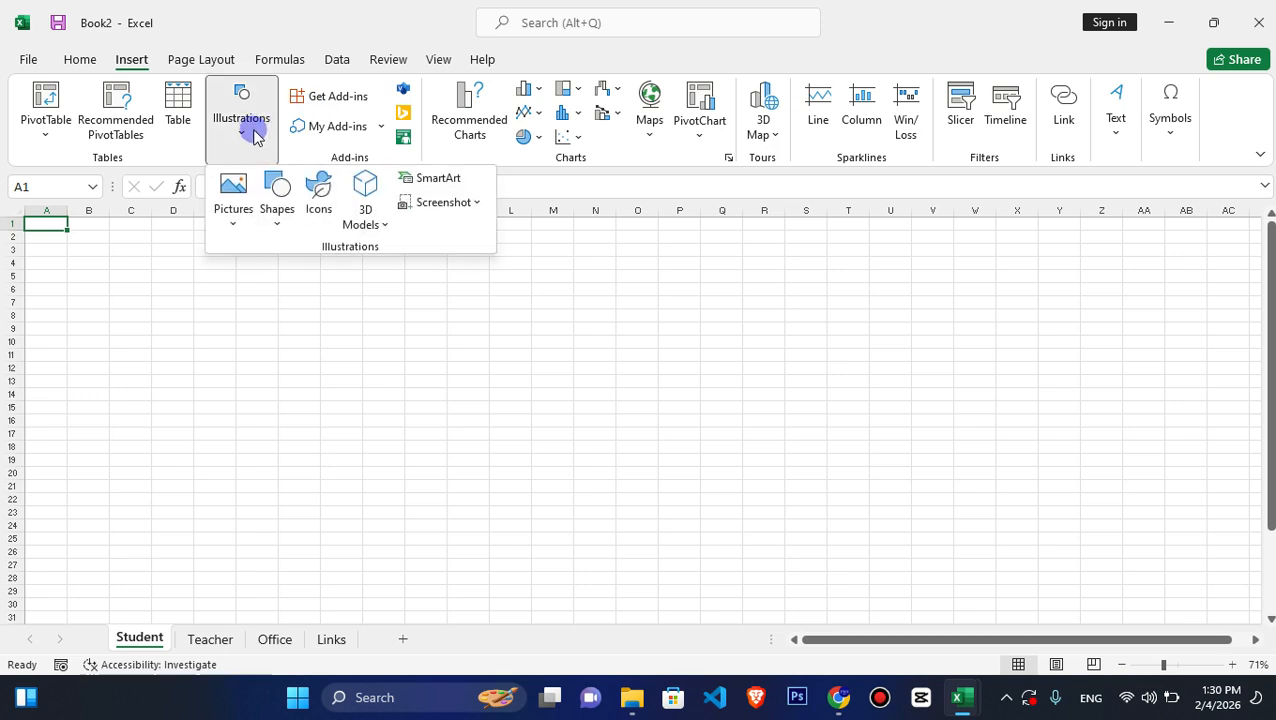
click(458, 205)
click(481, 368)
key(alt+Tab)
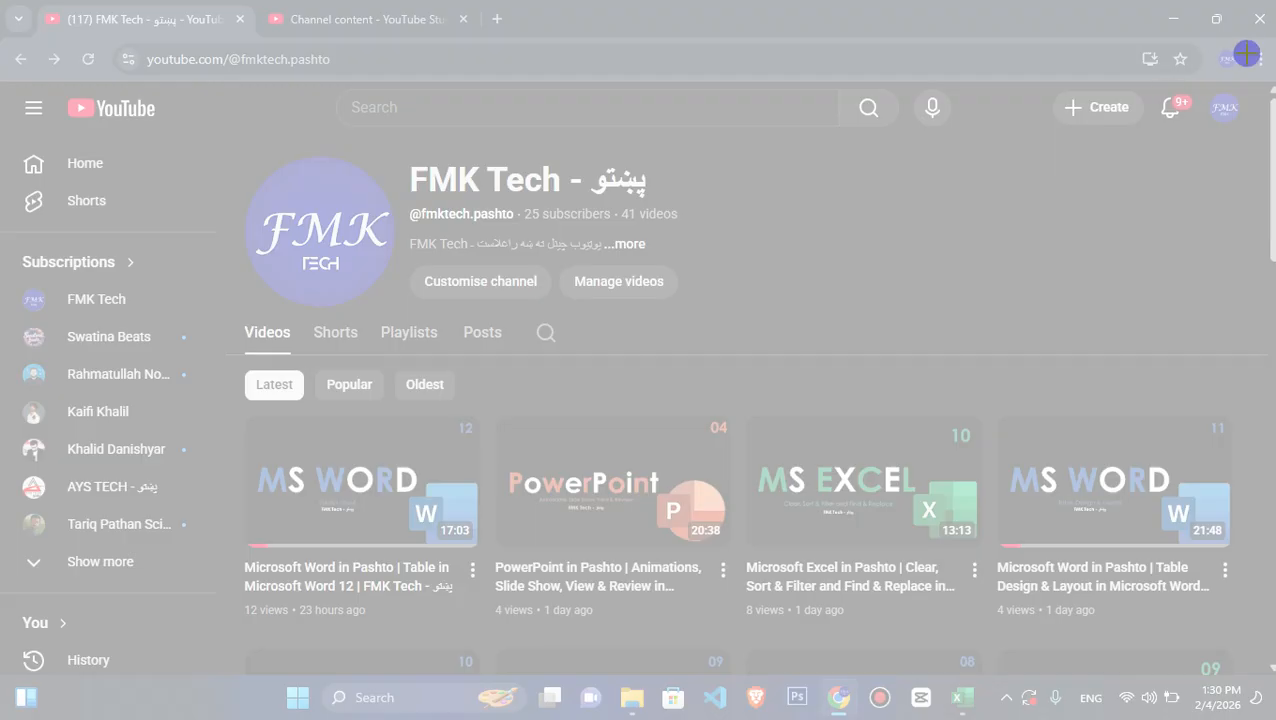
click(729, 316)
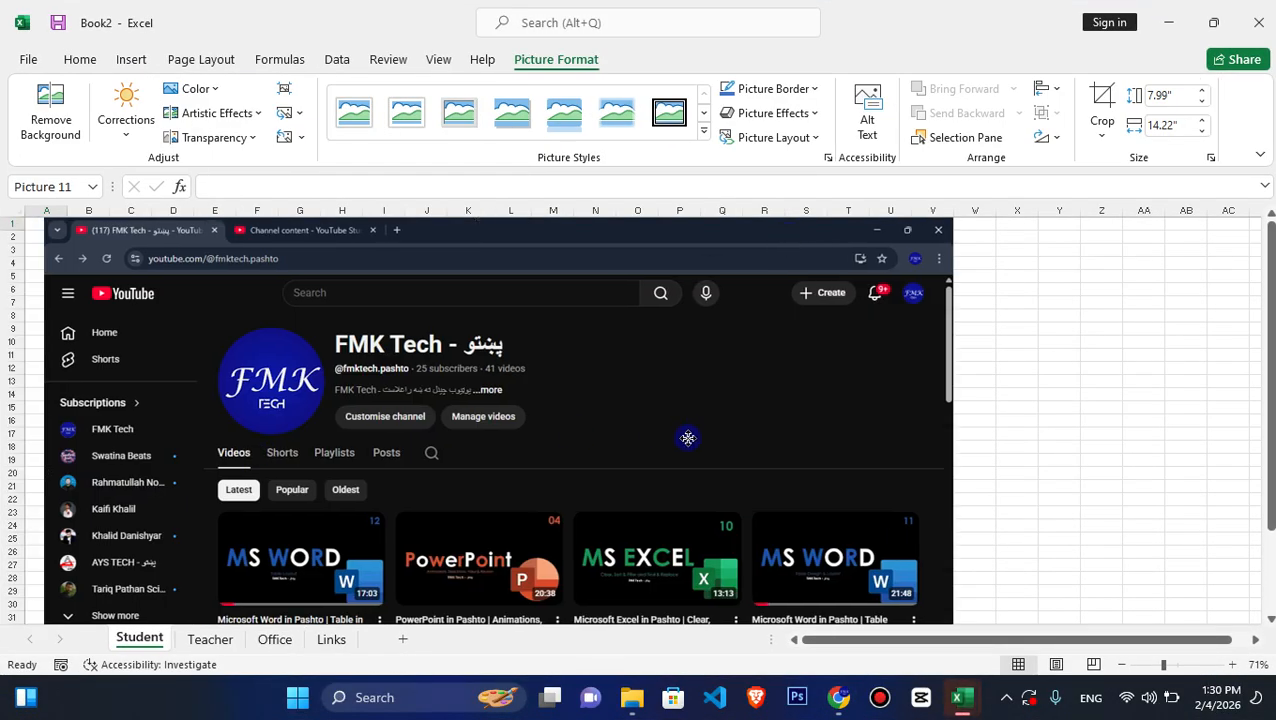
drag(240, 458, 571, 420)
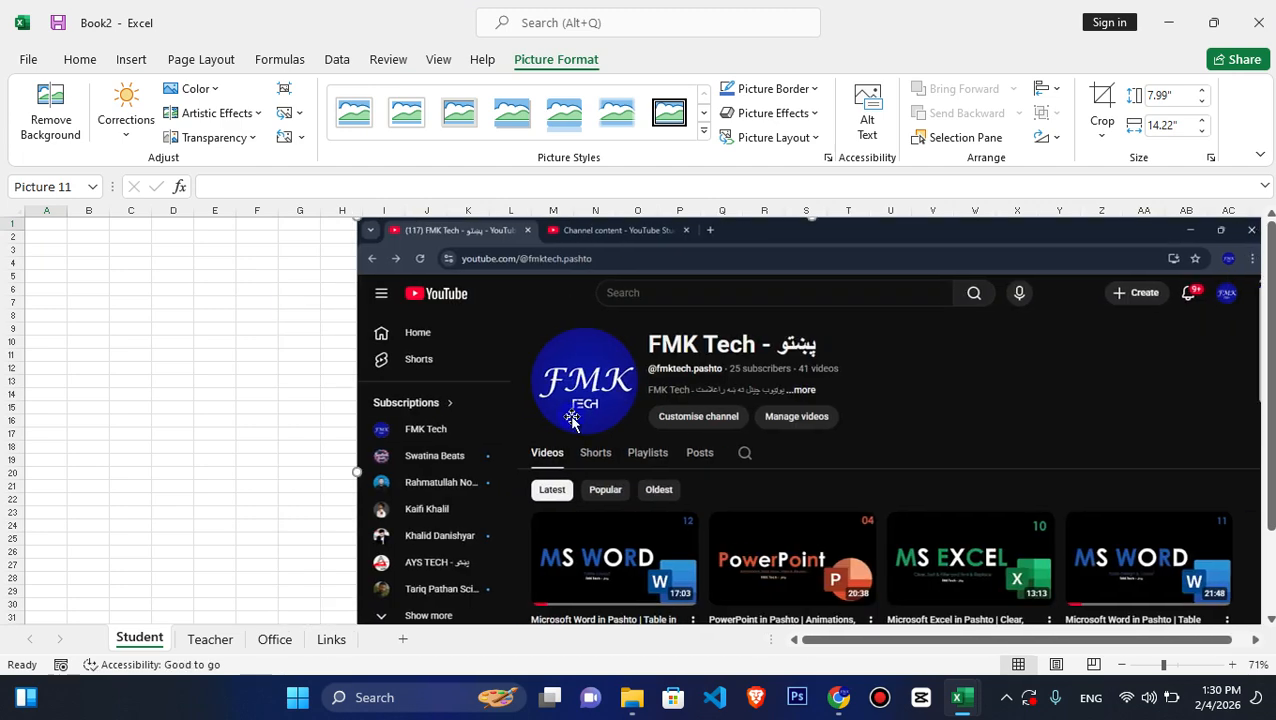
key(Delete)
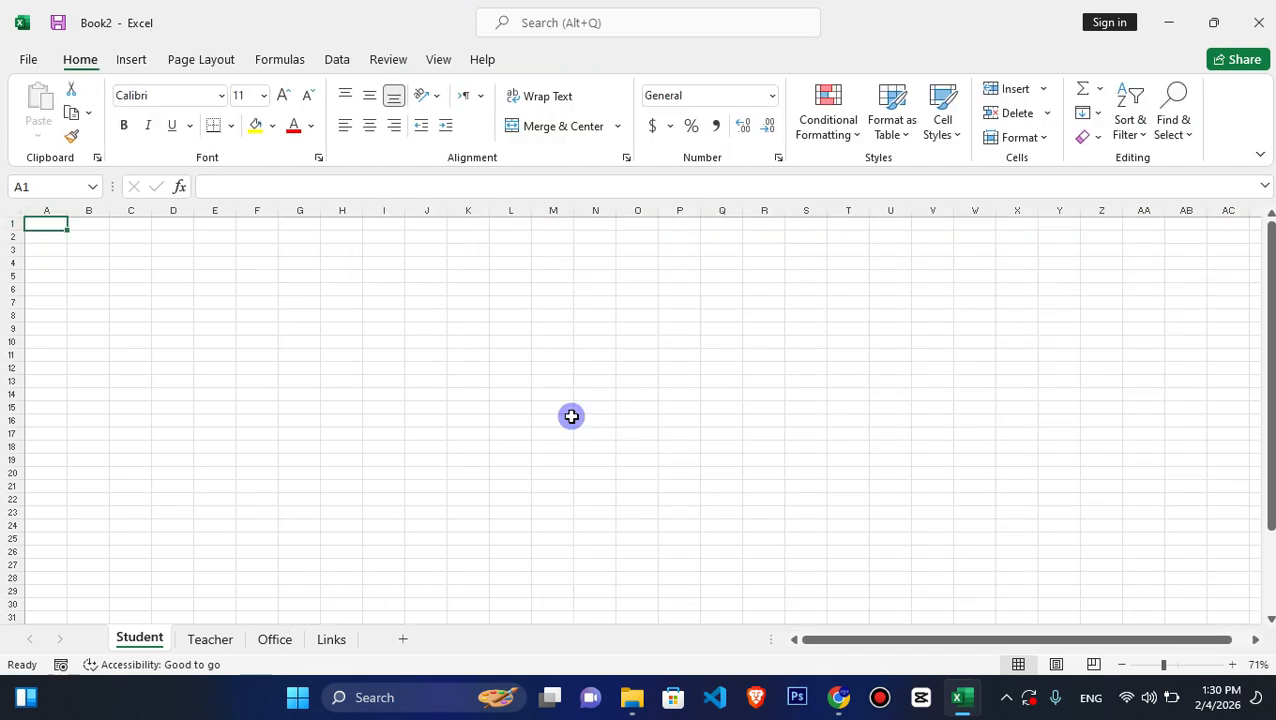
click(128, 60)
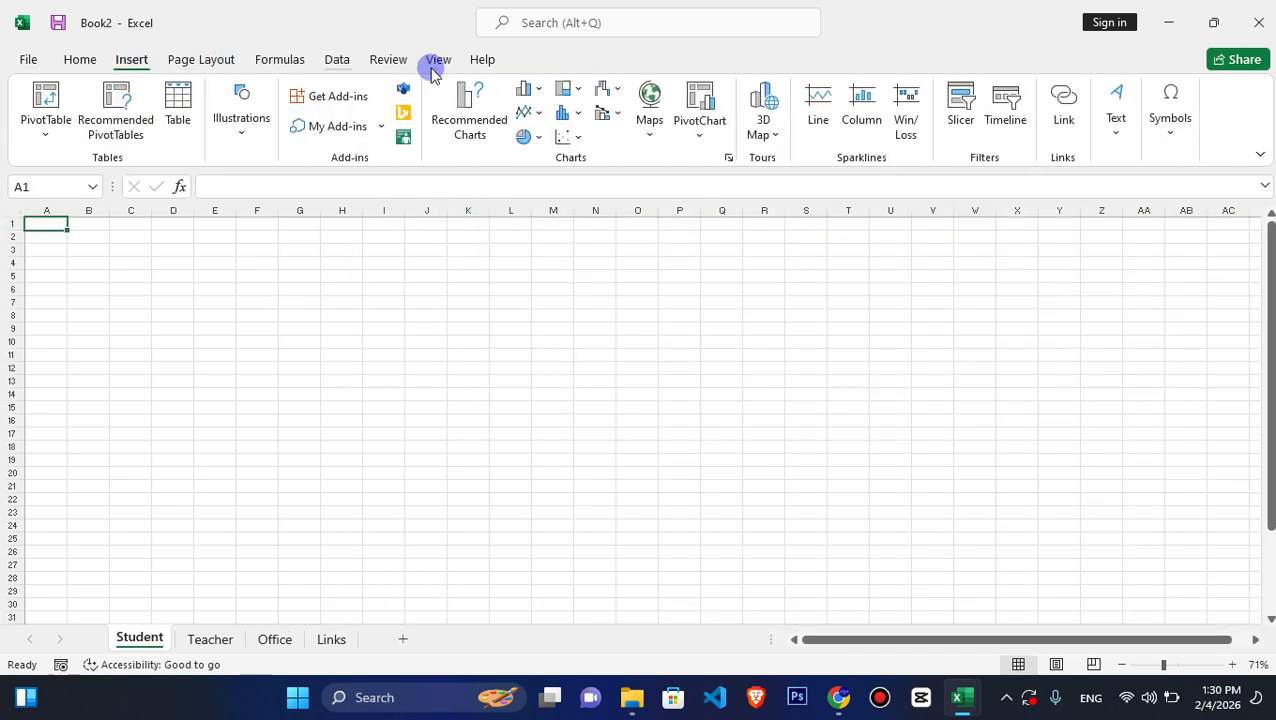
click(222, 122)
click(249, 162)
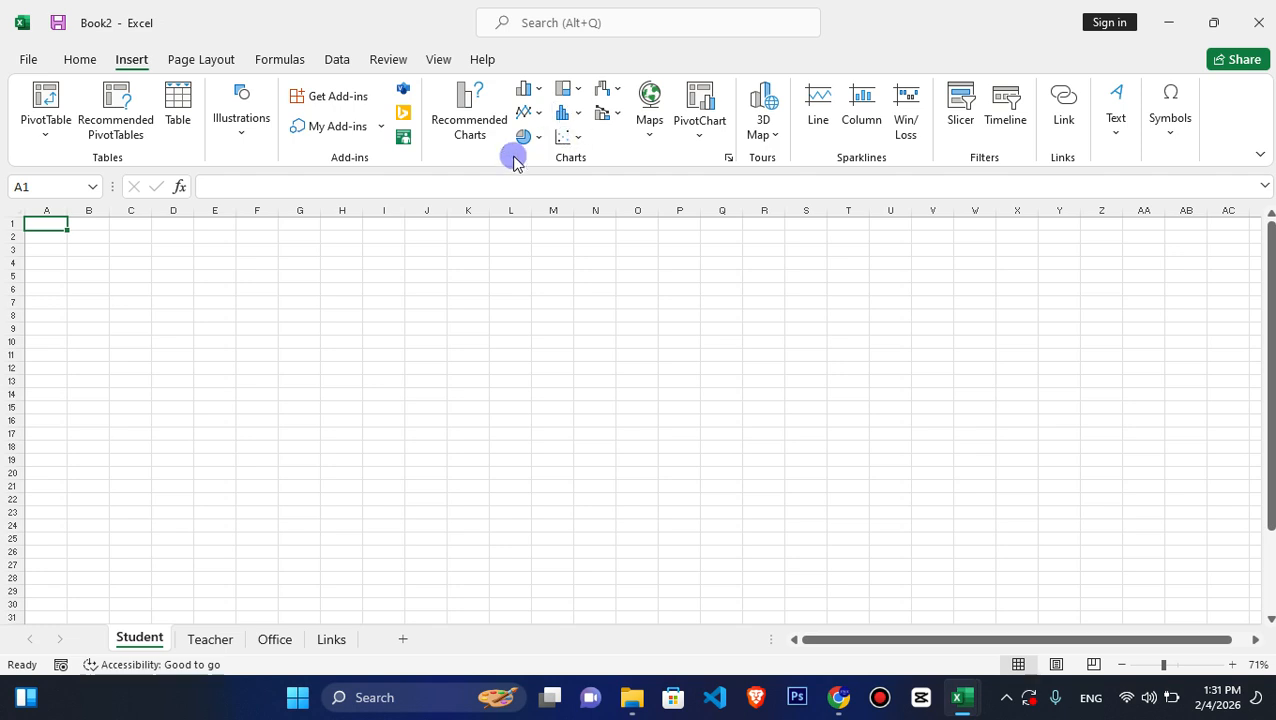
click(1180, 666)
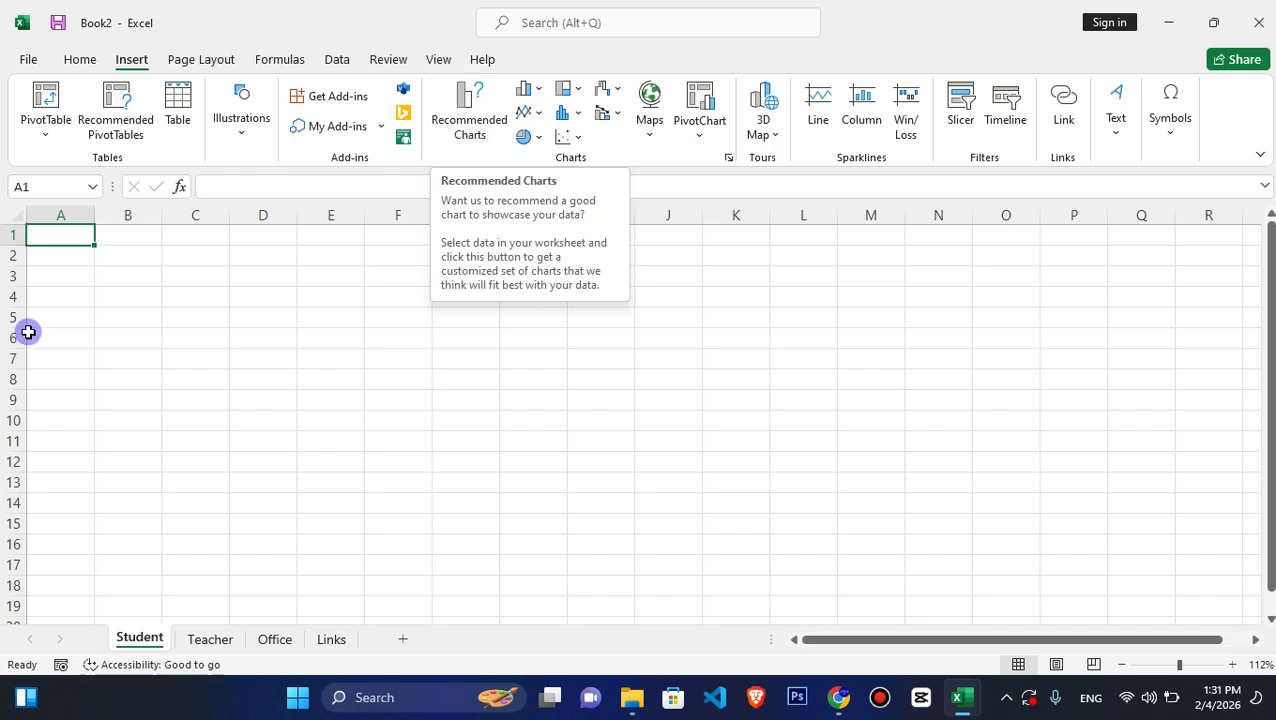
drag(94, 236, 174, 248)
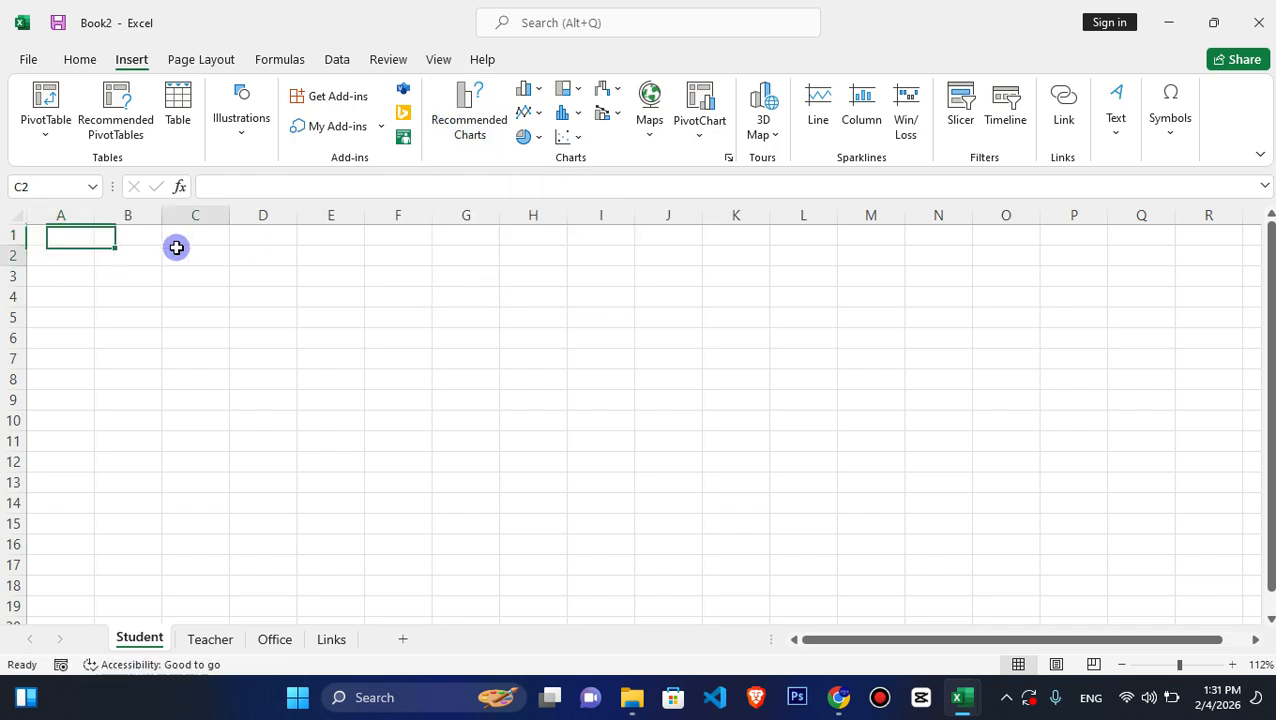
click(79, 217)
click(70, 237)
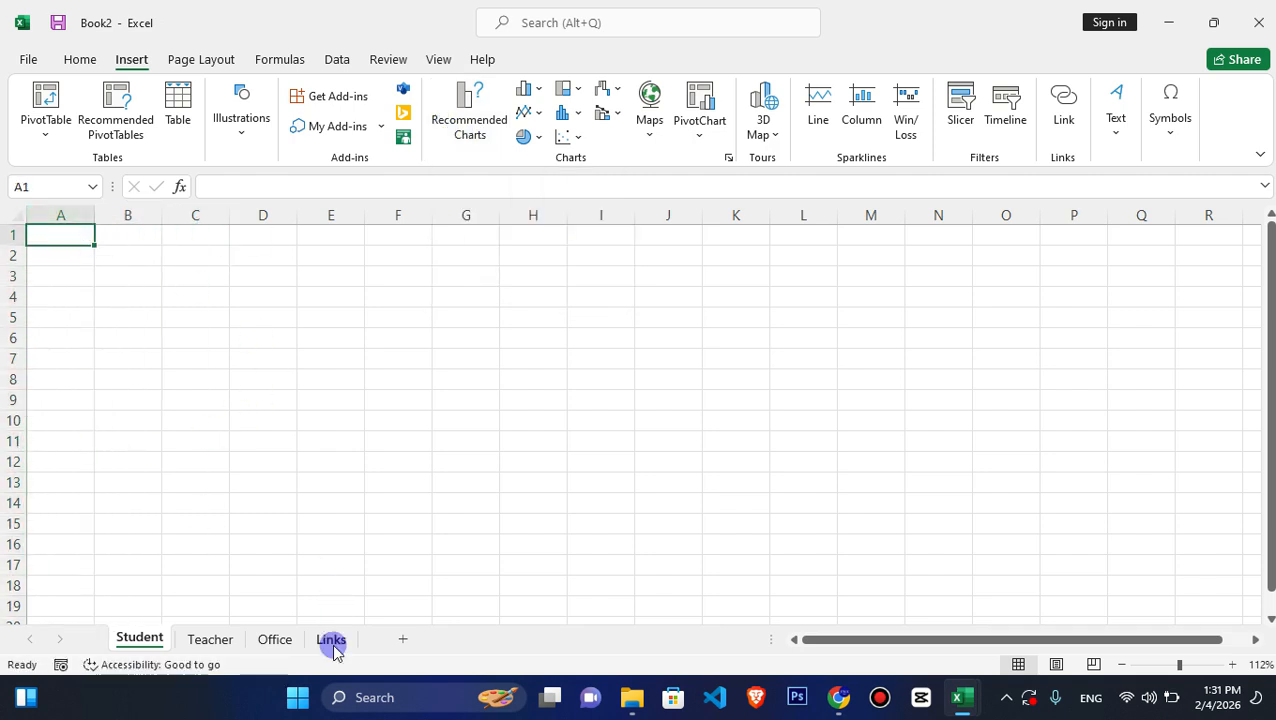
Create a blank workbook and enter the headings Std Name, Class and Fee in A1 to C1.
key(ctrl+n)
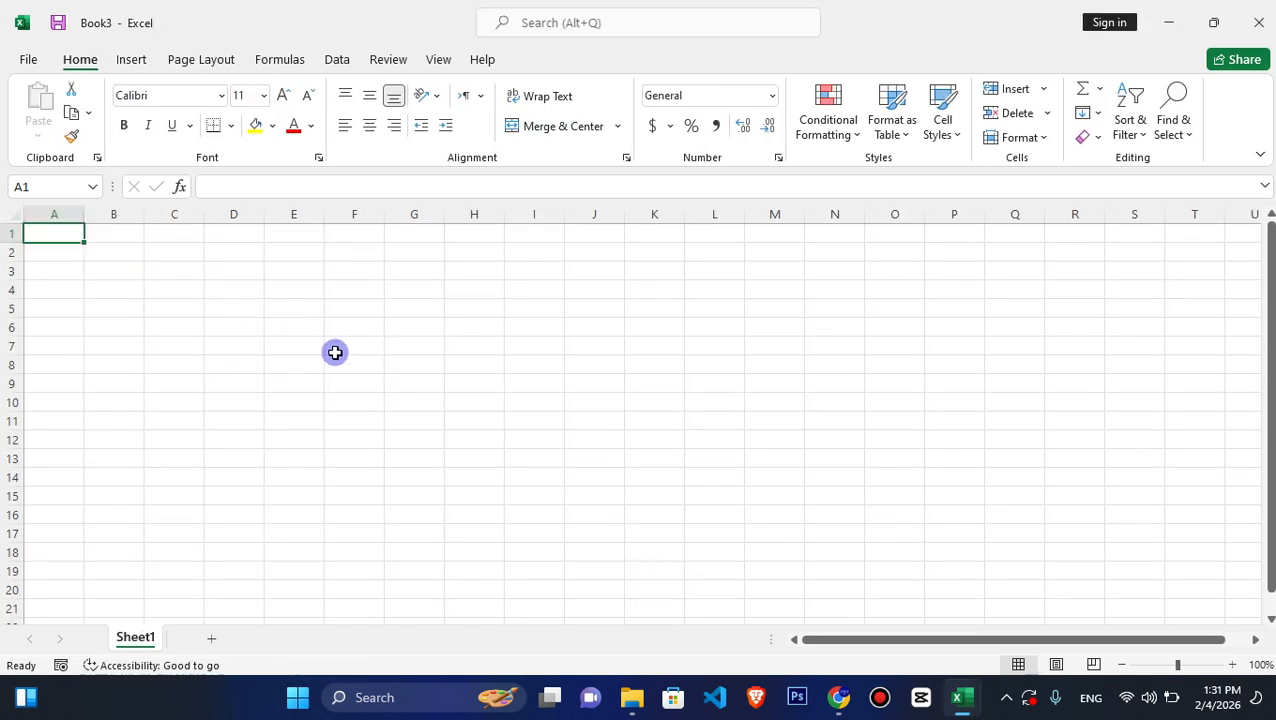
key(Right)
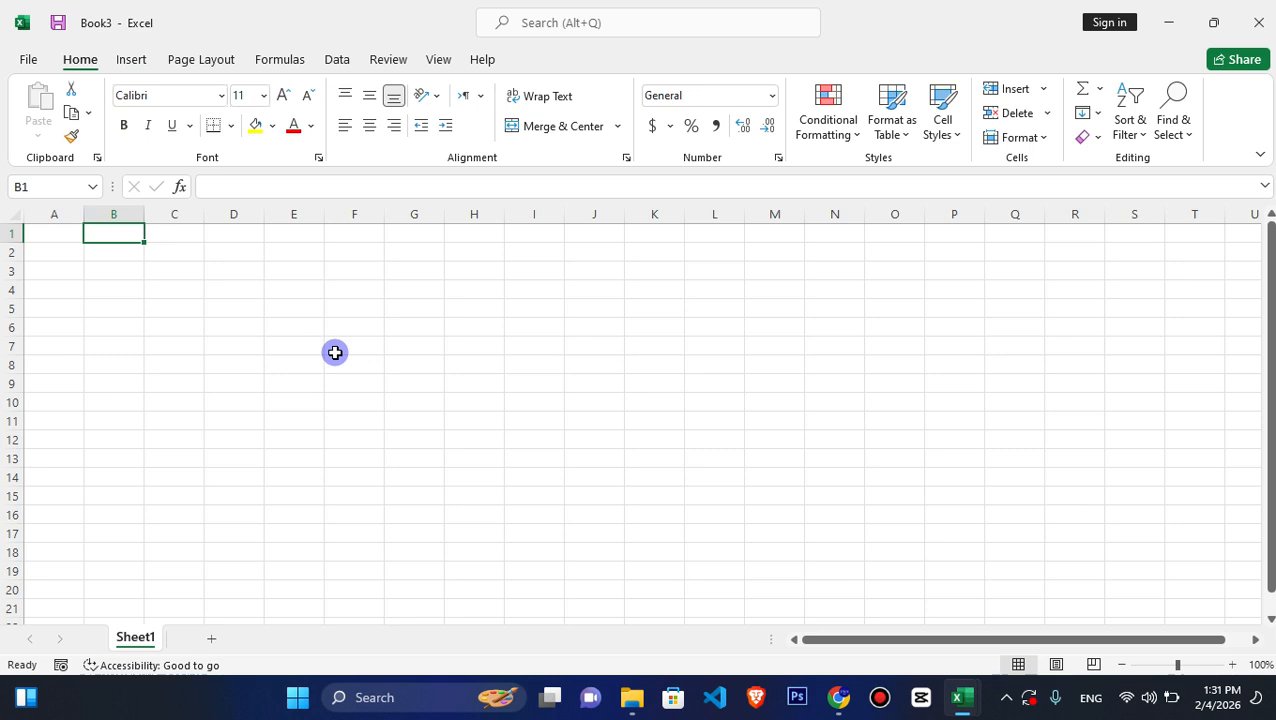
key(Left)
key(BackSpace)
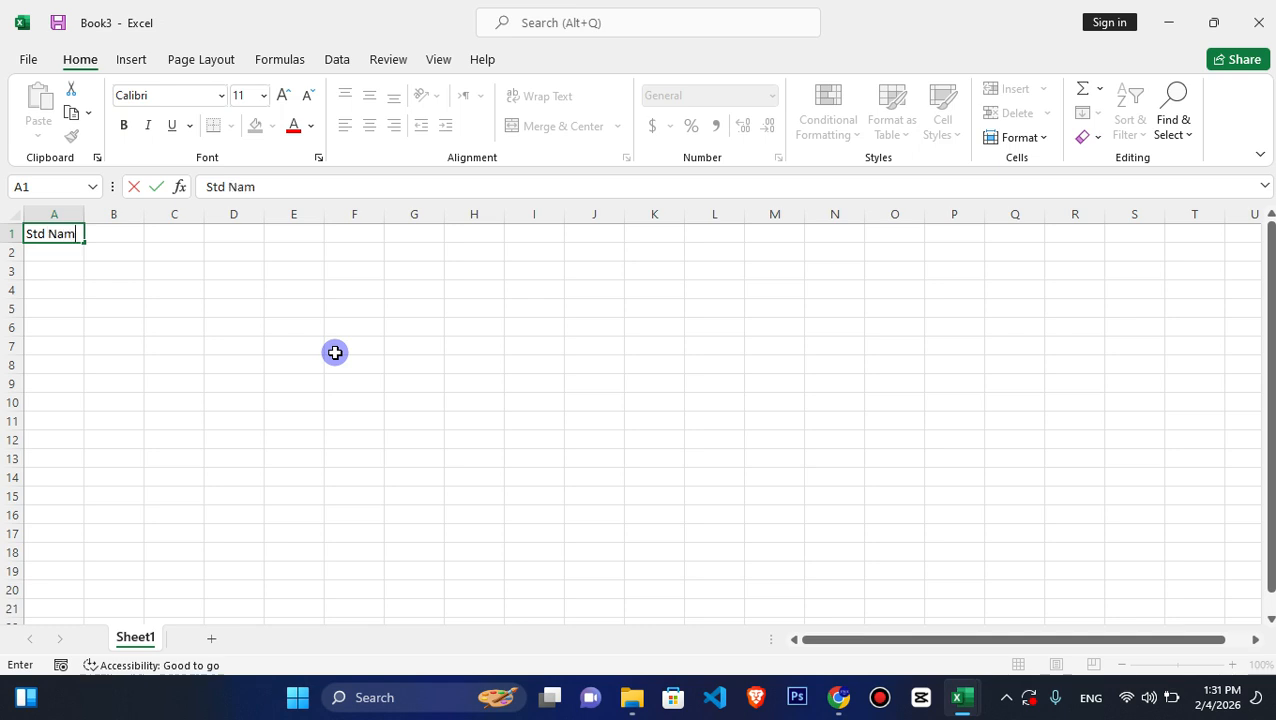
key(Tab)
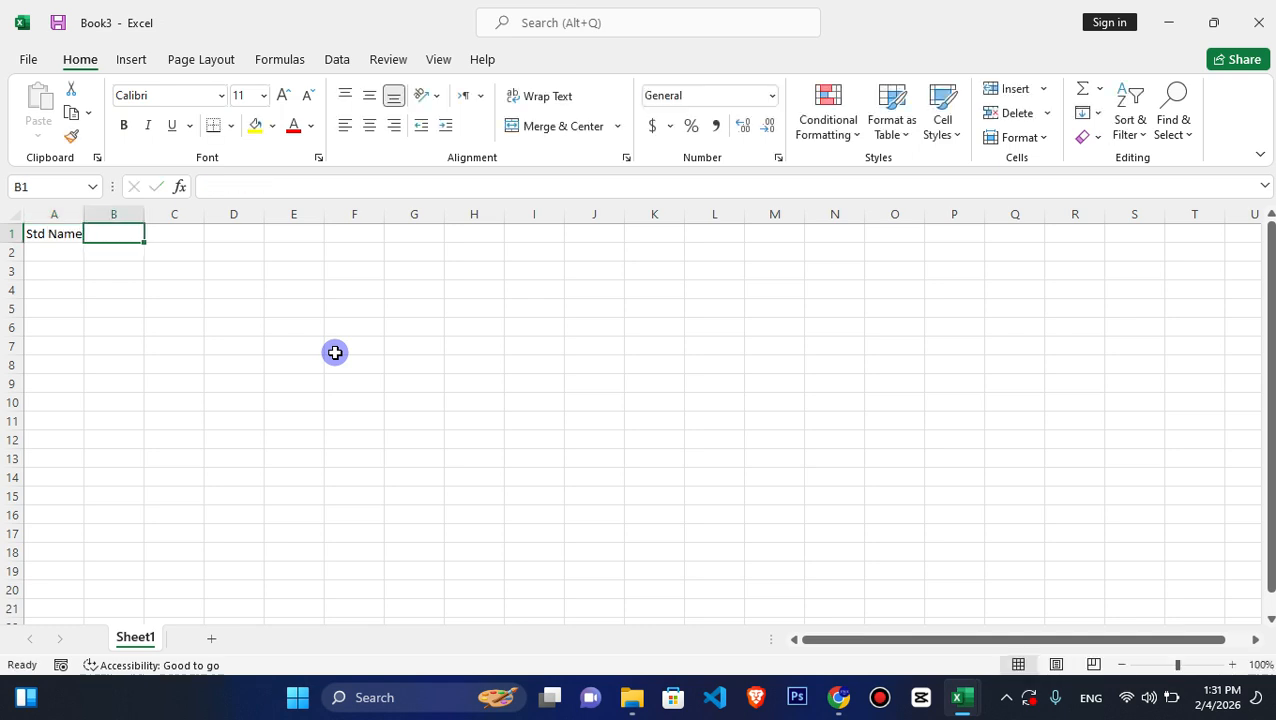
text(Class)
key(Tab)
text(Fee)
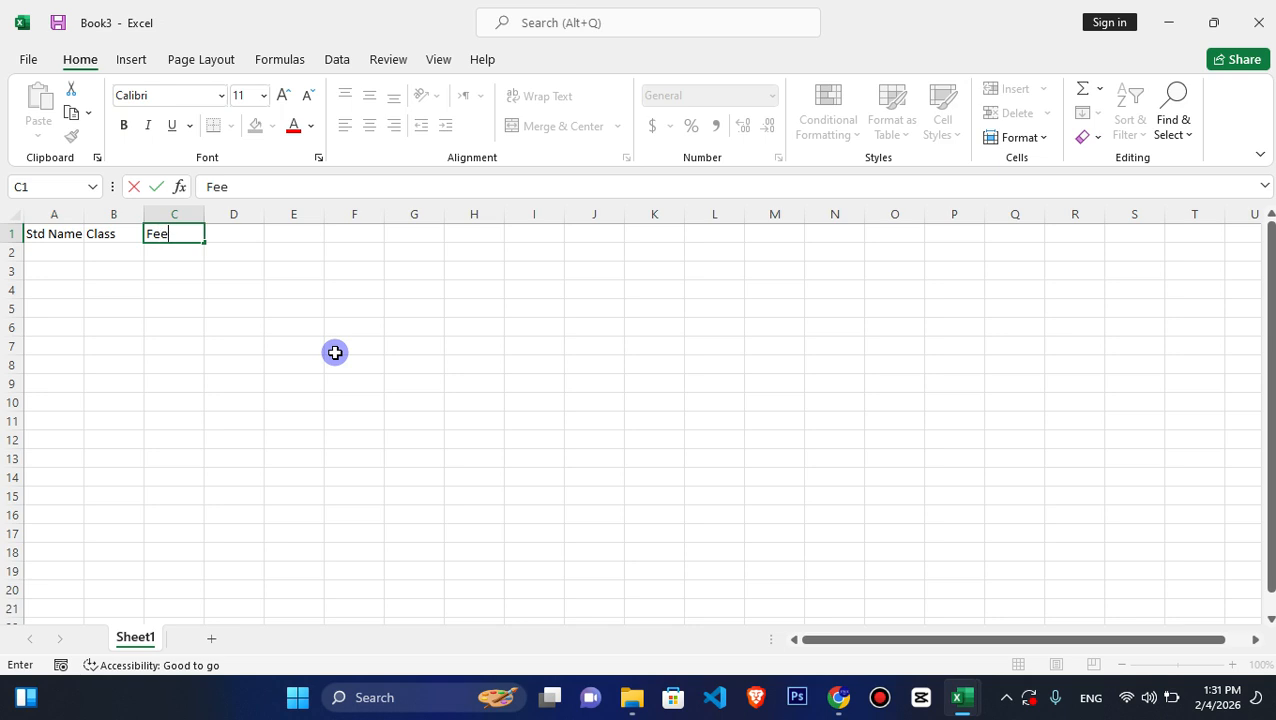
key(Tab)
Enter the headings Adm in D1 and Total in E1.
text(Admt)
key(Tab)
key(Left)
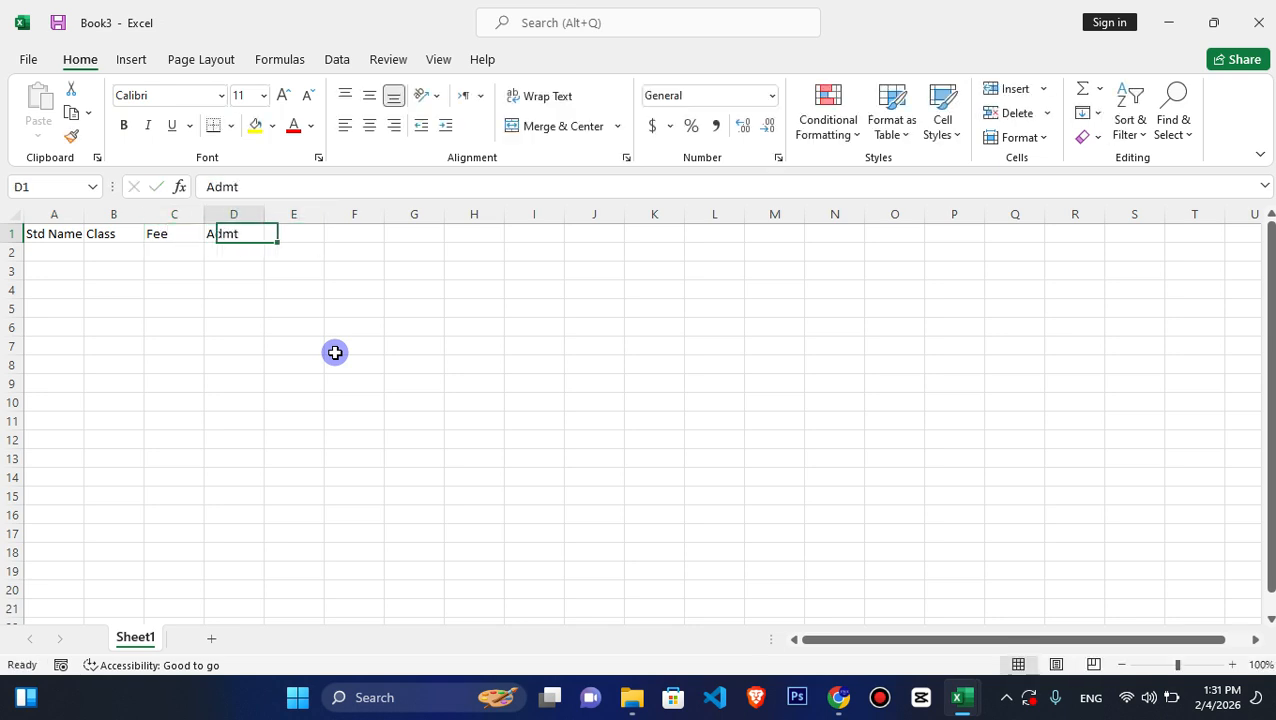
text(Adm)
key(Tab)
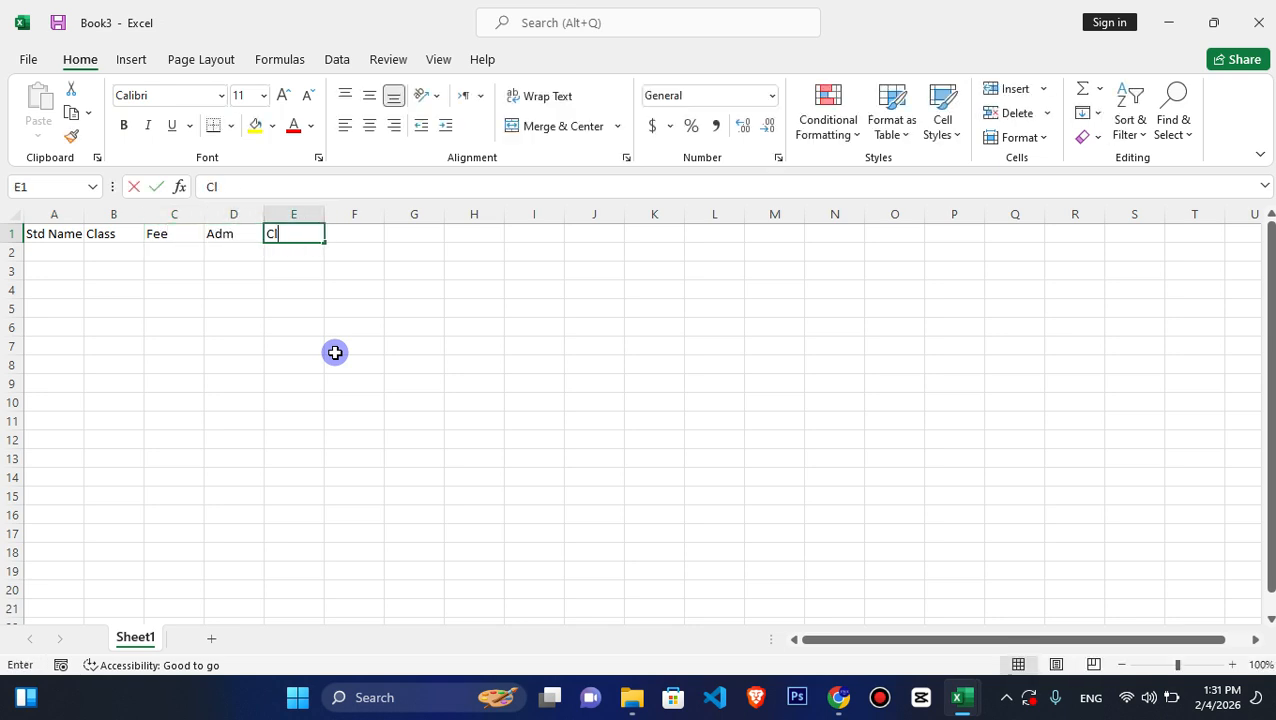
key(BackSpace)
key(BackSpace)
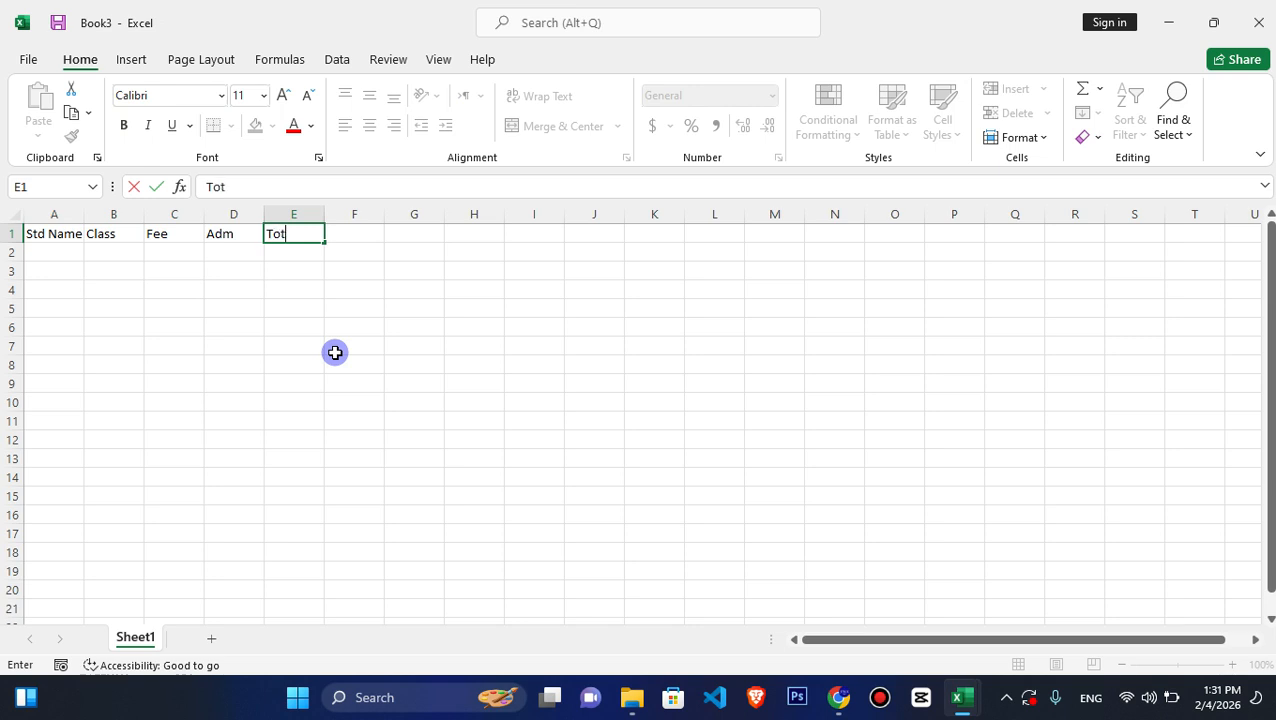
key(Tab)
Enter the heading Slip No in F1, and clear the contents of F1:F15.
text(Sli)
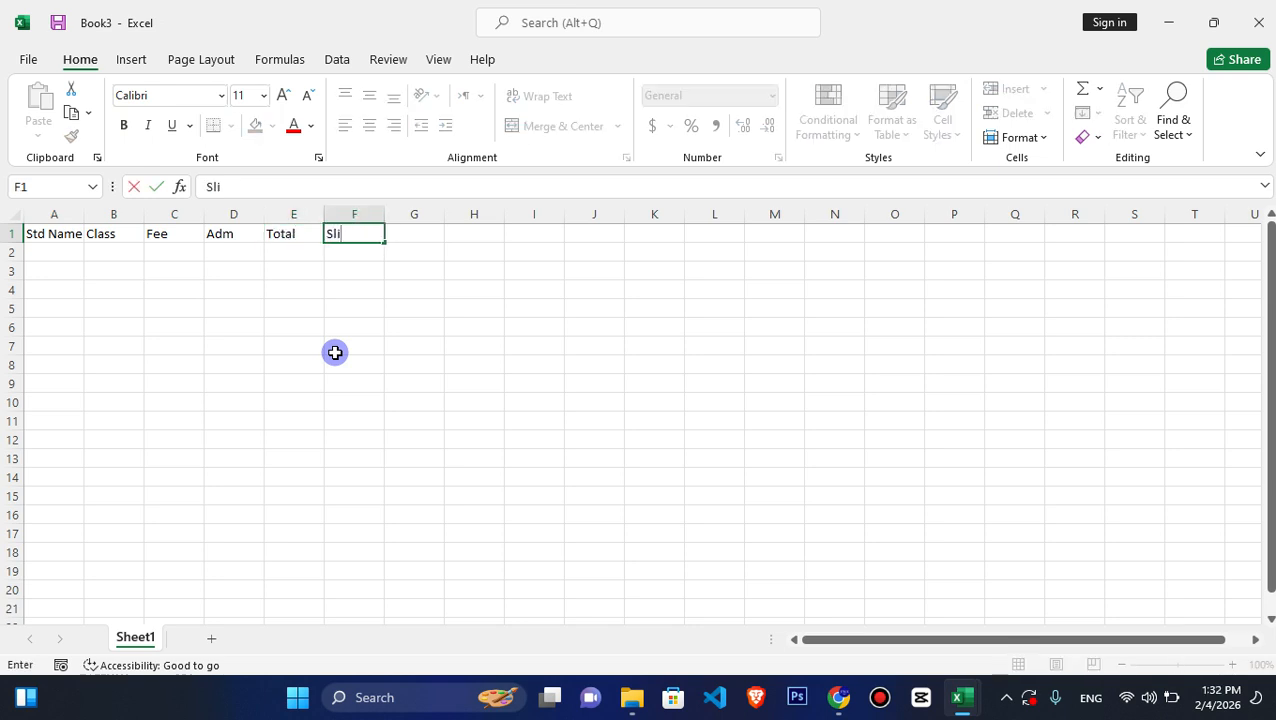
text(p No)
key(Down)
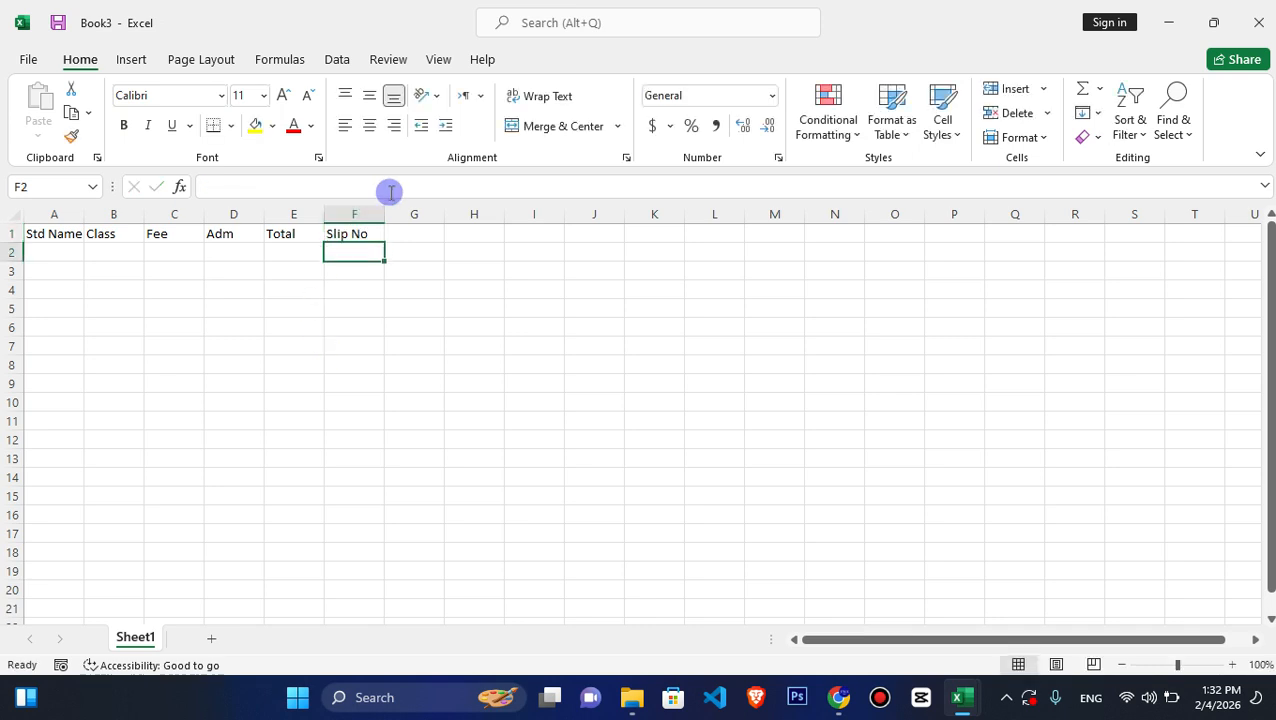
drag(357, 233, 372, 496)
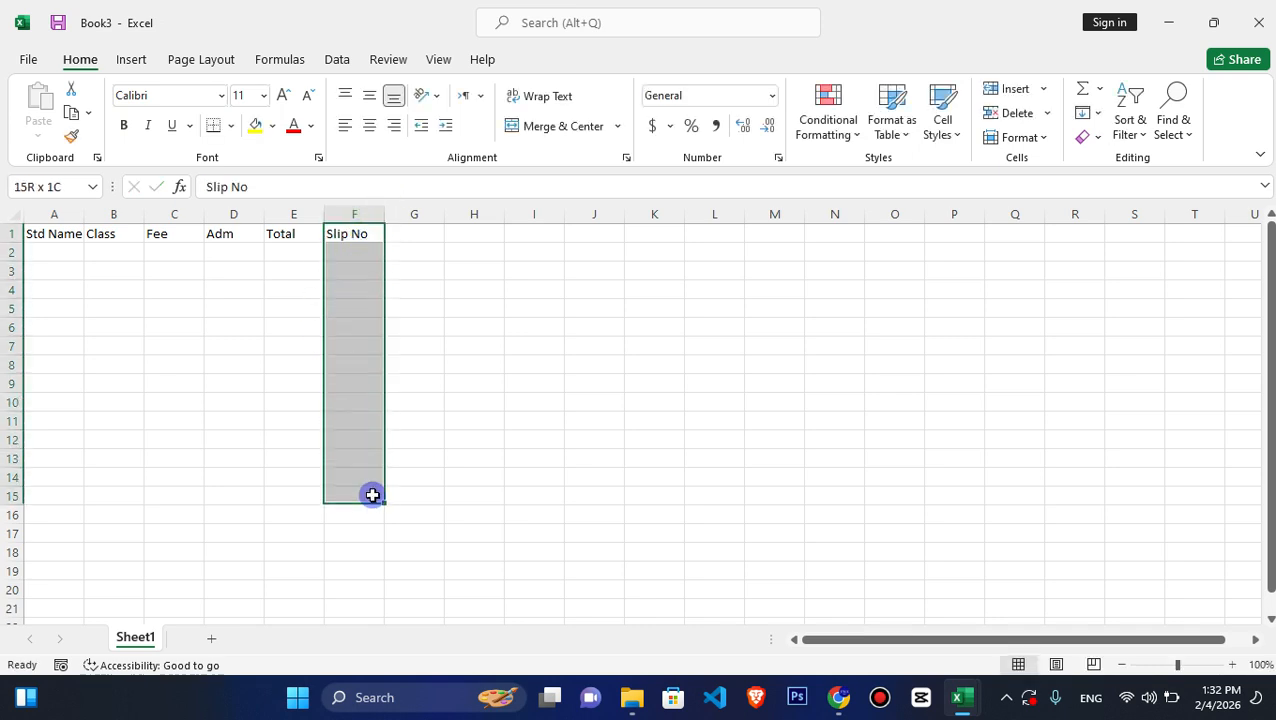
click(111, 323)
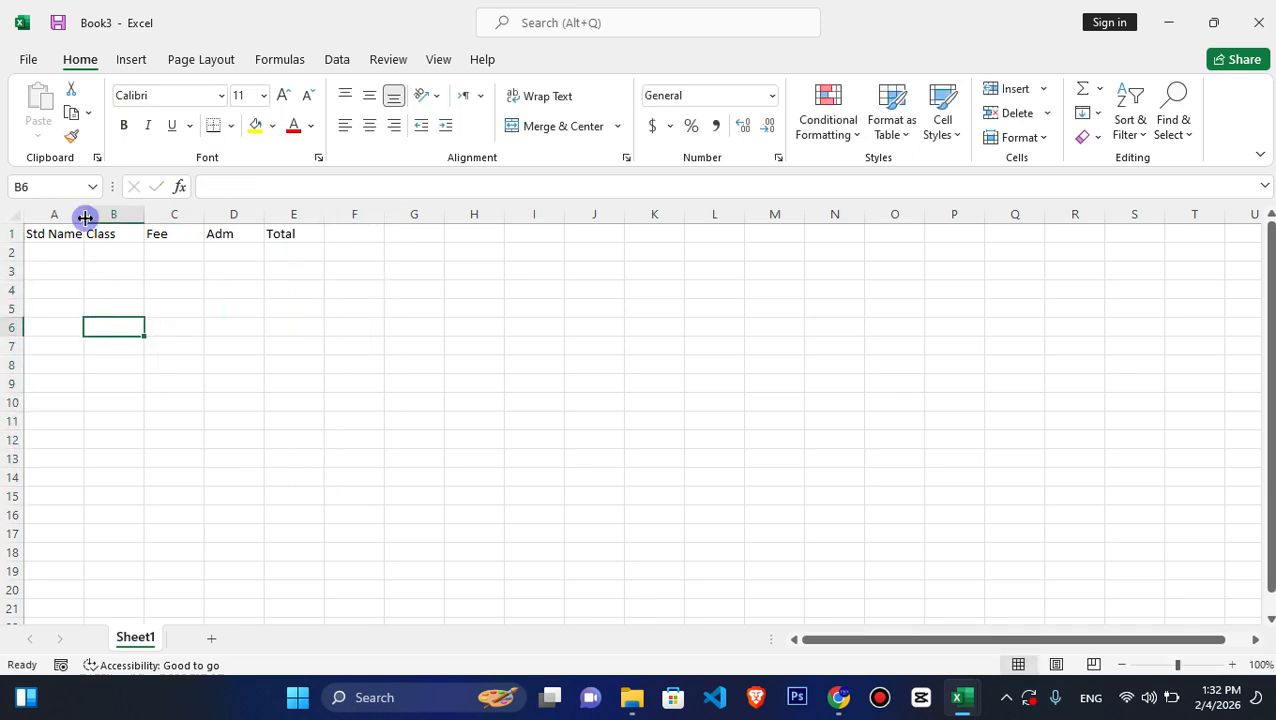
Widen columns A to E, and centre the range A1:E15 both horizontally and vertically.
drag(84, 214, 590, 207)
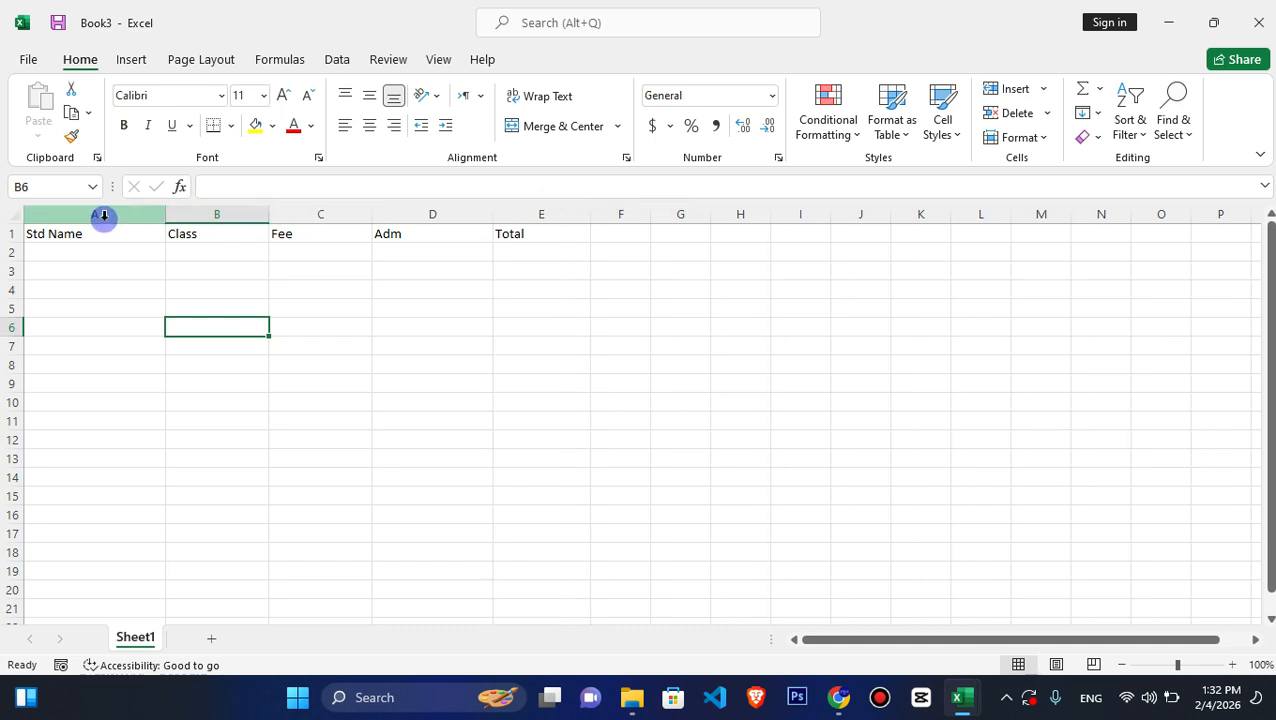
drag(88, 230, 532, 491)
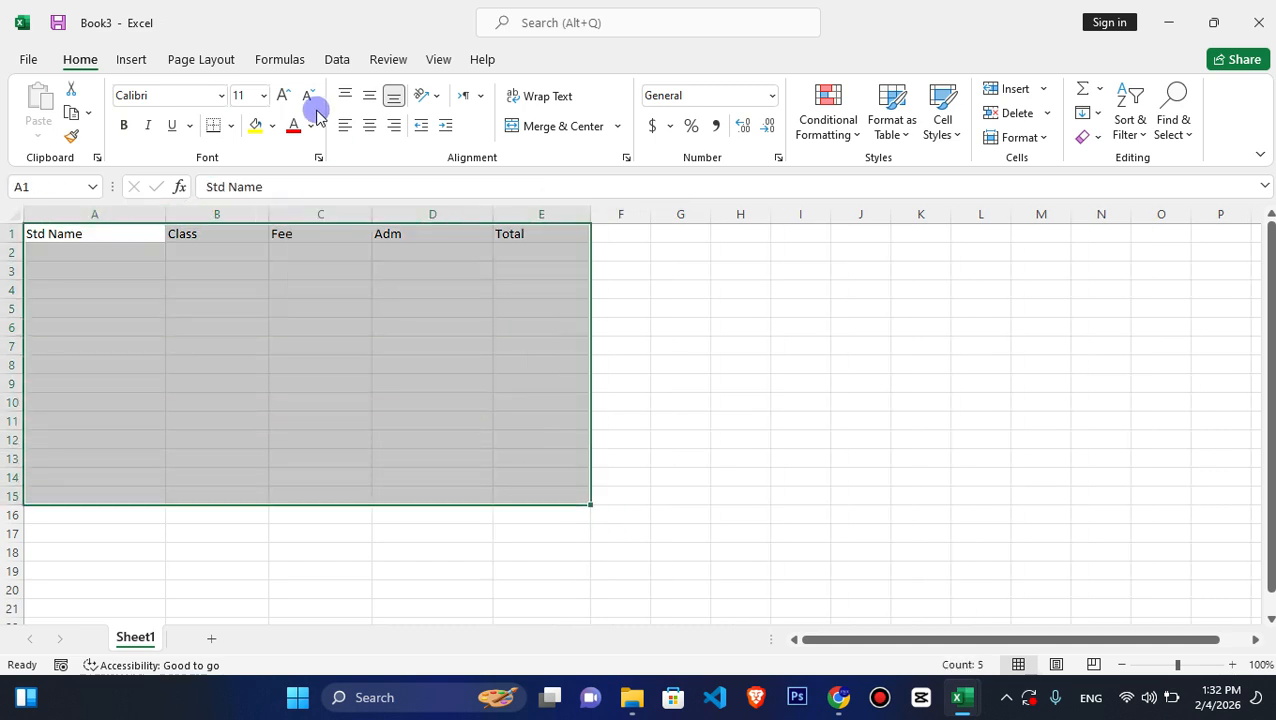
click(369, 125)
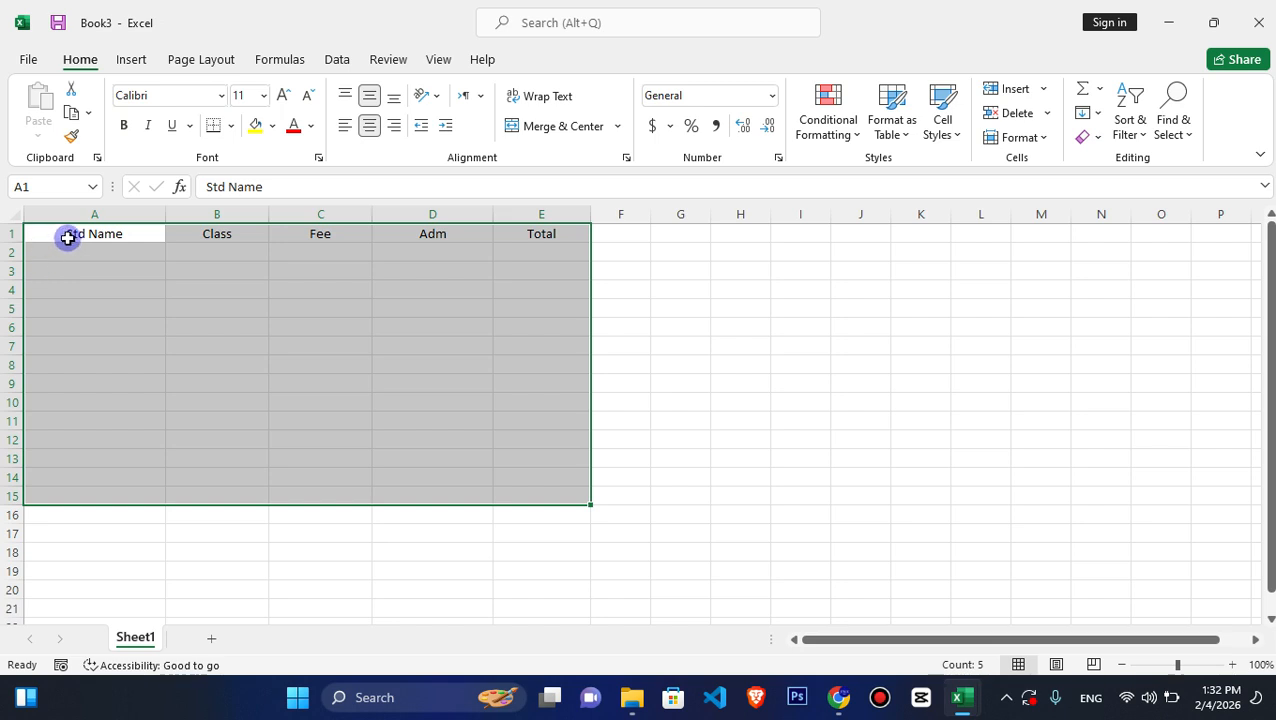
Centre the range A1:E16 and apply All Borders to it.
drag(67, 238, 578, 519)
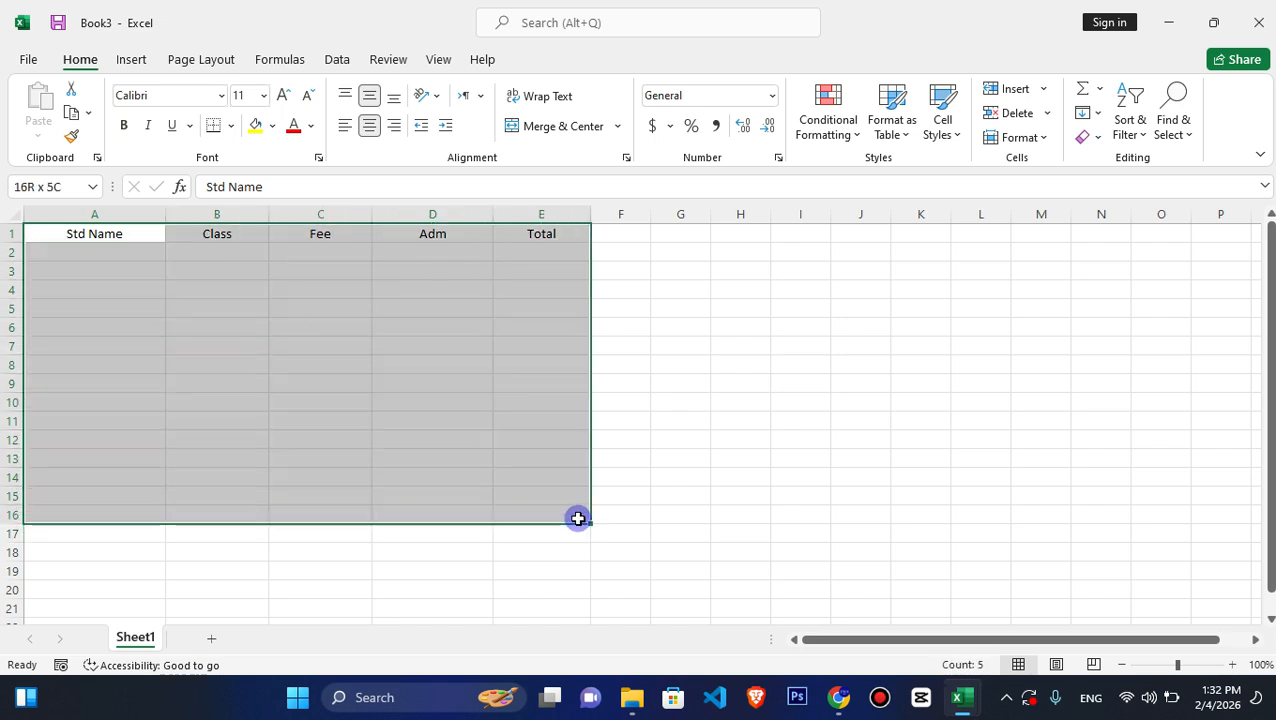
click(369, 104)
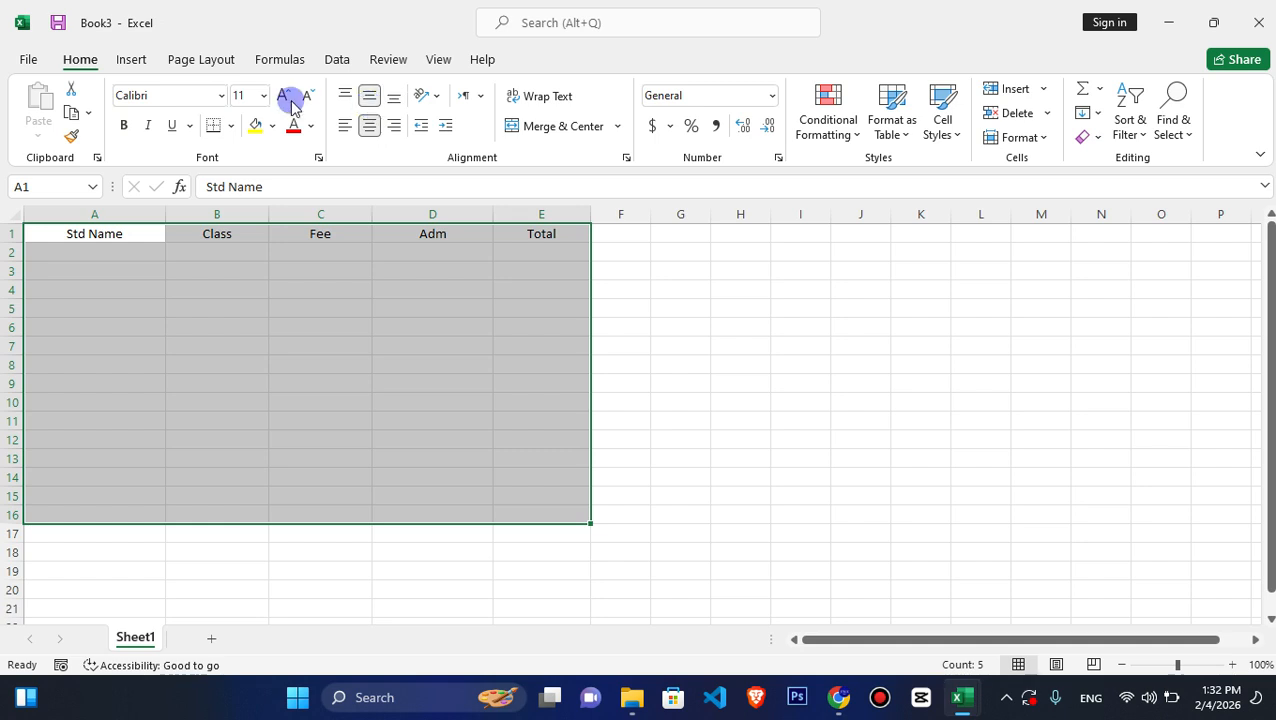
click(232, 126)
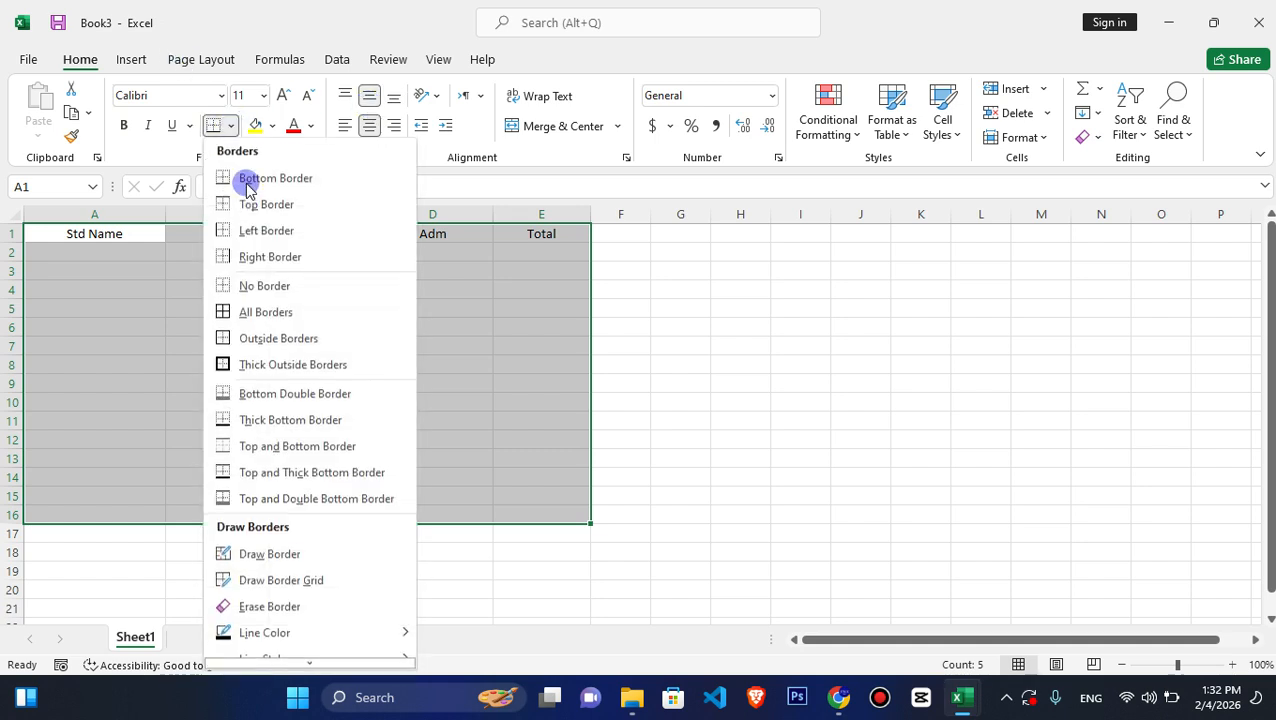
click(266, 313)
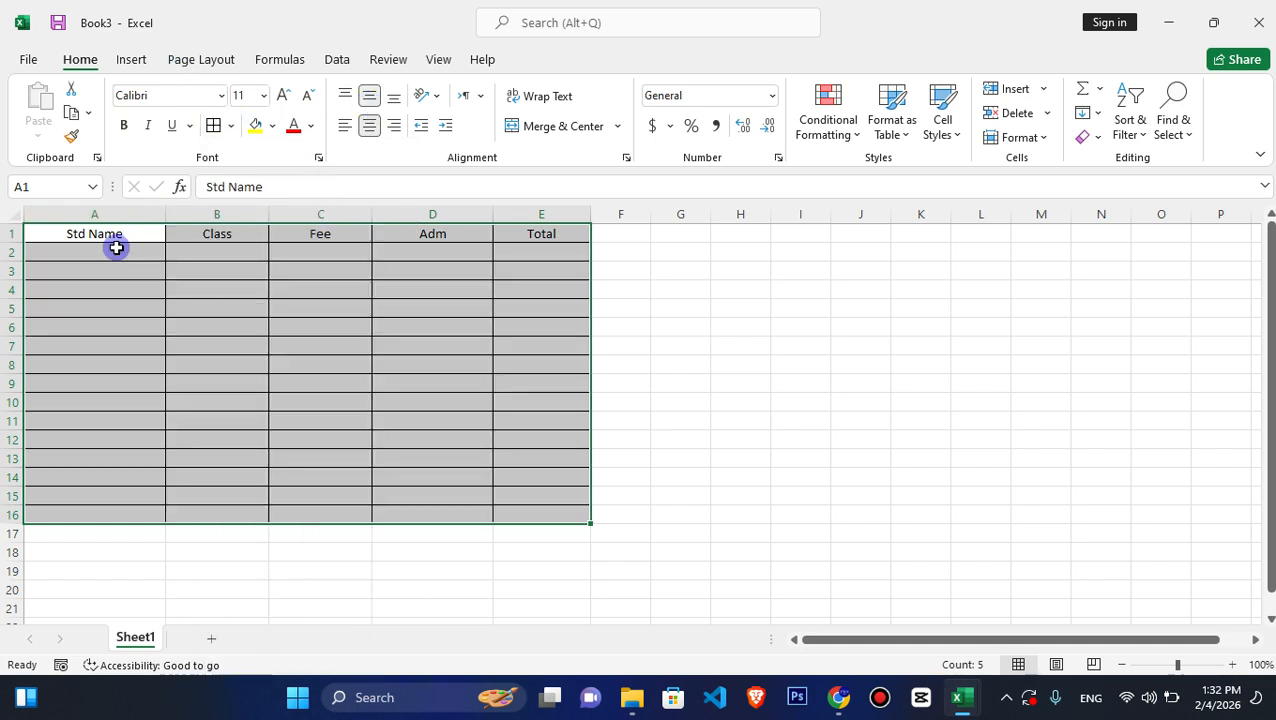
Make row 1 taller and set the headings in A1:E1 in bold.
mouse_move(18, 241)
mouse_down()
mouse_move(19, 255)
mouse_move(559, 212)
mouse_up()
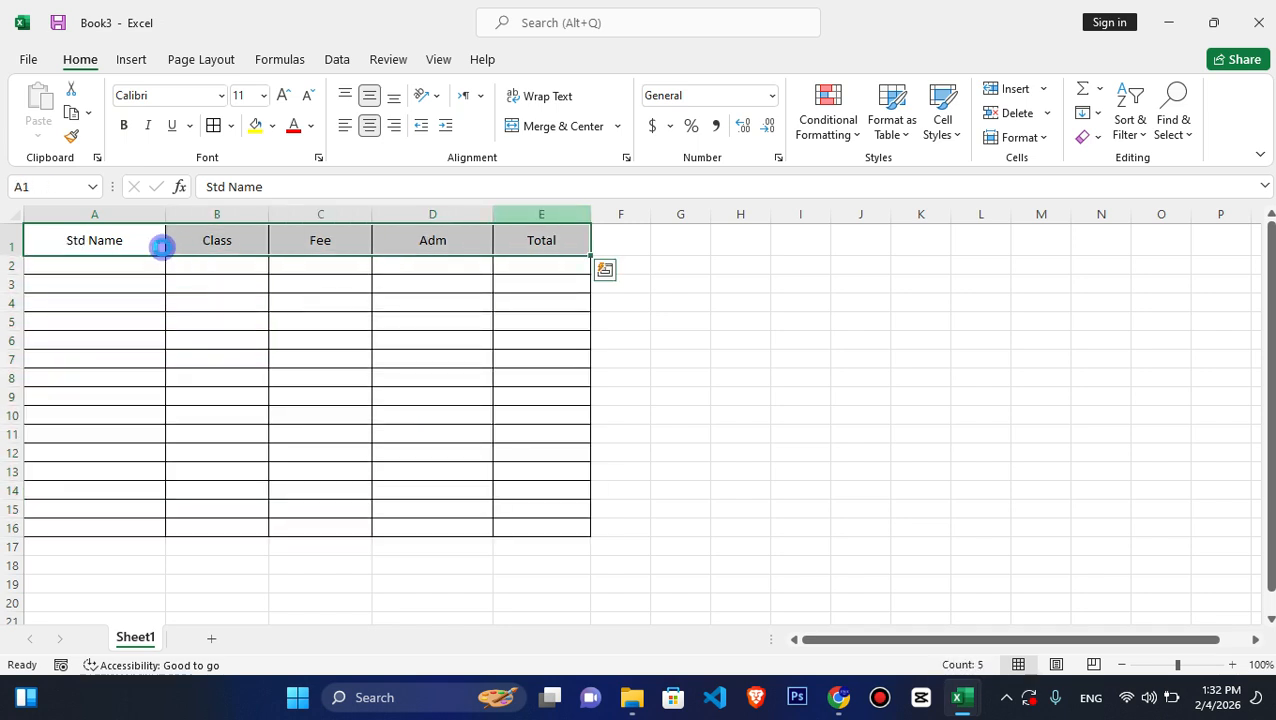
key(Down)
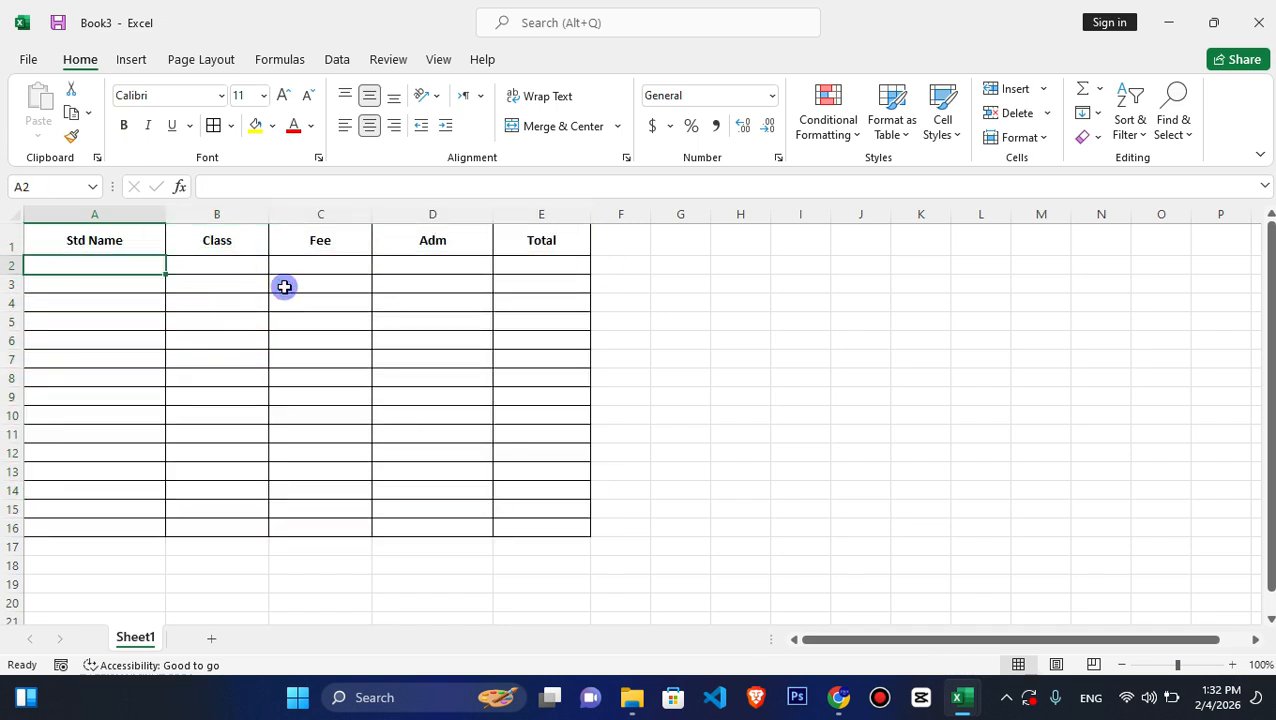
click(125, 246)
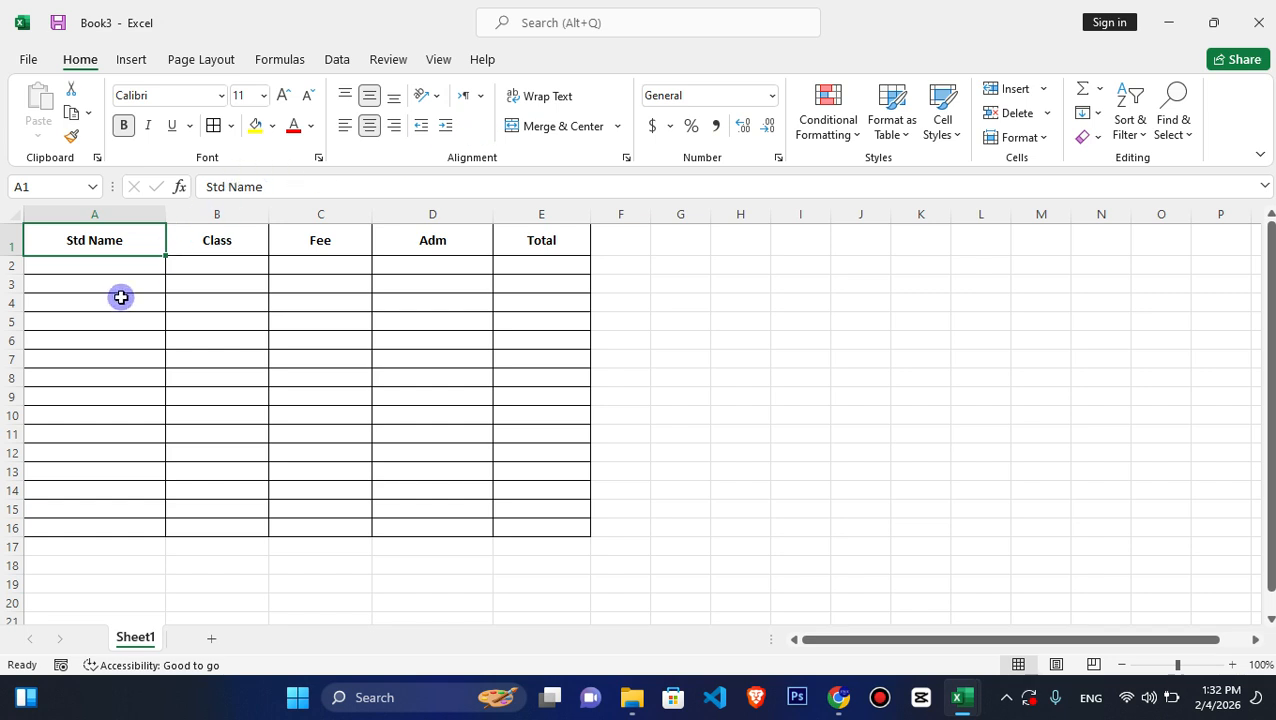
click(112, 265)
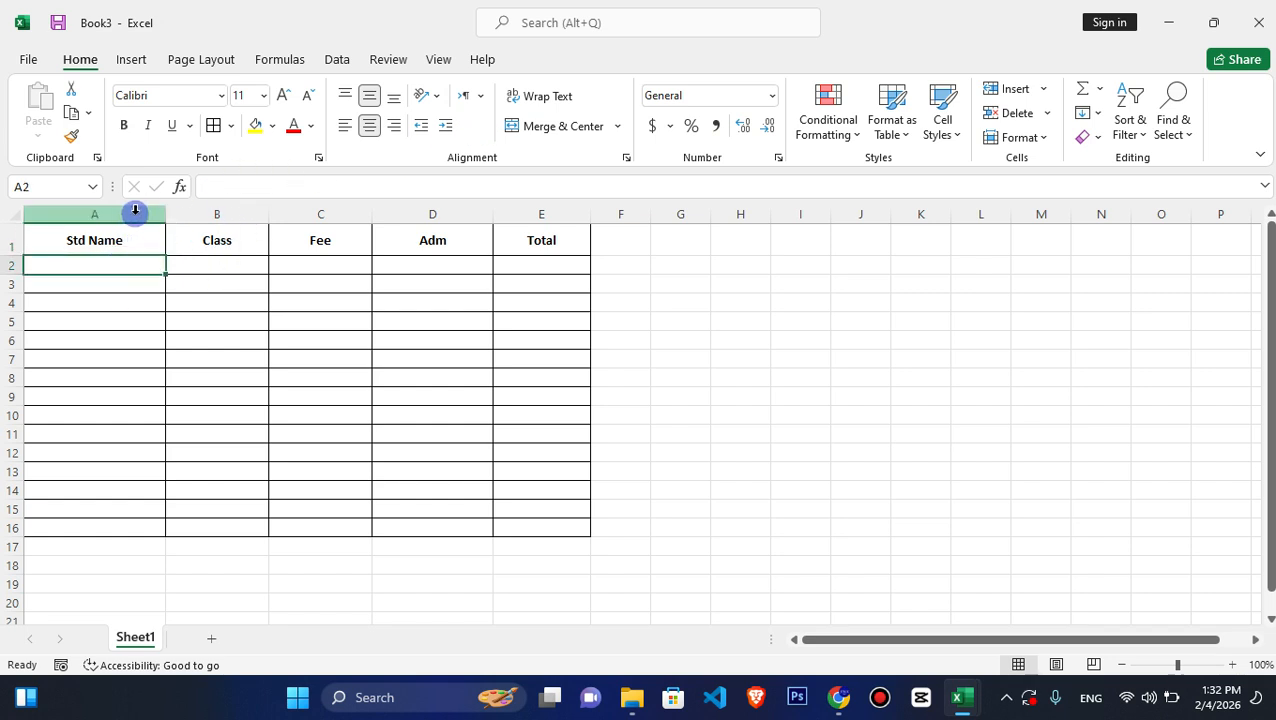
click(245, 240)
click(145, 264)
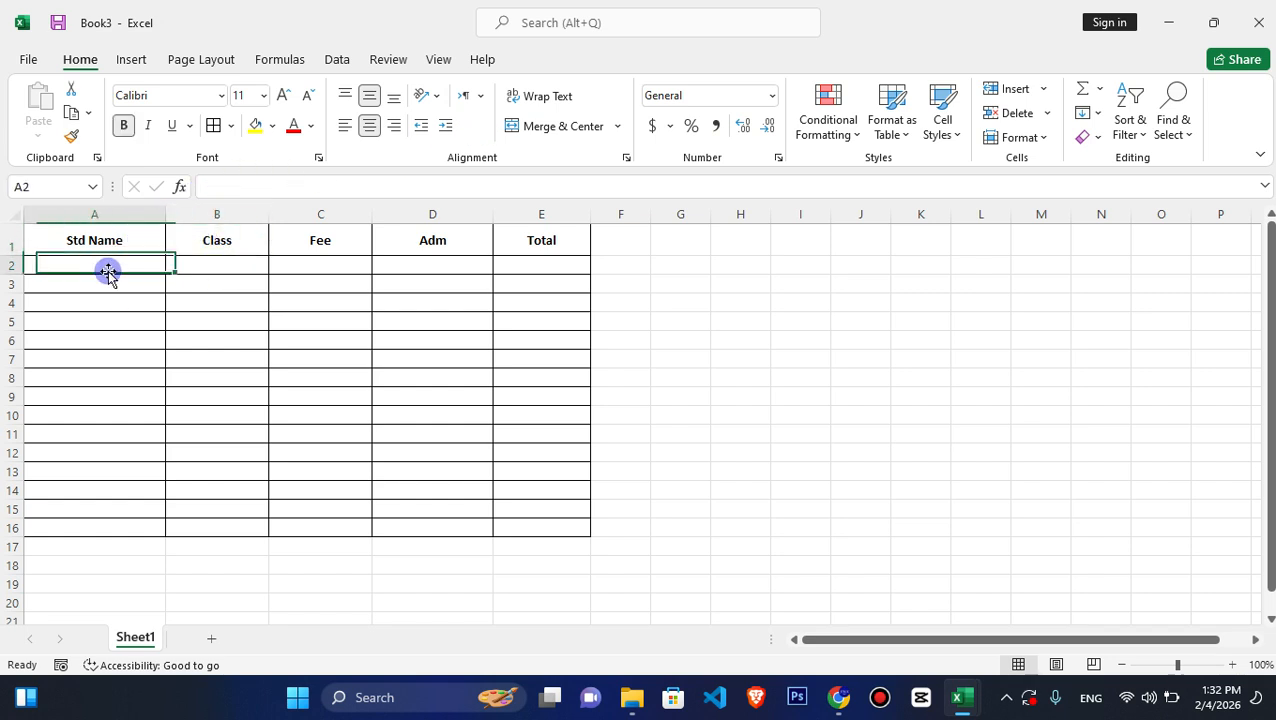
Fill the heading cells A1:E1 with yellow.
drag(90, 248, 555, 240)
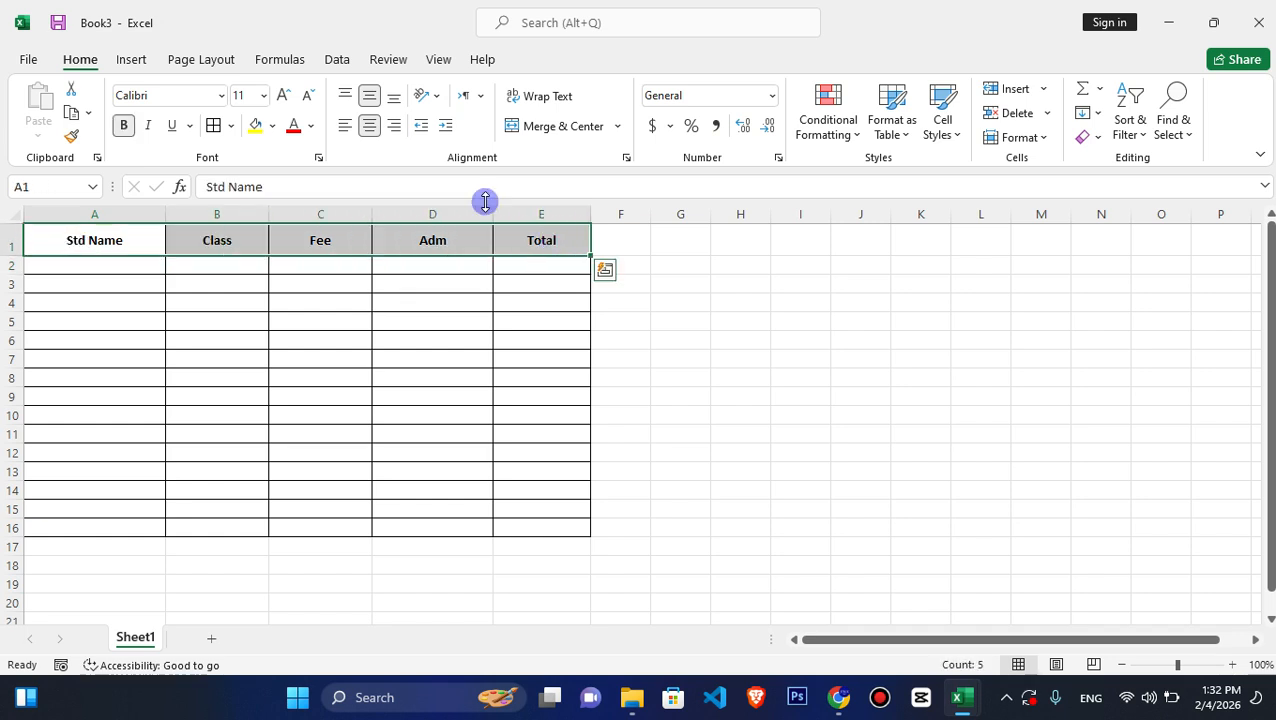
click(255, 126)
click(122, 259)
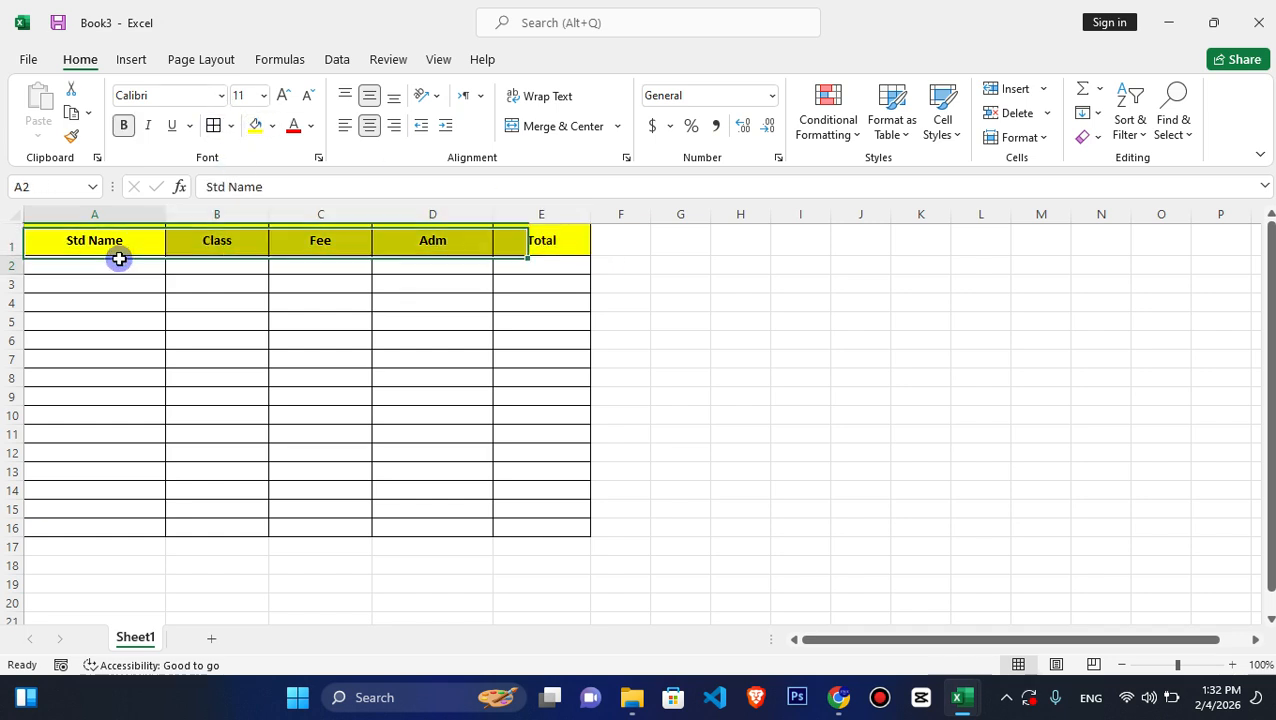
Enter a student name in A2, and copy the customer names in B2:B13 of the Book1 workbook.
text(Siraj)
key(alt+Tab)
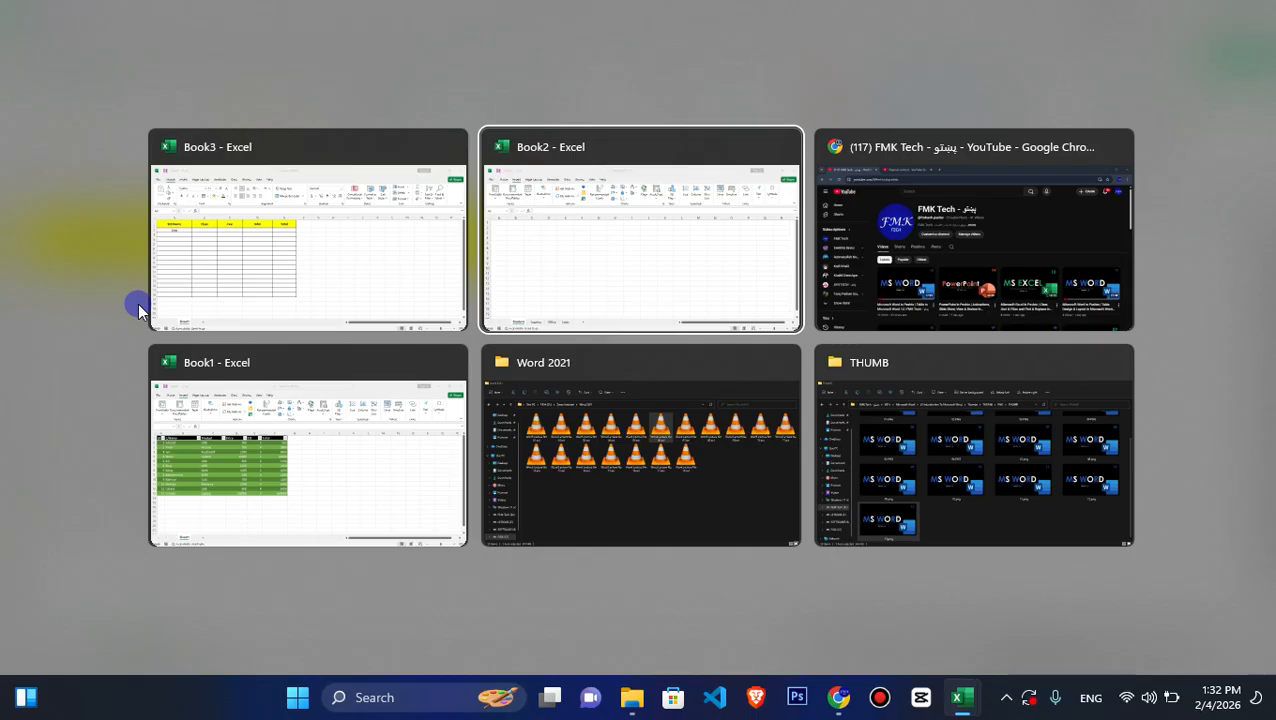
key(Down)
key(Left)
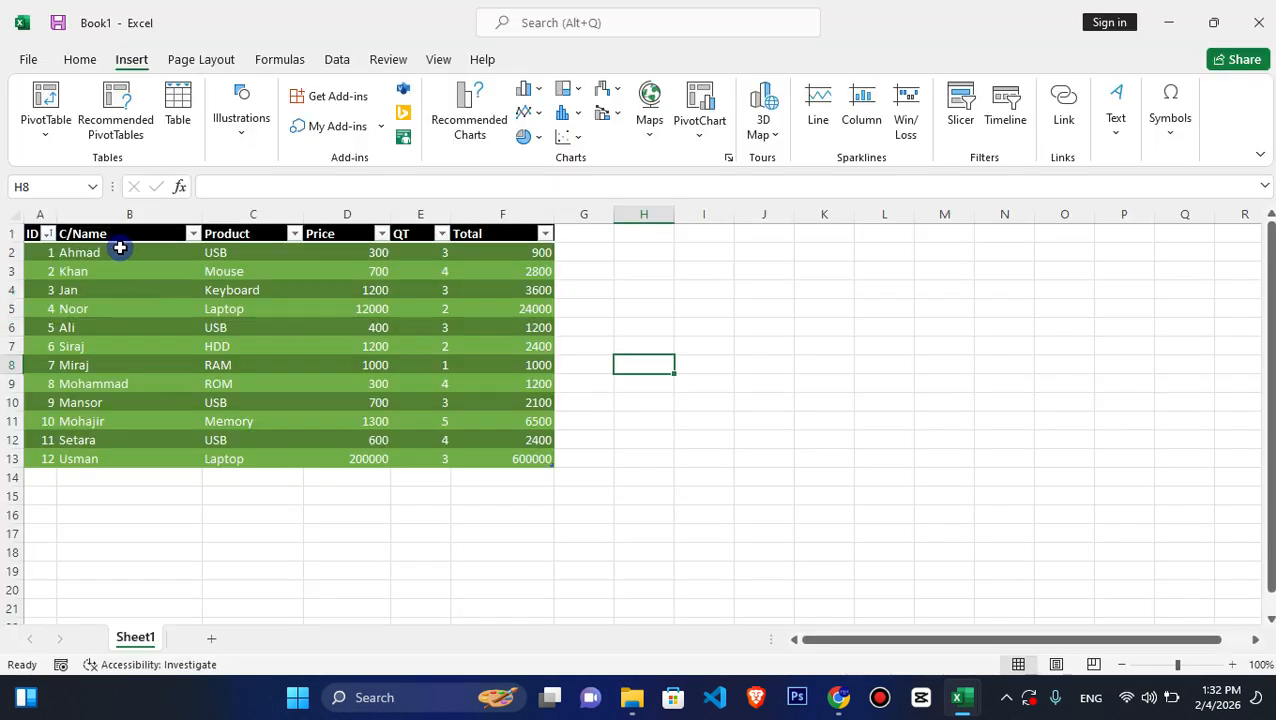
drag(119, 248, 122, 455)
key(ctrl+c)
key(alt+Tab)
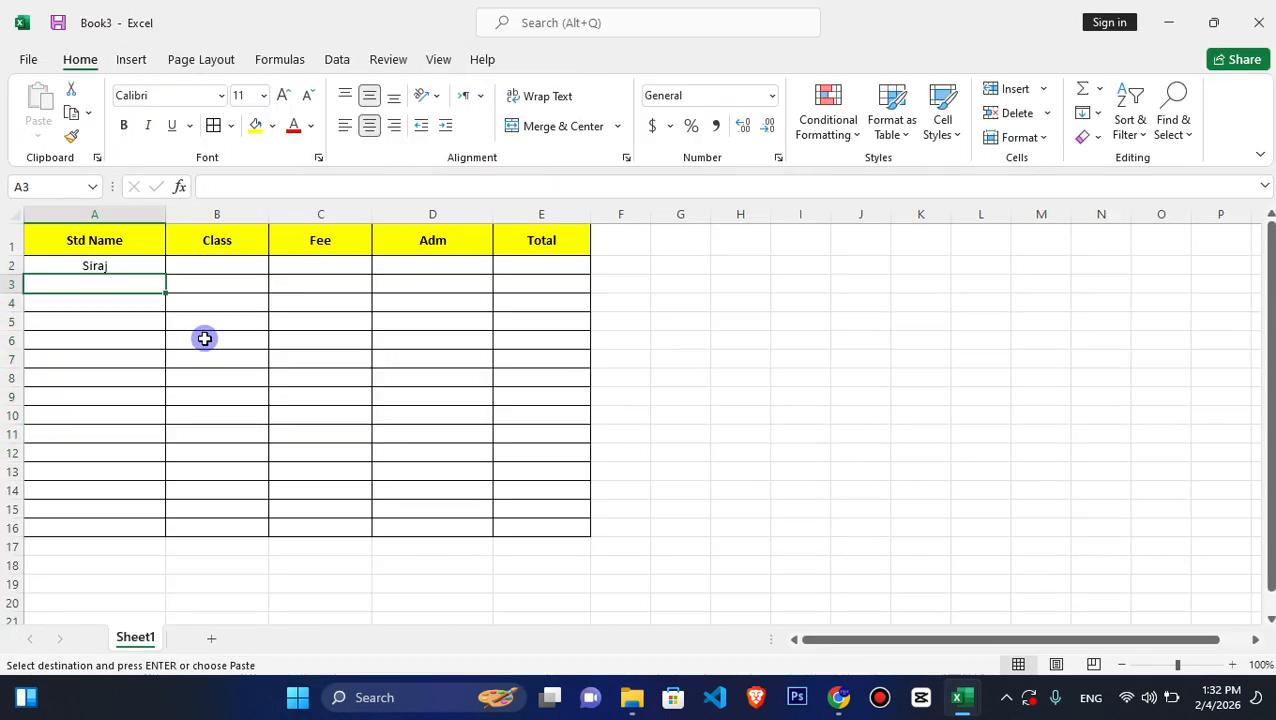
Clear A2 in Book3 and paste the names from B2:B13 of Book1 there as values only.
mouse_move(88, 262)
mouse_down()
mouse_move(88, 313)
mouse_move(88, 262)
mouse_up()
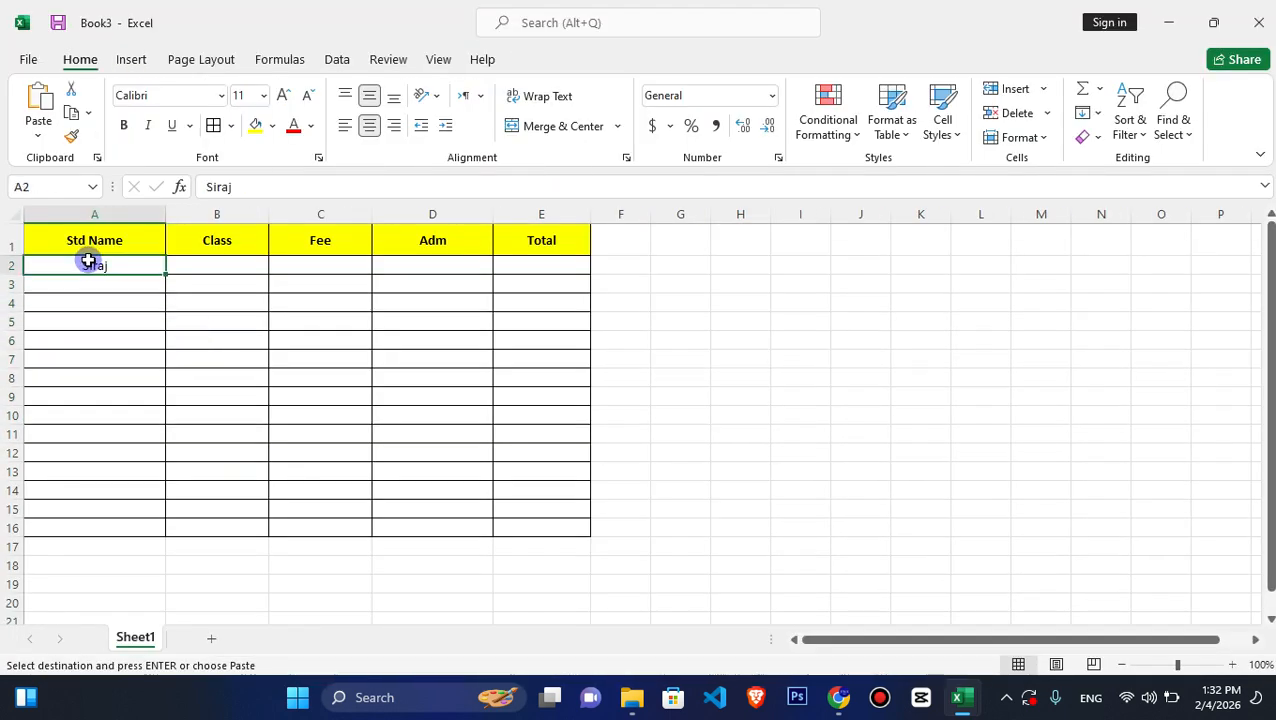
key(Delete)
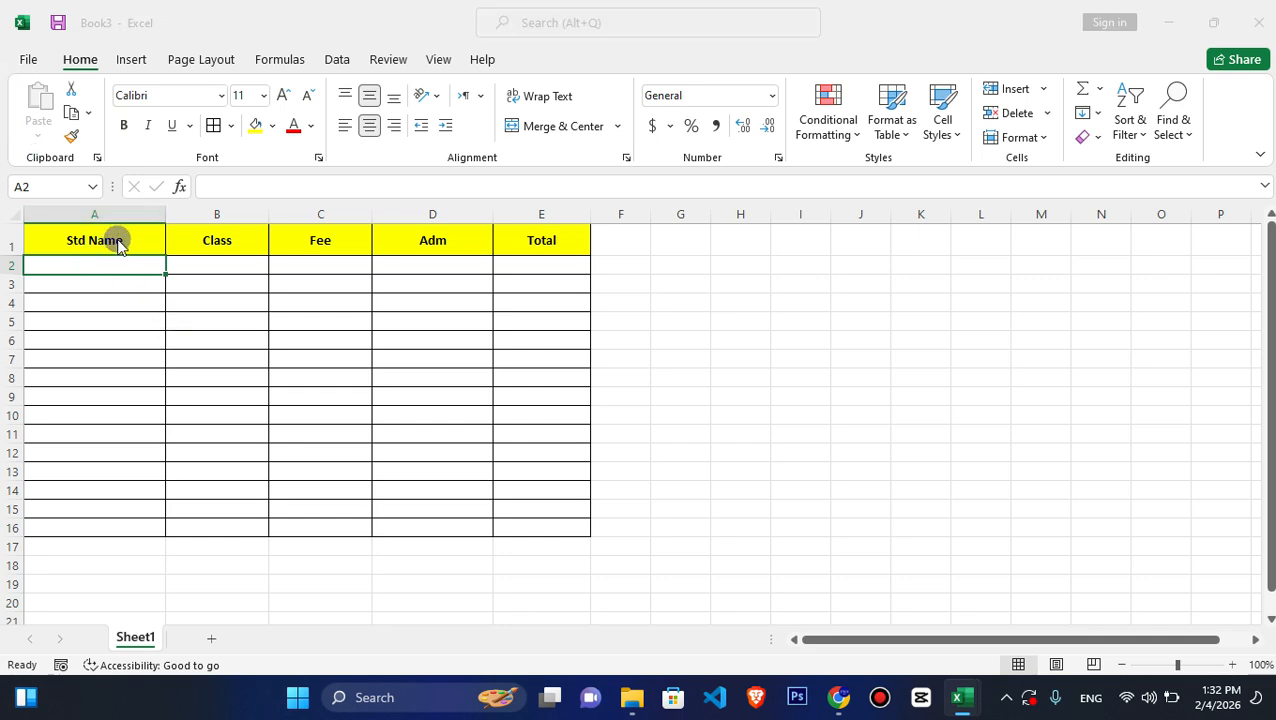
key(alt+Tab)
key(ctrl+c)
key(alt+Tab)
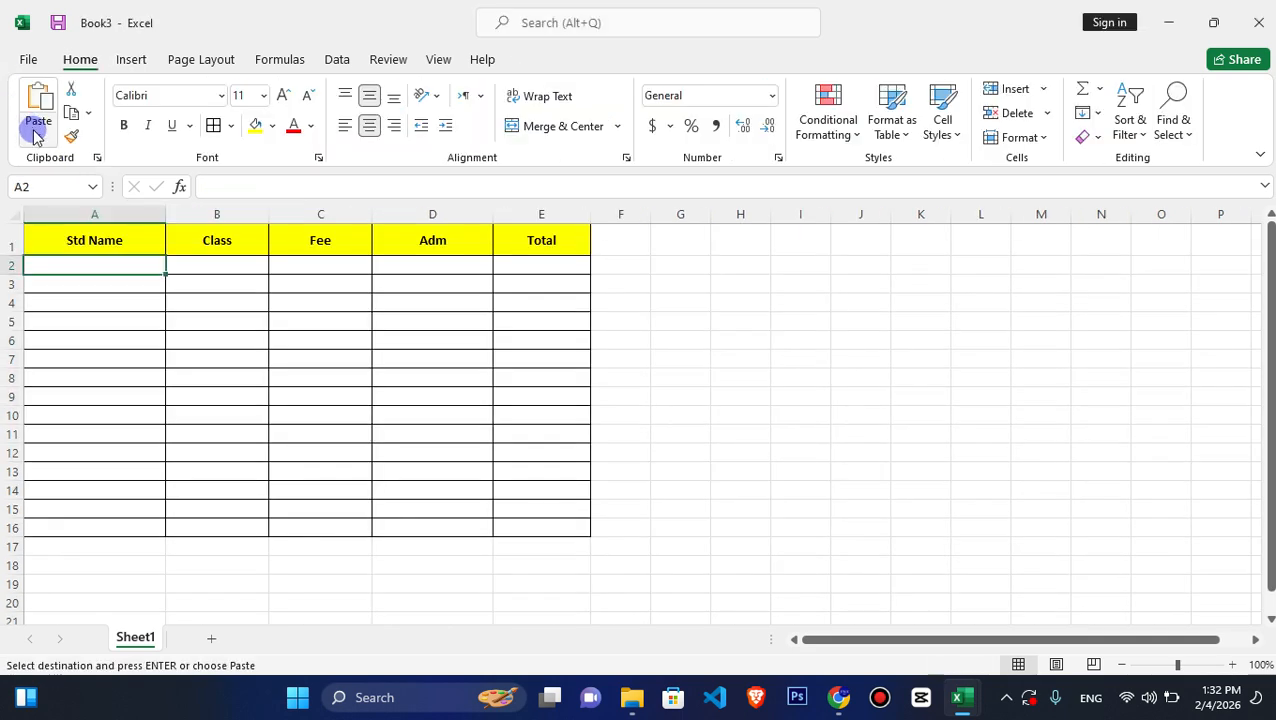
click(38, 135)
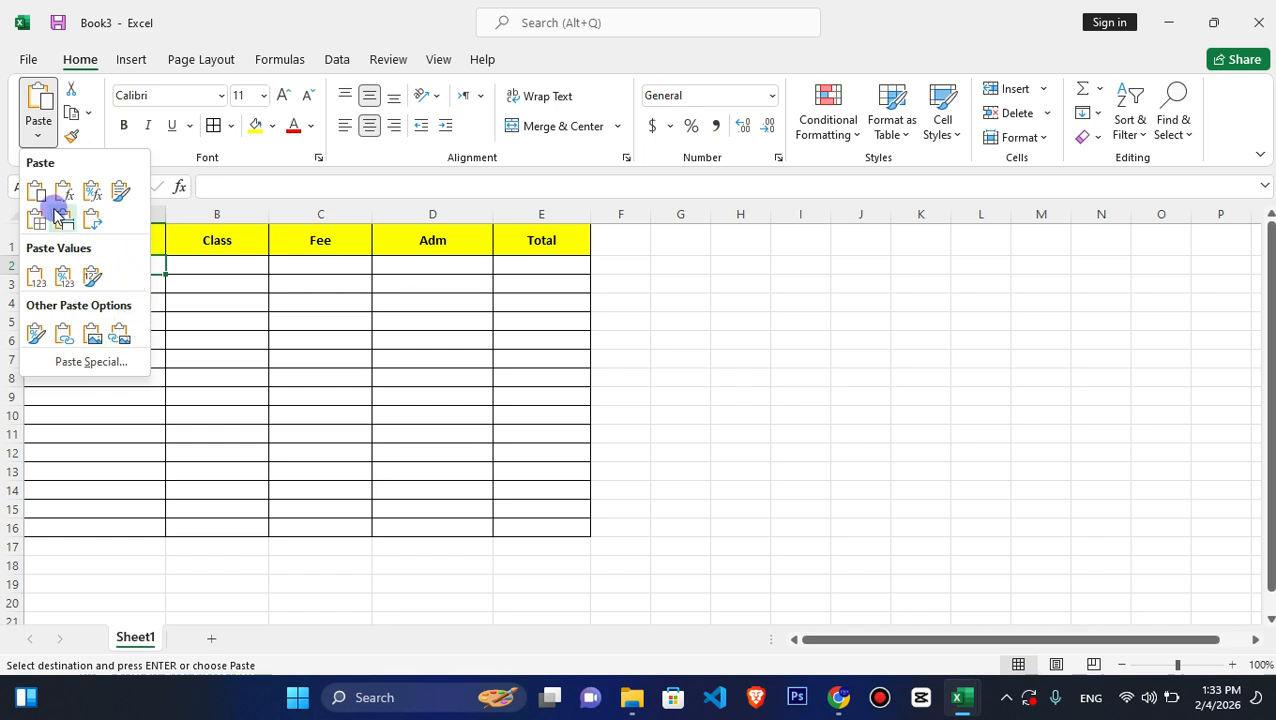
click(37, 280)
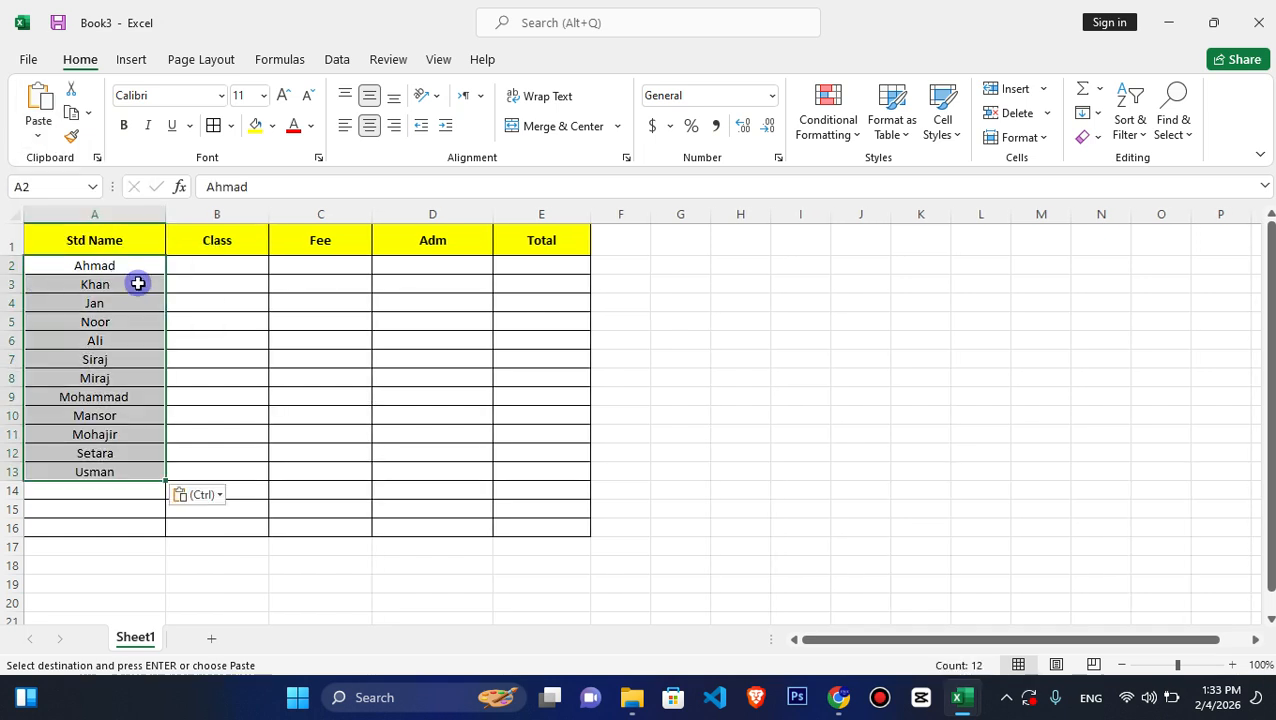
Enter three more student names in A14 to A16 to complete the Std Name column.
click(100, 492)
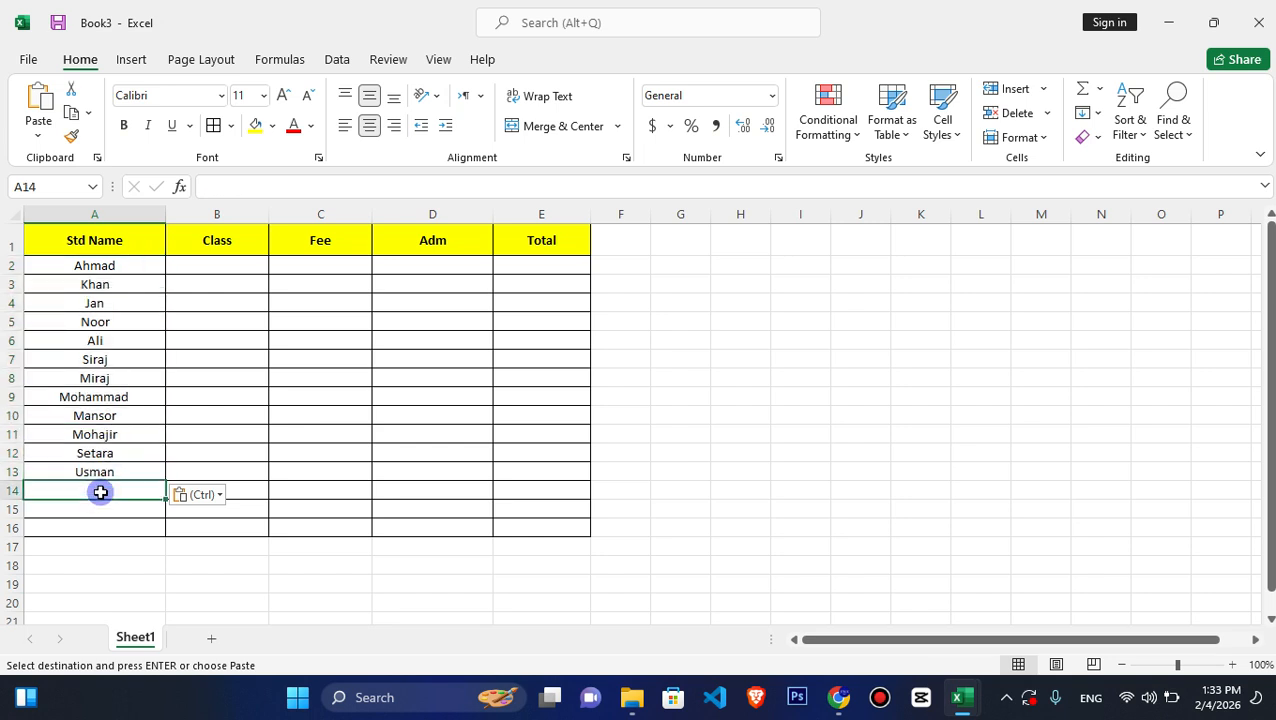
text(Ghani)
key(Return)
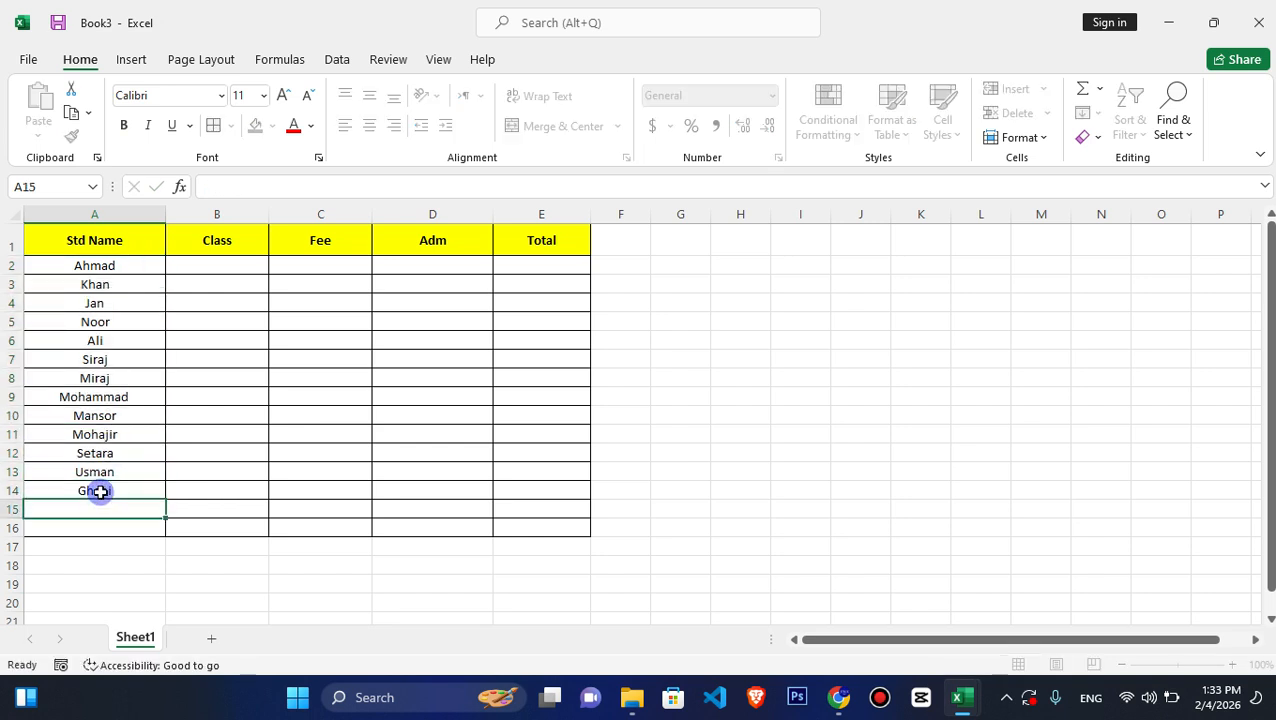
text(S)
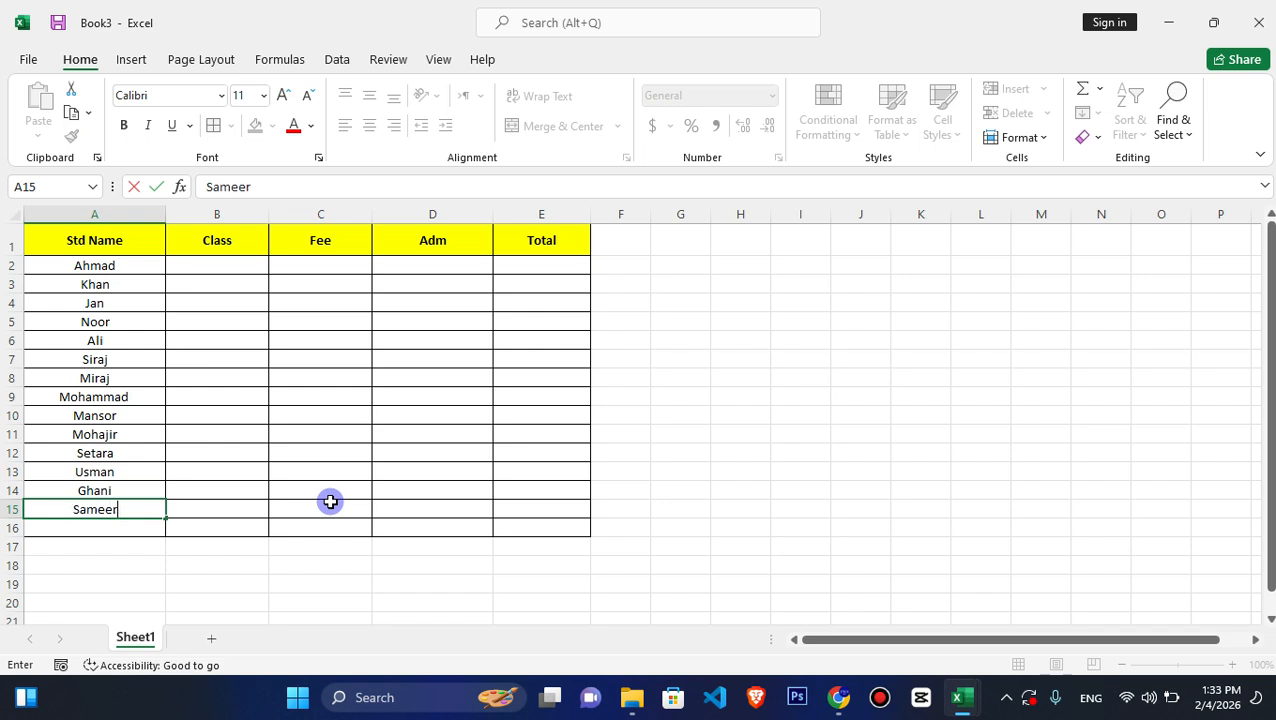
text(ameer)
key(Return)
key(BackSpace)
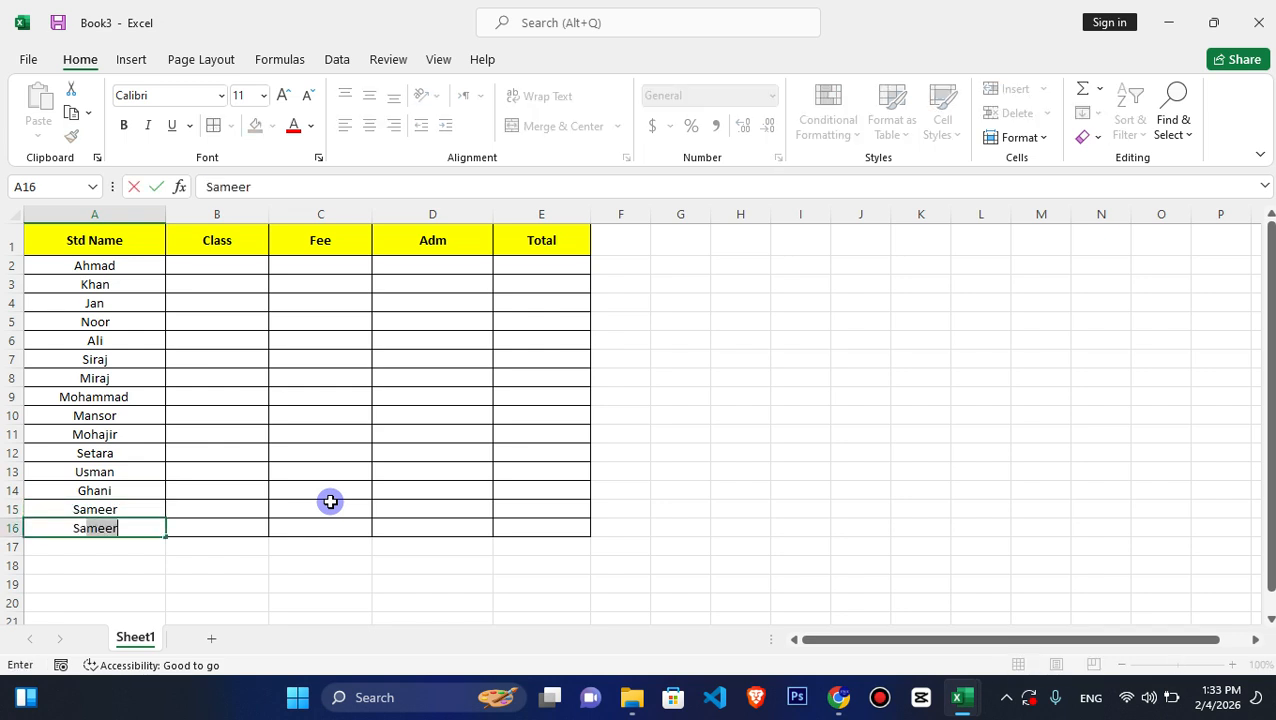
text(Sahil)
key(Return)
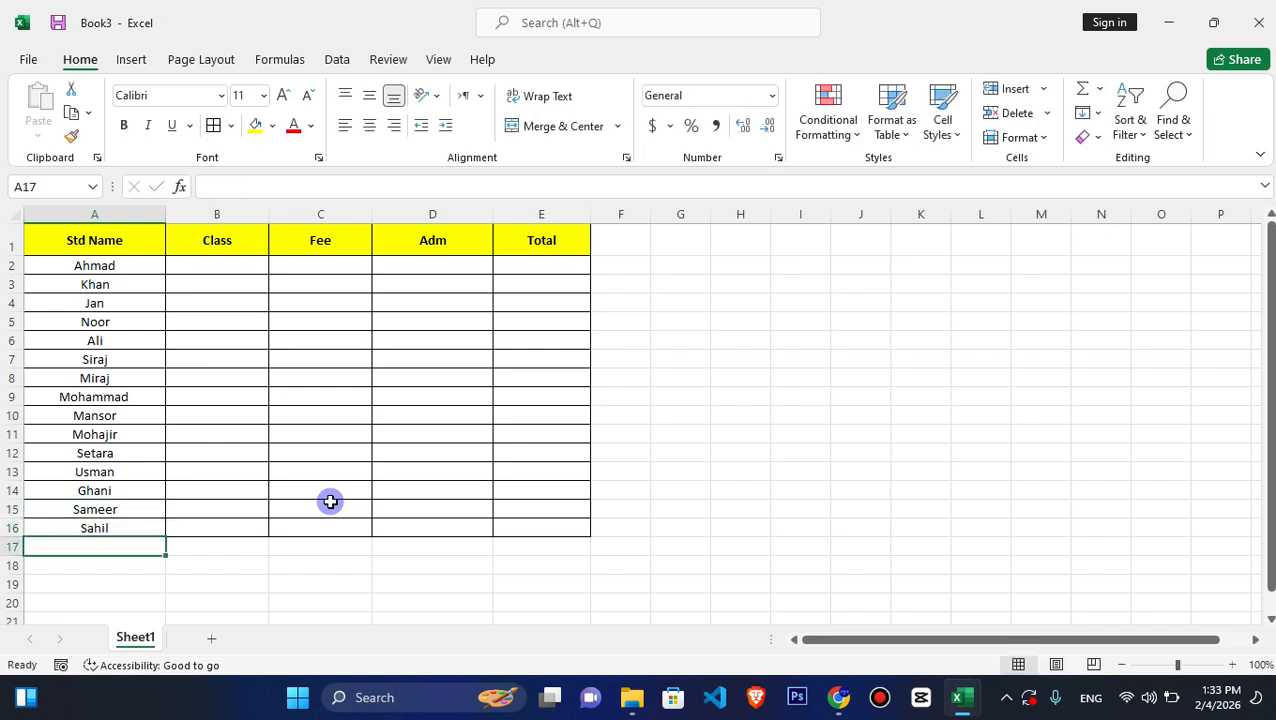
Enter DIT in B2 and fill it down to B7.
click(210, 267)
text(IT)
key(Return)
click(237, 265)
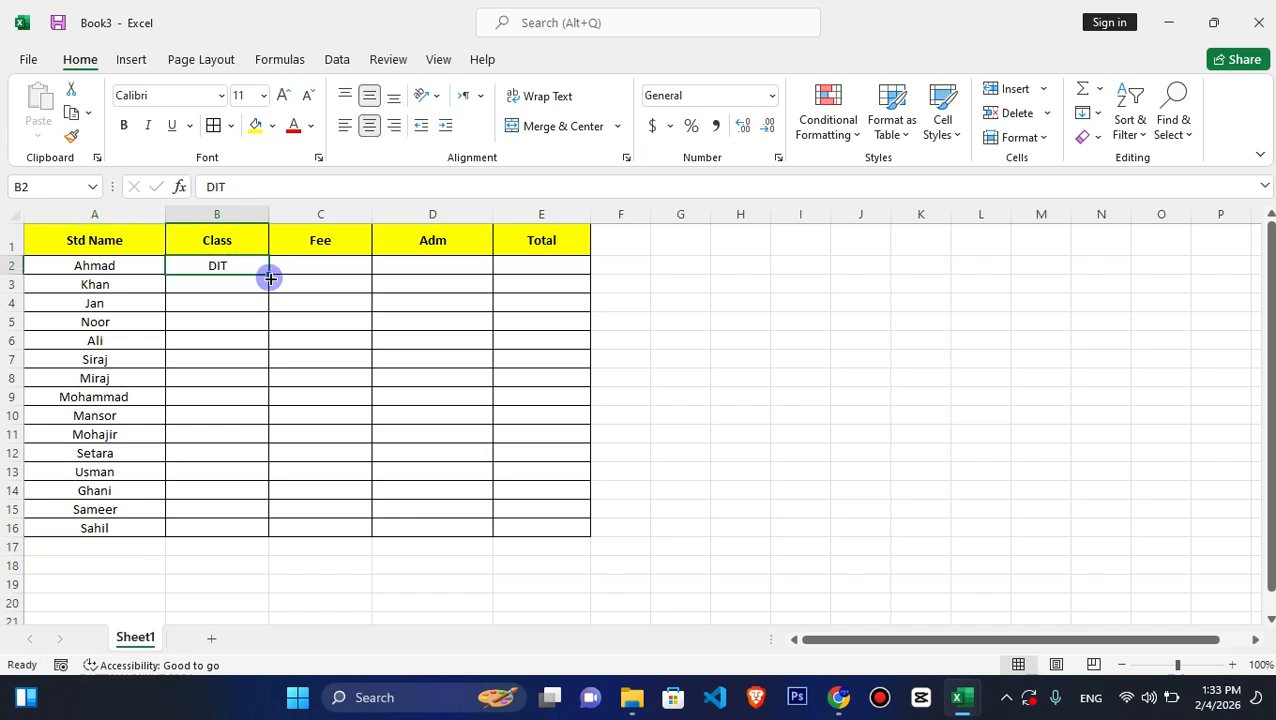
drag(268, 275, 271, 360)
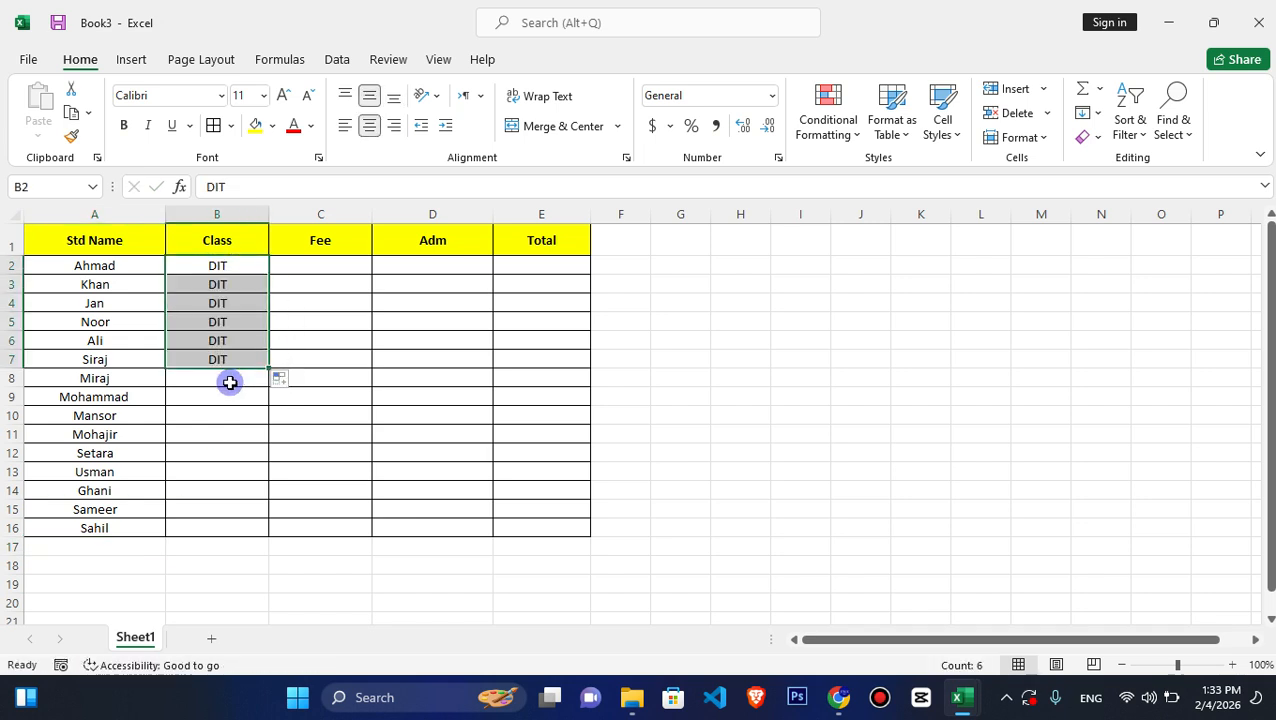
Enter CIT in B8 and fill it down to B12.
click(228, 378)
text(CIT)
key(Return)
click(238, 377)
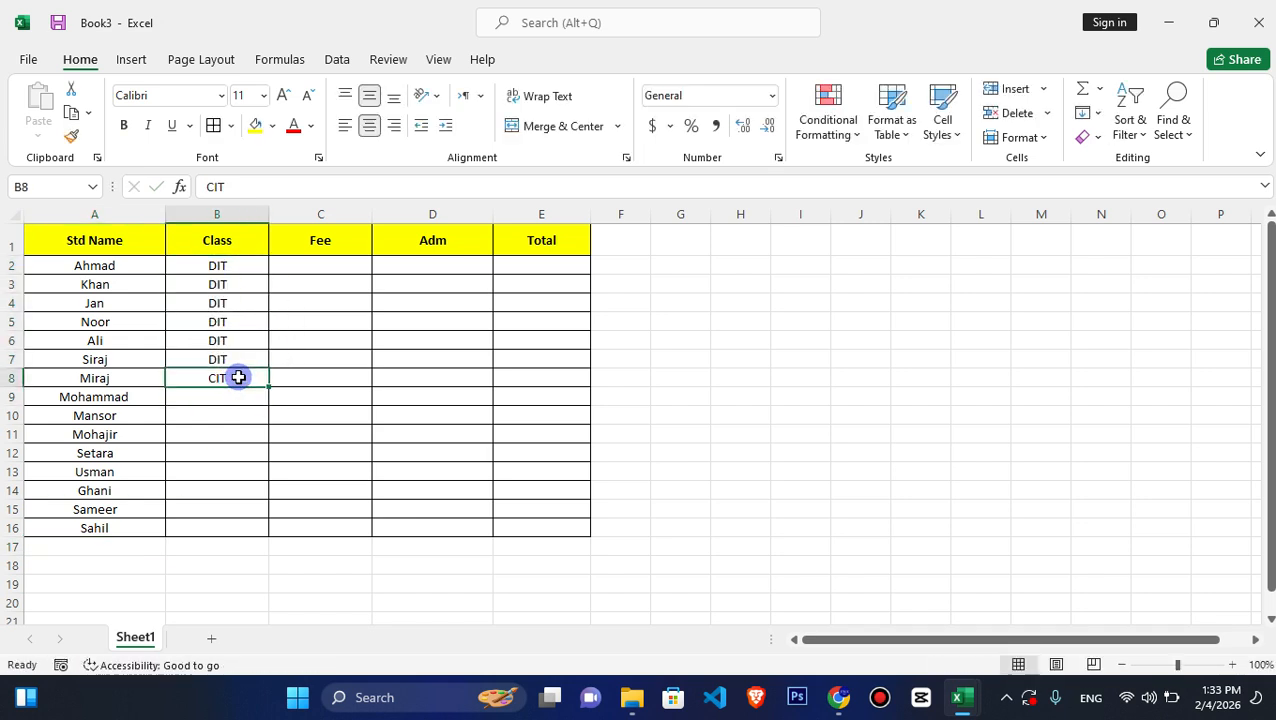
drag(266, 383, 478, 571)
Enter MOS in B13 and fill it down to B16.
key(Up)
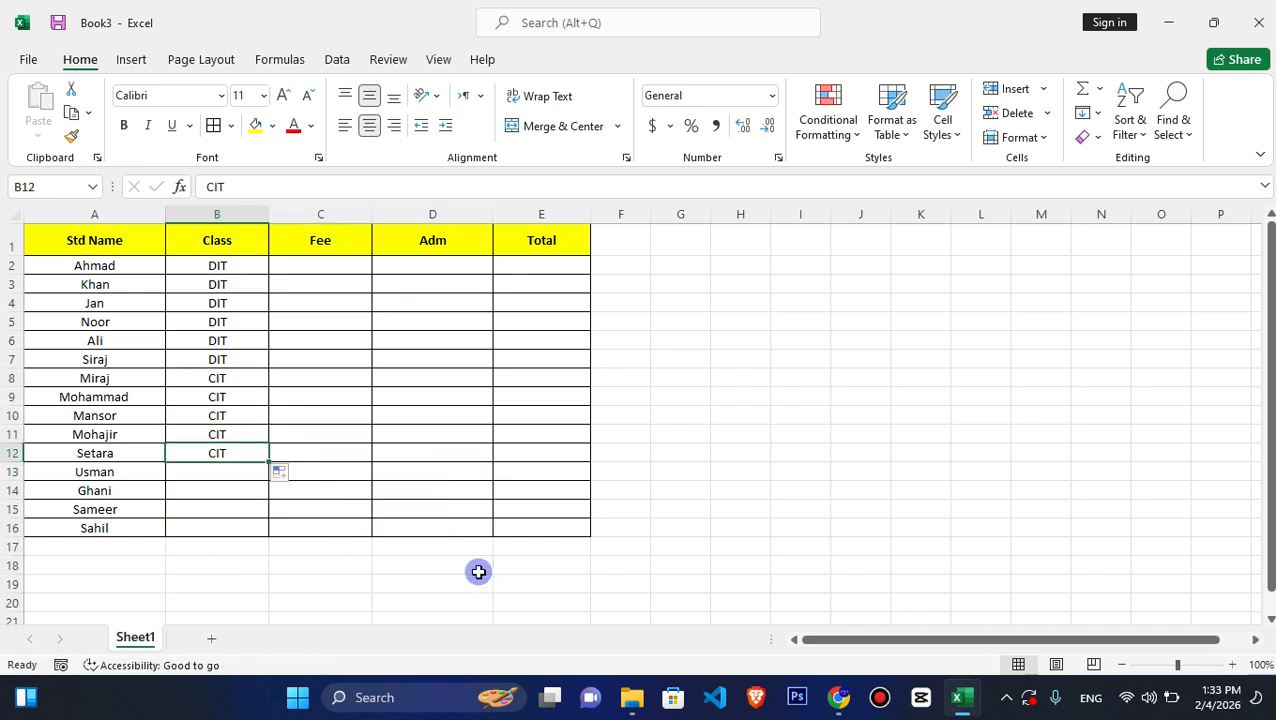
key(Down)
text(MOS)
key(Return)
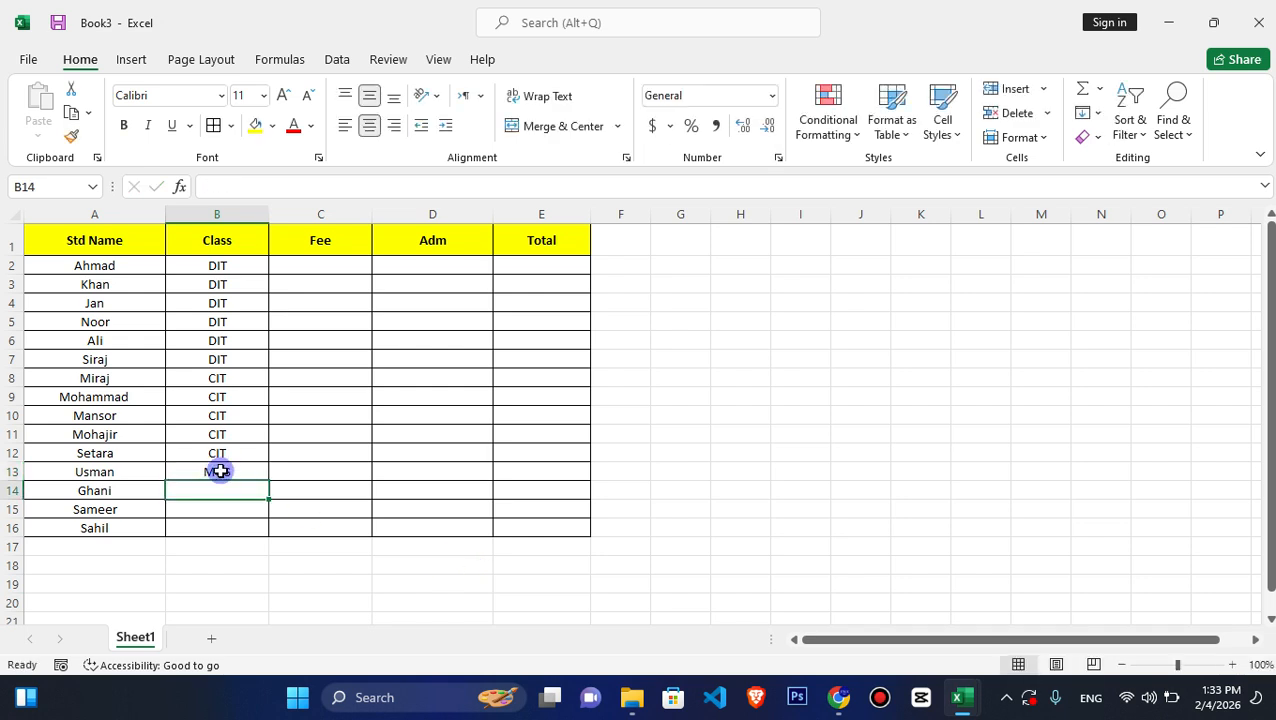
click(220, 471)
mouse_move(268, 480)
mouse_down()
mouse_move(250, 475)
mouse_move(265, 478)
mouse_move(262, 529)
mouse_up()
Enter a fee of 1500 in C2 and fill it down to C7 for the DIT students.
click(321, 268)
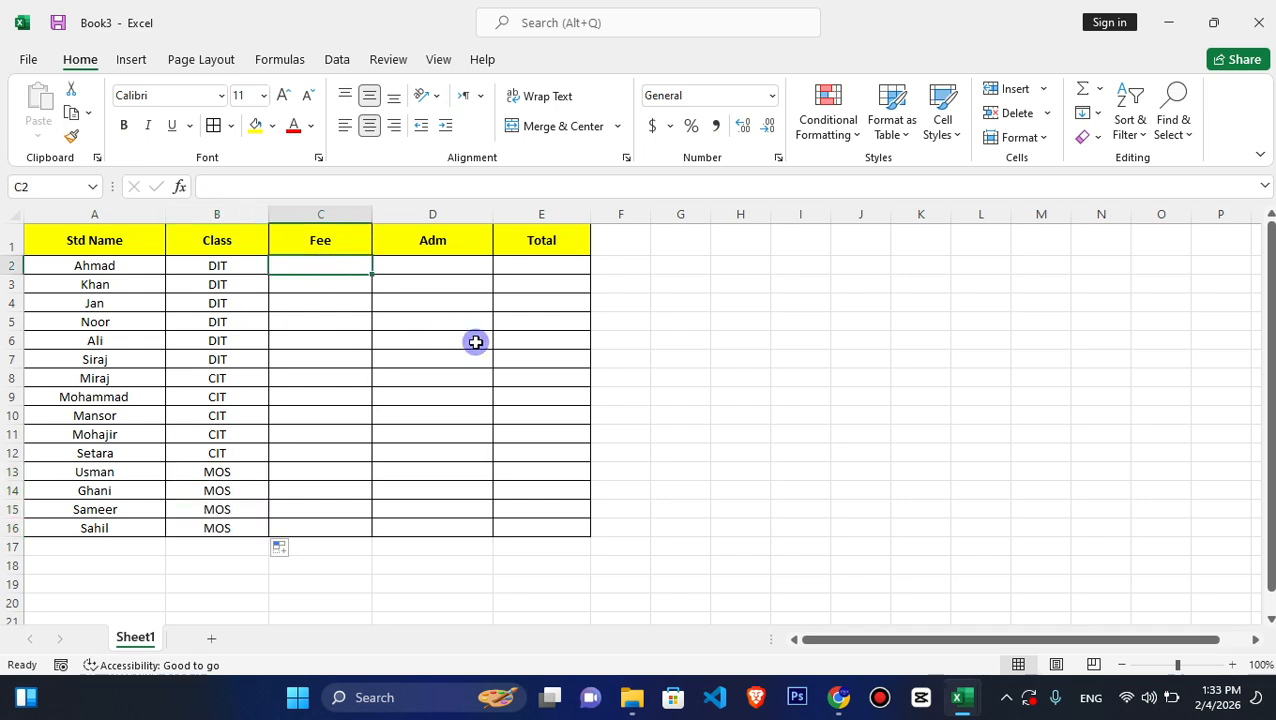
text(1200)
key(Return)
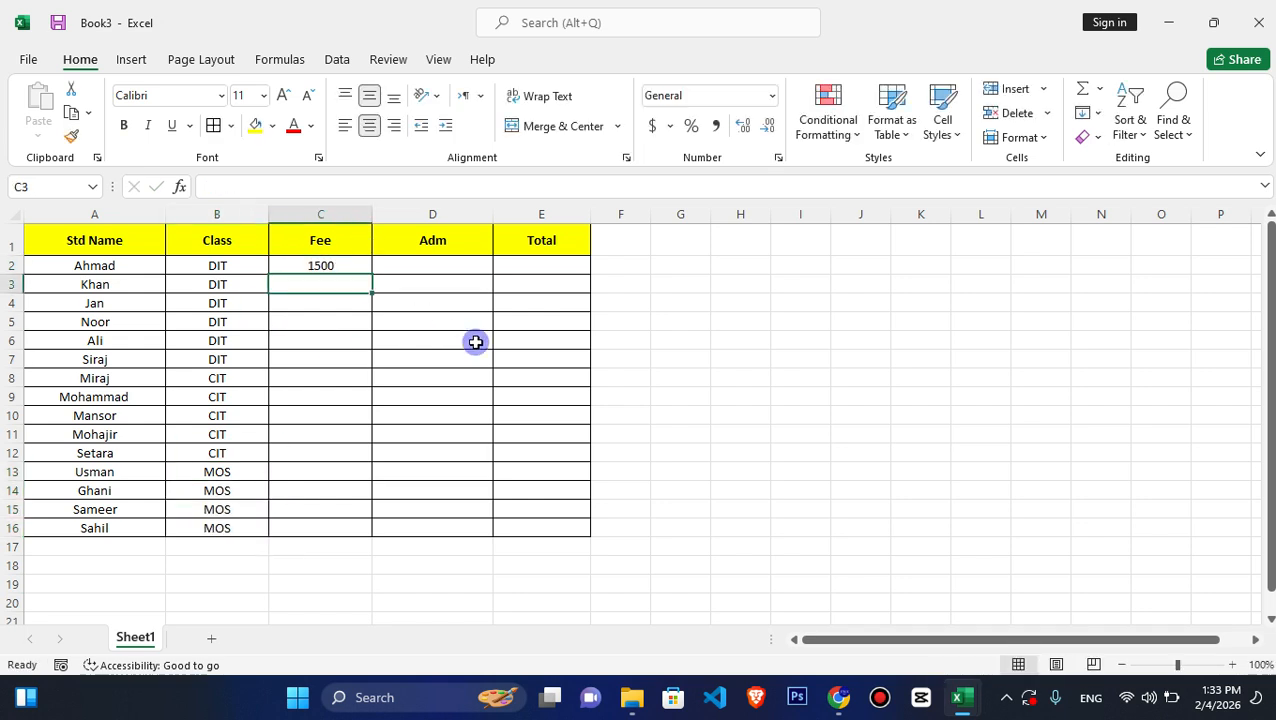
click(330, 263)
drag(369, 273, 362, 371)
Enter a fee of 1000 in C8 and fill it down to C12 for the CIT students.
click(308, 379)
text(100)
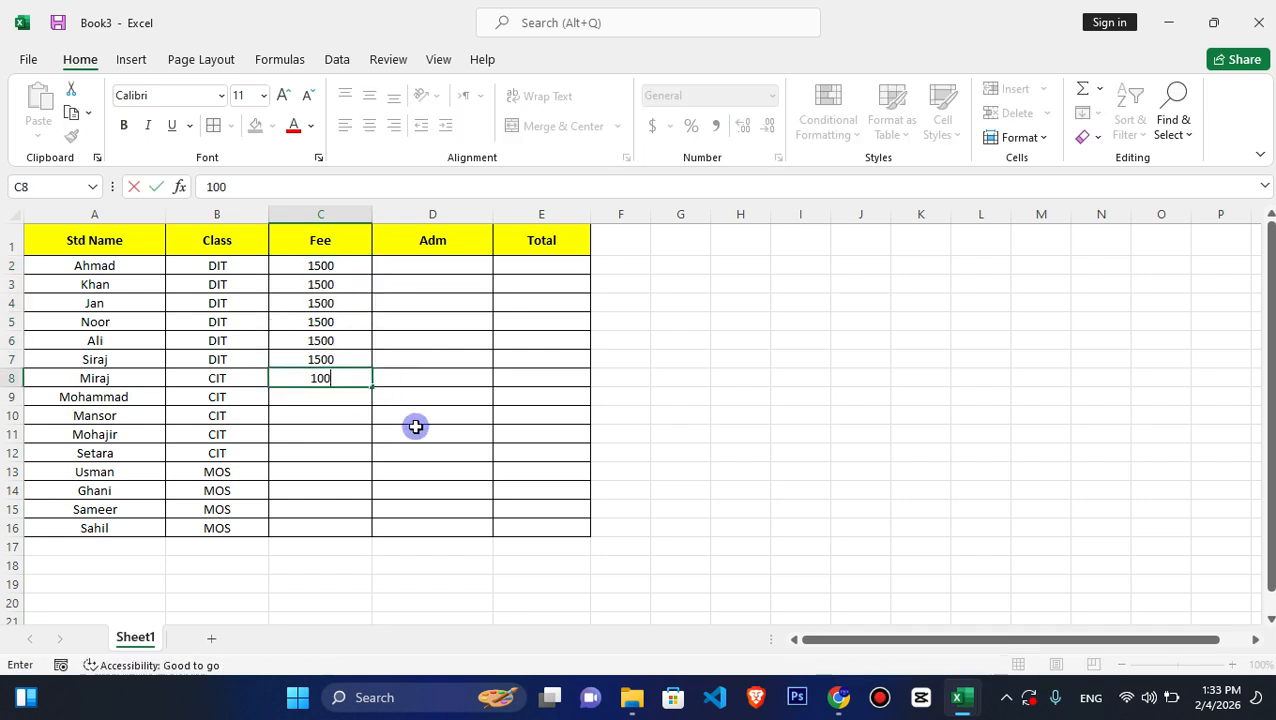
text(0)
key(Return)
drag(366, 390, 362, 375)
click(656, 402)
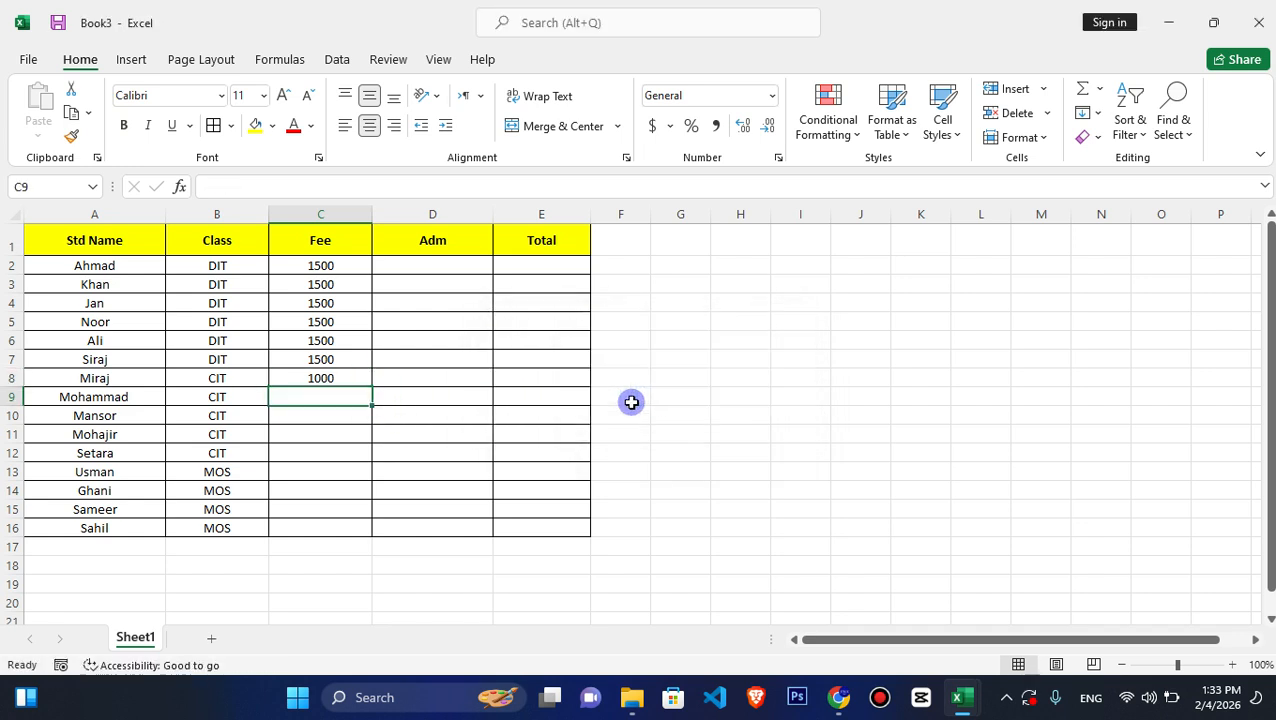
click(324, 377)
drag(374, 387, 367, 460)
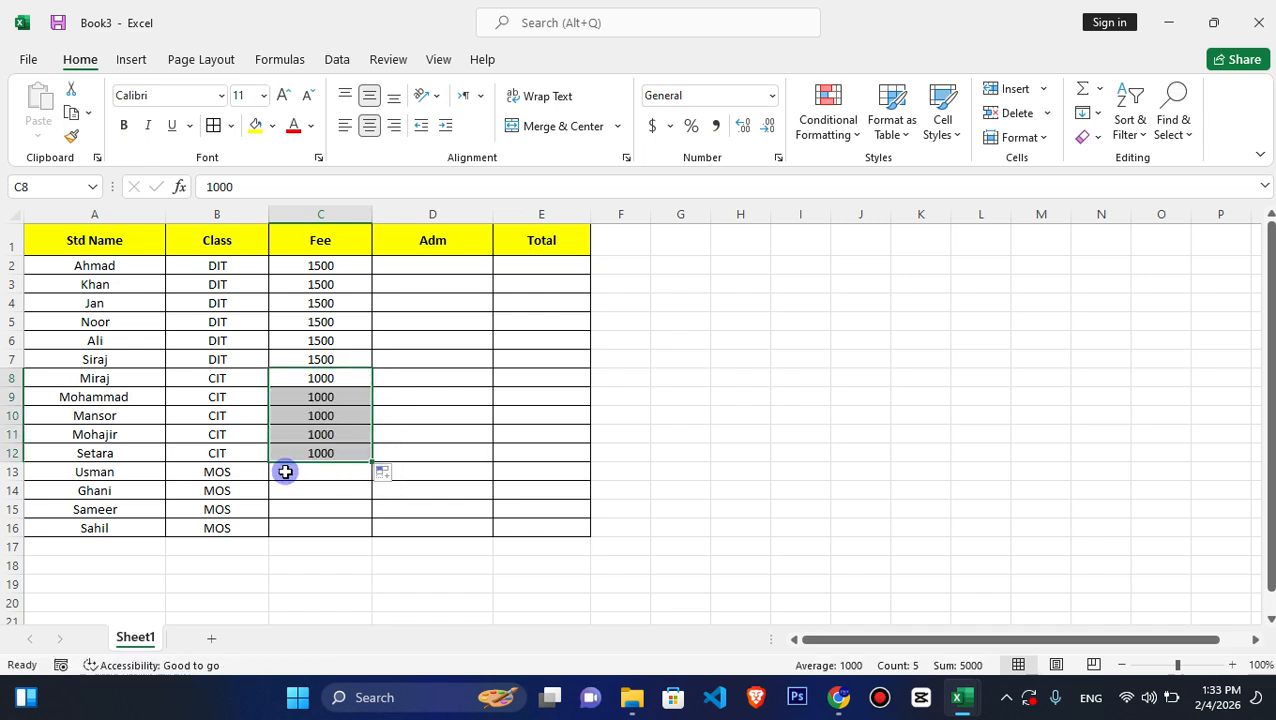
Enter a fee of 1200 in C13 and fill it down to C16 for the MOS students.
click(285, 471)
text(1200)
key(Return)
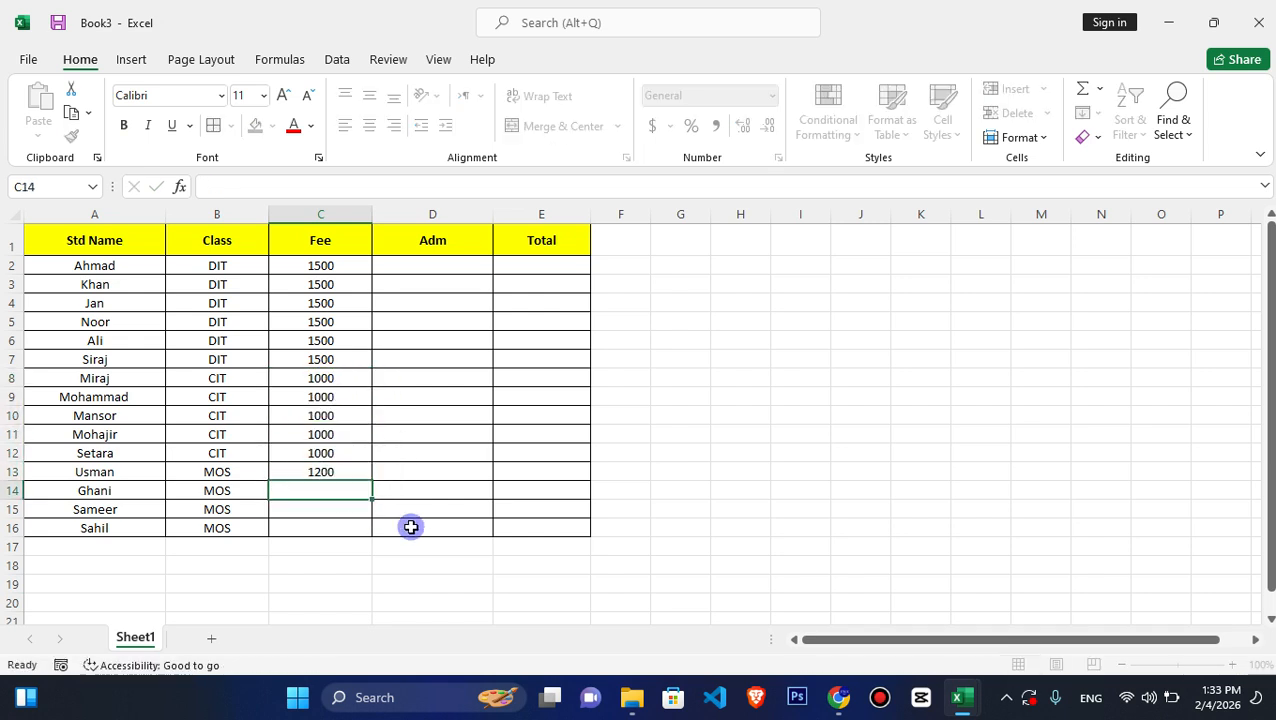
click(333, 471)
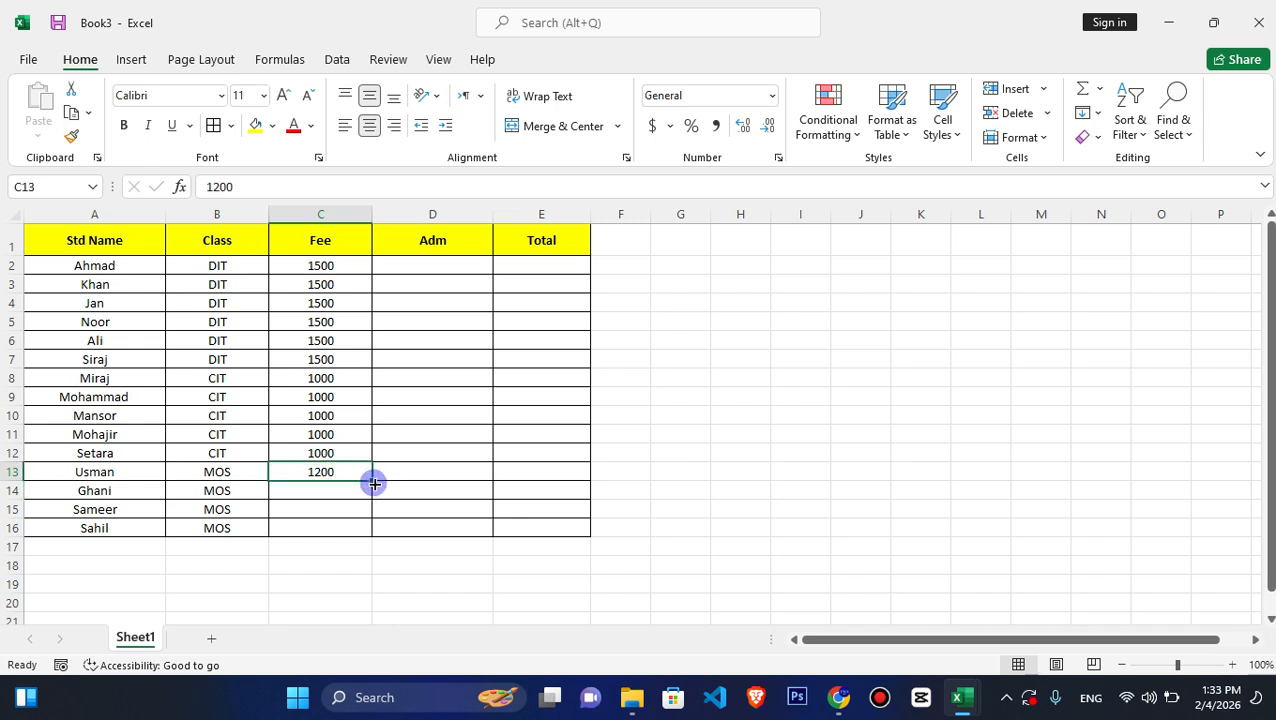
drag(373, 483, 370, 529)
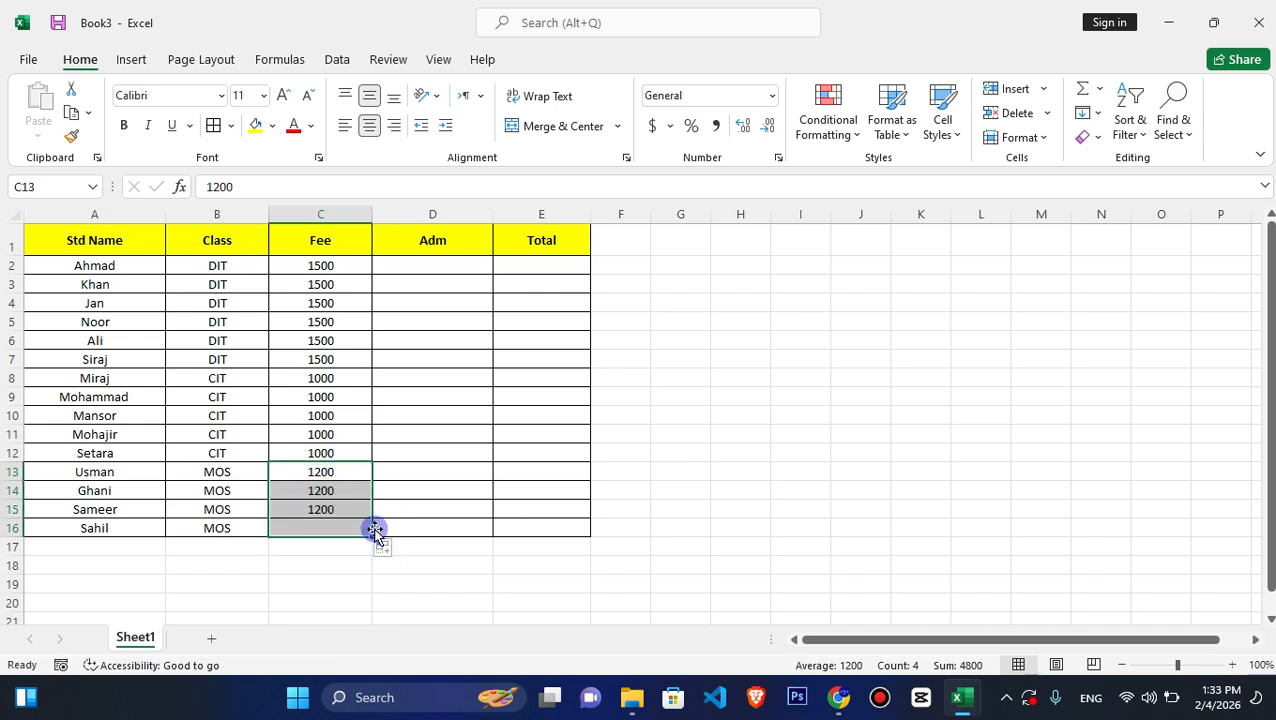
Narrow the Adm column, enter 500 in D2 and fill it down to D16.
click(420, 262)
drag(489, 207, 458, 208)
text(500)
key(Return)
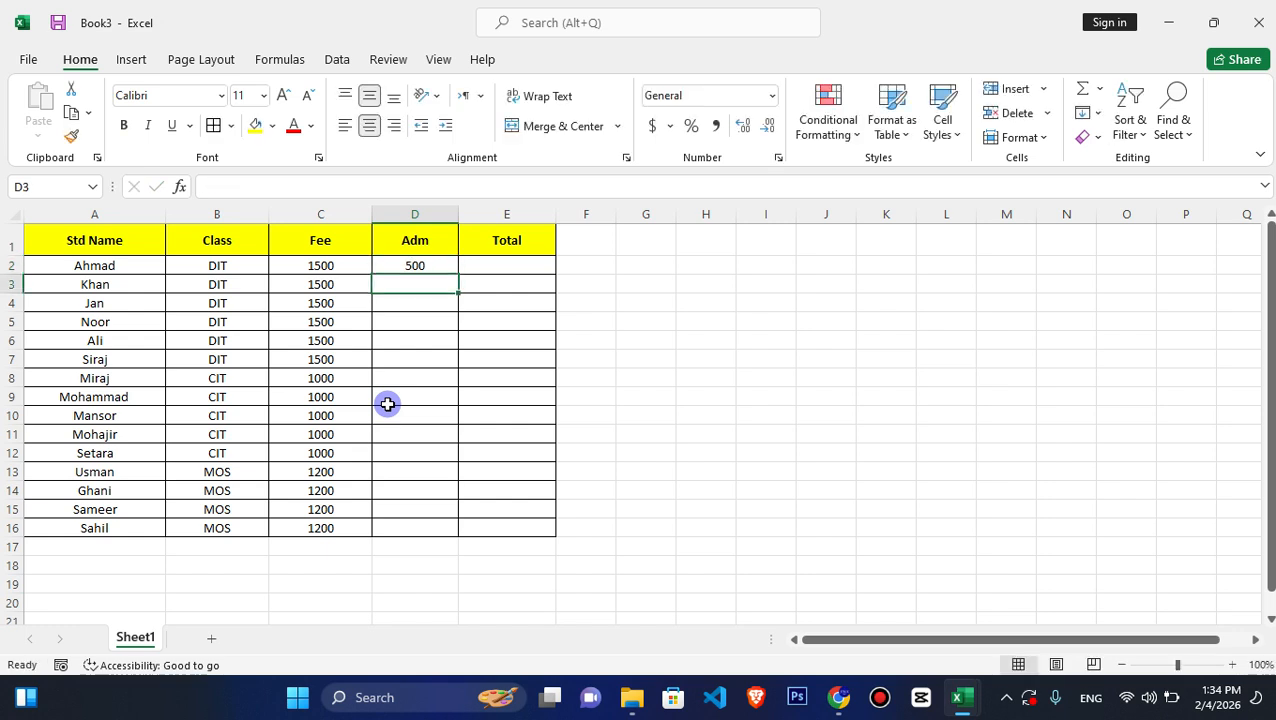
click(424, 268)
drag(455, 272, 420, 446)
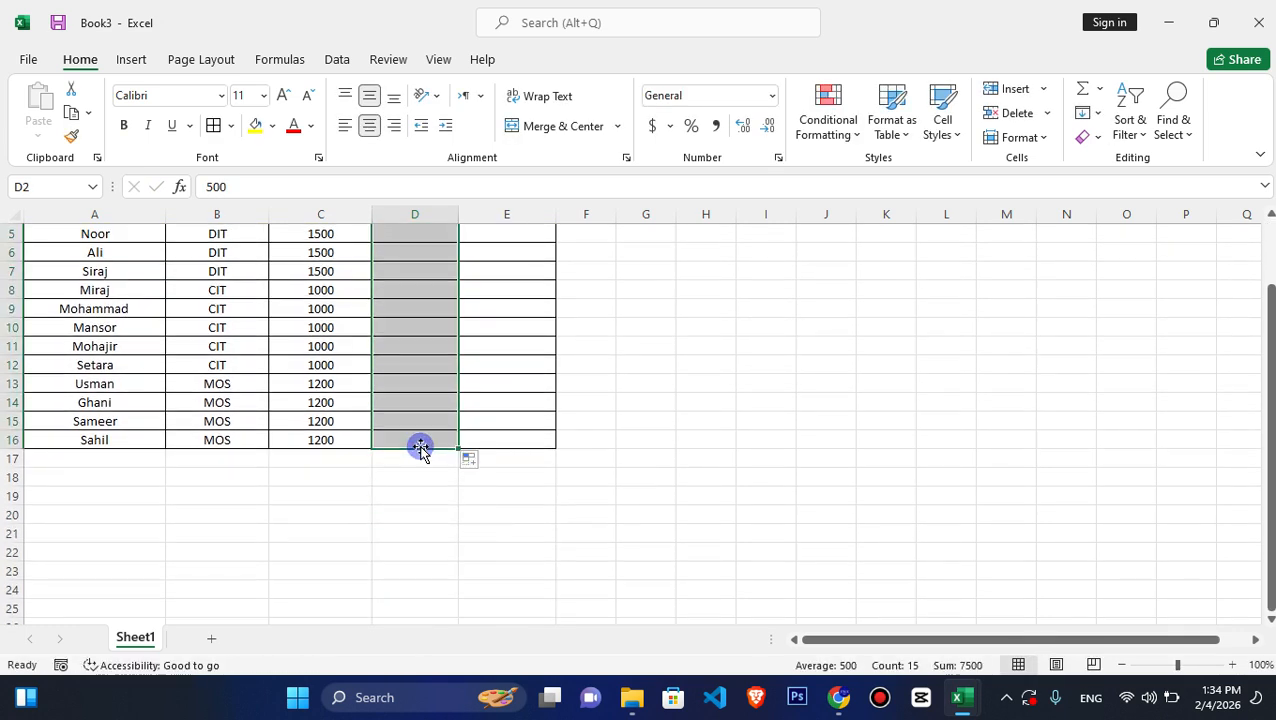
click(1270, 256)
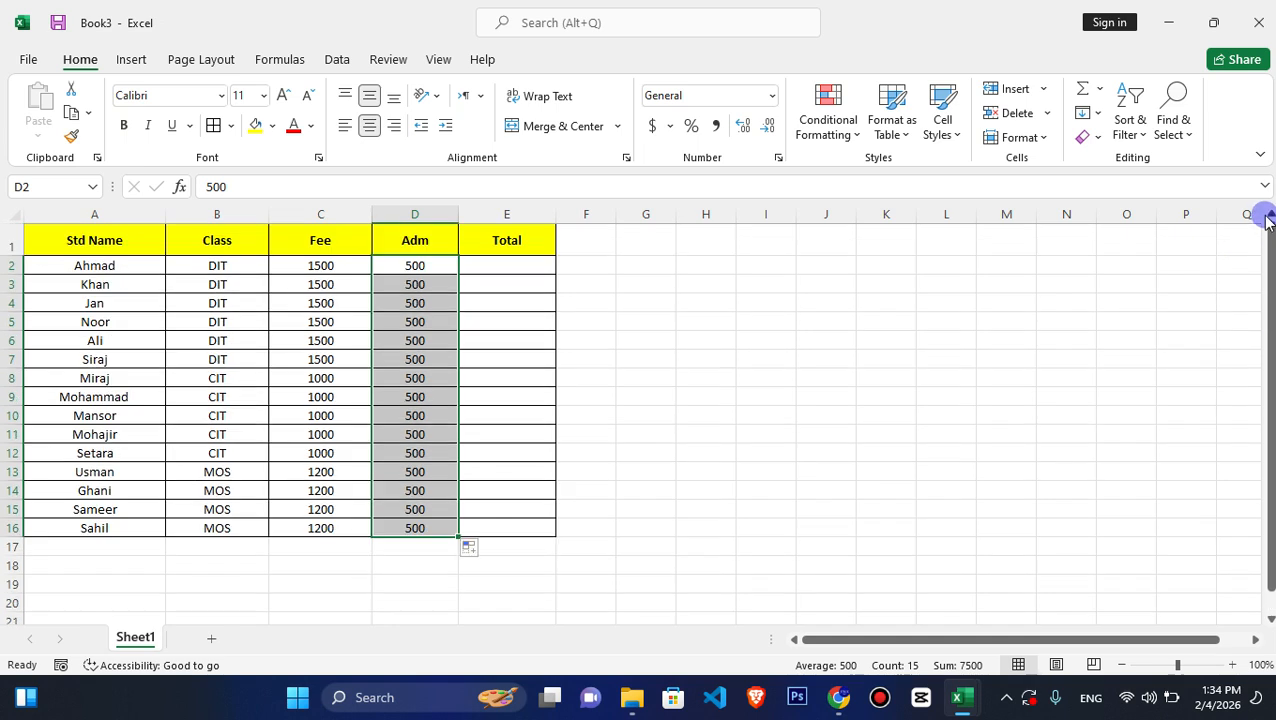
Enter the formula =C2+D2 in E2 and fill it down to E16 to total each student's fee and admission.
click(484, 269)
text(=)
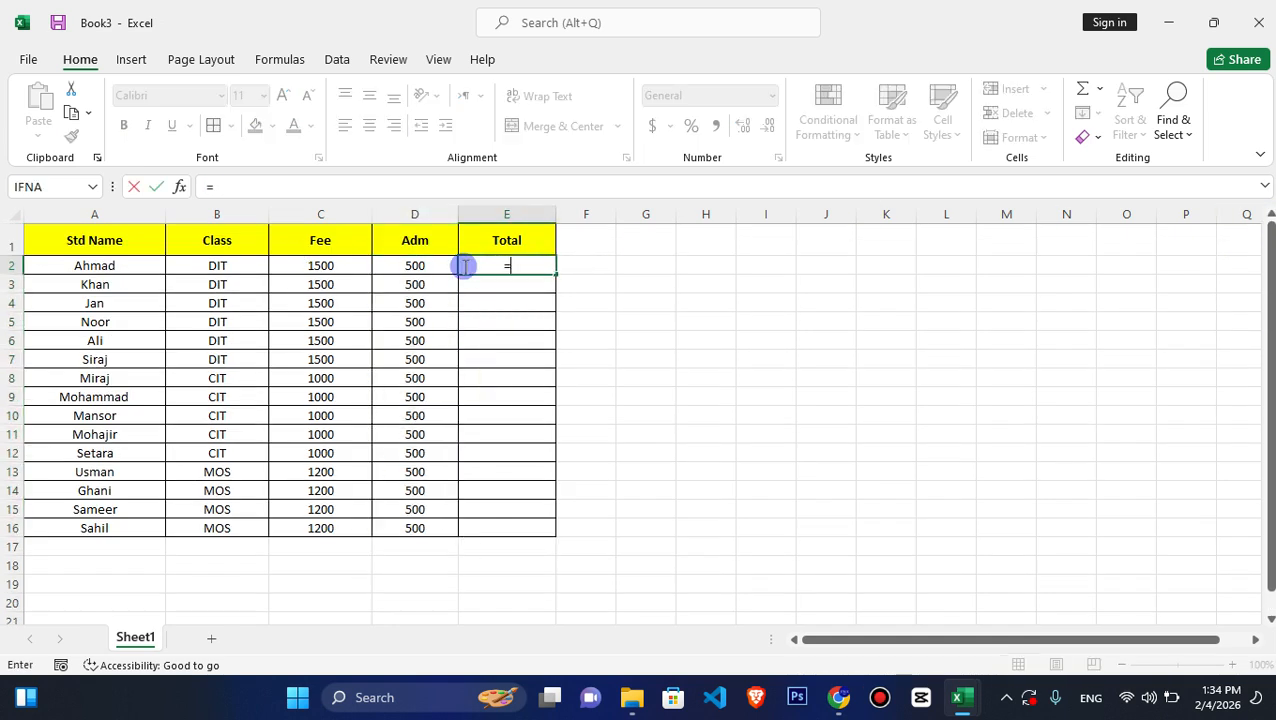
click(324, 269)
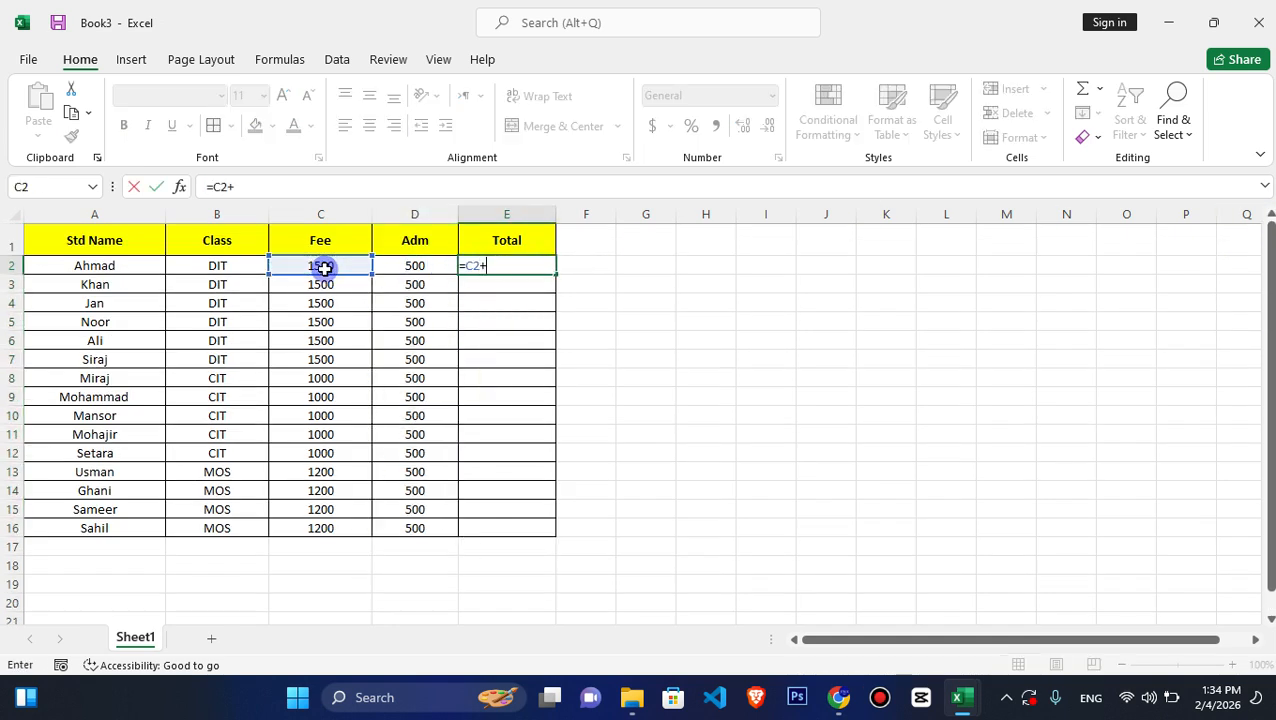
text(+)
click(427, 265)
key(Return)
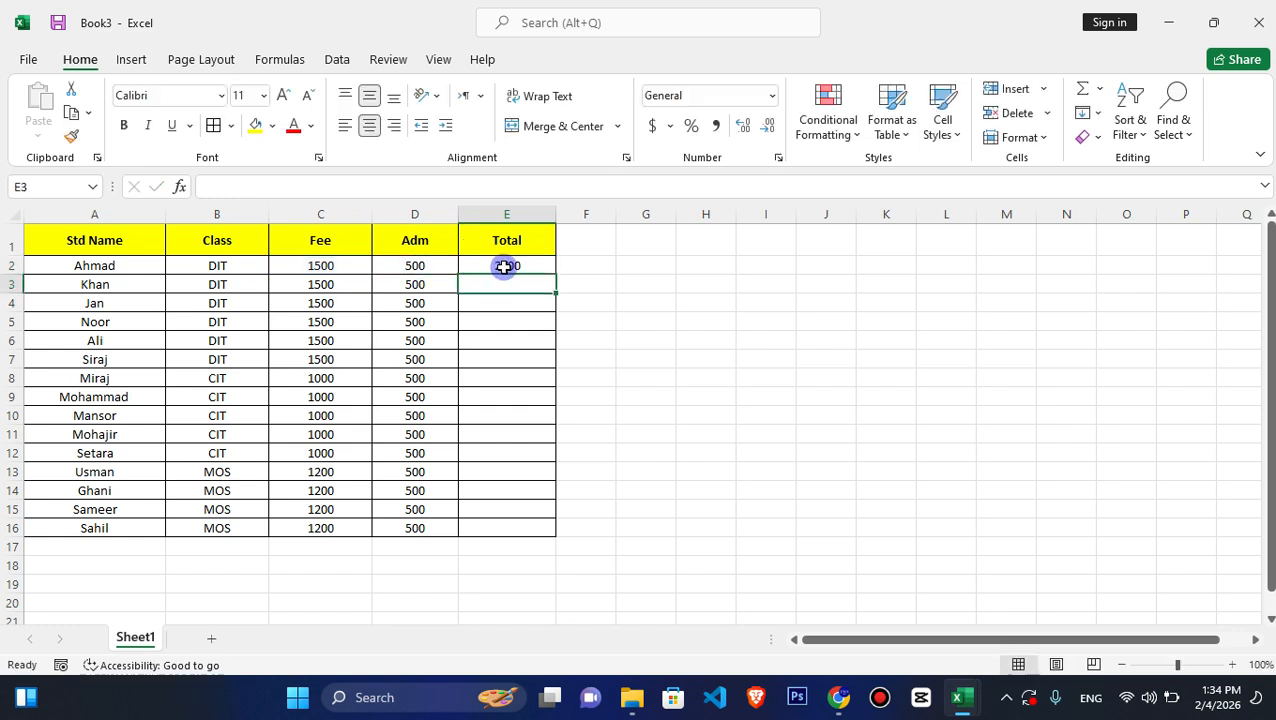
click(538, 275)
drag(557, 273, 569, 532)
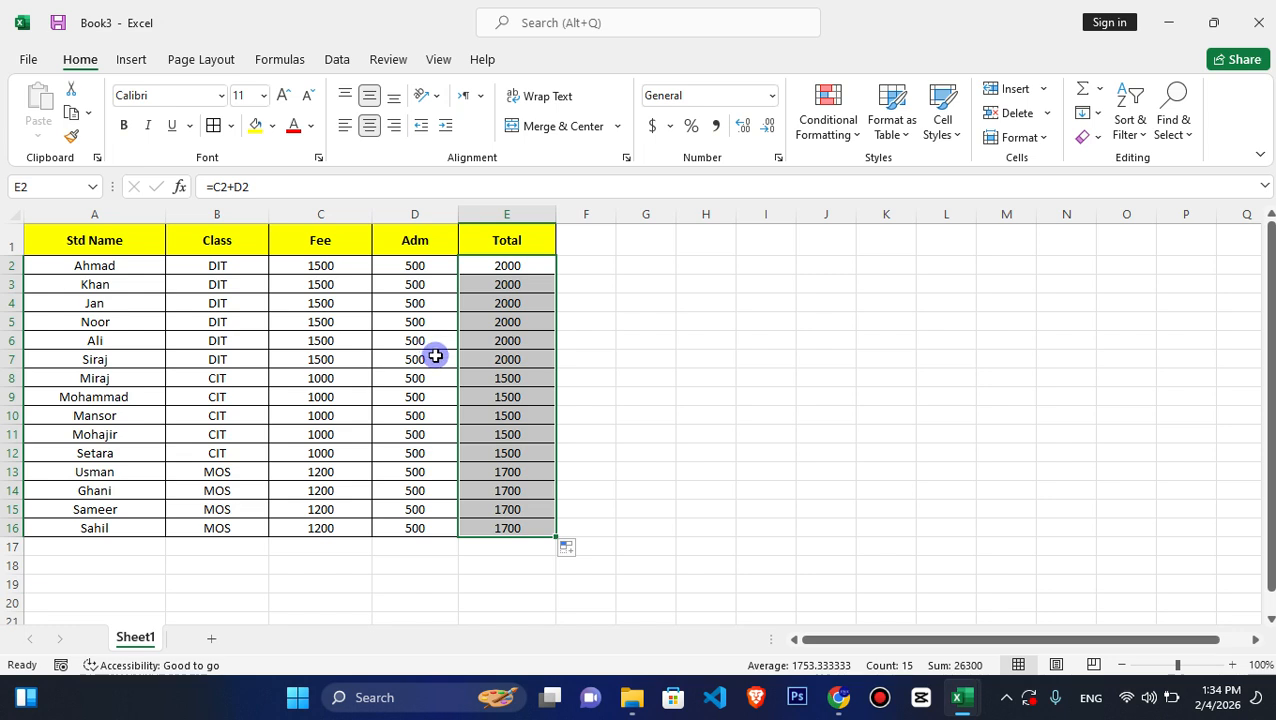
Insert the recommended clustered column chart "Sum of Total by Class" from the table range A1:E16.
click(356, 265)
drag(120, 242, 519, 532)
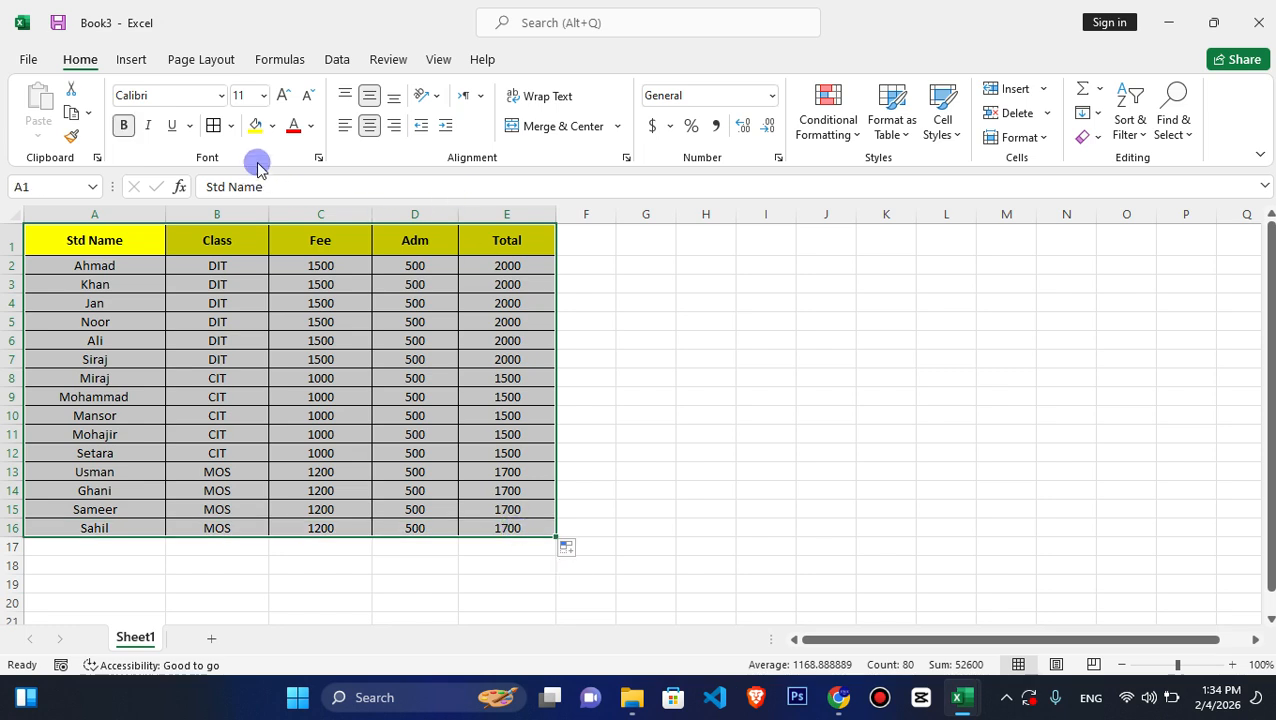
click(187, 60)
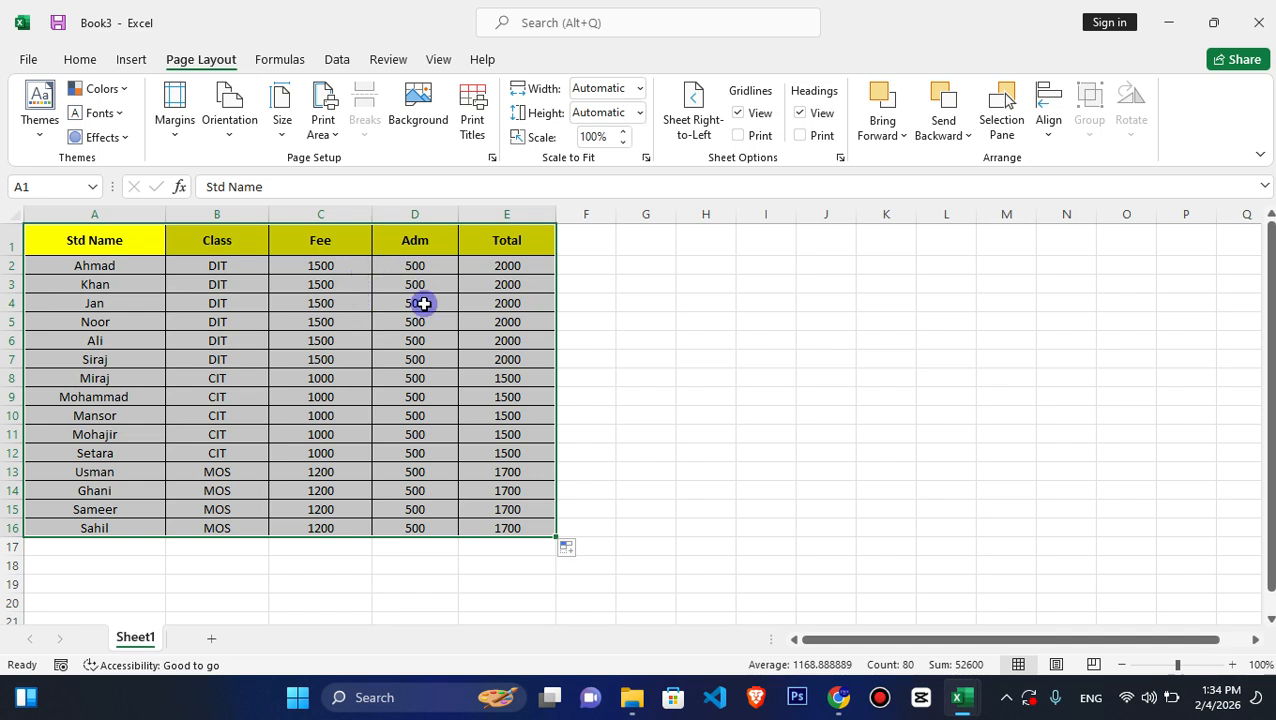
click(130, 59)
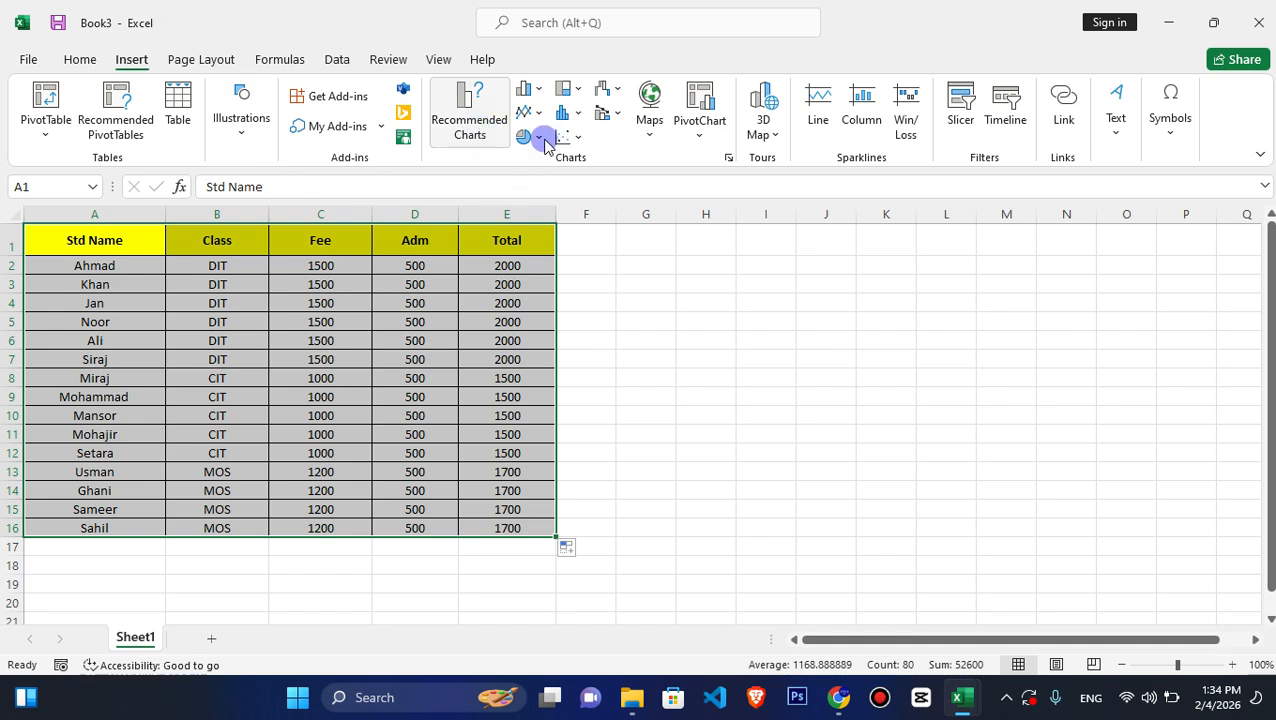
click(480, 121)
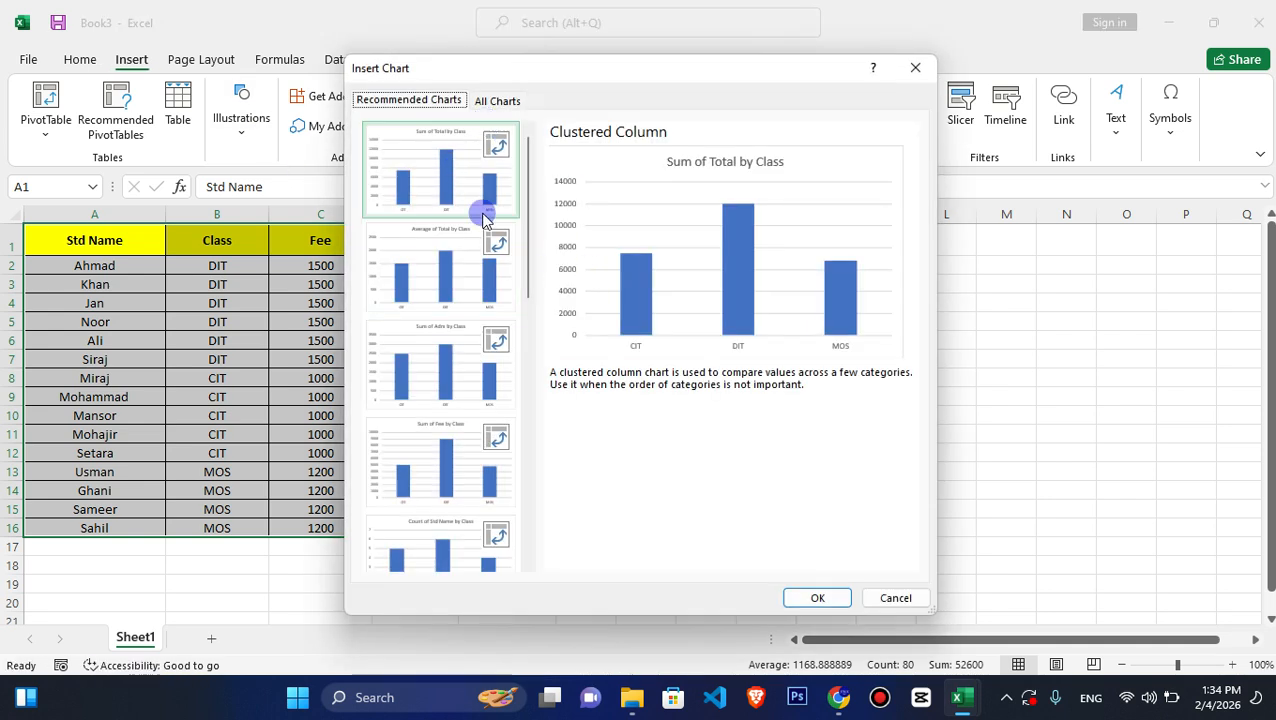
click(497, 239)
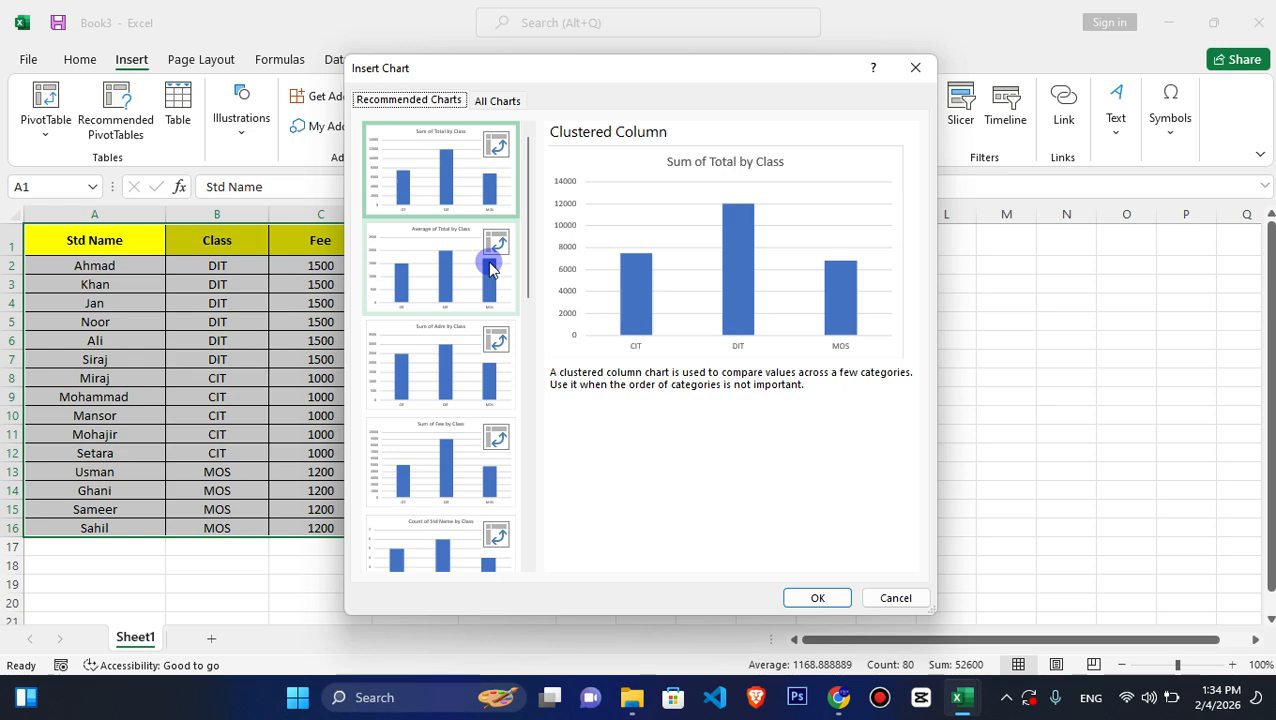
click(450, 150)
click(845, 597)
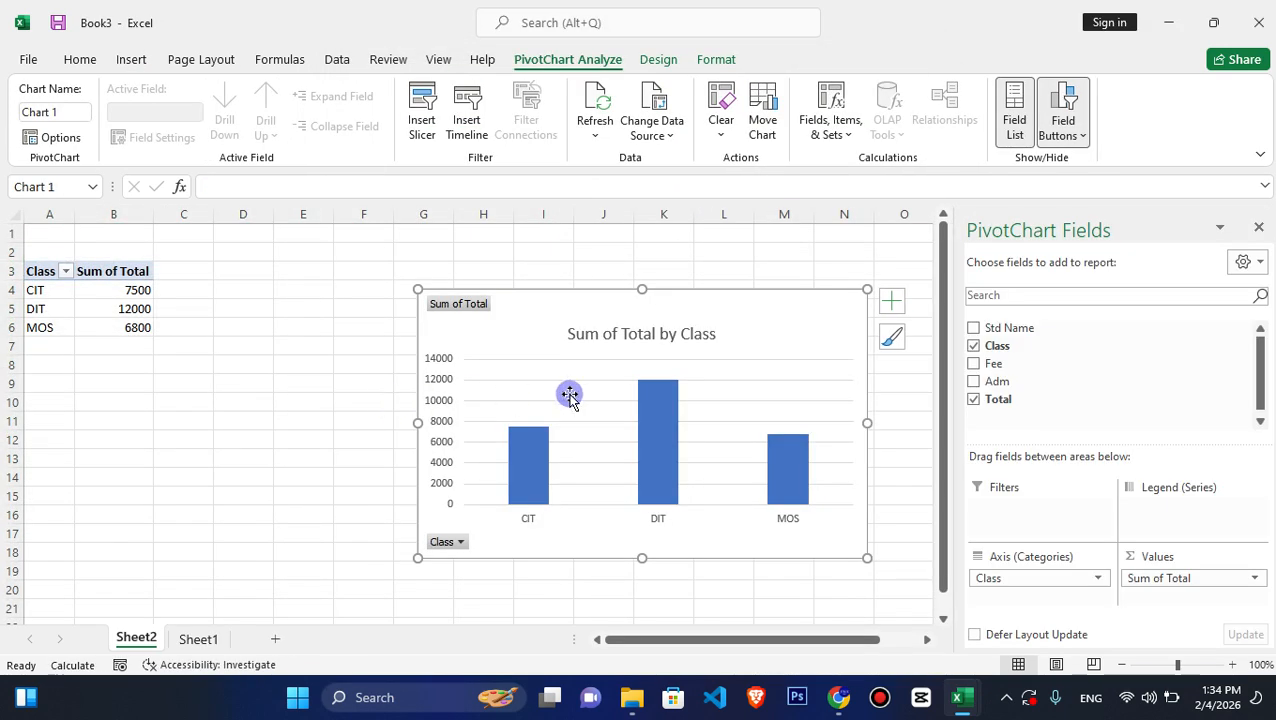
Move the Sum of Total by Class chart closer to the pivot table and select its class columns.
click(639, 398)
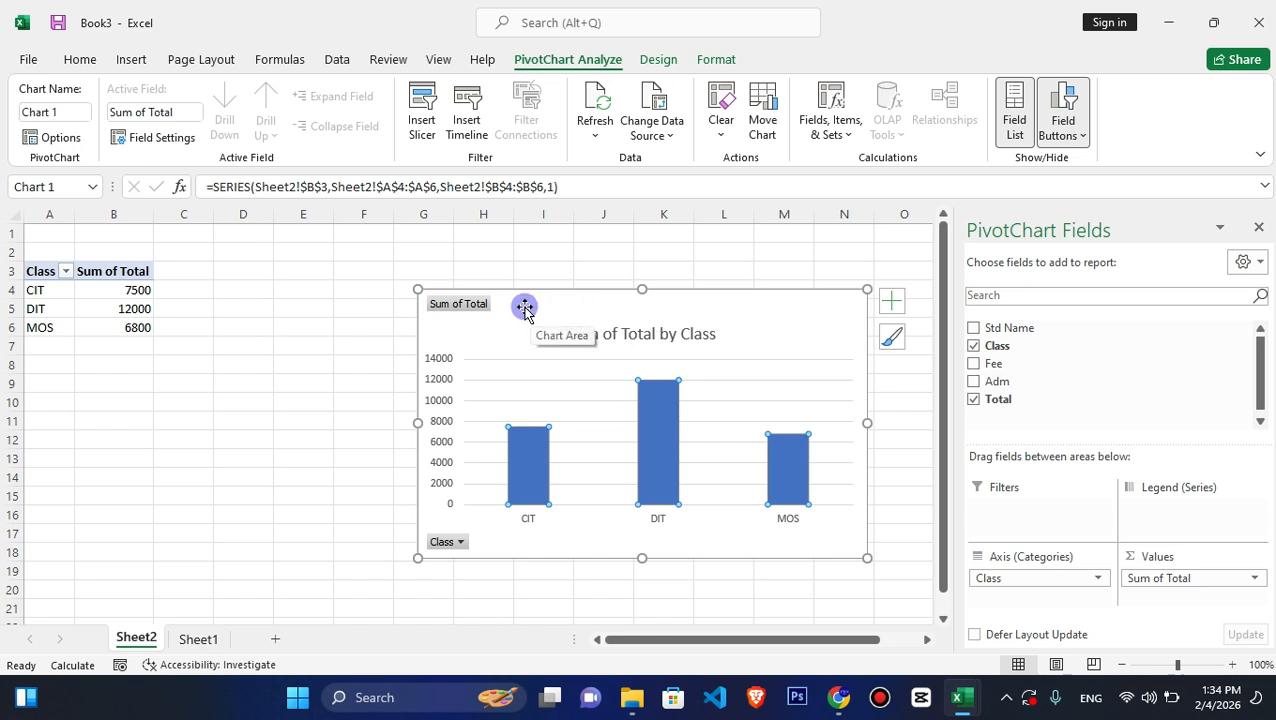
drag(562, 305, 432, 295)
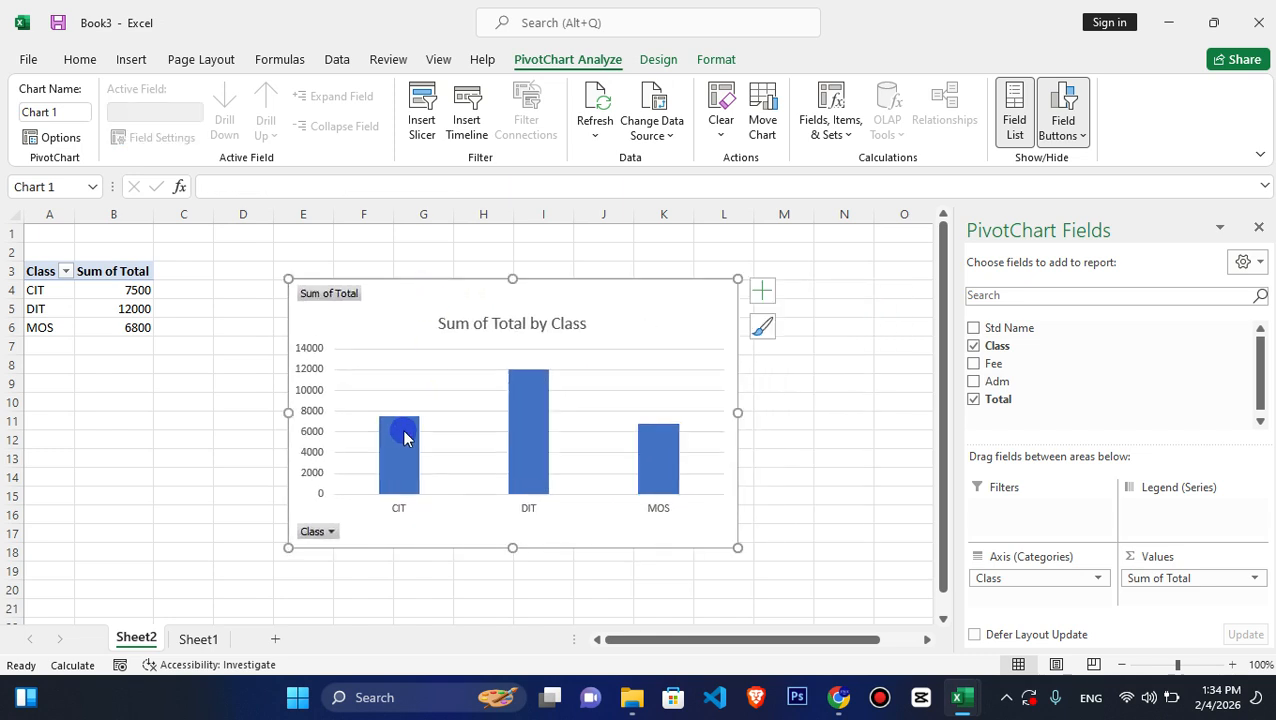
click(392, 458)
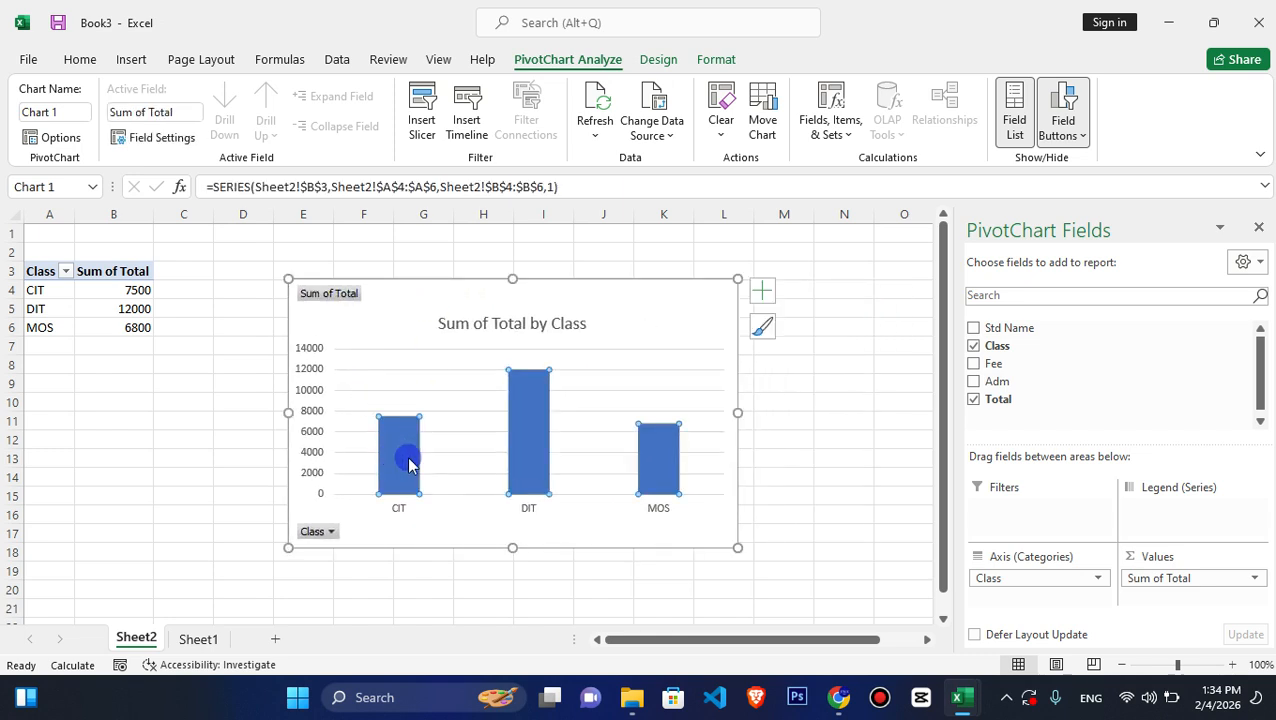
click(536, 455)
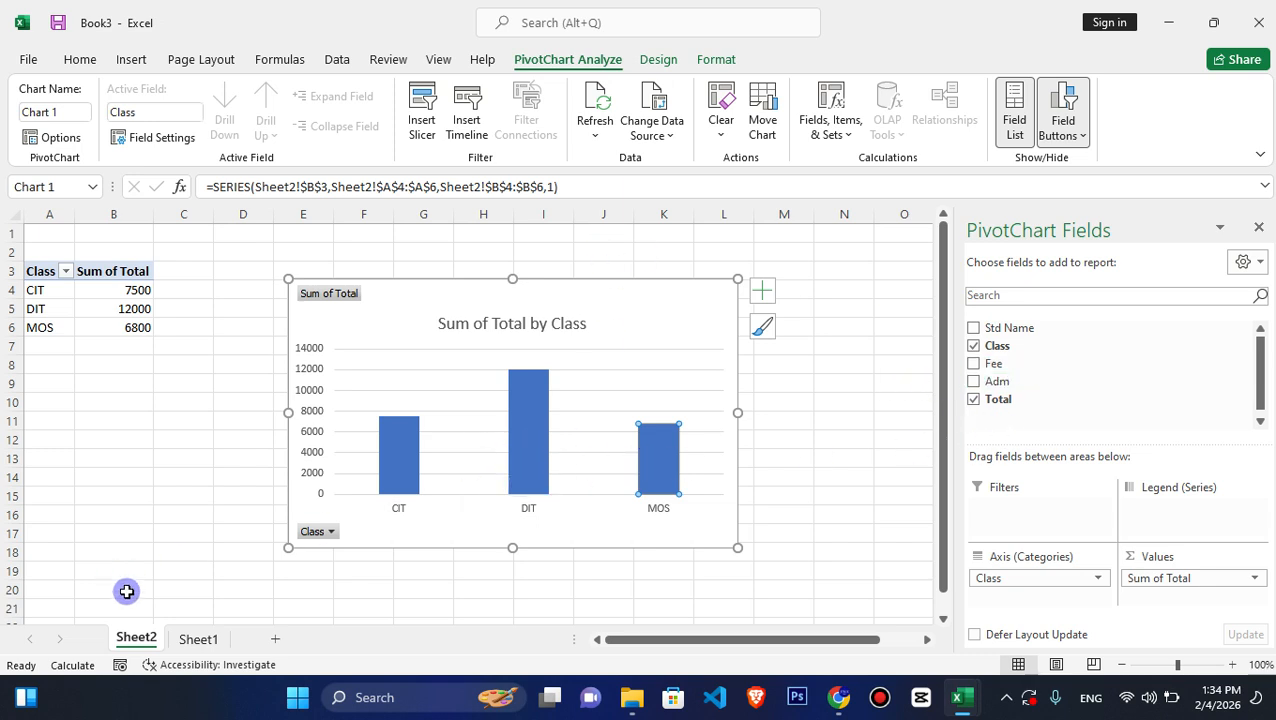
Insert a 2-D stacked area chart from A1:E16 on Sheet1, placed clear of the table, and delete it.
click(198, 640)
click(486, 364)
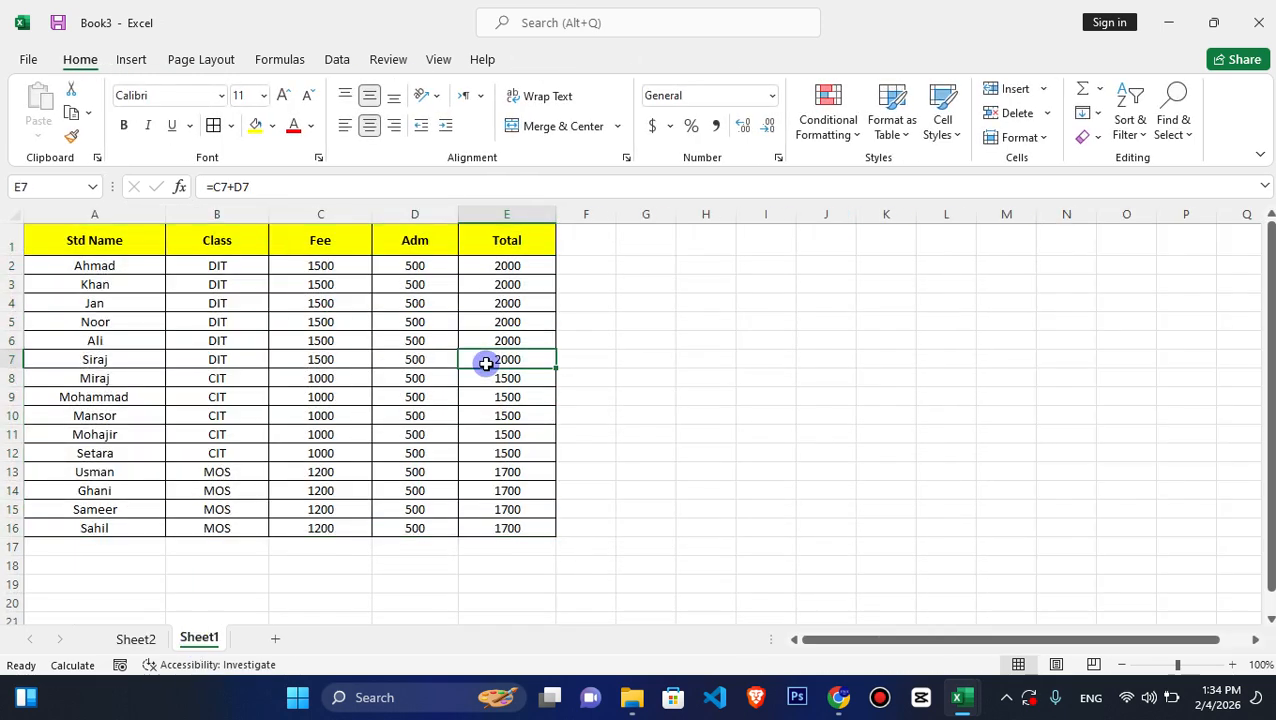
drag(95, 240, 510, 528)
click(129, 60)
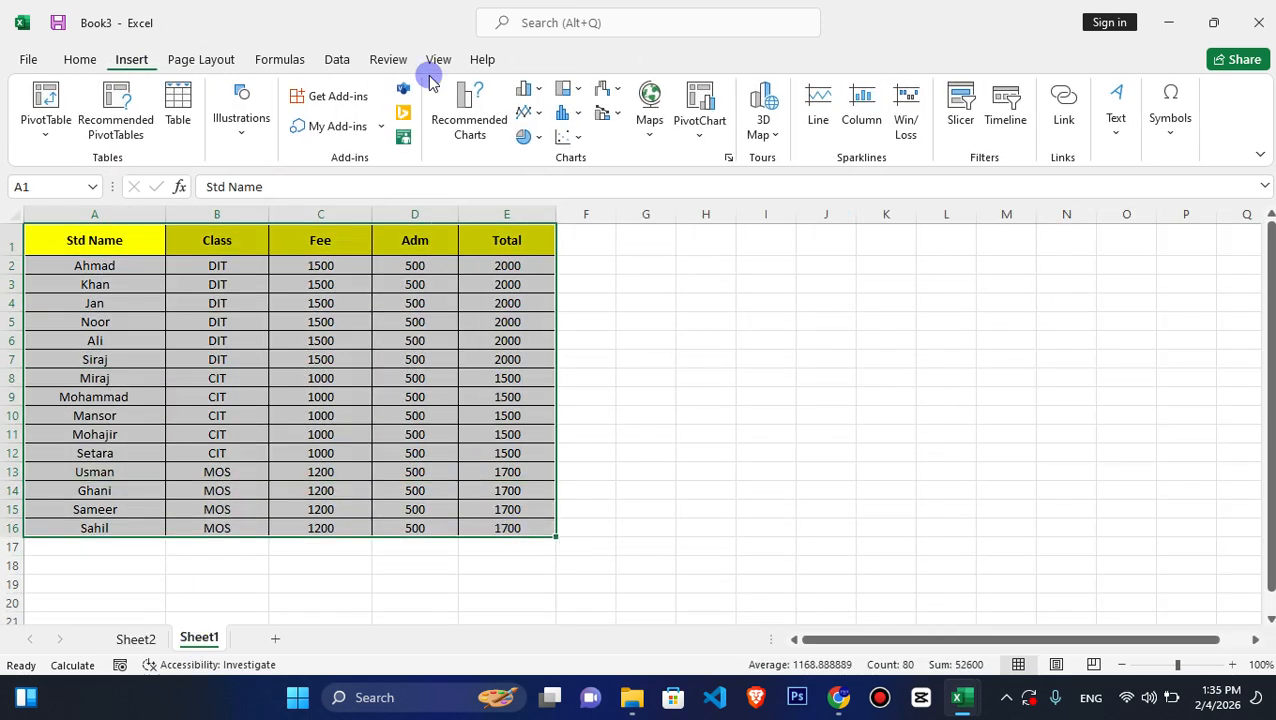
click(537, 118)
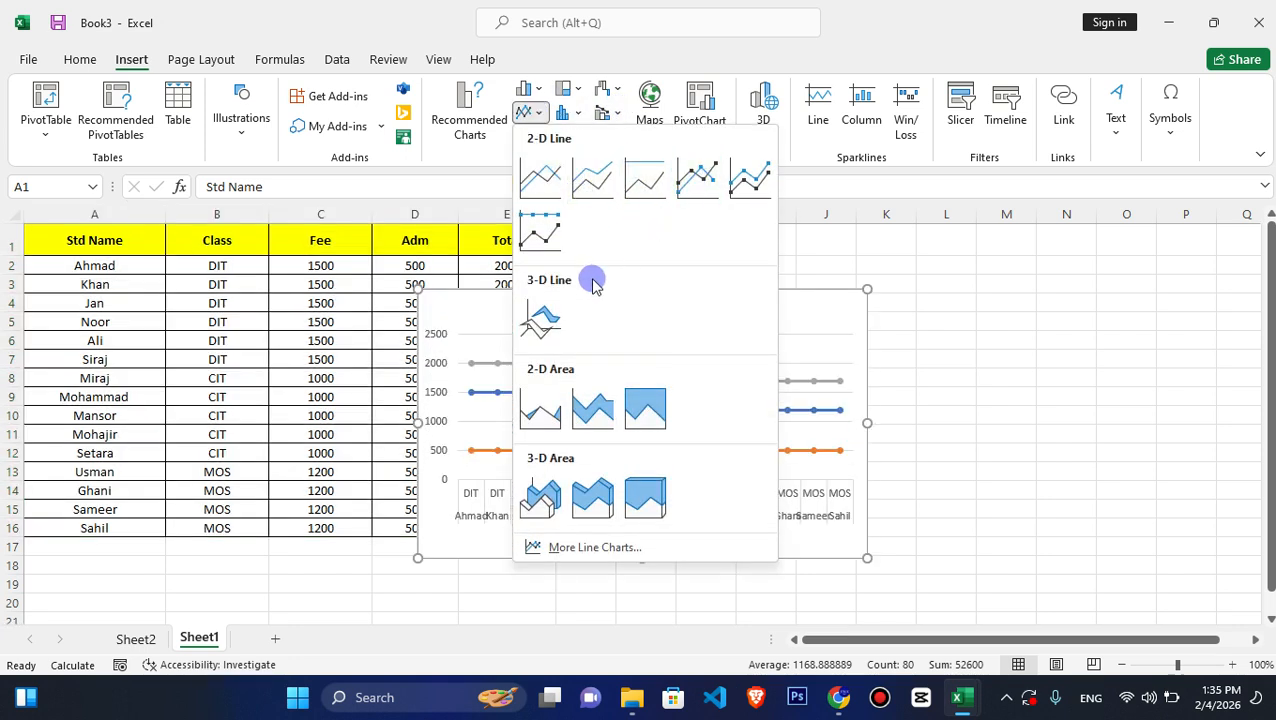
click(596, 418)
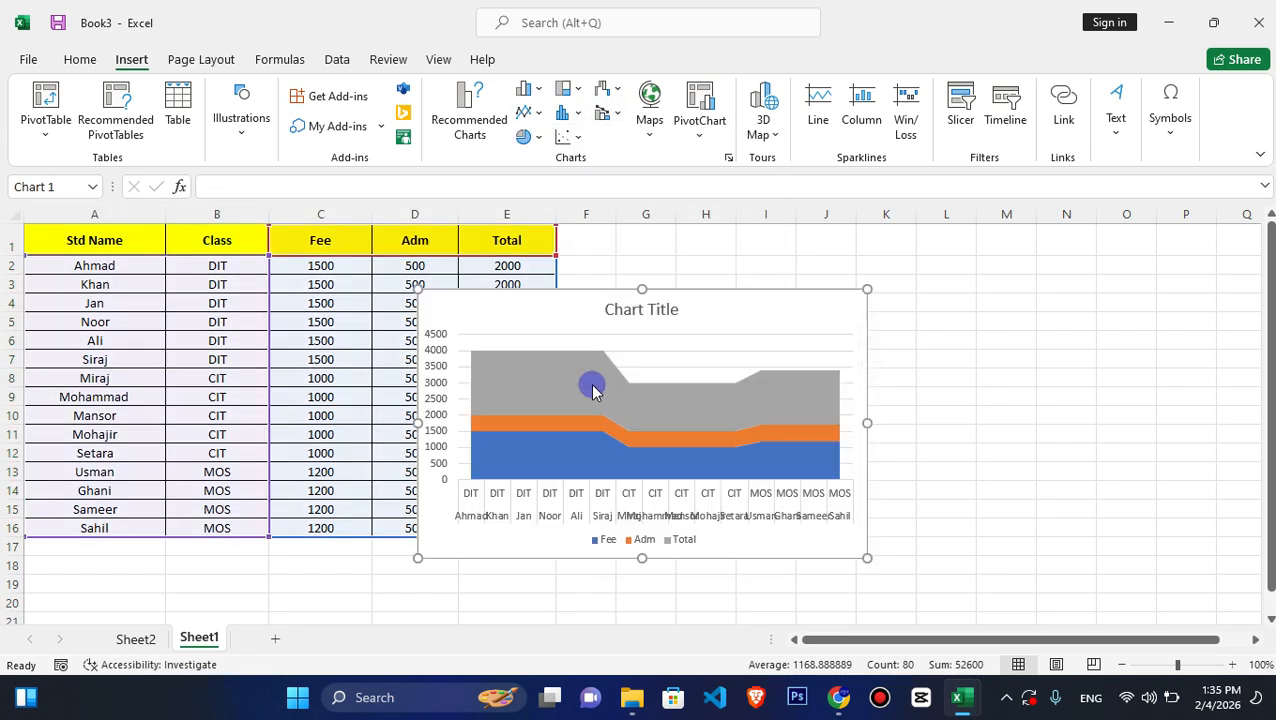
drag(590, 312, 912, 291)
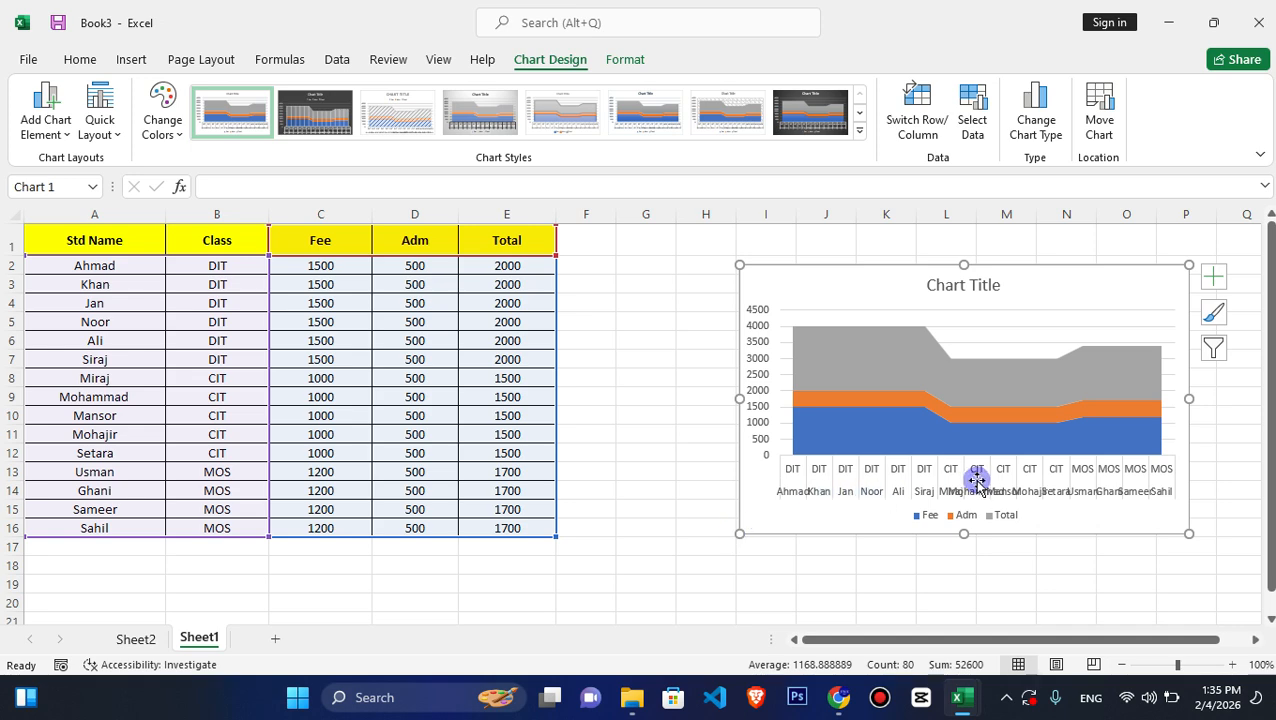
key(Delete)
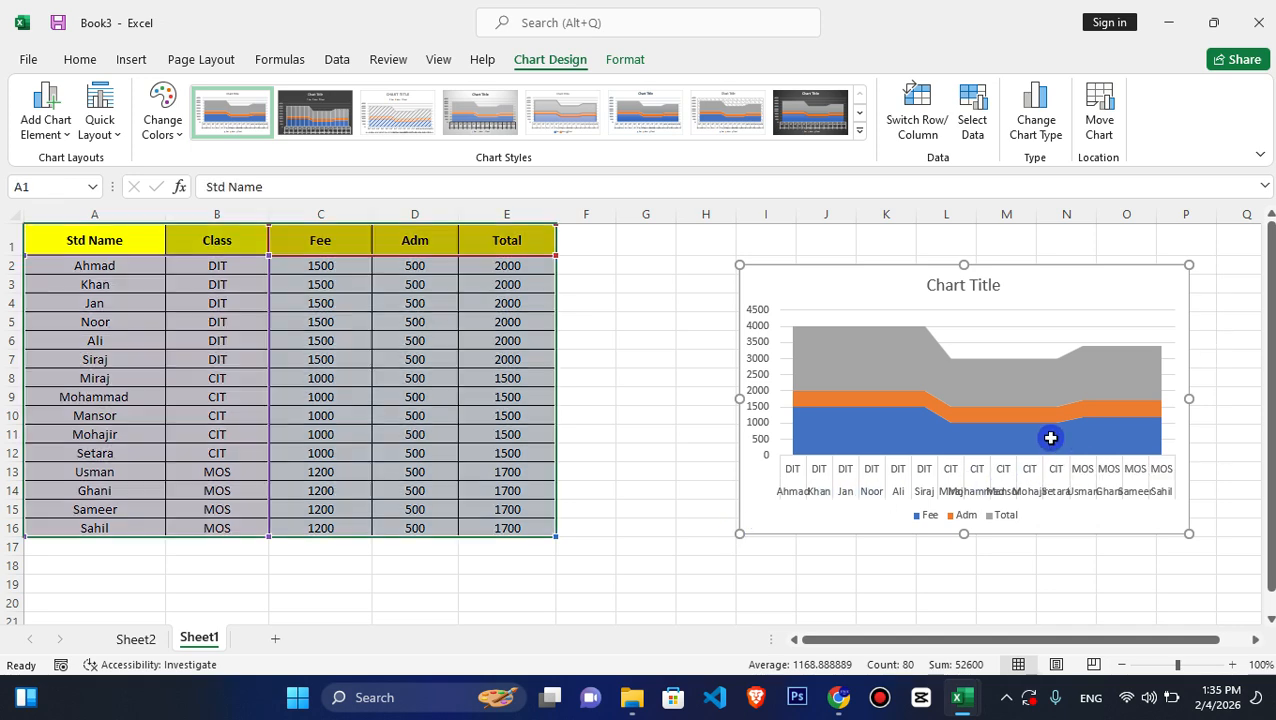
Insert a 2-D pie chart from the student table A1:E16 and move it clear of the data.
click(131, 59)
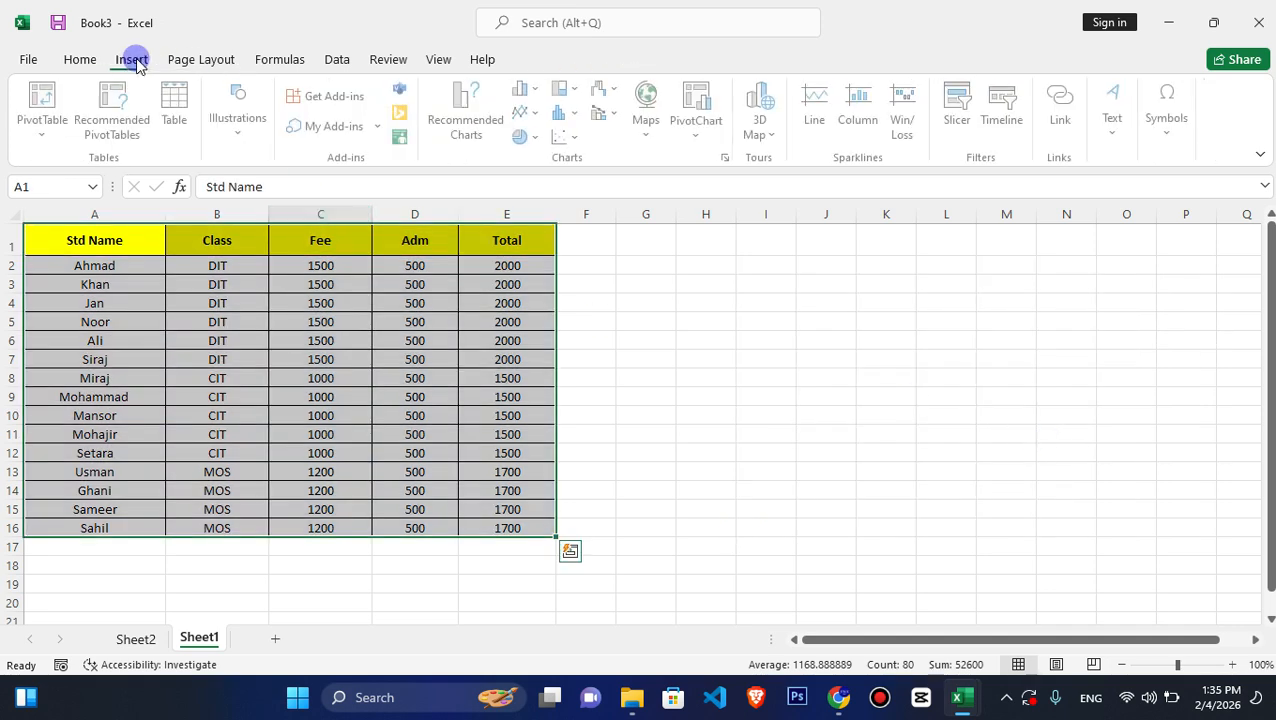
click(530, 136)
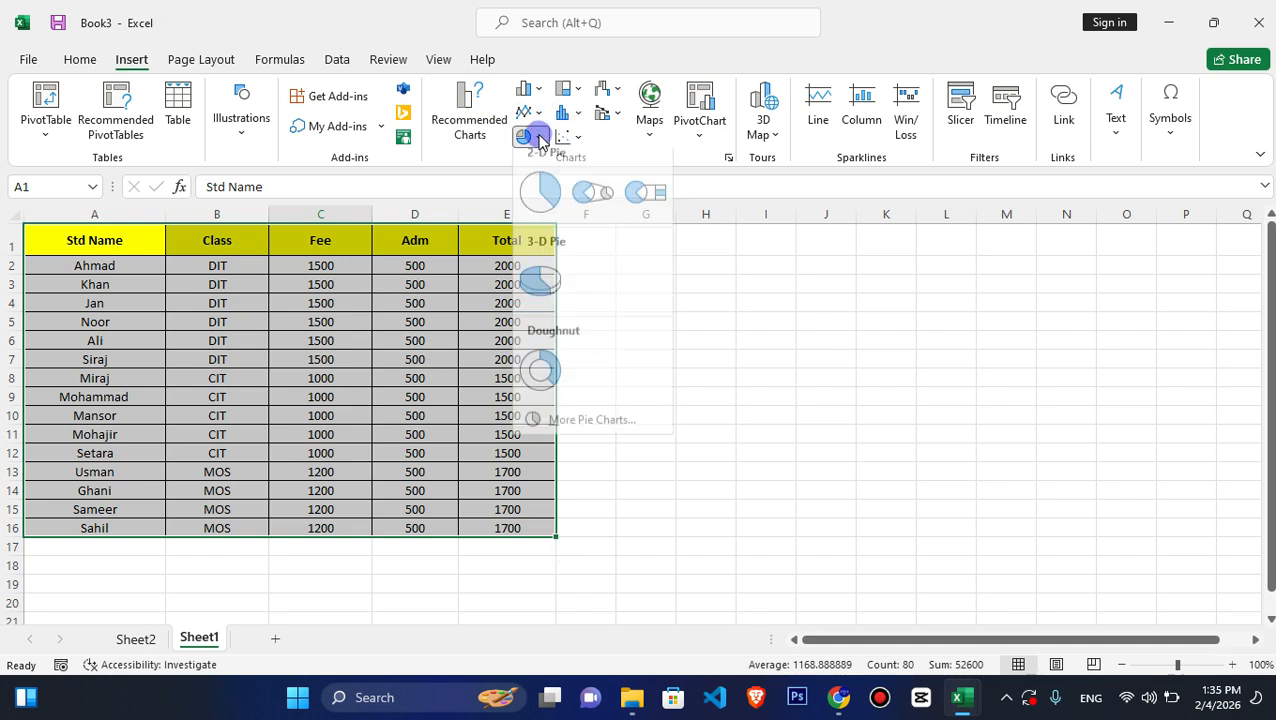
click(548, 197)
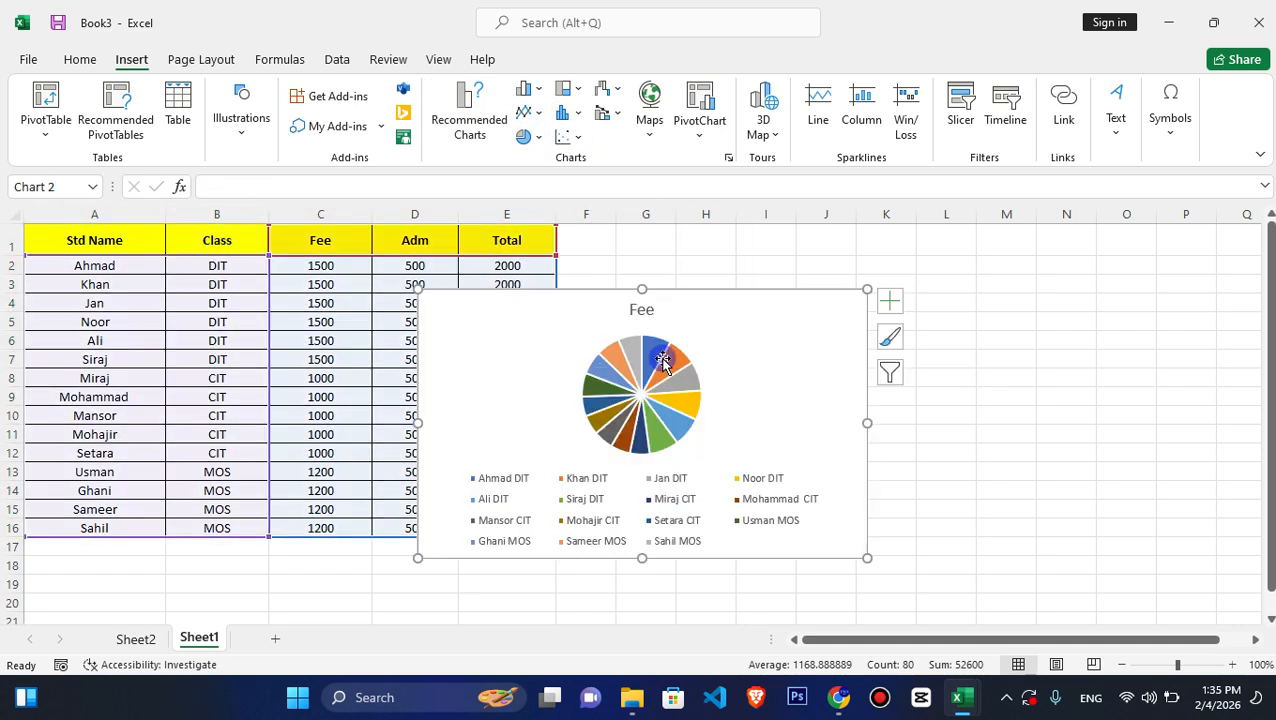
drag(680, 360, 669, 398)
drag(772, 314, 992, 293)
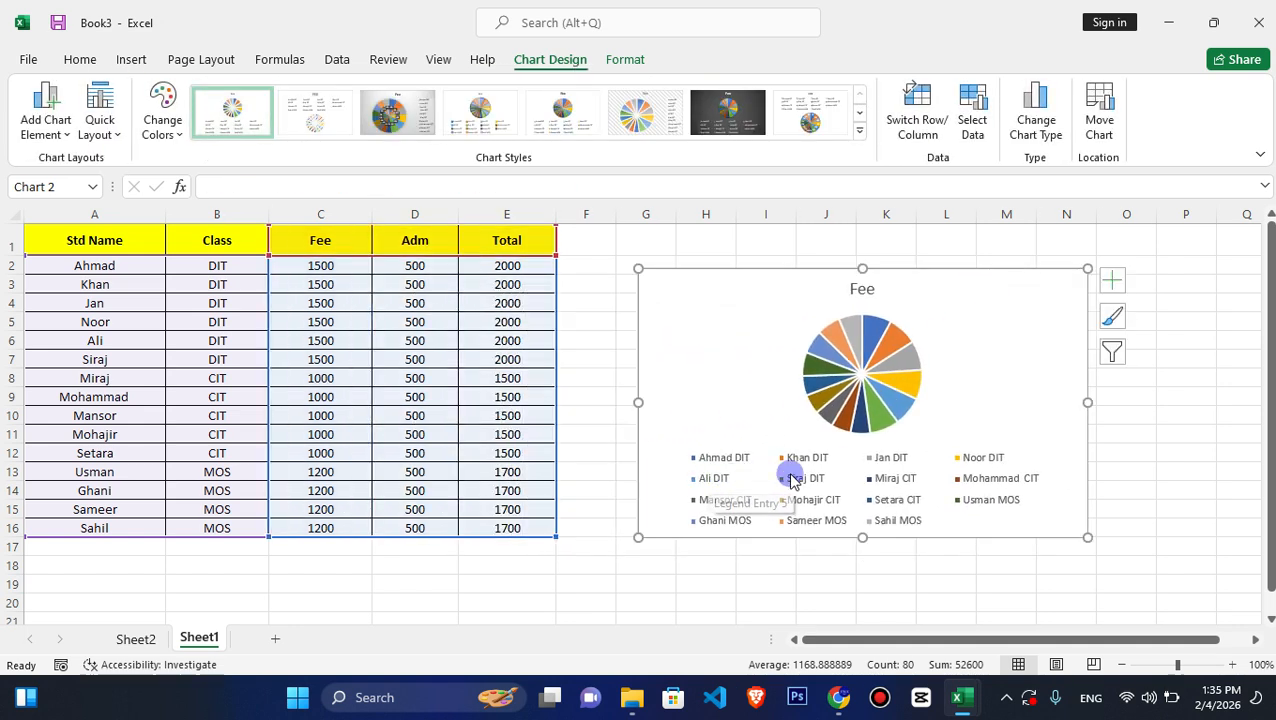
Select individual slices of the Fee pie chart, and delete the whole chart from Sheet1.
click(853, 357)
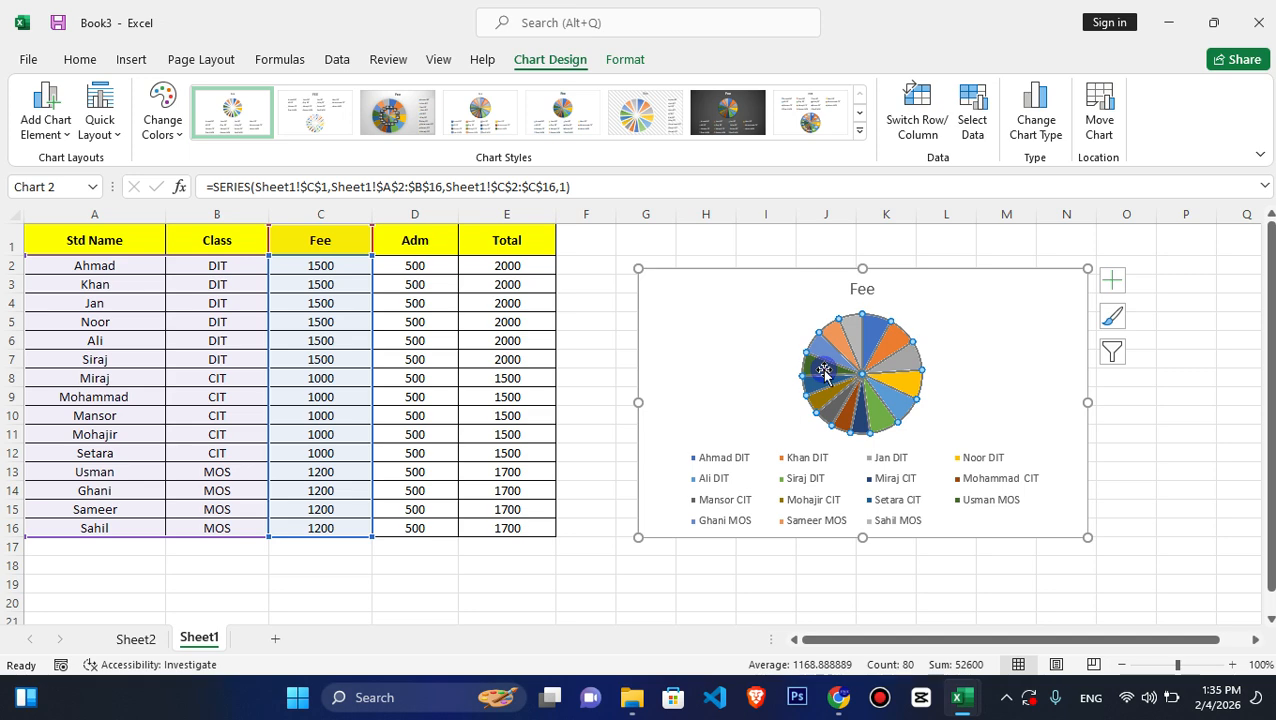
click(823, 373)
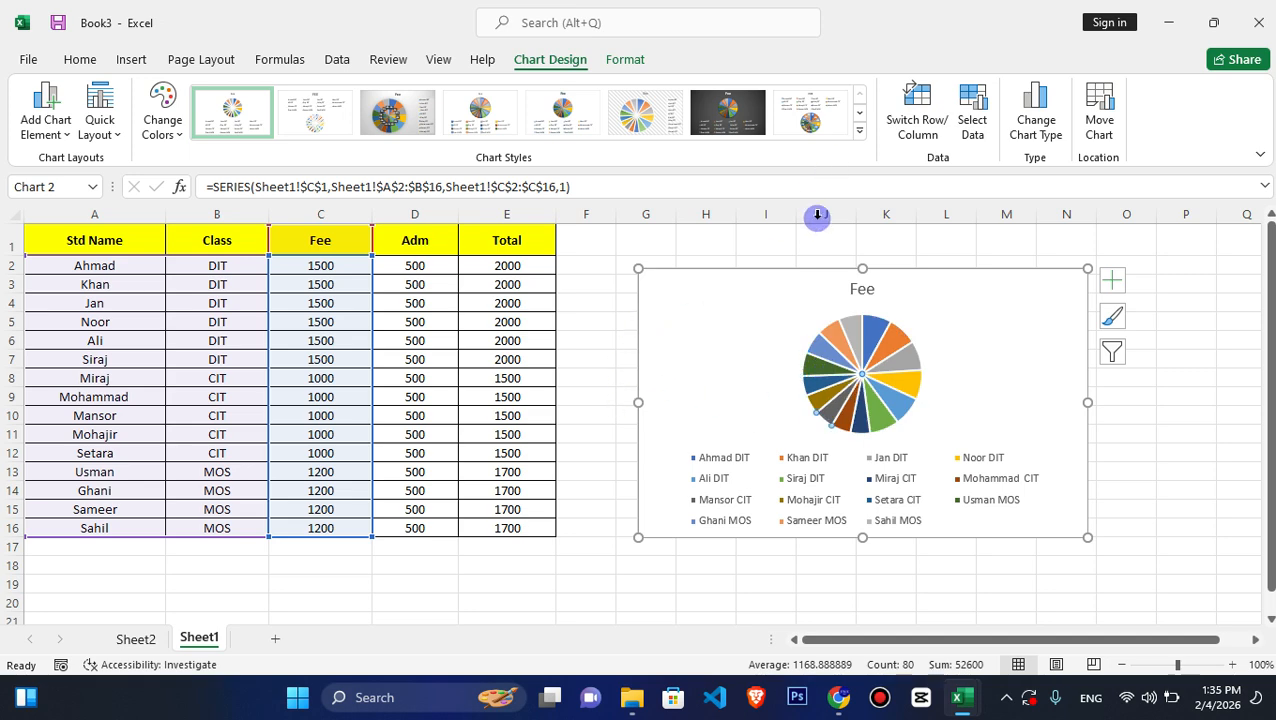
click(784, 256)
click(765, 307)
key(Delete)
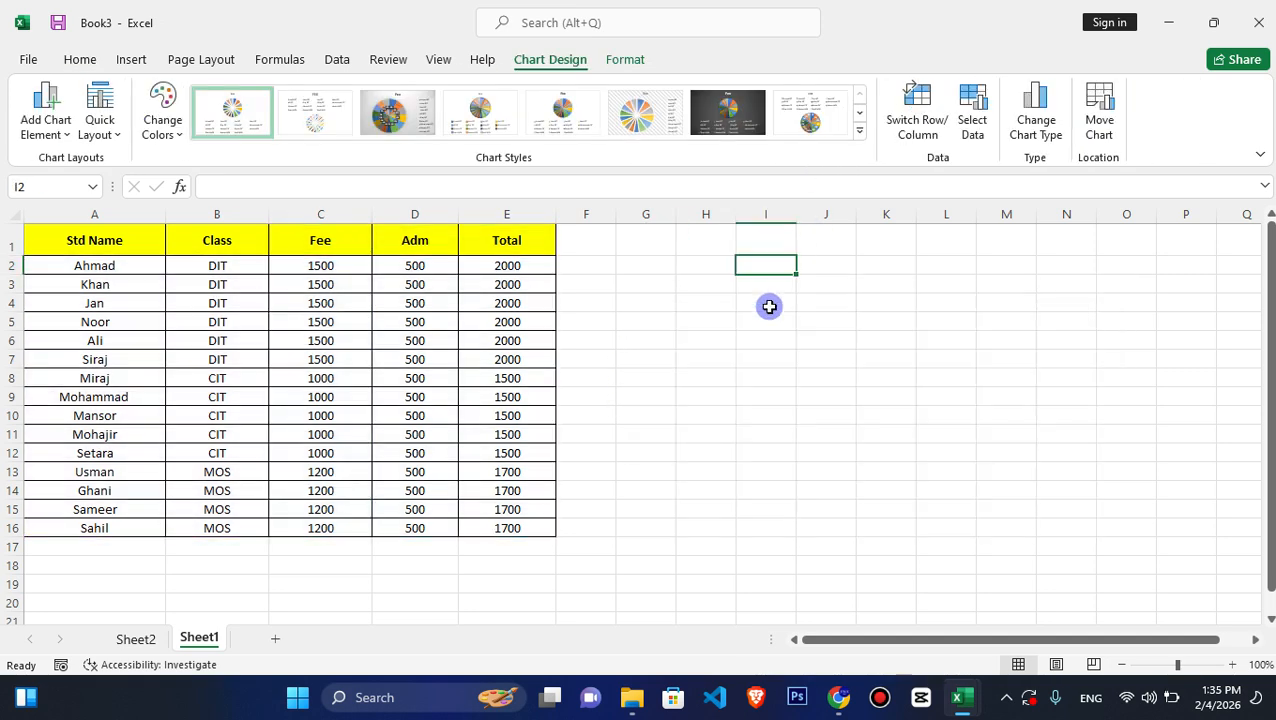
Look through the scatter, statistical and column chart types without inserting any.
click(127, 59)
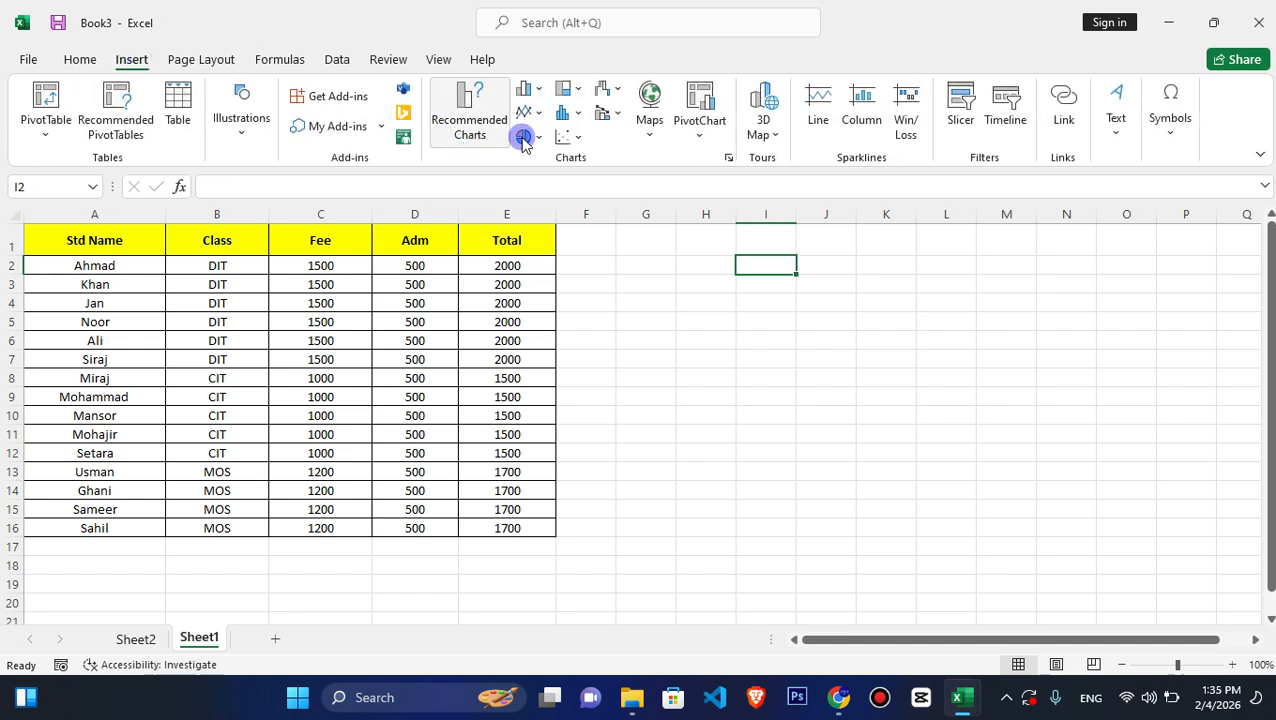
click(585, 143)
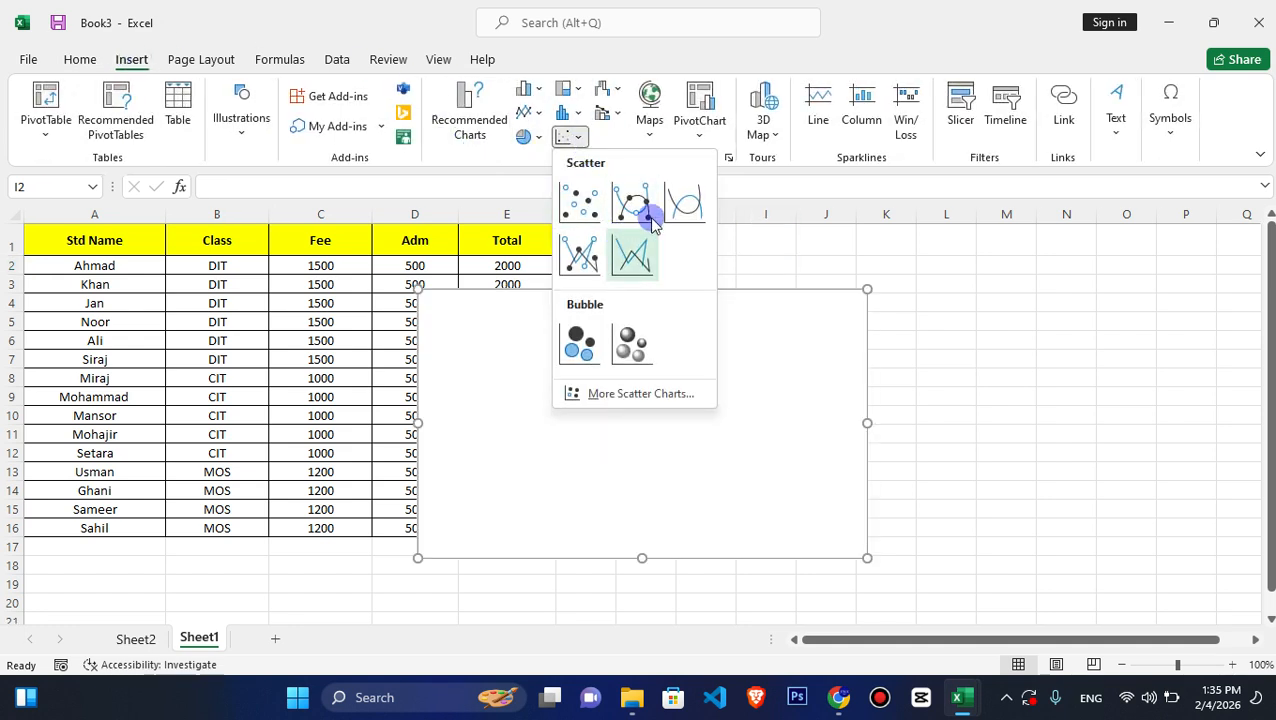
click(571, 134)
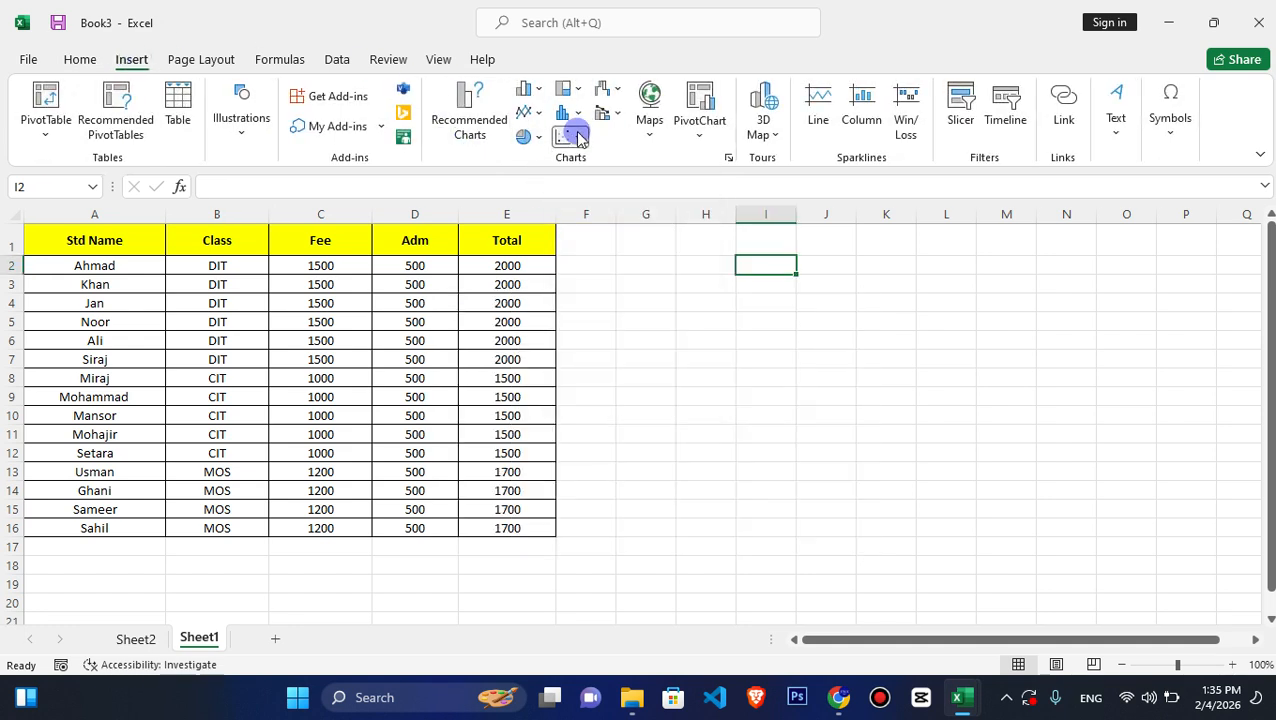
click(572, 112)
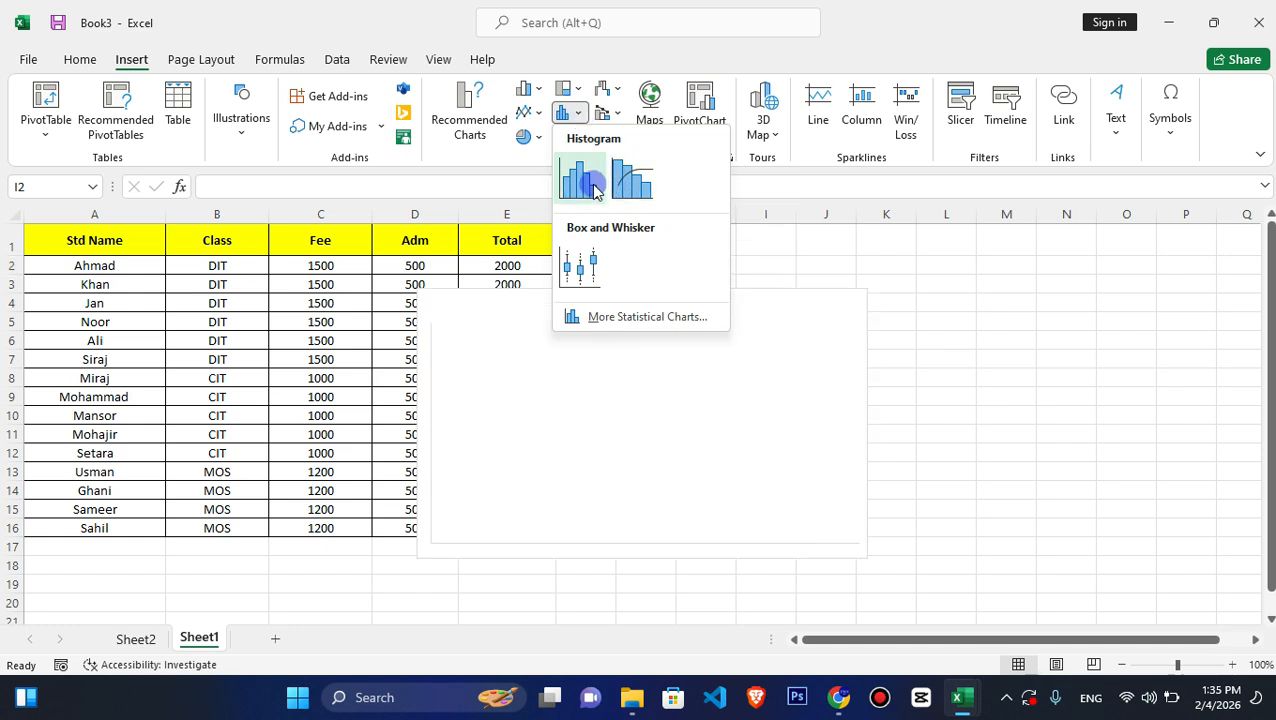
click(541, 91)
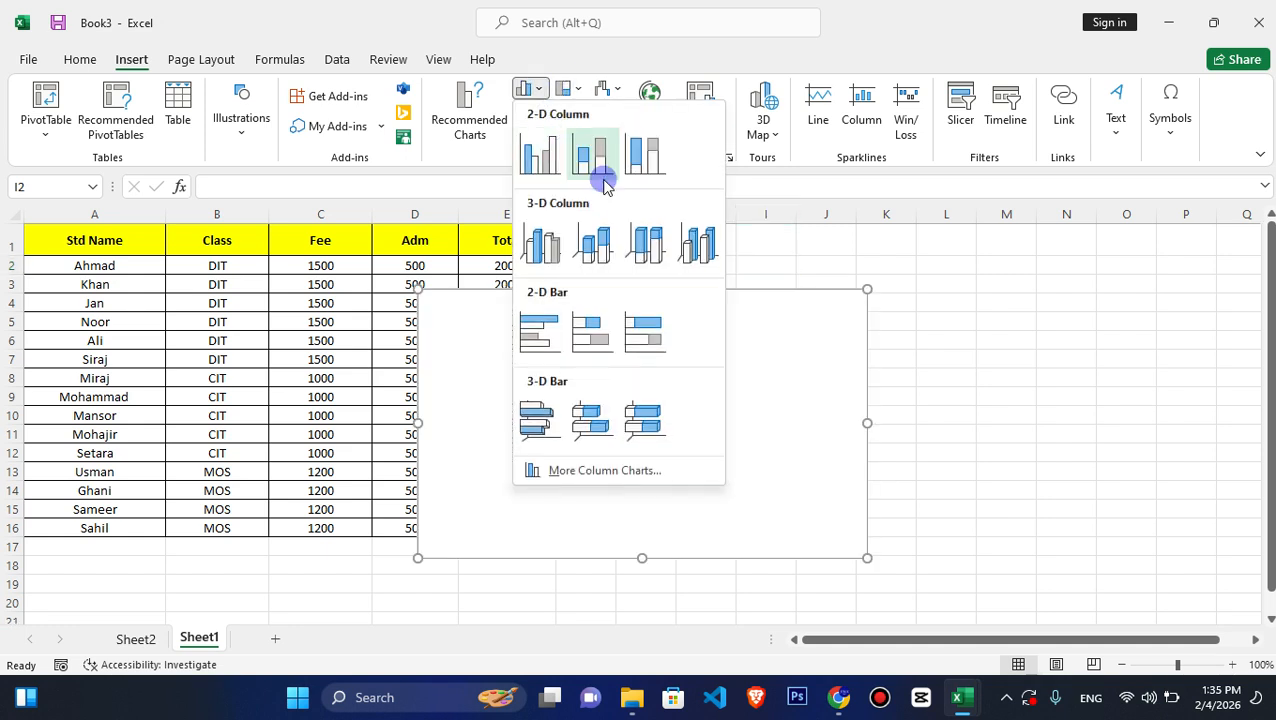
click(541, 91)
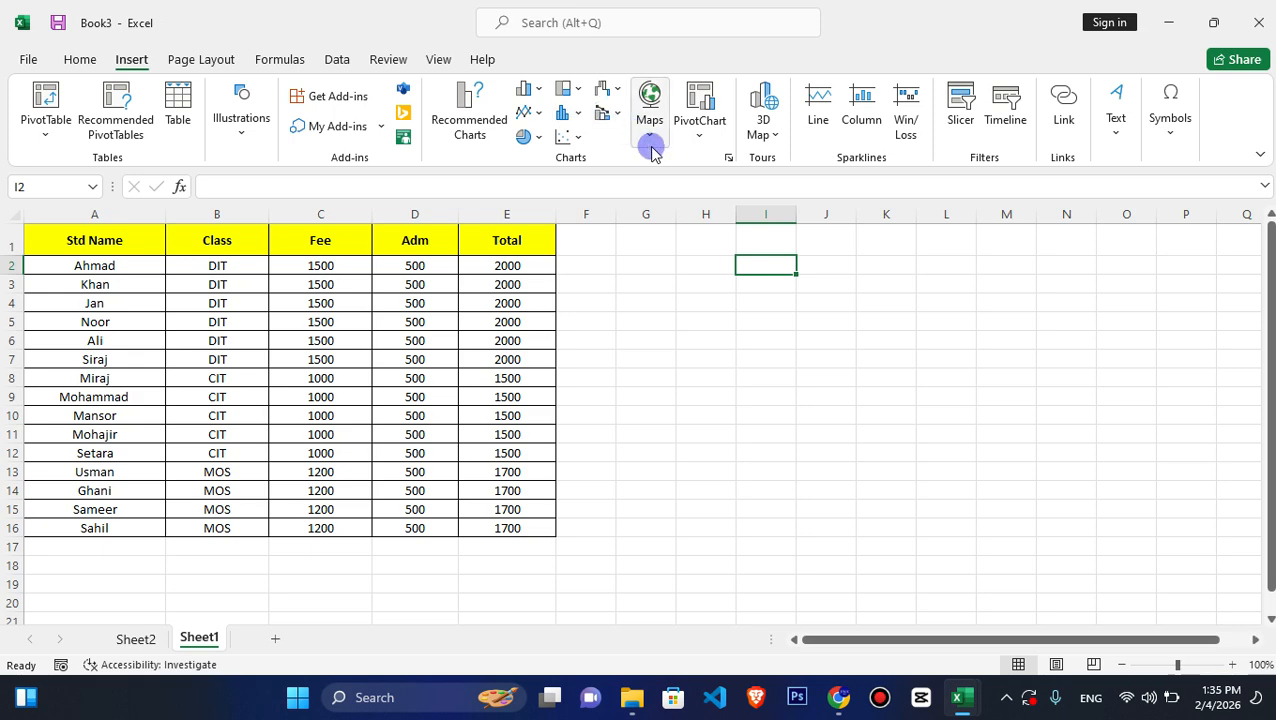
click(699, 133)
click(735, 164)
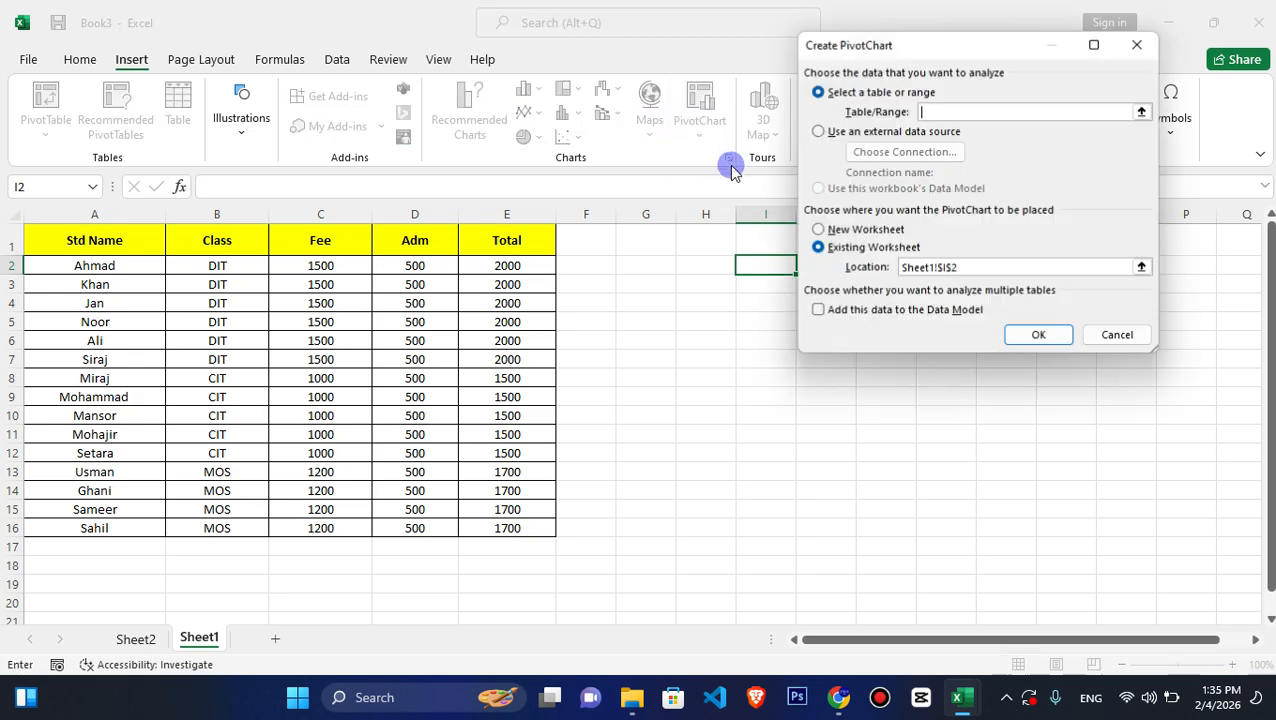
click(1128, 336)
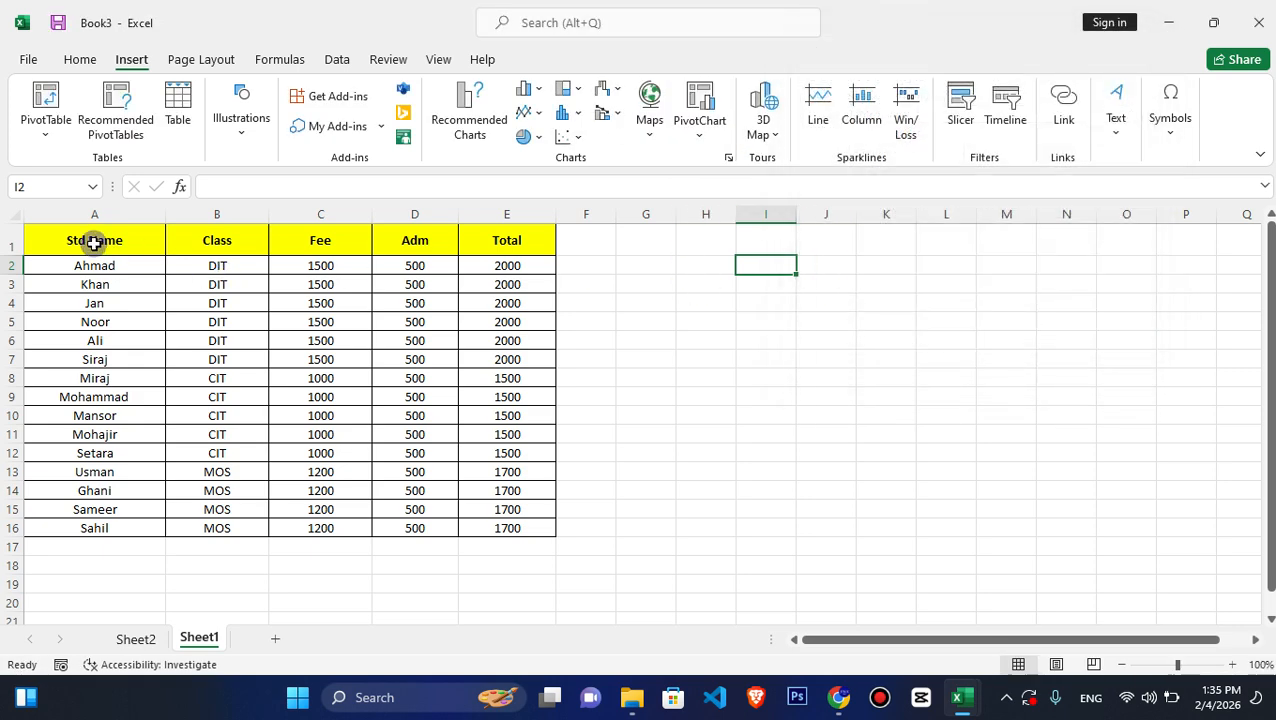
Create a PivotChart from the student table A1:E16 on a new worksheet.
drag(80, 240, 520, 524)
click(699, 133)
click(733, 167)
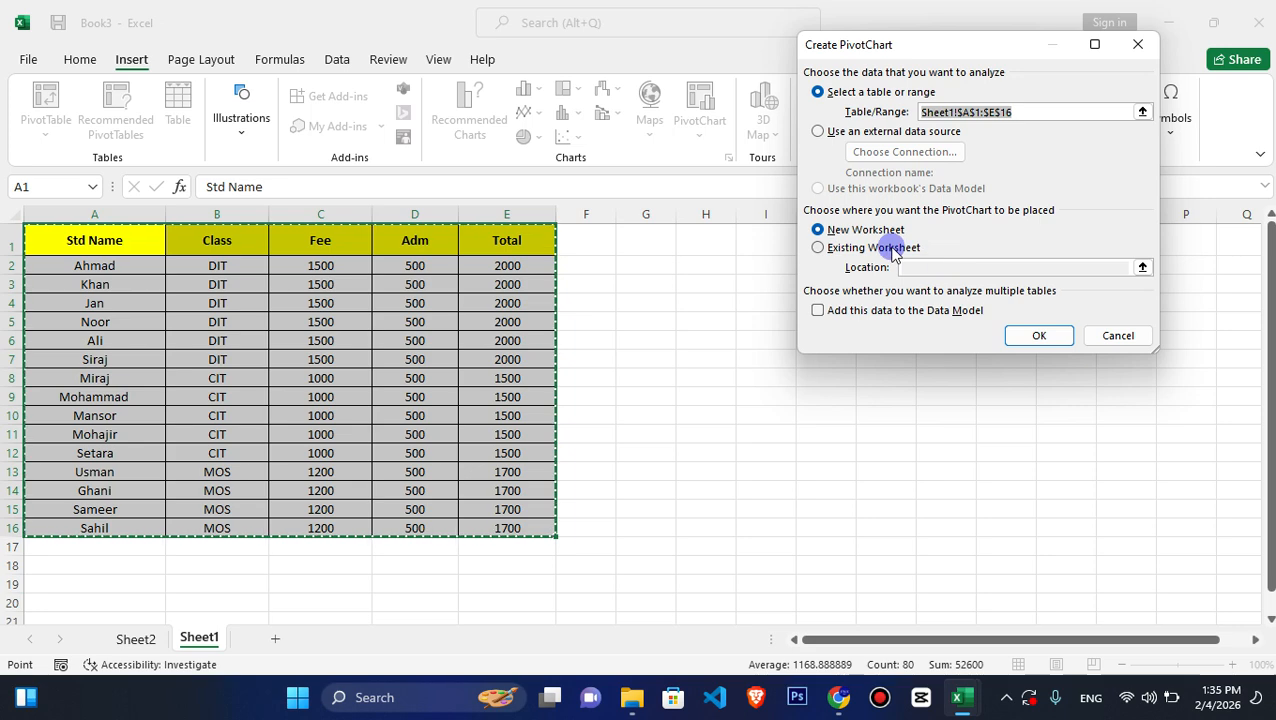
click(1031, 336)
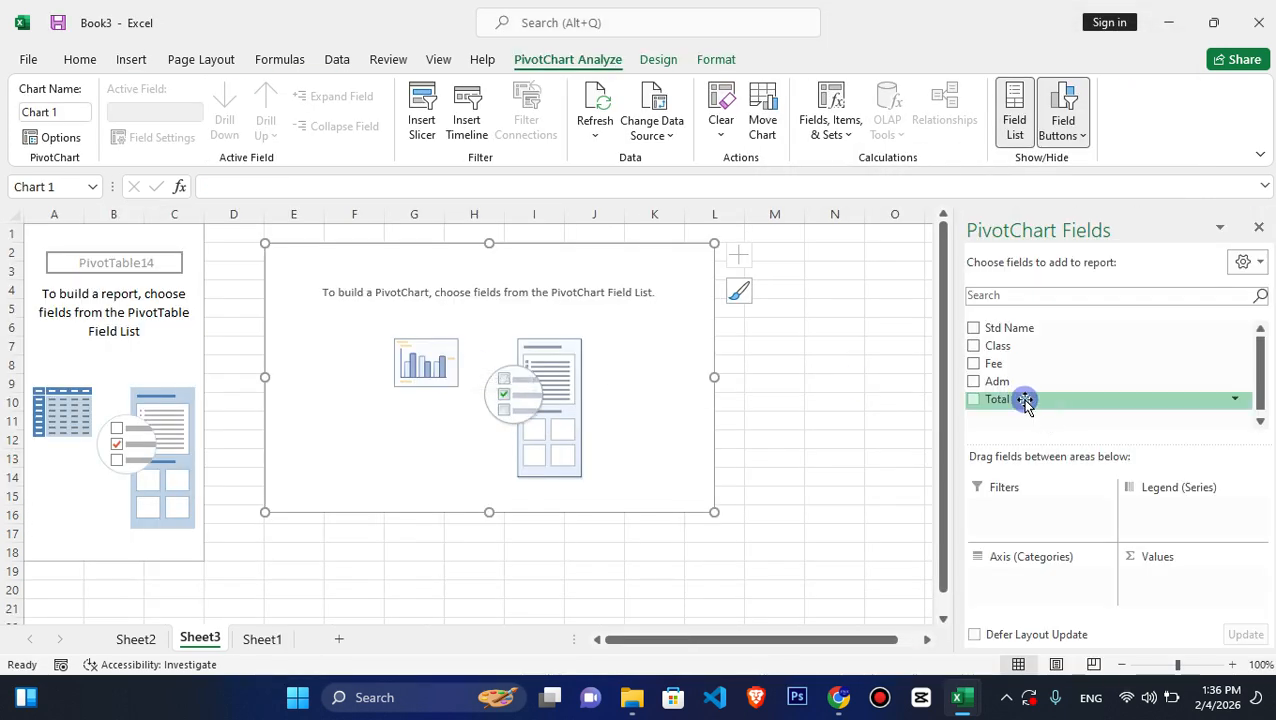
Build the PivotChart with Class as the axis category and the sums of Fee and Adm as values.
click(974, 366)
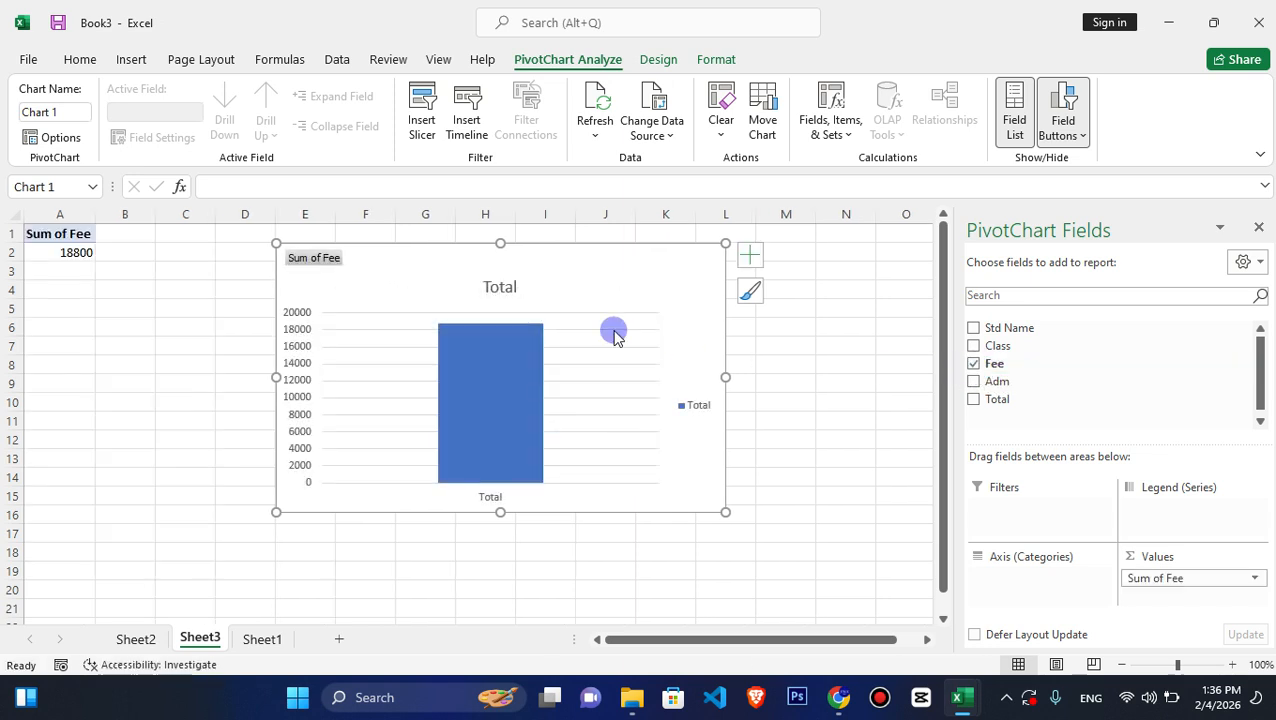
click(974, 345)
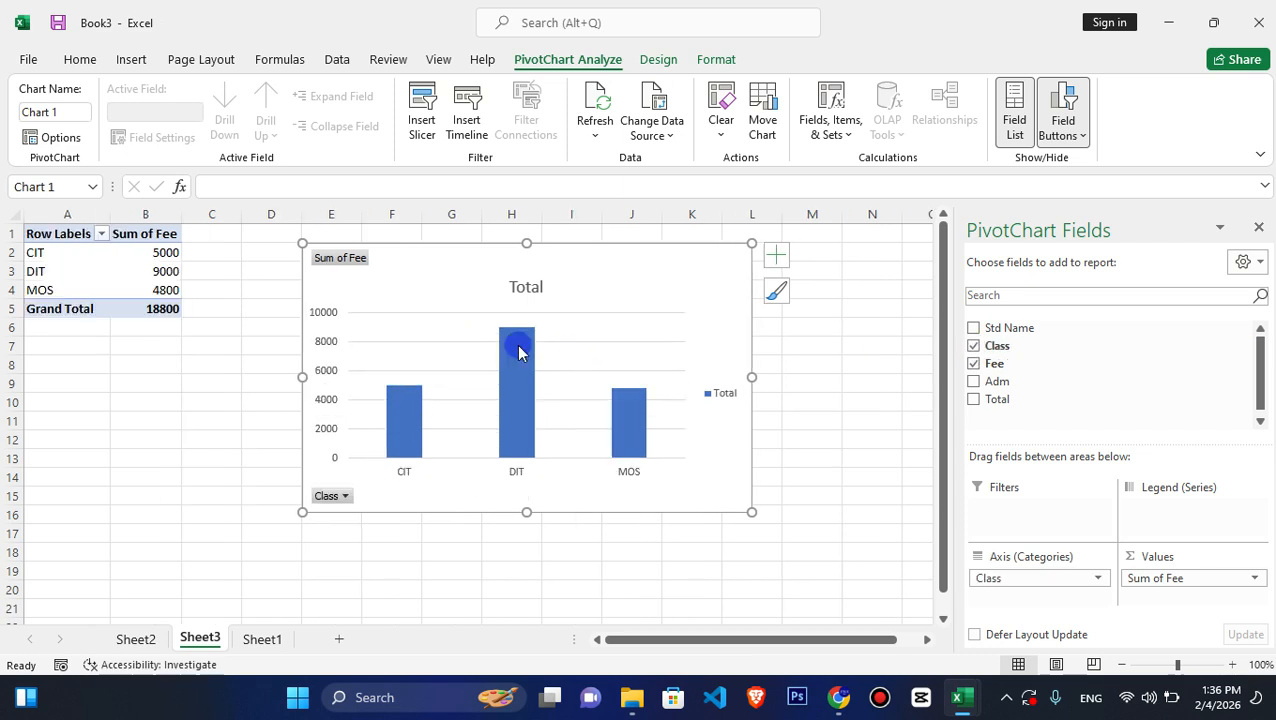
click(974, 382)
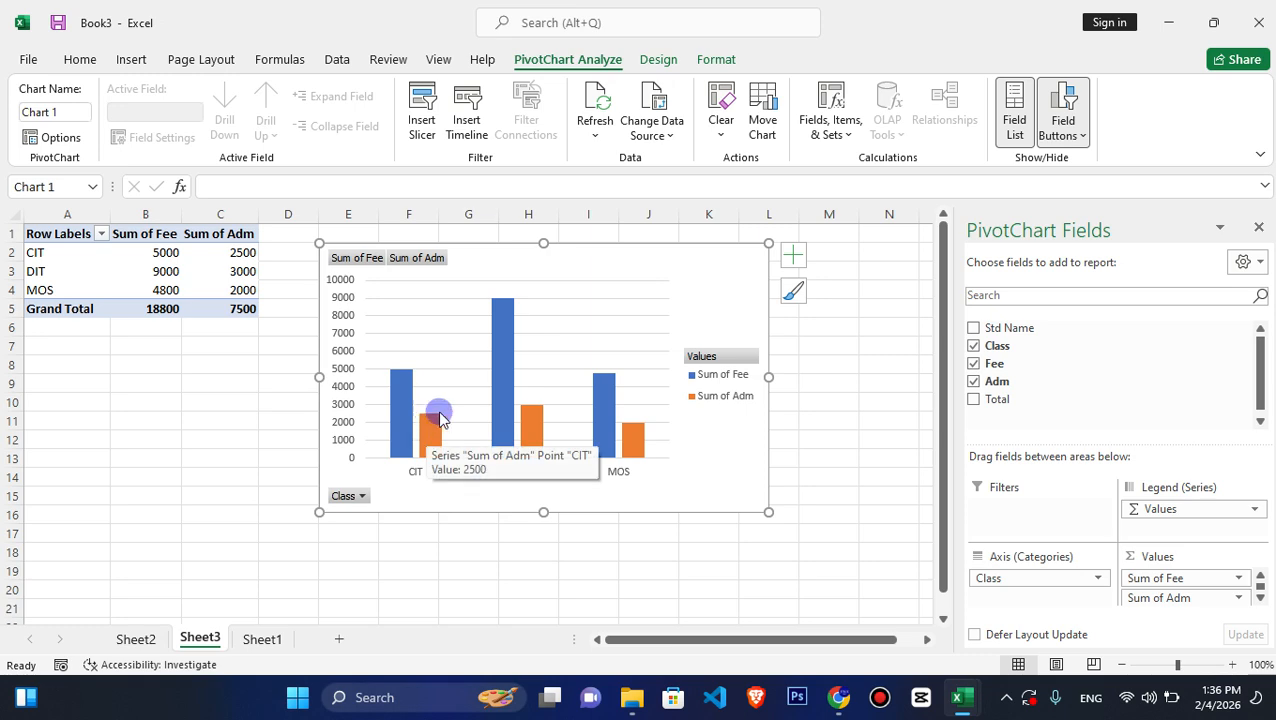
Return to Sheet1 and look at the available PivotChart insert options without choosing one.
click(154, 642)
click(264, 639)
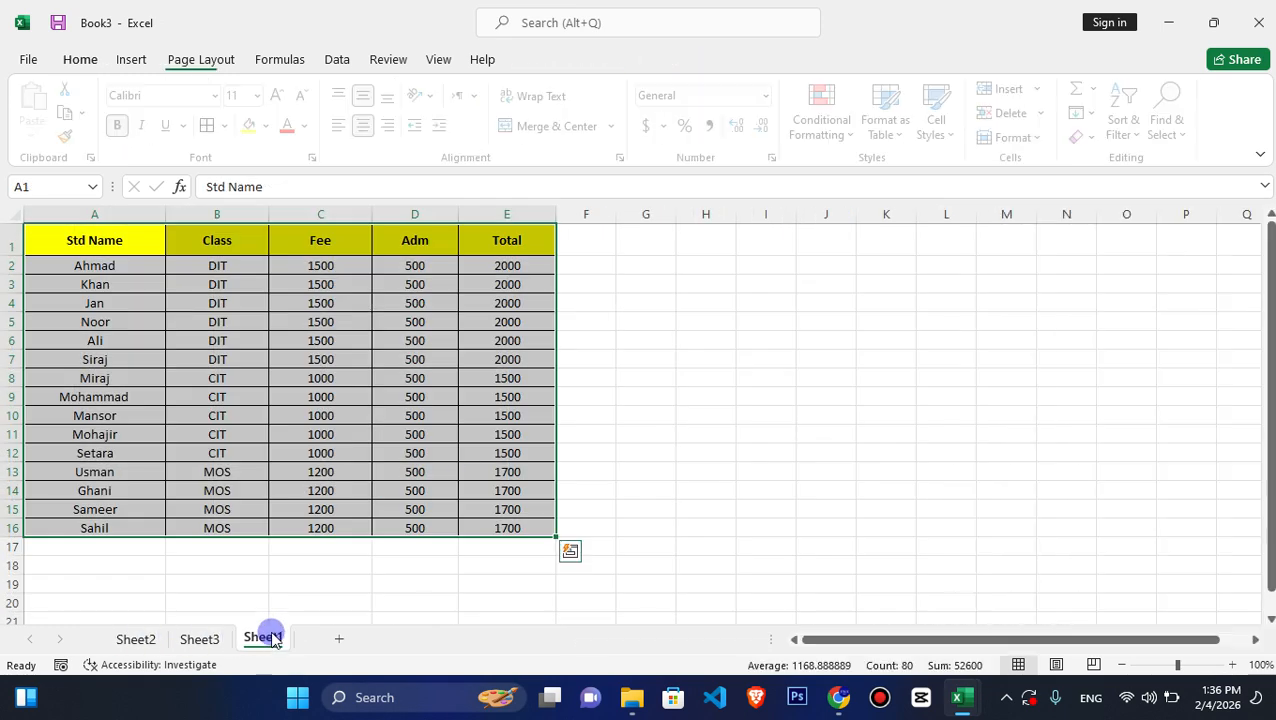
click(133, 62)
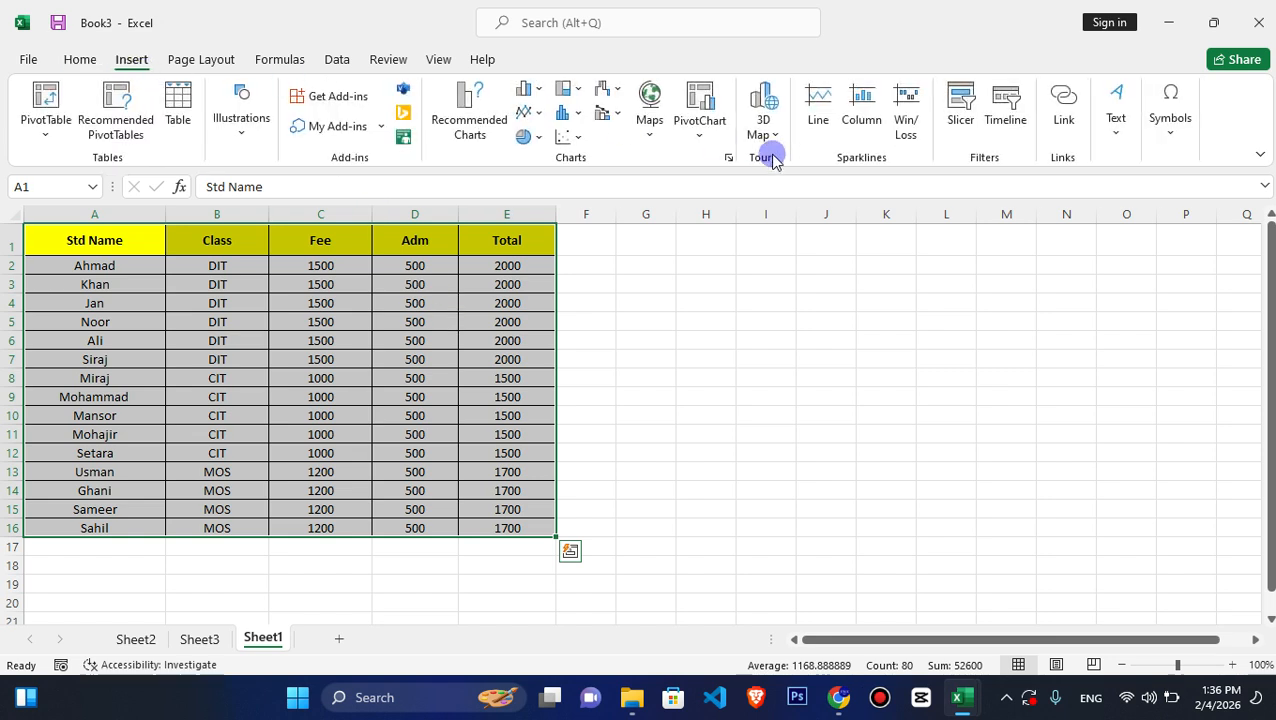
click(700, 135)
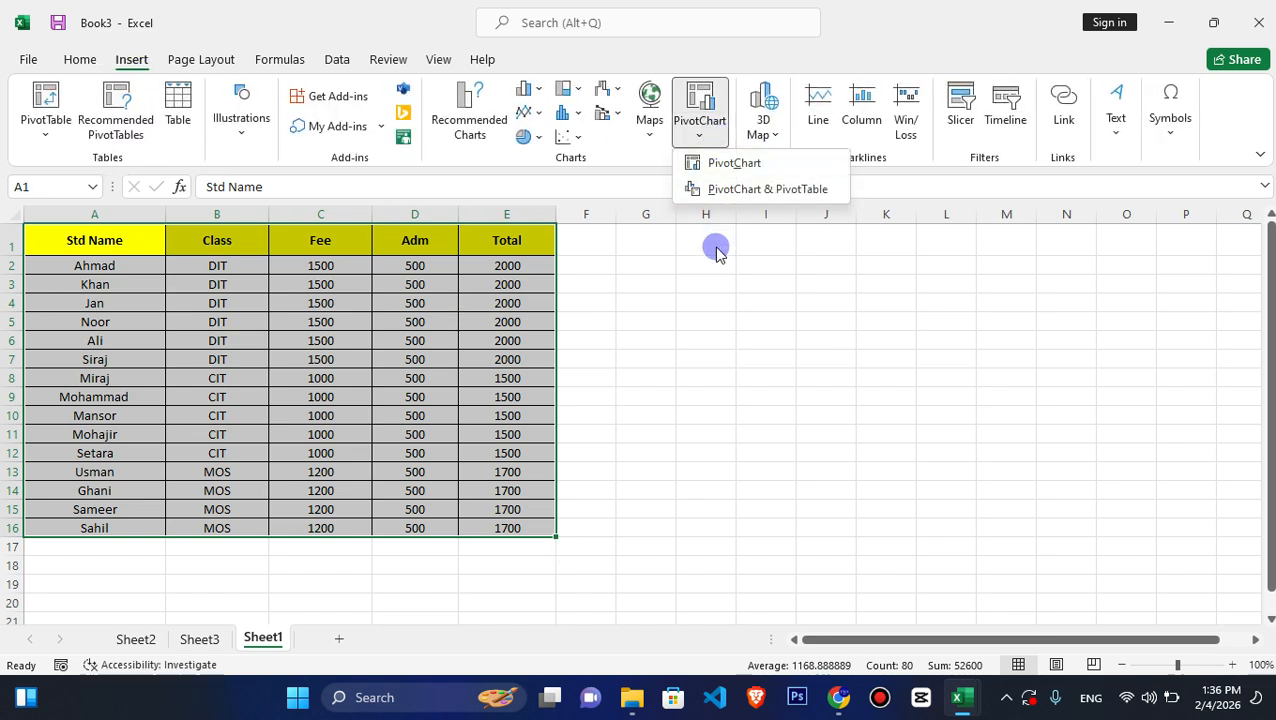
click(831, 315)
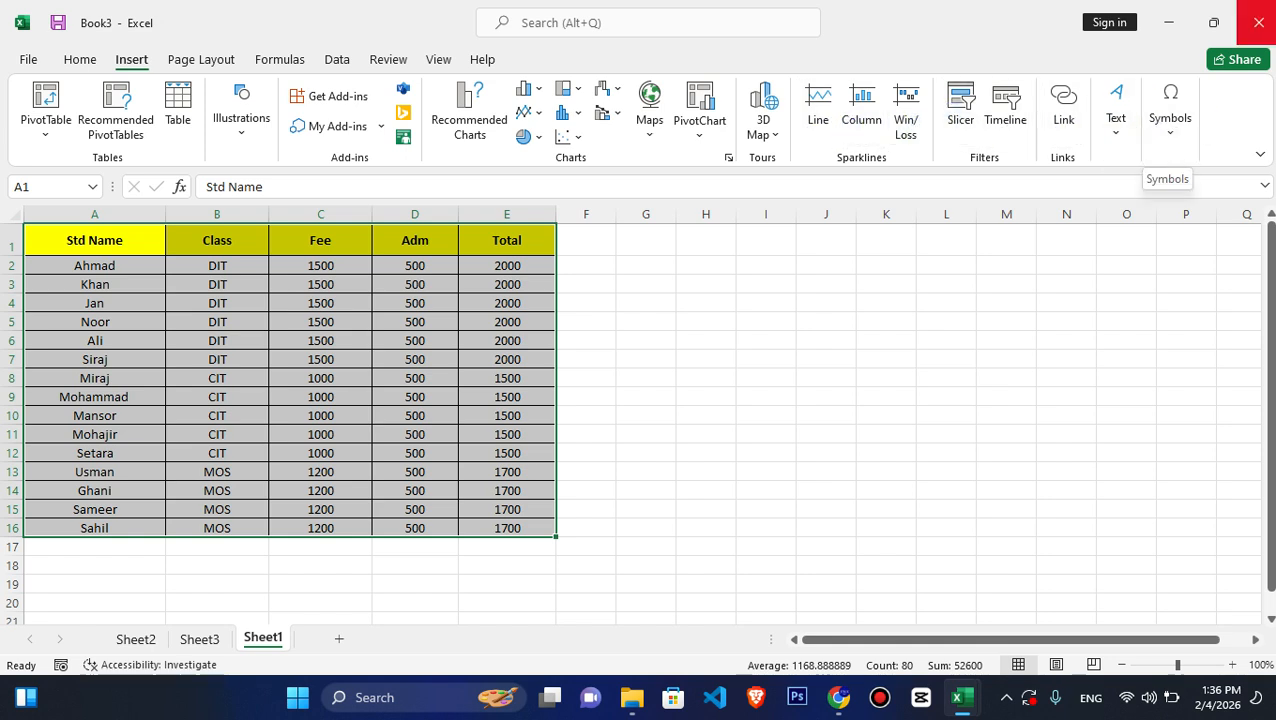
Close the workbooks Book3, Book1 and Book2 without saving their changes.
click(1258, 22)
click(622, 368)
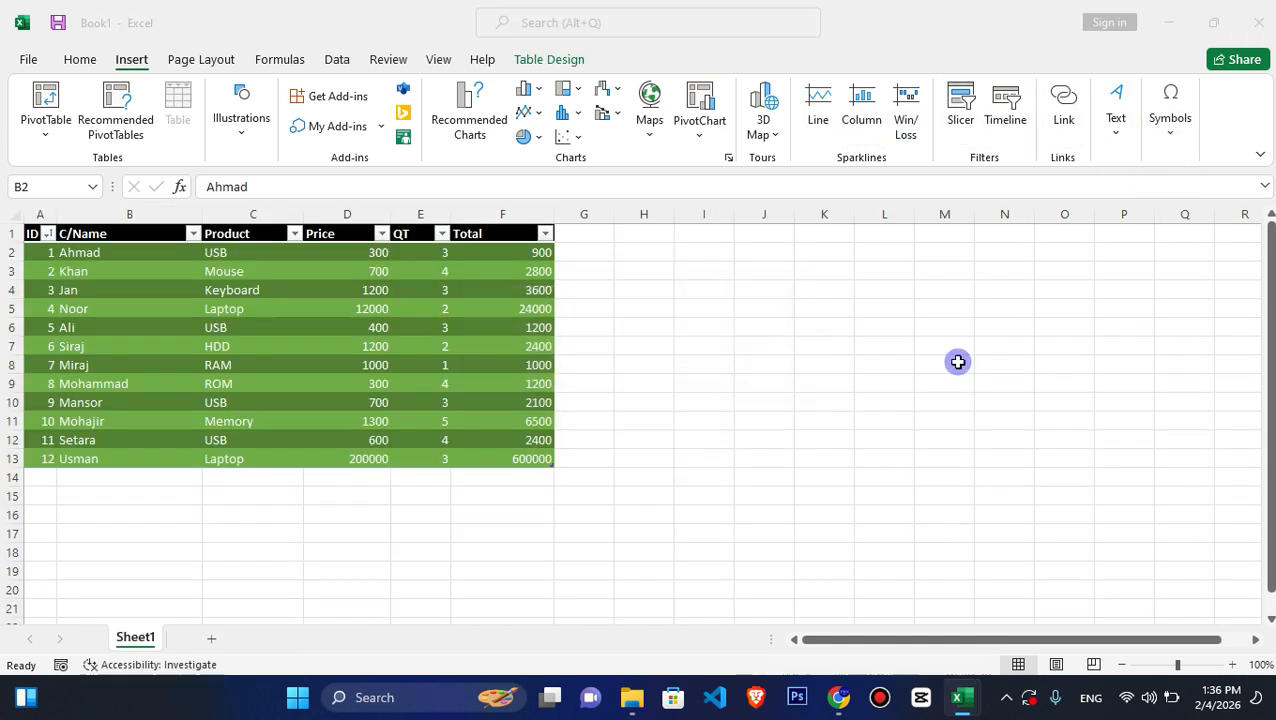
click(1258, 22)
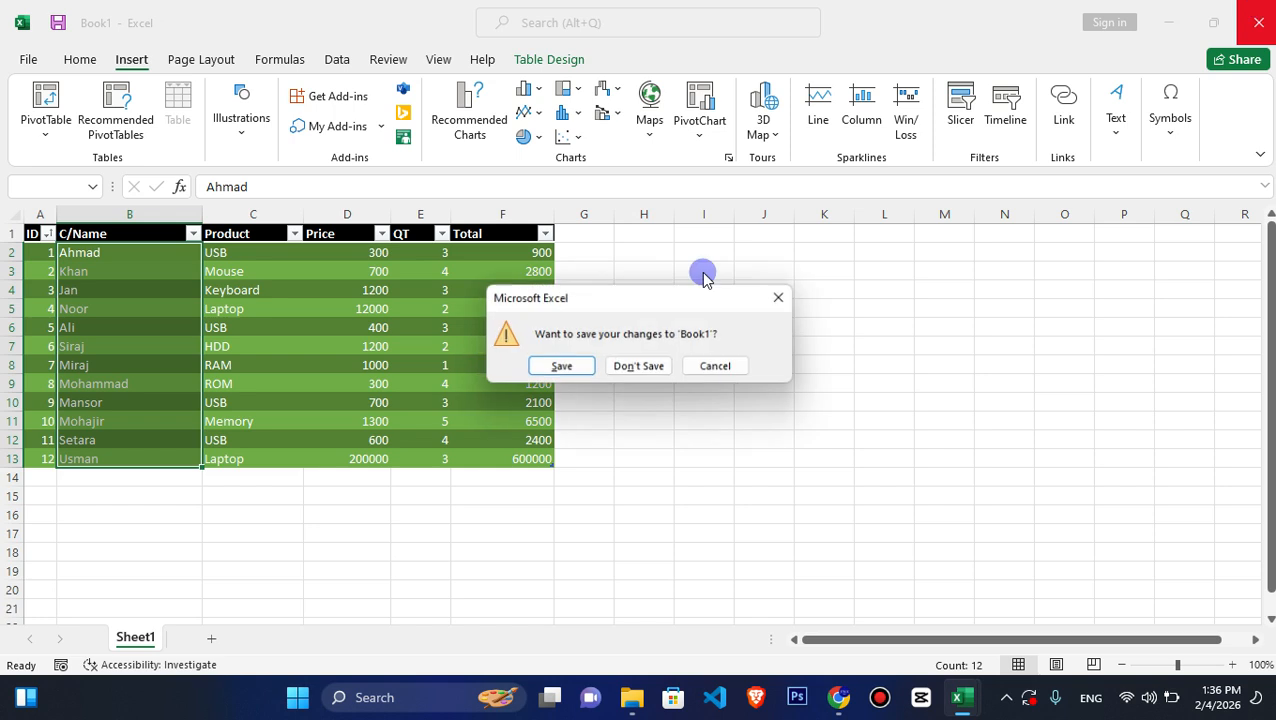
click(645, 368)
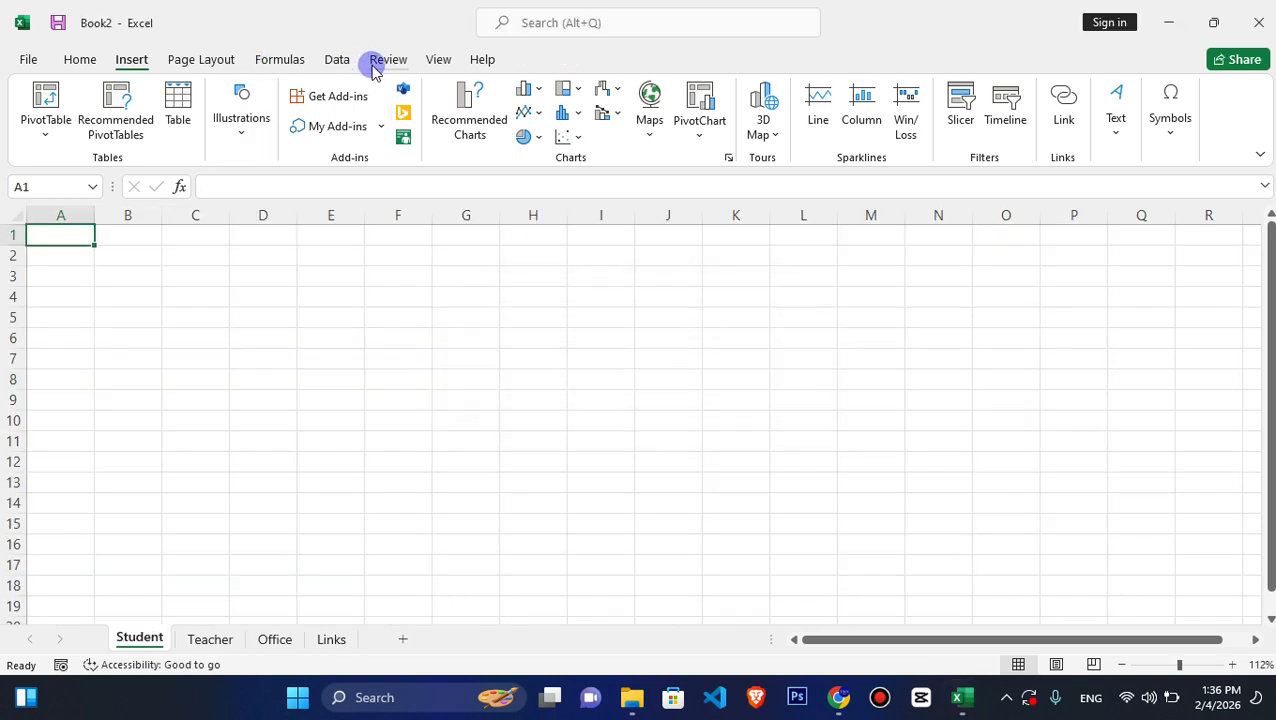
click(1258, 22)
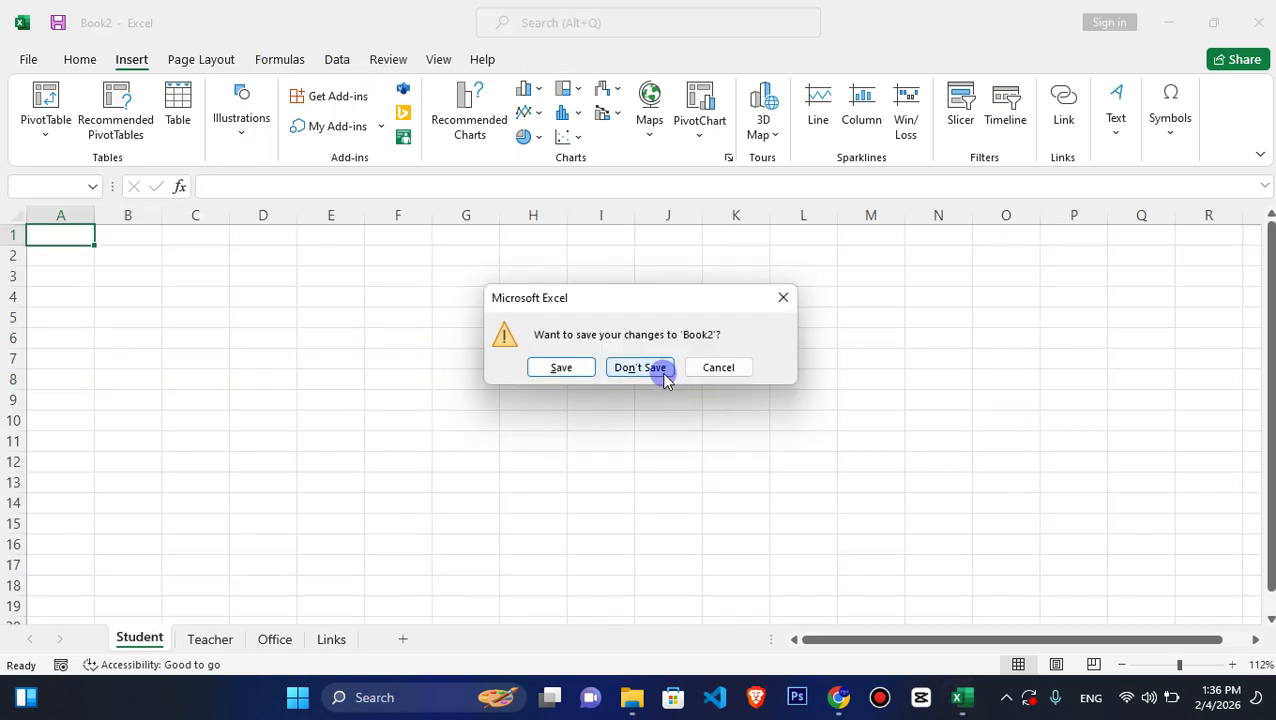
click(650, 368)
click(1006, 698)
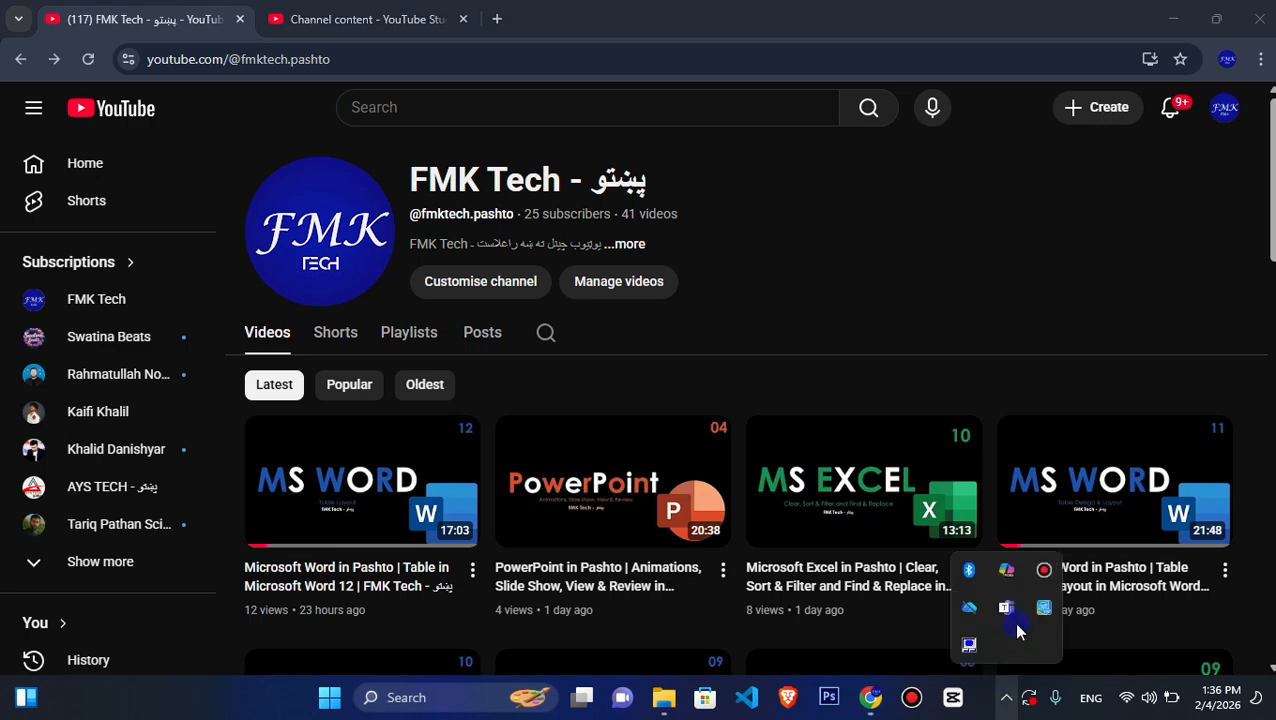